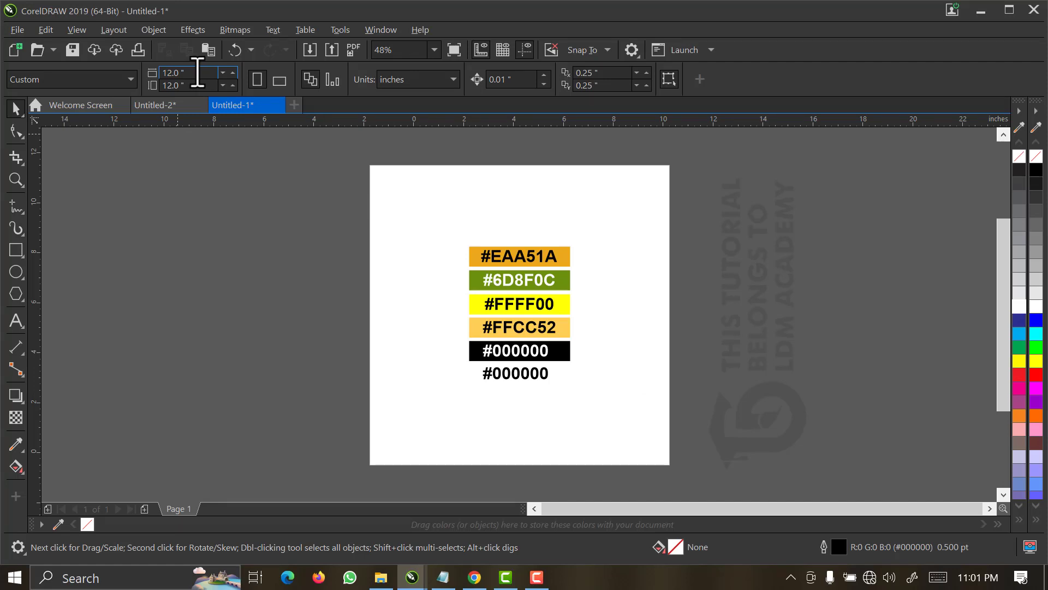
Set the page size to 7.07 inches wide and 10 inches high.
click(196, 71)
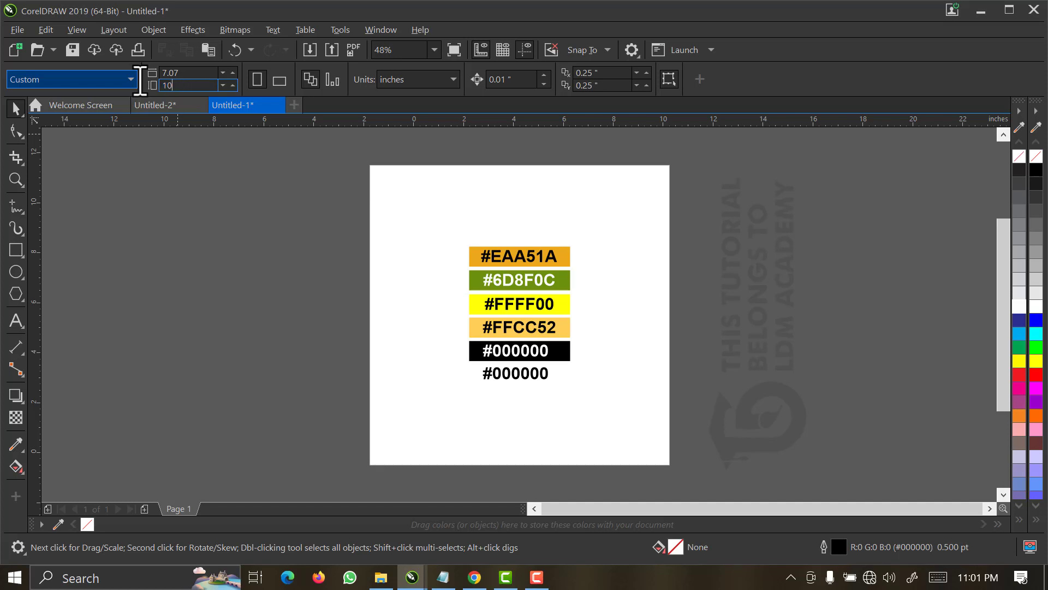
key(Return)
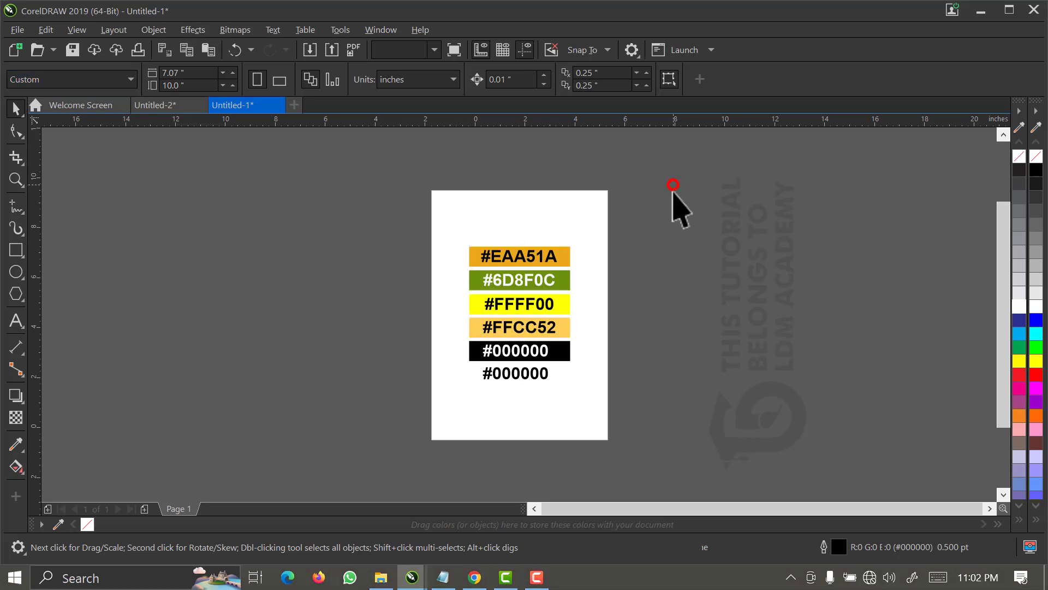
drag(673, 199, 416, 433)
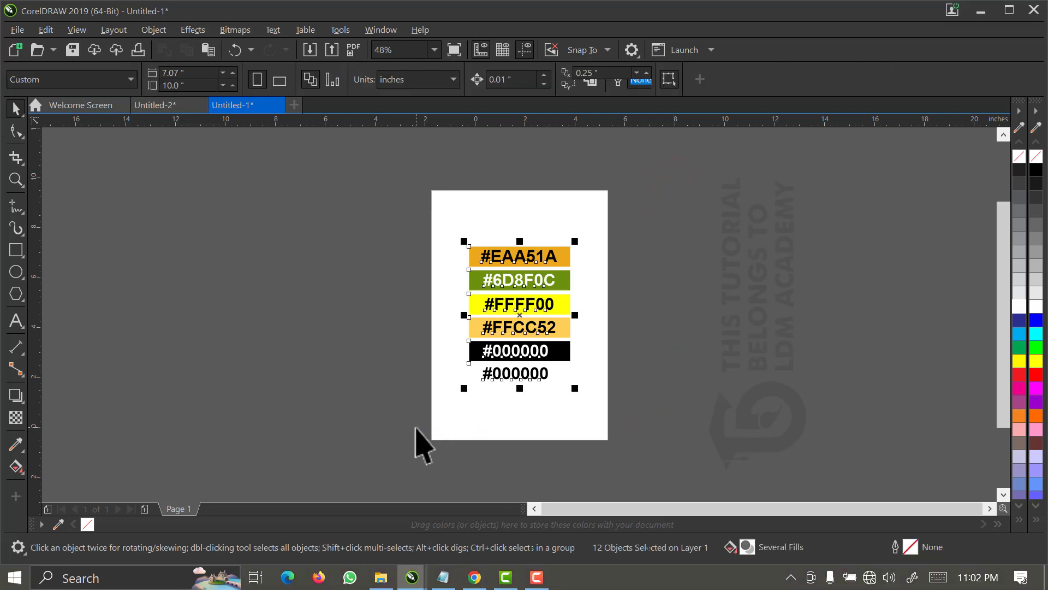
click(640, 256)
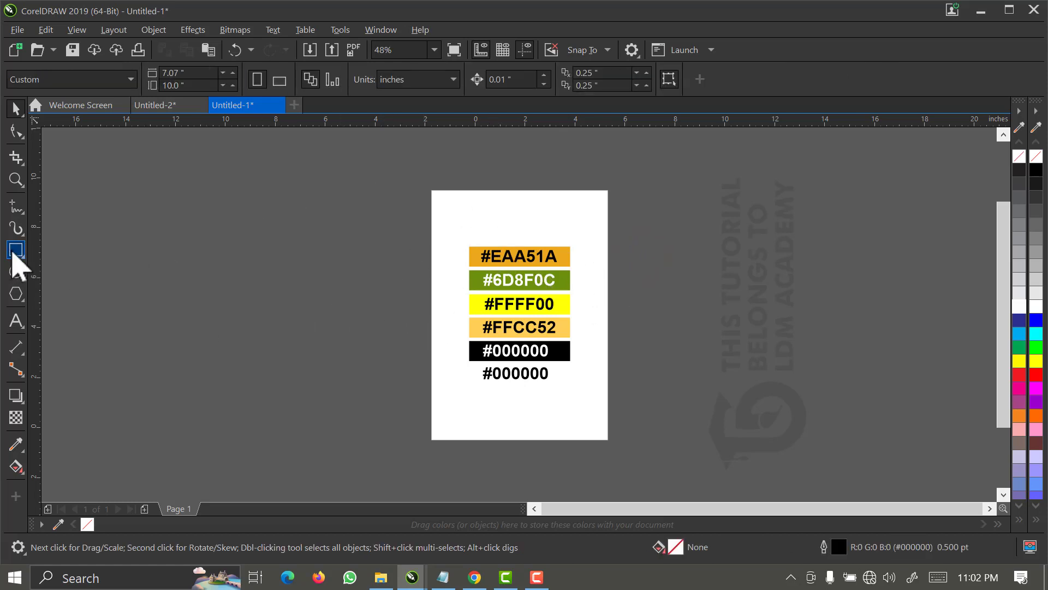
Draw a rectangle about 8.3 by 1.4 inches beside the page and fill it with CMYK blue.
click(15, 250)
click(152, 277)
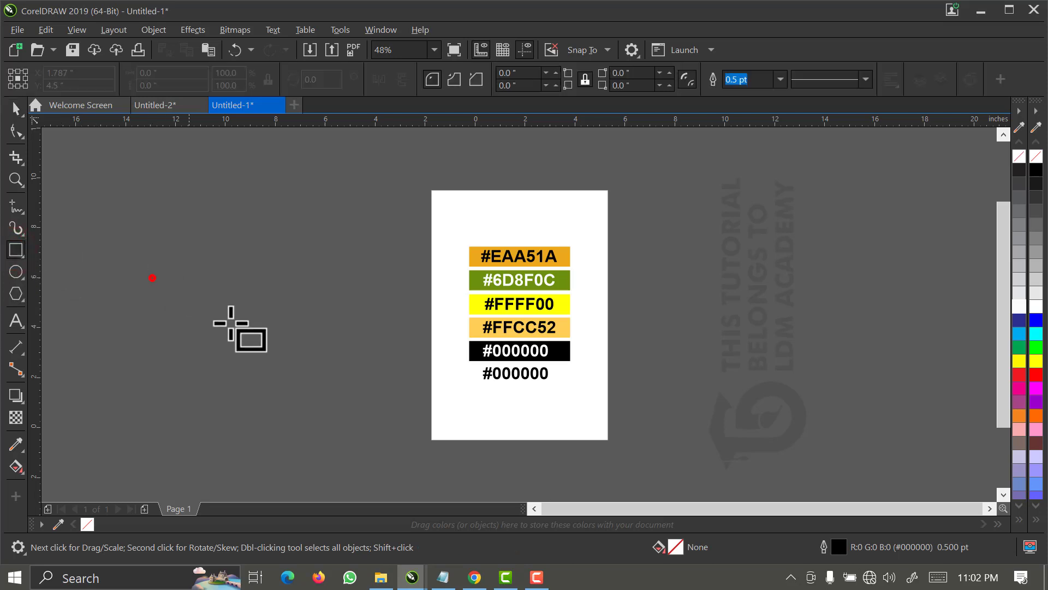
drag(231, 323, 360, 312)
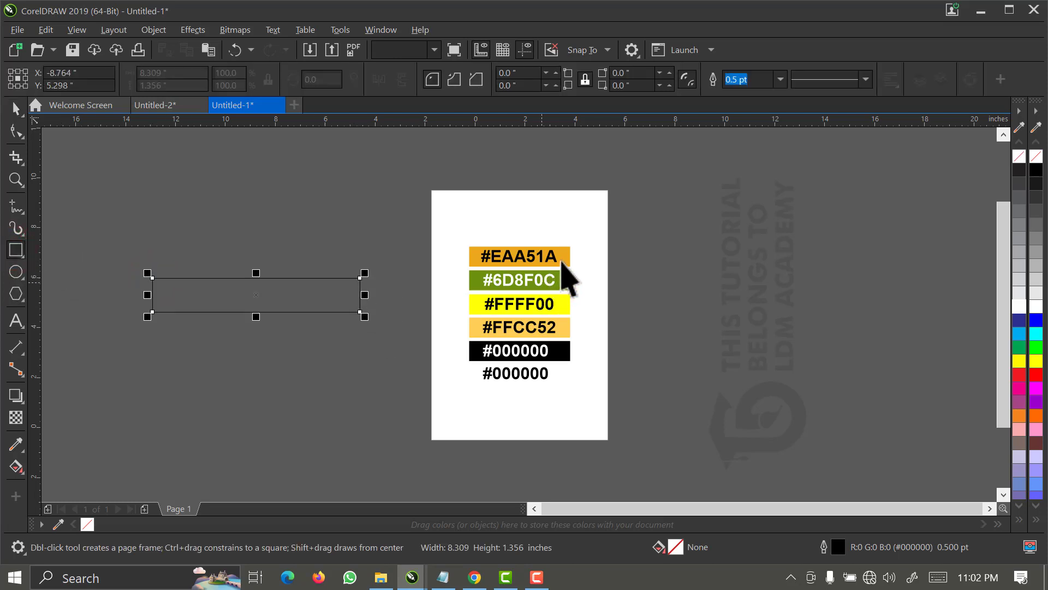
key(space)
click(1016, 320)
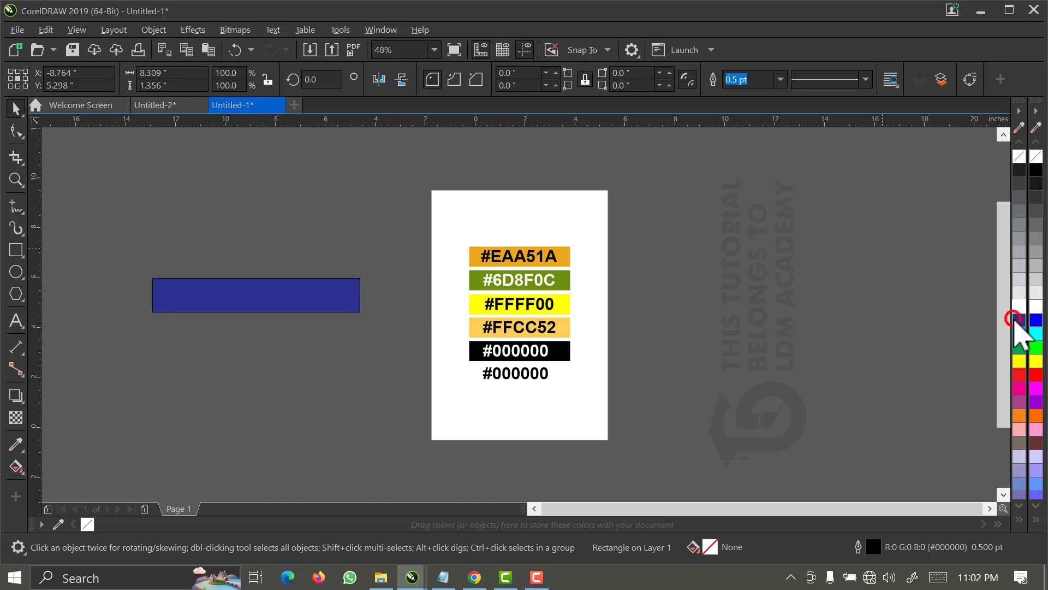
click(753, 289)
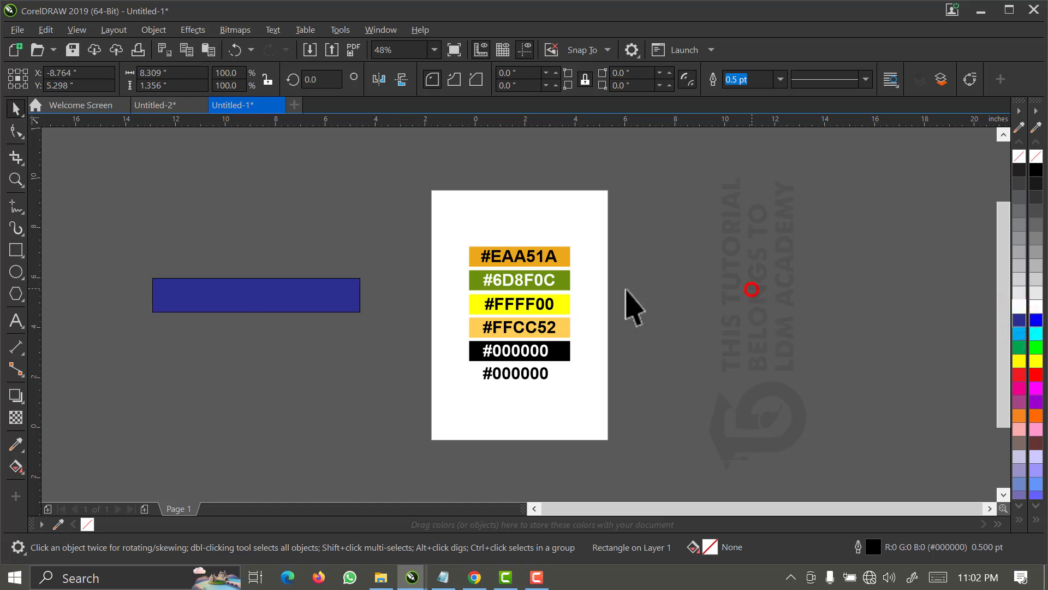
Copy the hex code #EAA51A from the label on the orange swatch.
click(512, 258)
click(603, 371)
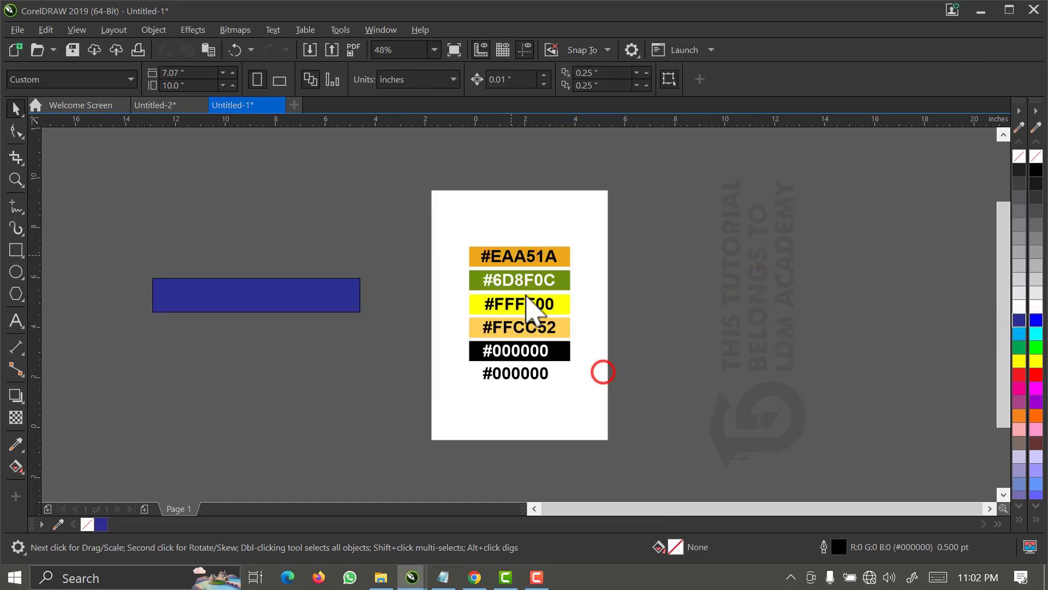
click(505, 259)
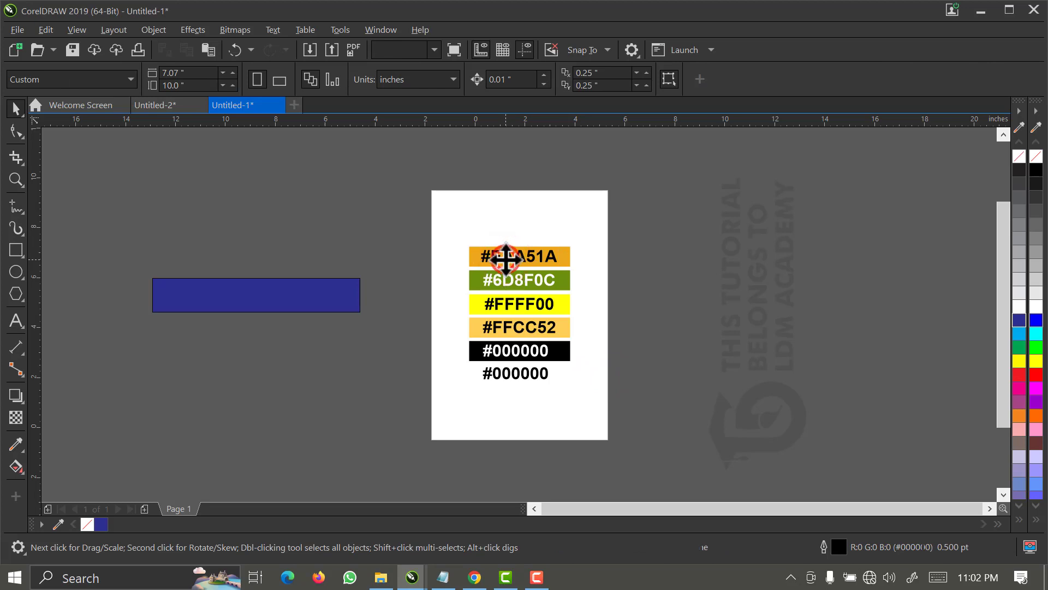
double_click(505, 260)
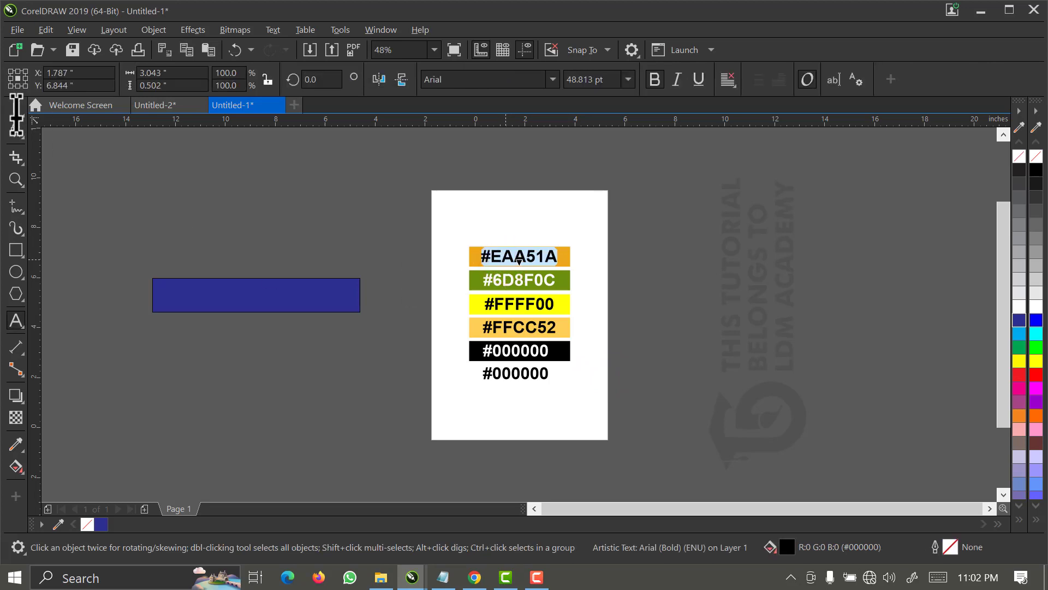
click(17, 108)
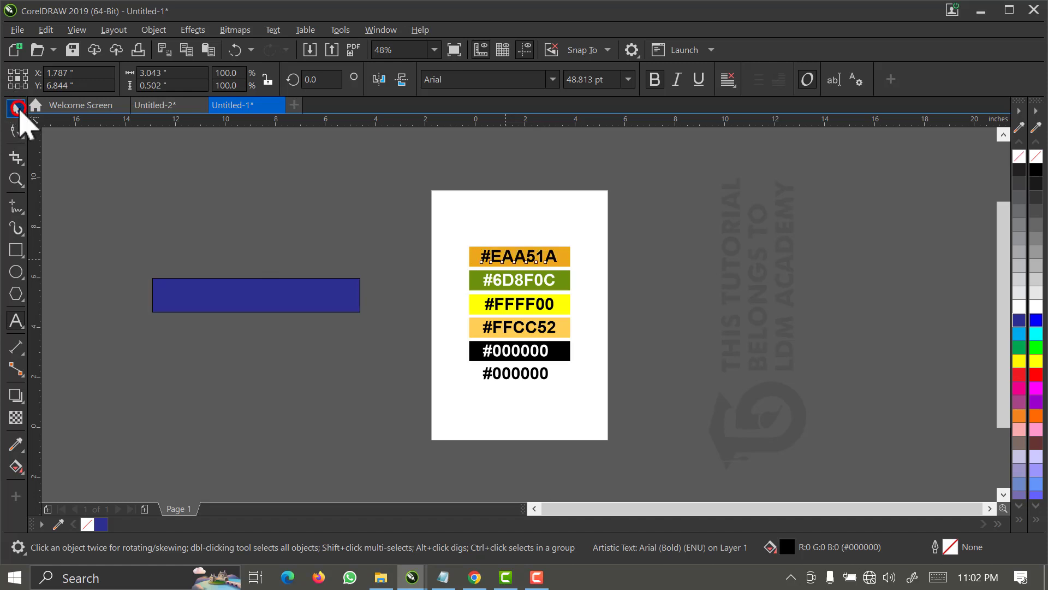
Change the blue rectangle's uniform fill to hex colour #EAA51A.
click(240, 303)
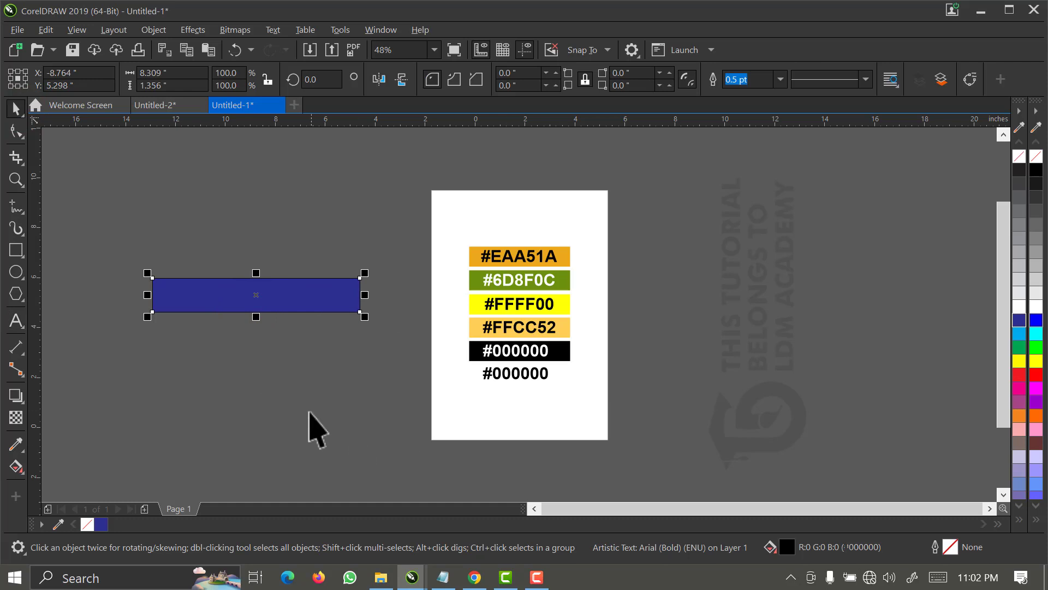
click(290, 391)
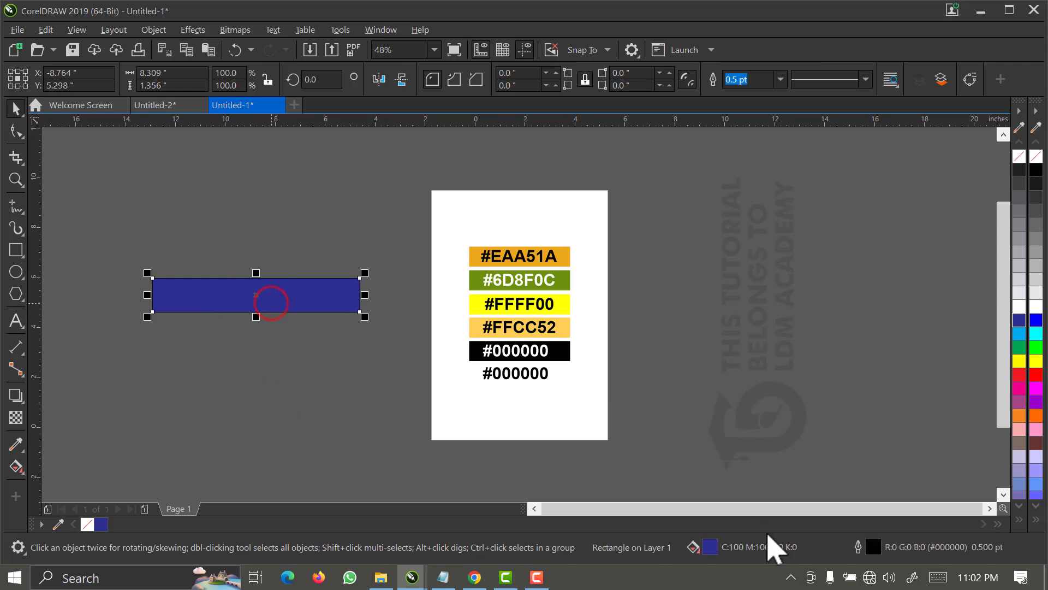
click(708, 548)
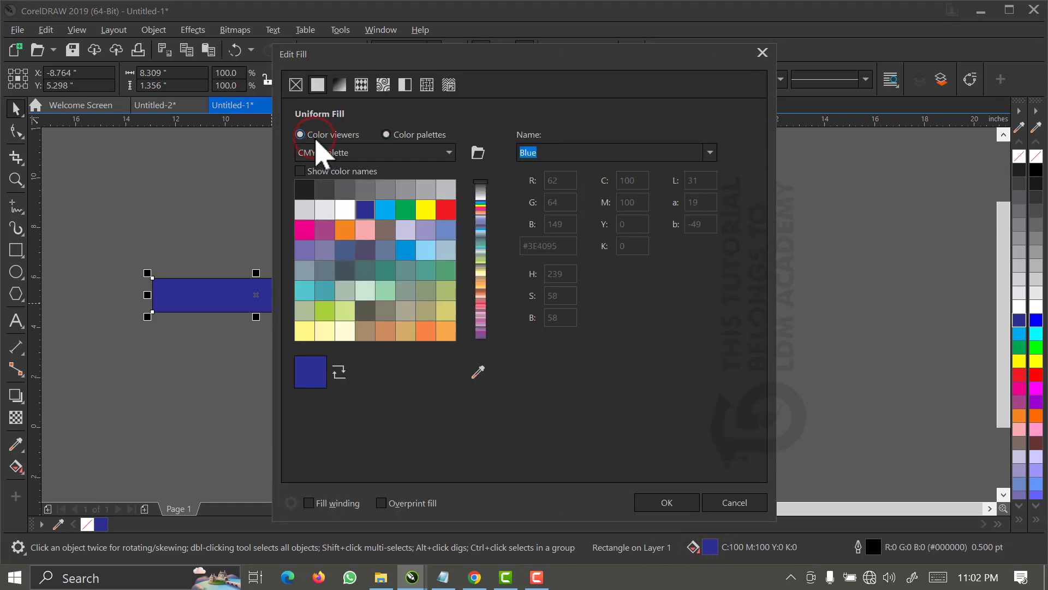
click(315, 141)
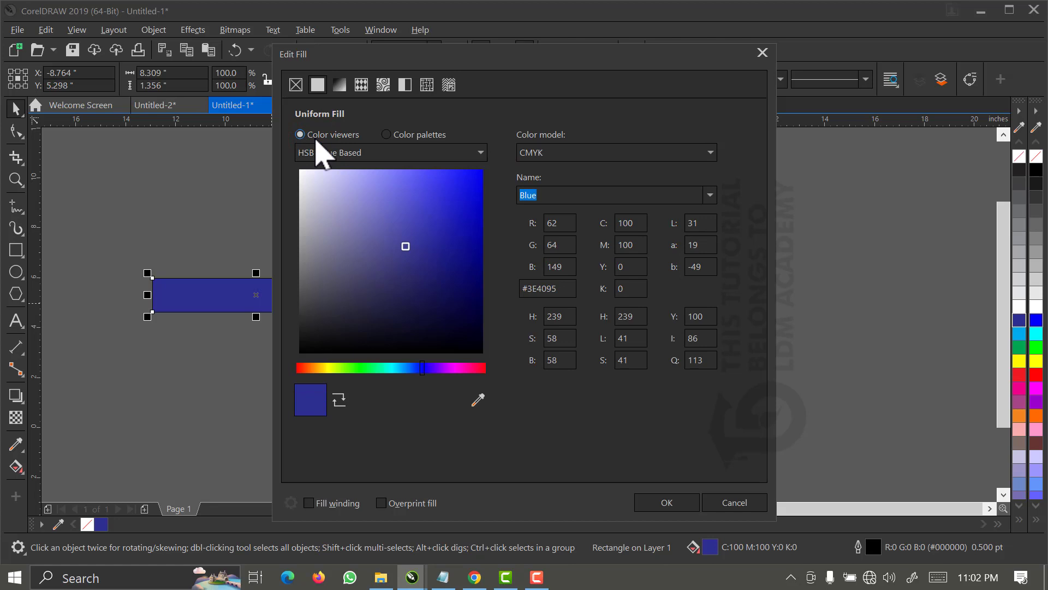
drag(564, 289, 501, 287)
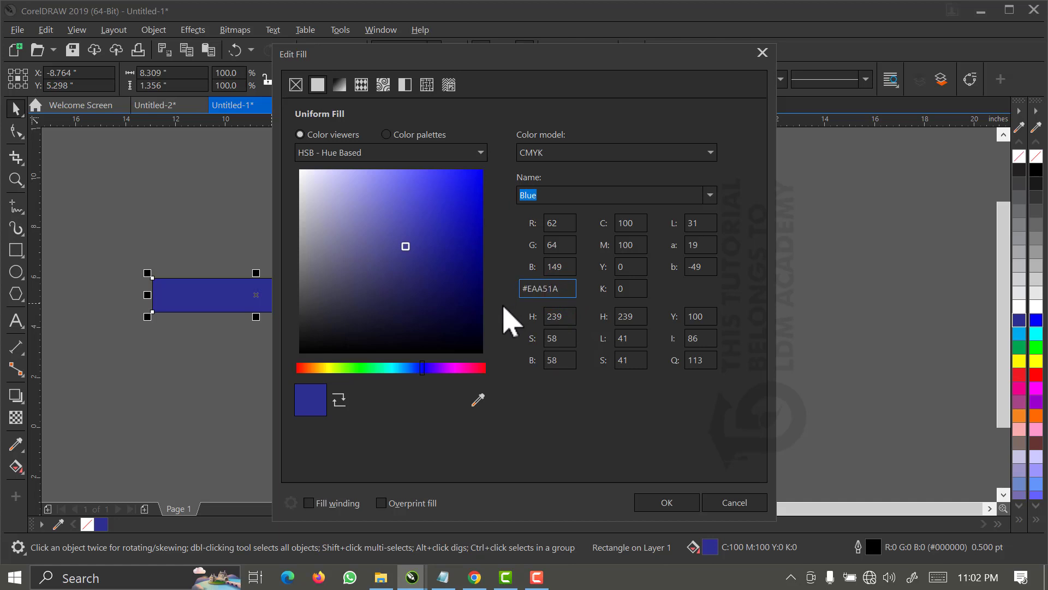
click(667, 501)
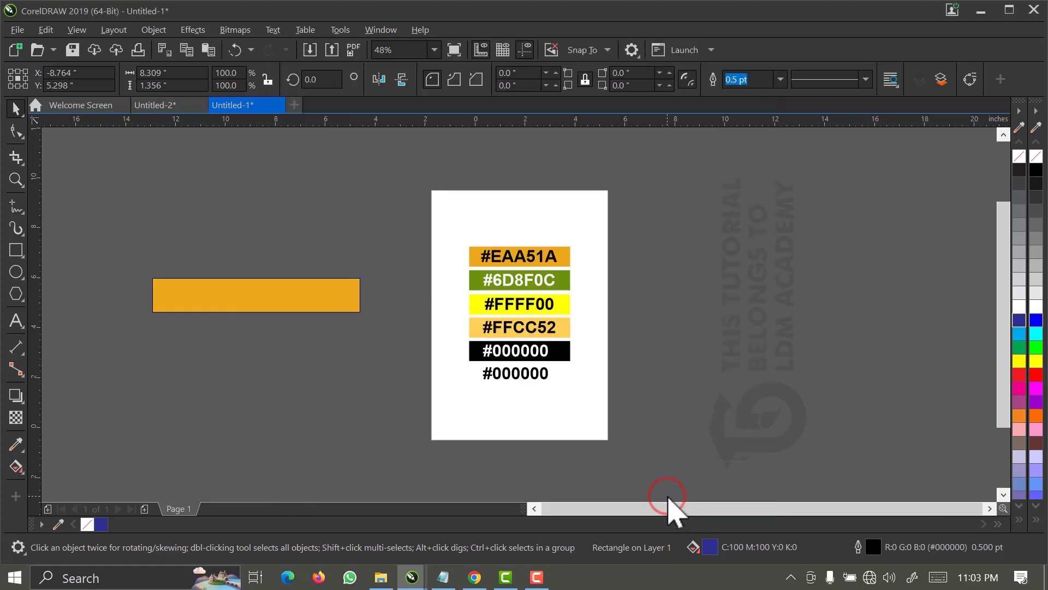
Delete the test rectangle beside the page.
click(261, 296)
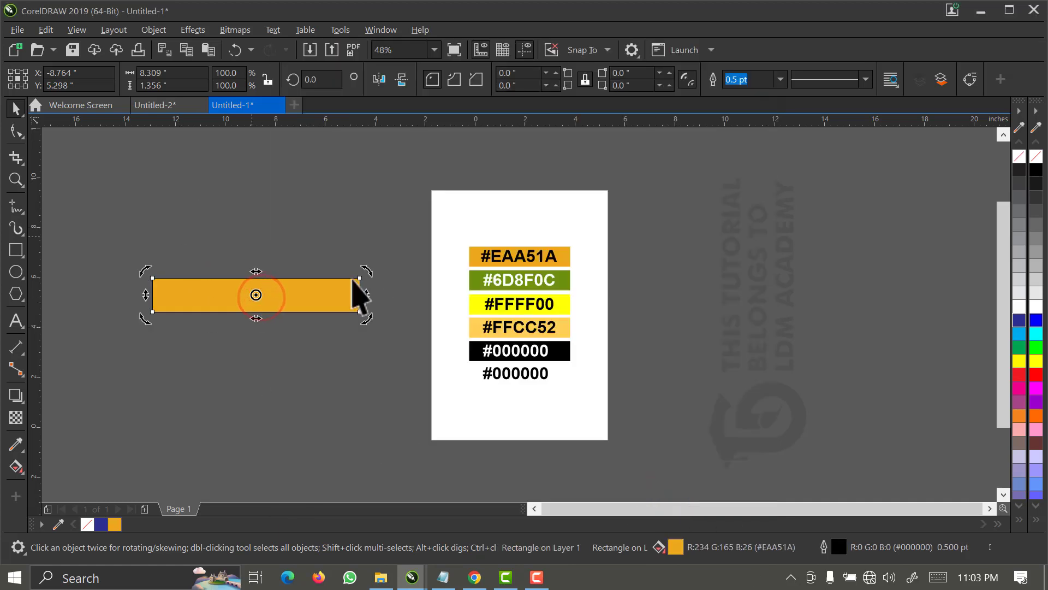
click(362, 355)
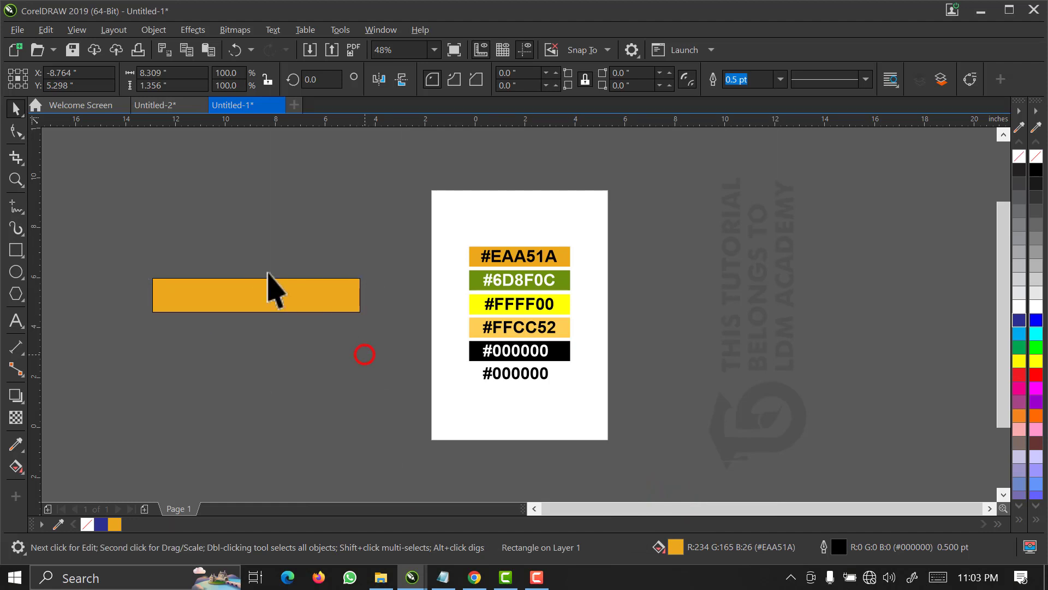
click(255, 295)
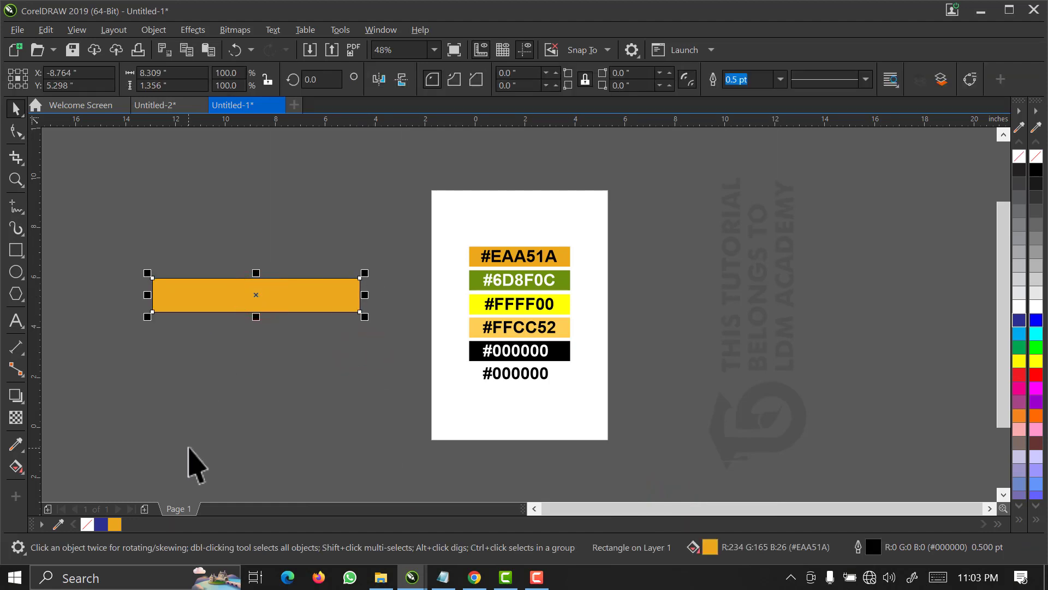
key(Delete)
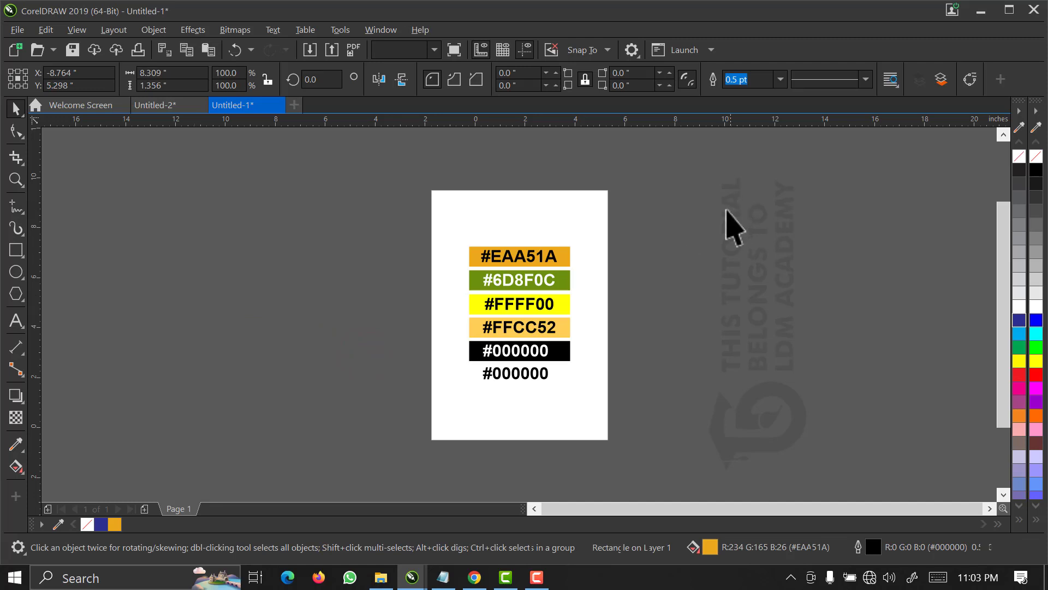
Delete the hex-code labels and add the colours of all the swatches to the document palette.
drag(725, 209, 478, 411)
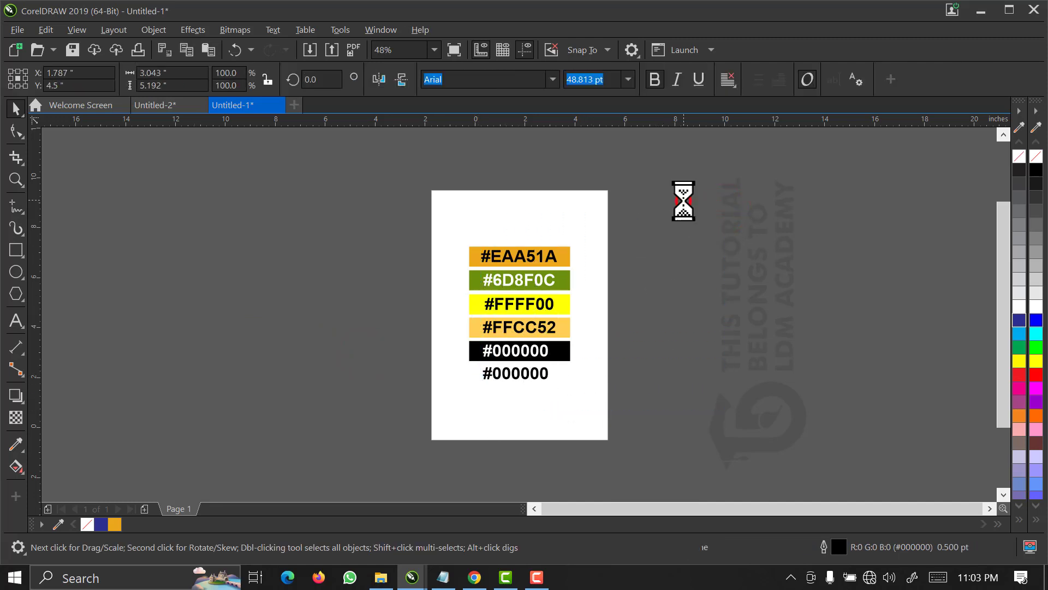
drag(683, 201, 421, 459)
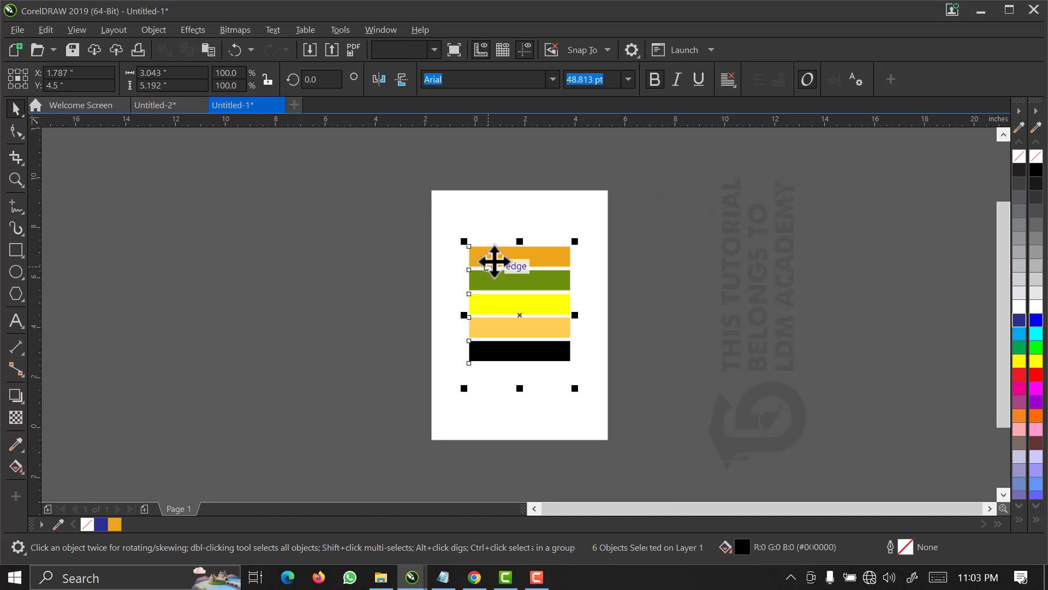
drag(494, 260, 136, 529)
Delete all the colour swatches from the page.
click(272, 333)
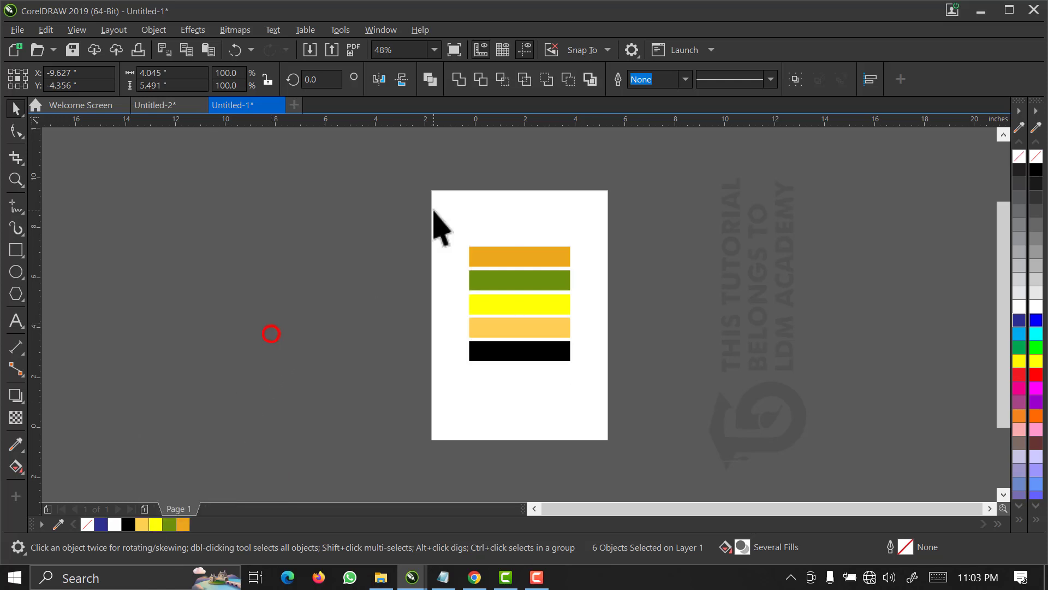
drag(405, 196, 706, 484)
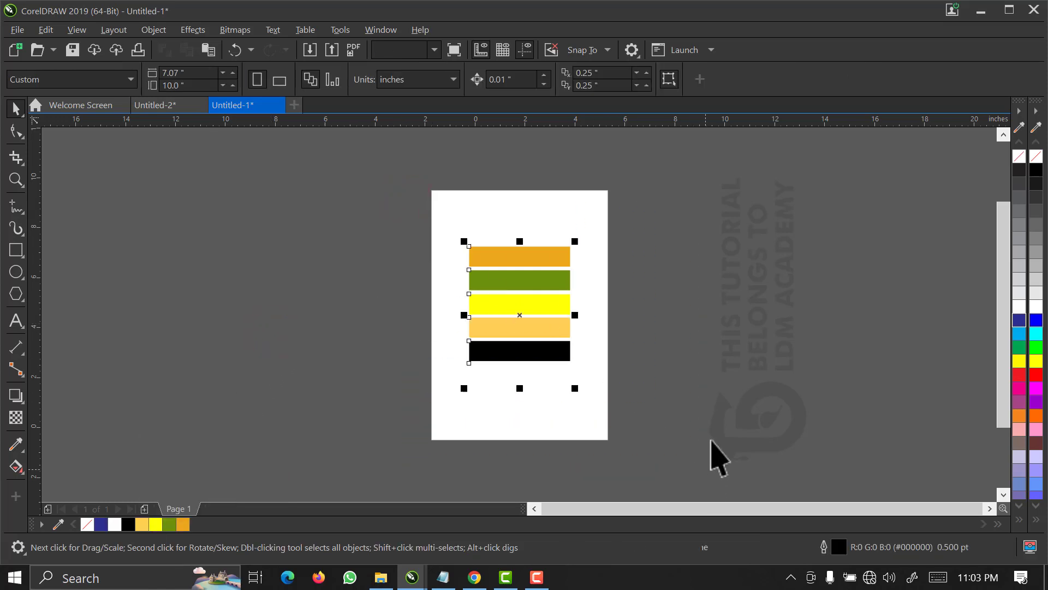
click(715, 456)
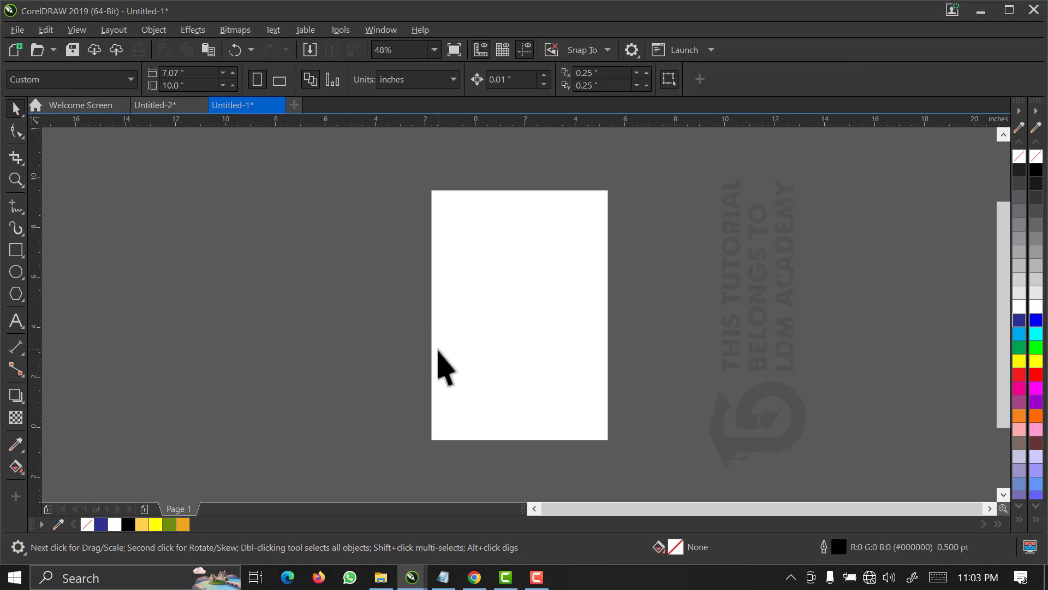
Create a page-sized rectangle as the background and remove its outline.
key(z)
drag(614, 182, 429, 455)
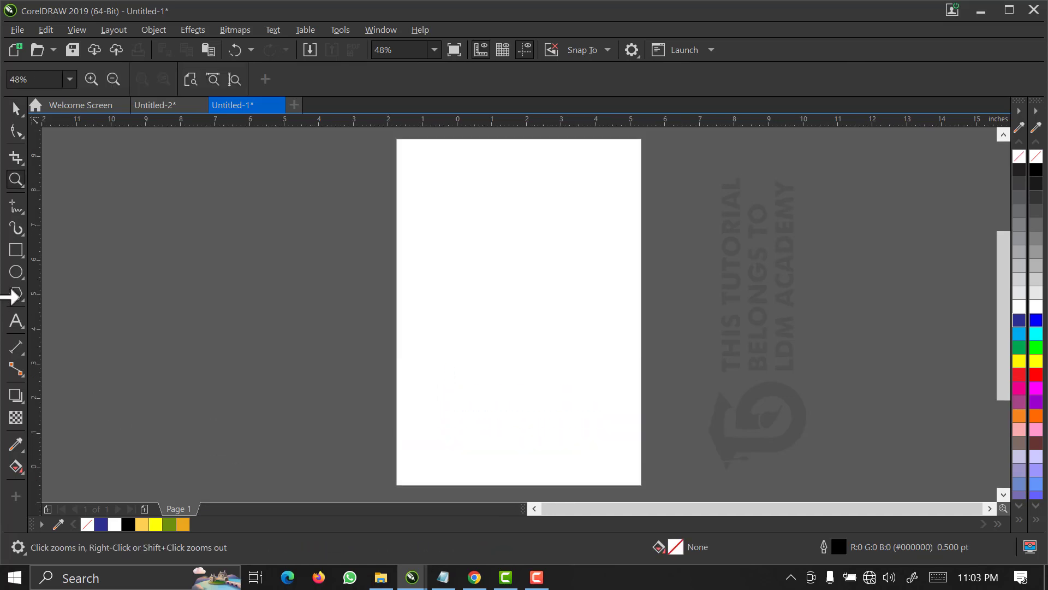
key(space)
click(17, 249)
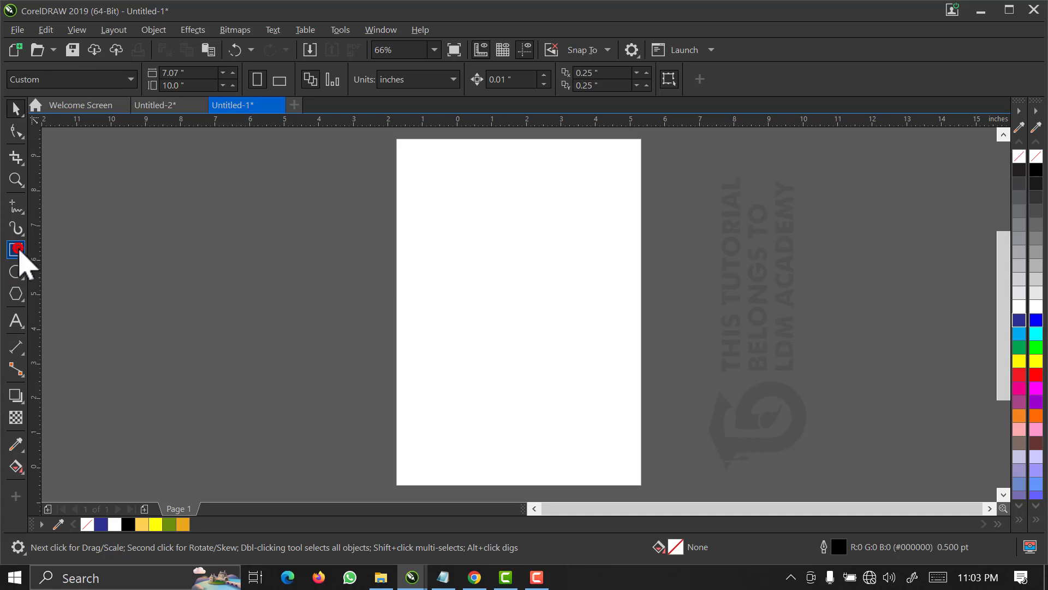
click(17, 249)
click(16, 108)
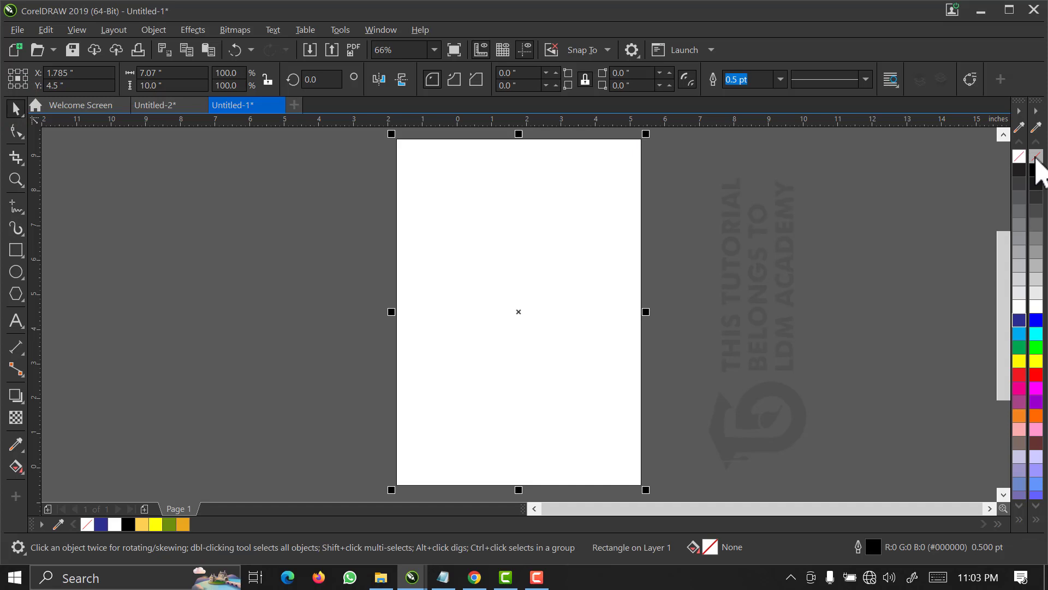
right_click(1035, 156)
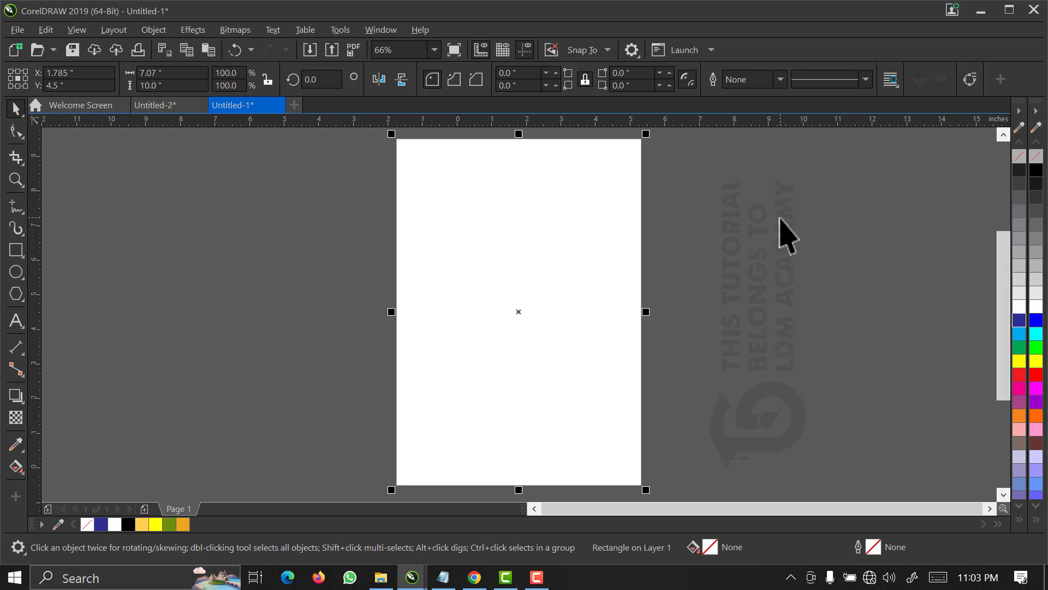
Fill the background rectangle with the orange #EAA51A from the document palette.
click(426, 266)
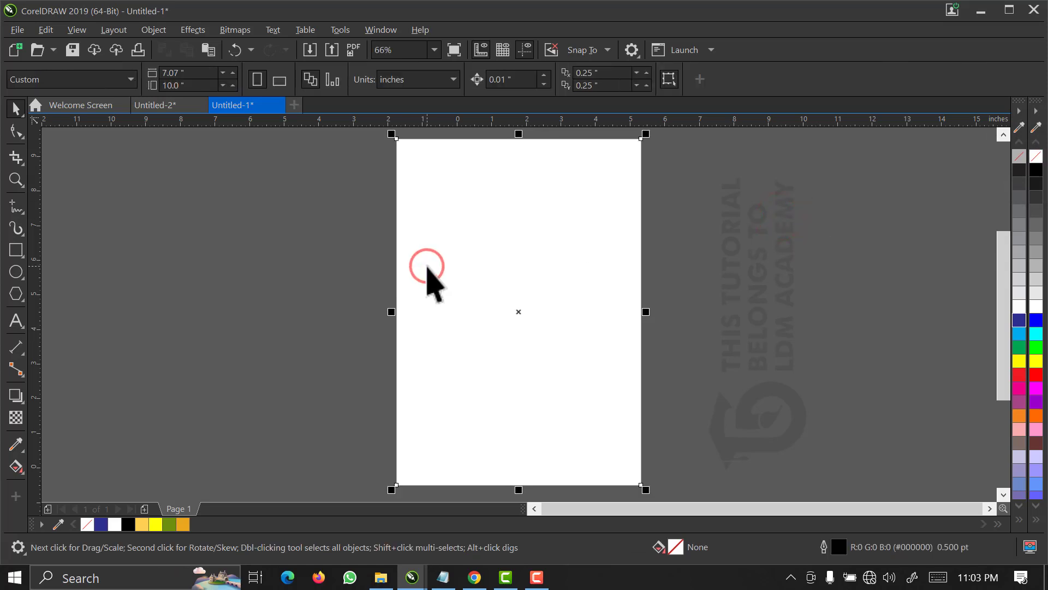
click(327, 270)
click(499, 252)
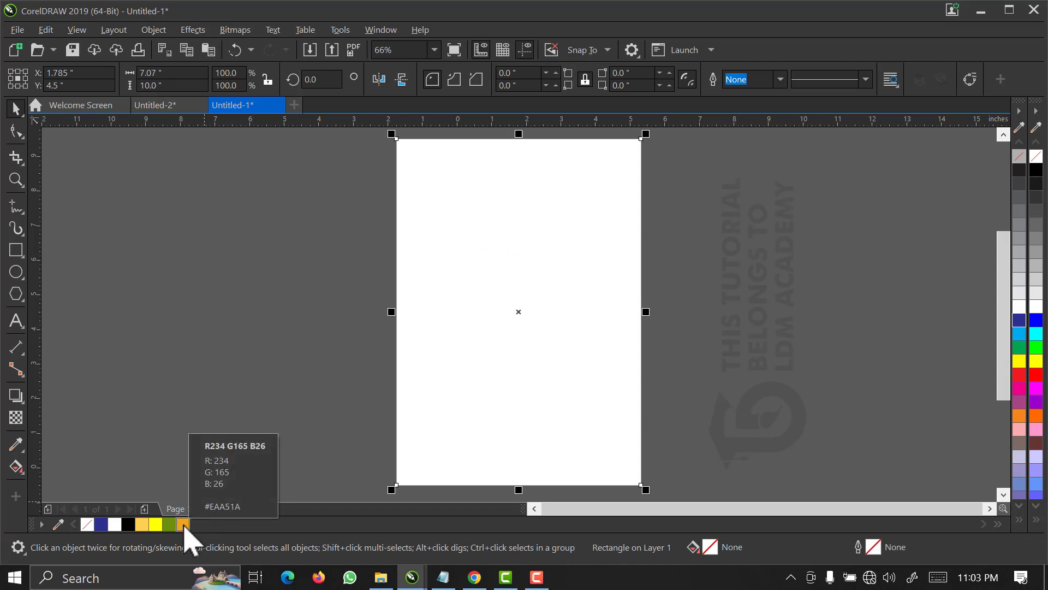
click(183, 525)
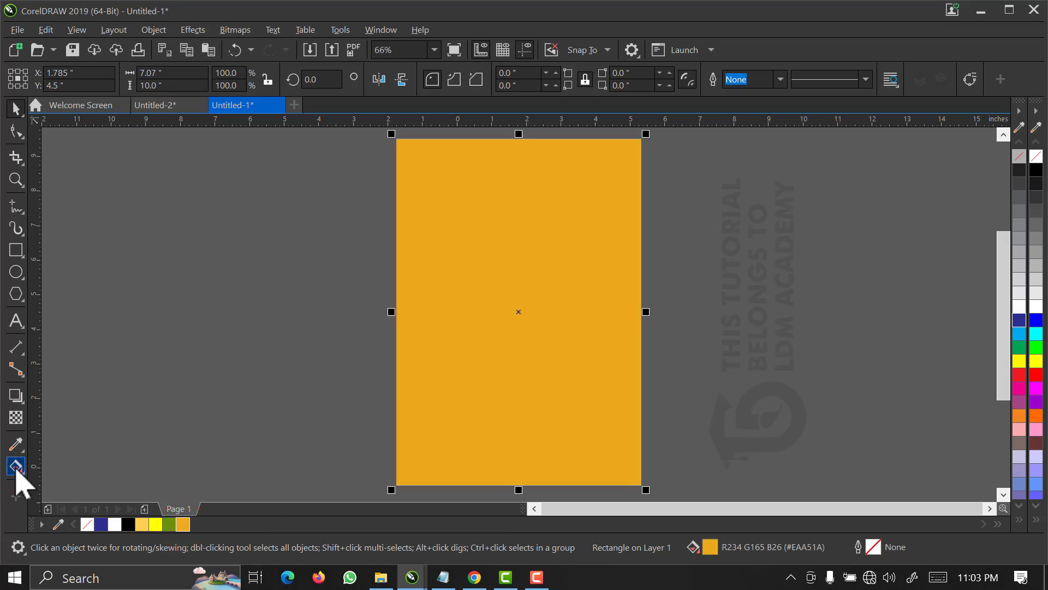
Apply a vertical fountain fill to the background, from orange near the top to the palette's green #6D8F0C near the bottom.
click(15, 466)
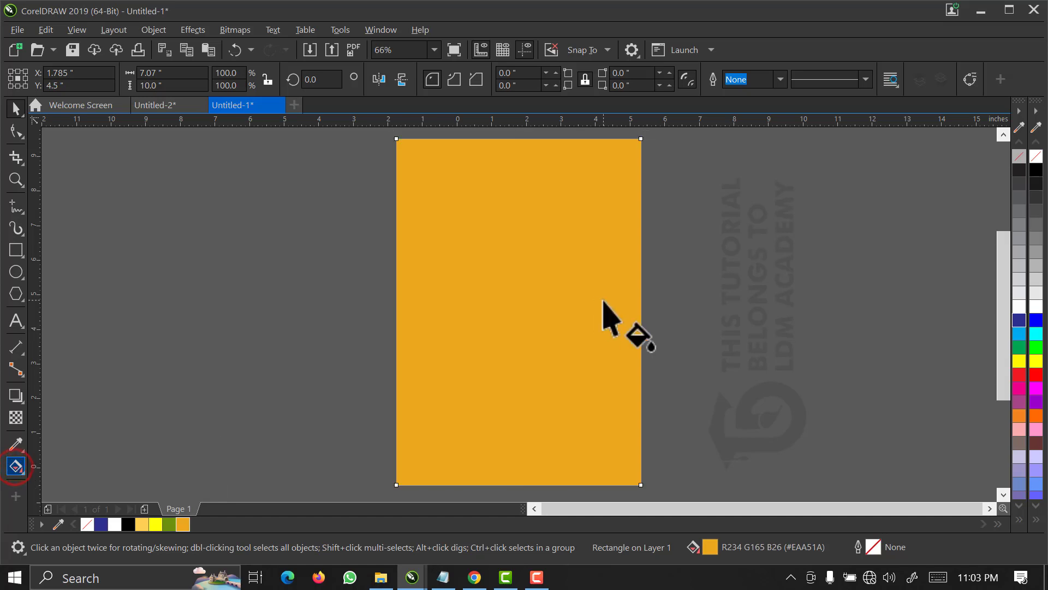
drag(513, 205, 508, 394)
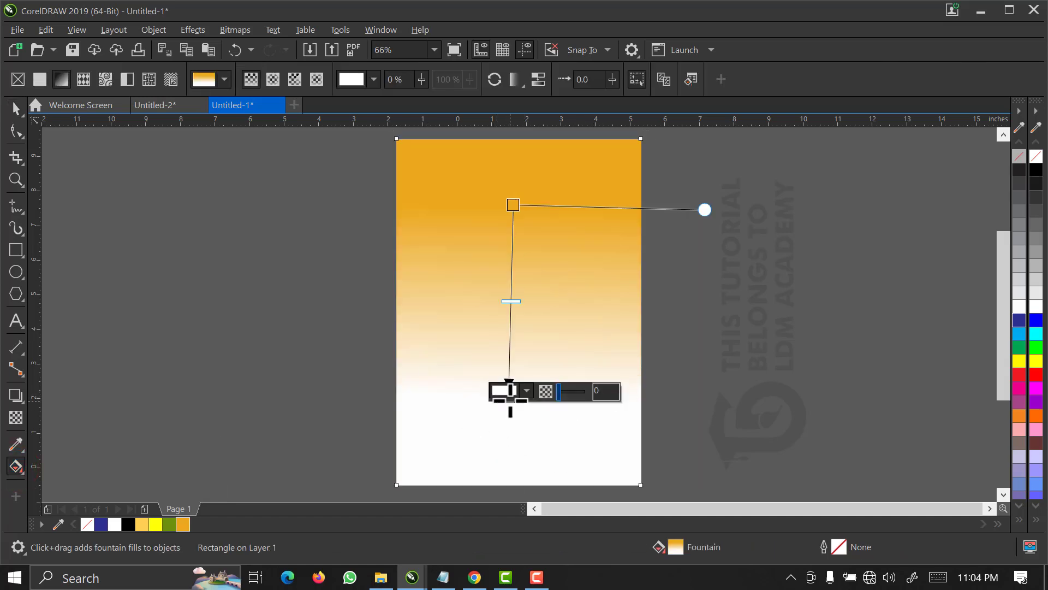
click(510, 400)
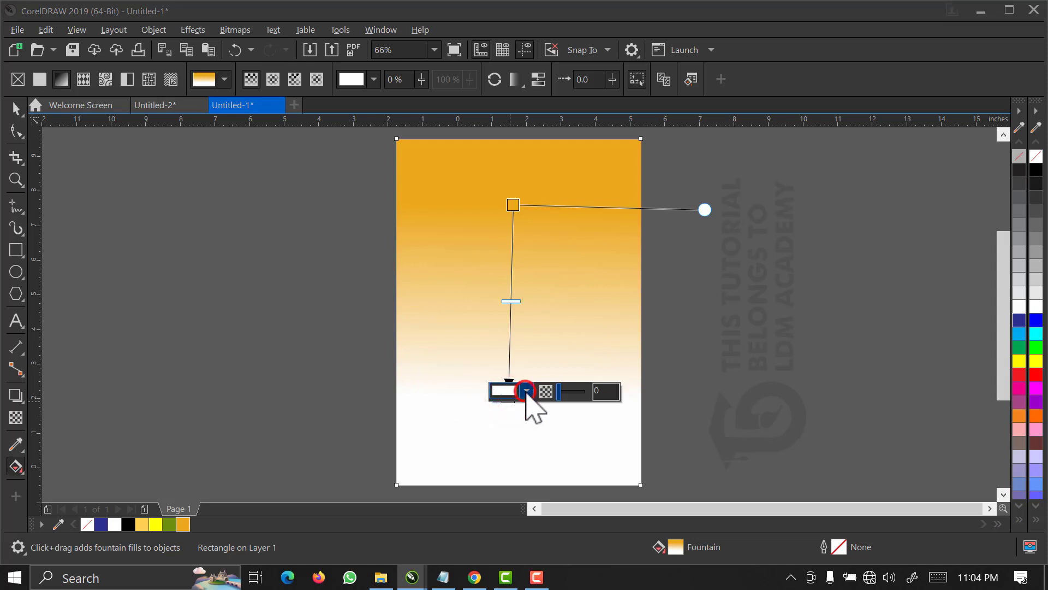
click(526, 392)
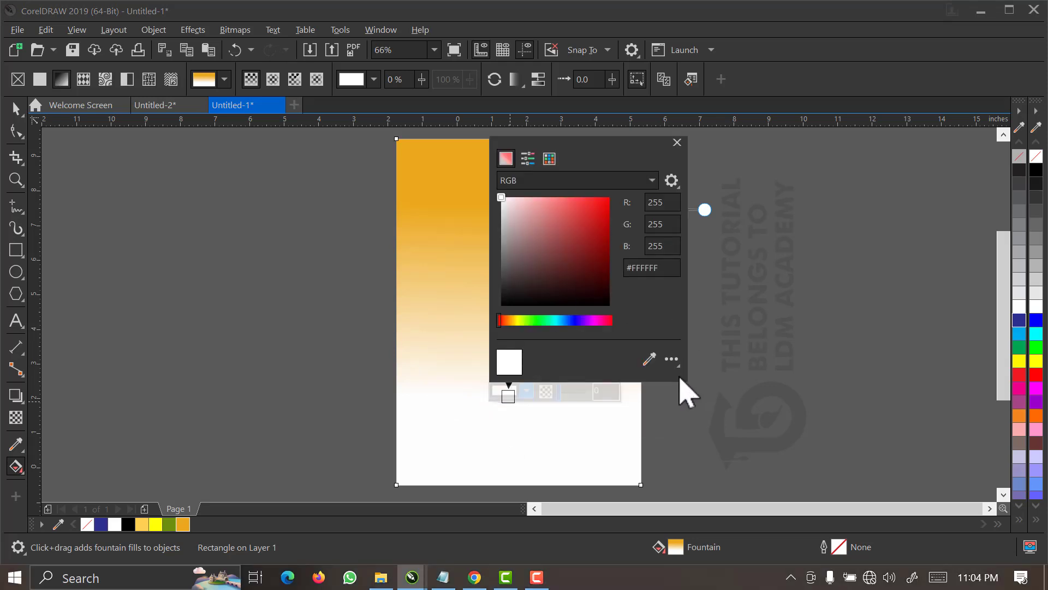
click(653, 362)
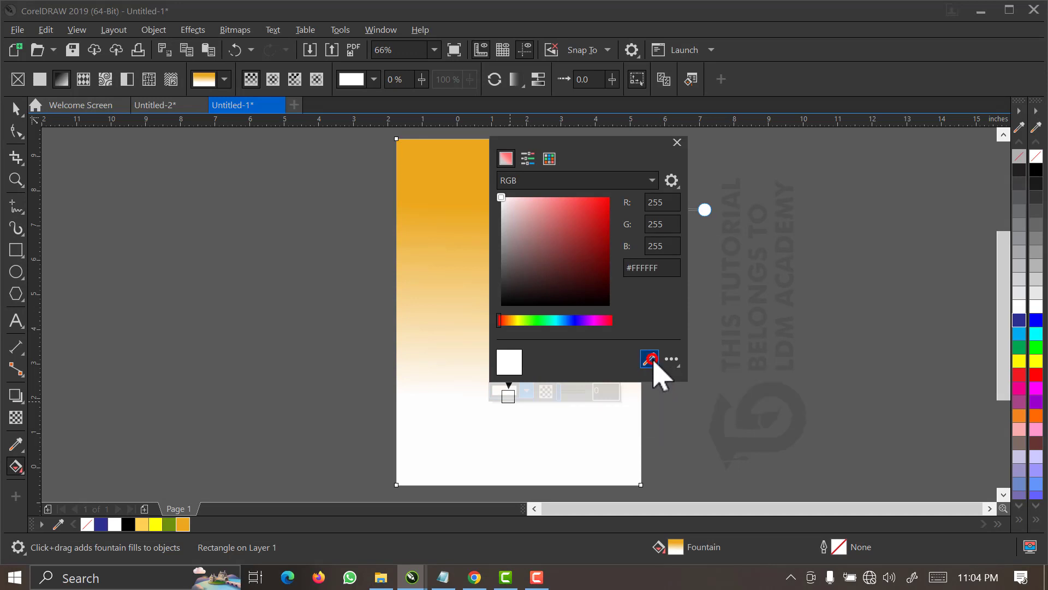
click(169, 523)
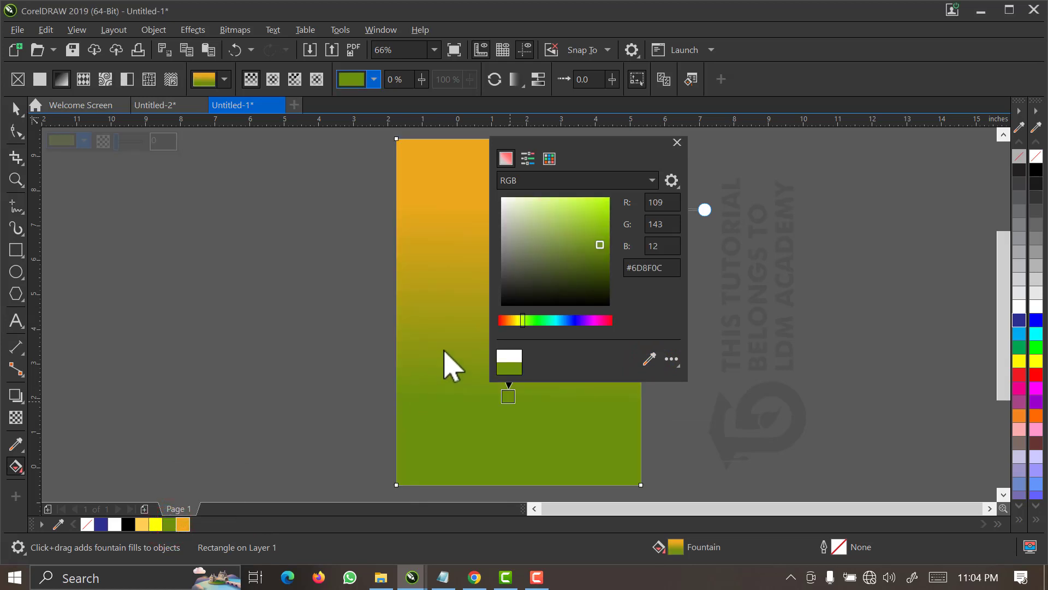
click(677, 143)
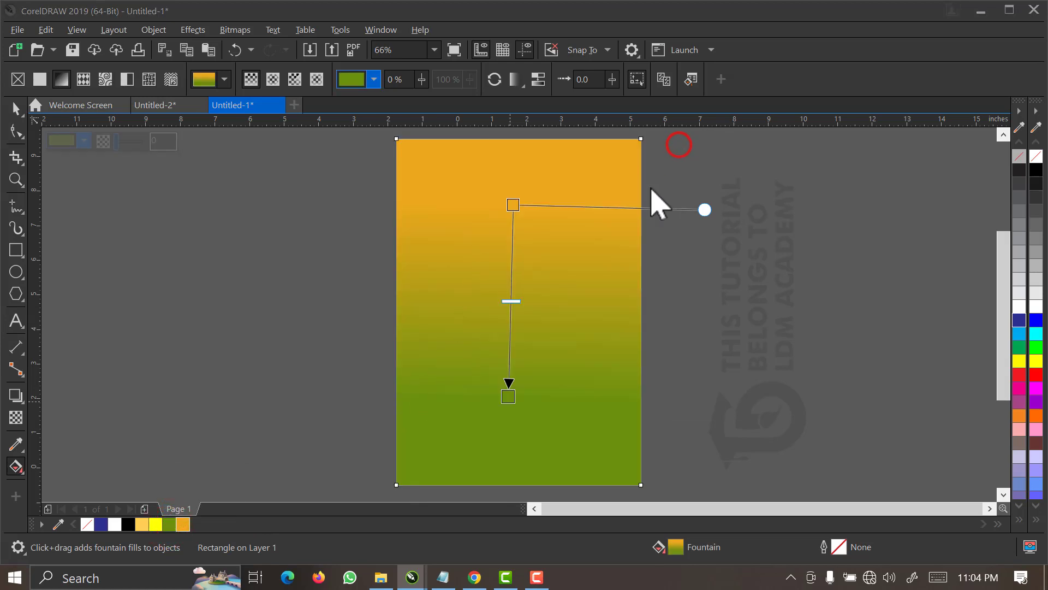
drag(507, 395, 513, 417)
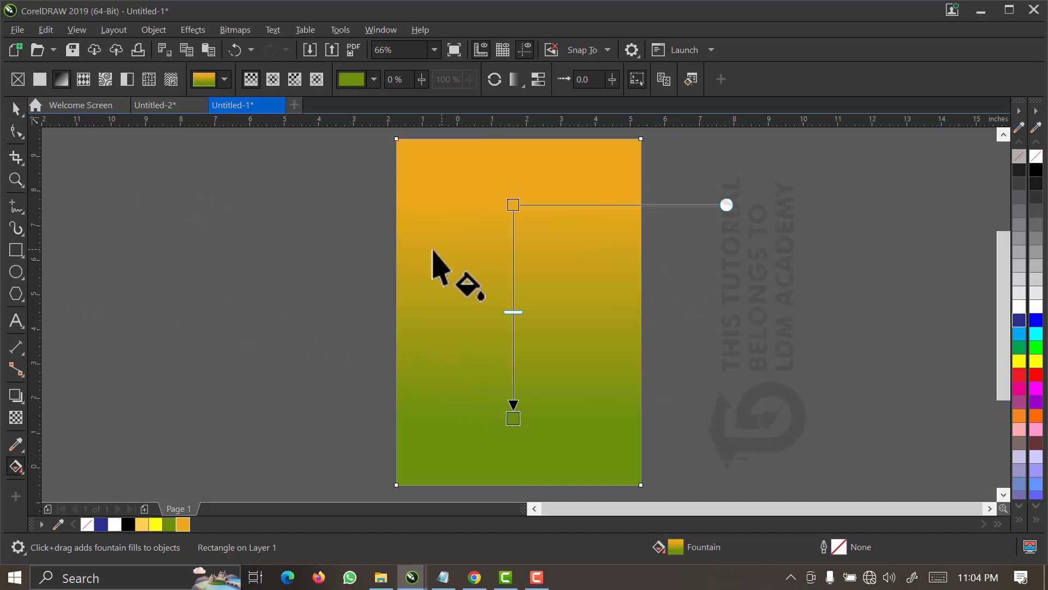
click(17, 109)
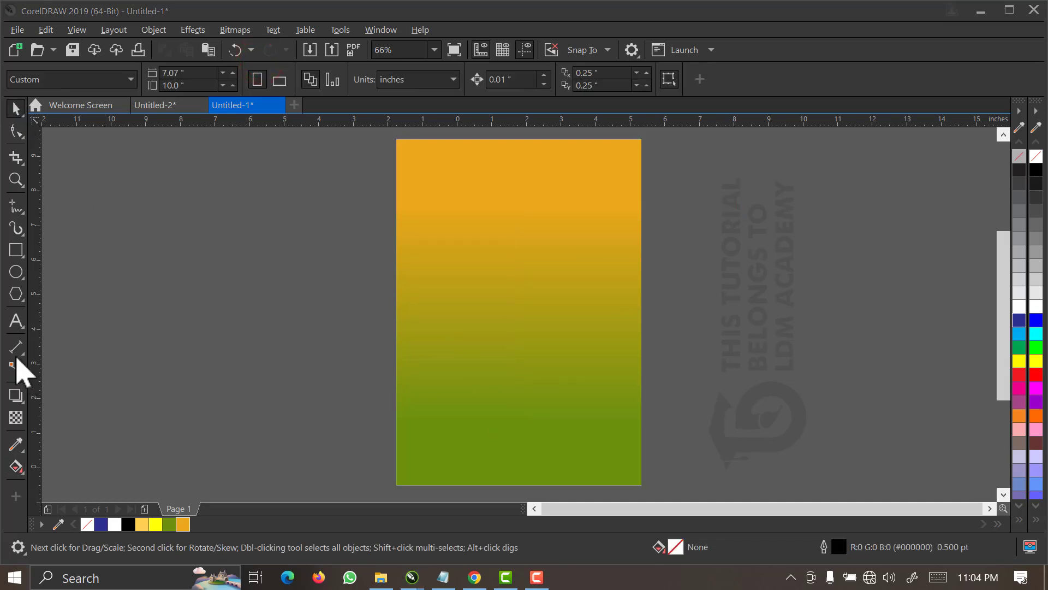
Draw a circle about 5.7 inches across beside the page, filled with palette yellow #FFFF00 and without an outline.
click(16, 271)
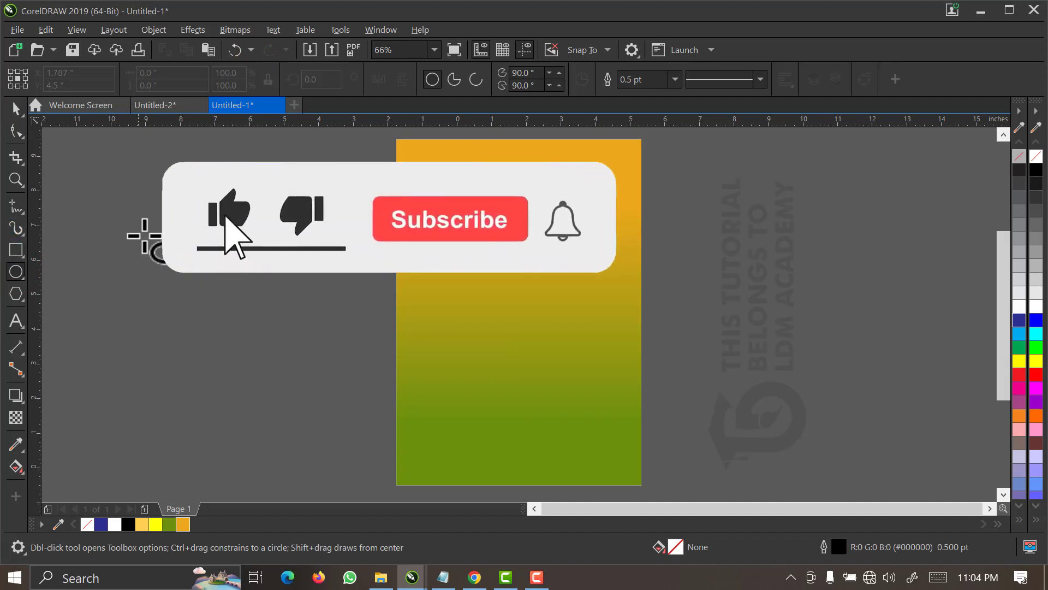
ctrl+drag(218, 204, 361, 410)
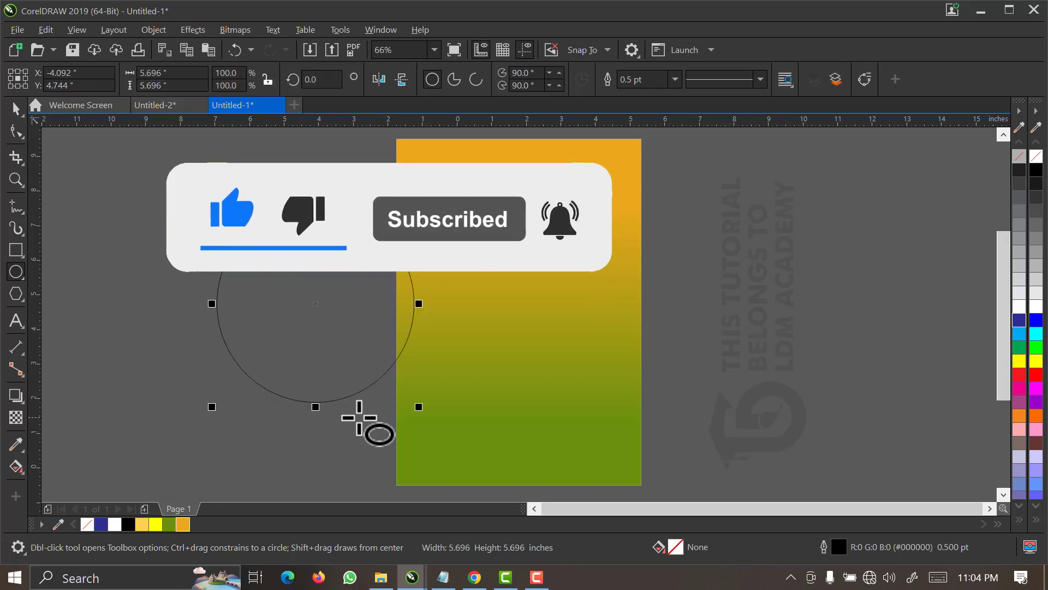
key(space)
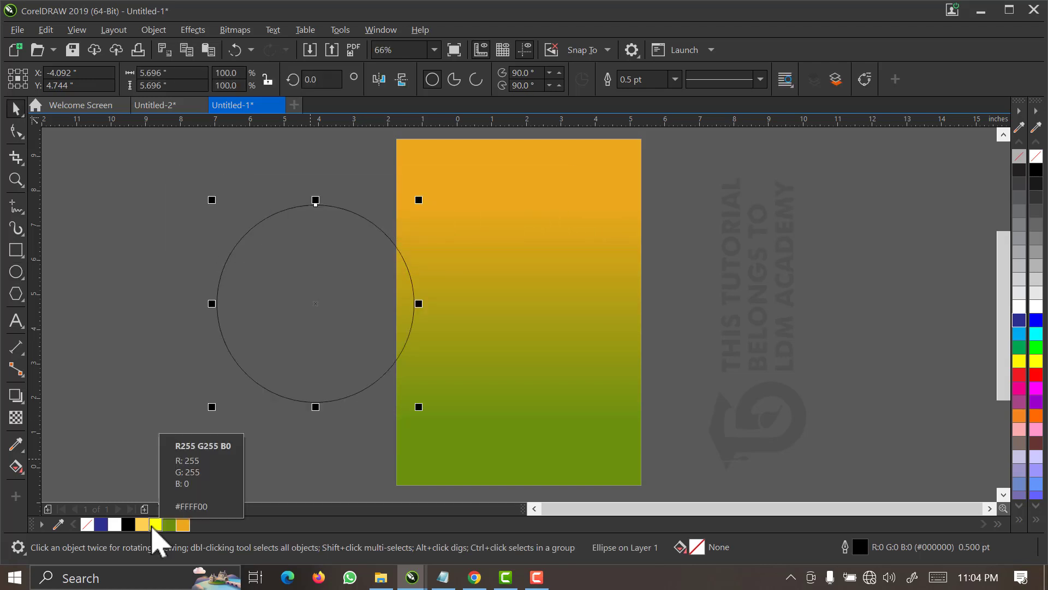
click(155, 525)
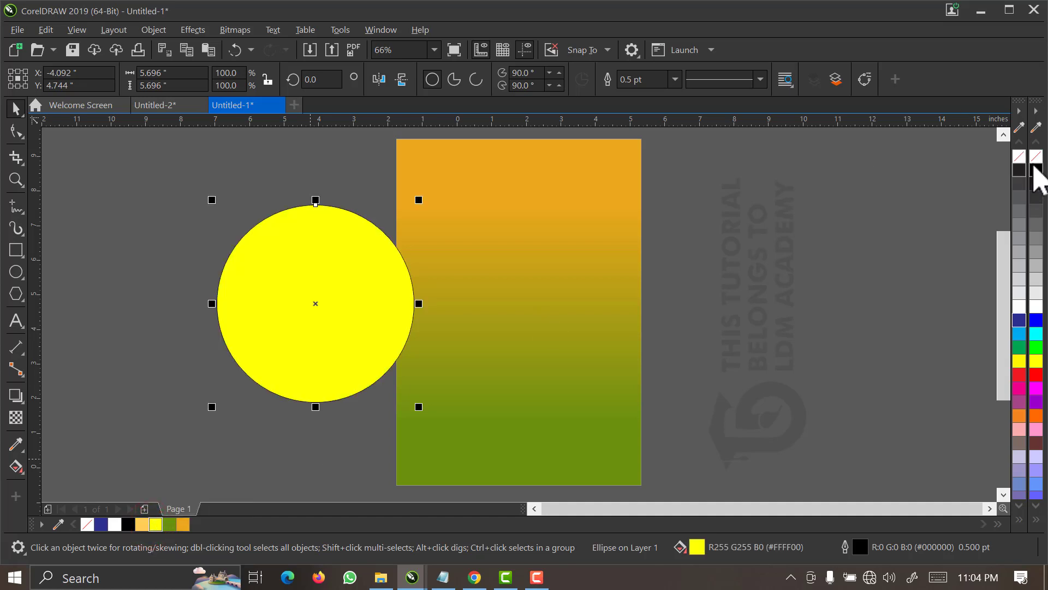
right_click(1037, 157)
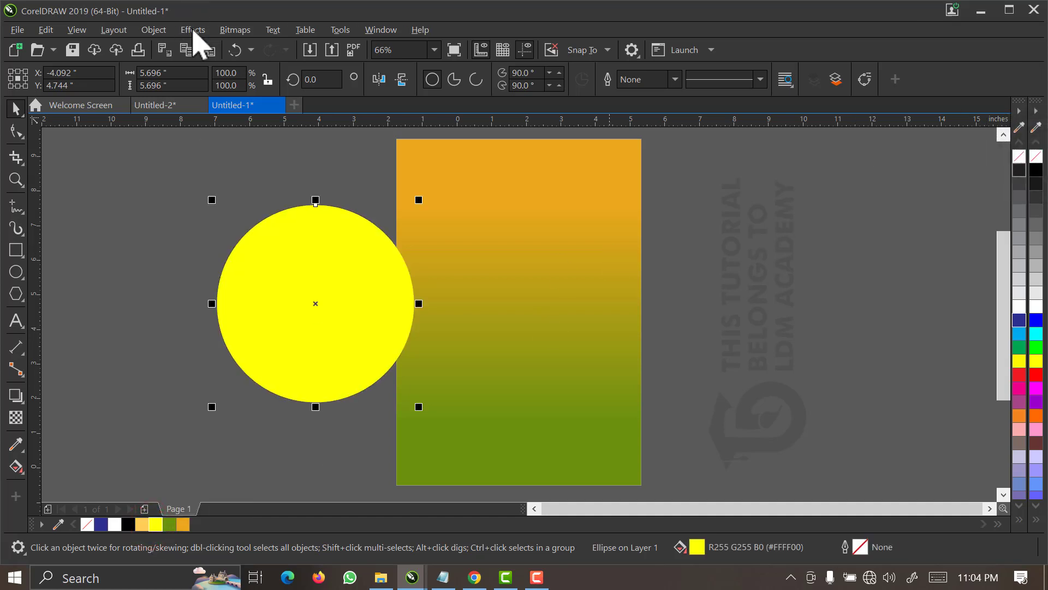
Apply a Gaussian Blur with a radius of about 149.7 pixels to the yellow circle.
click(192, 30)
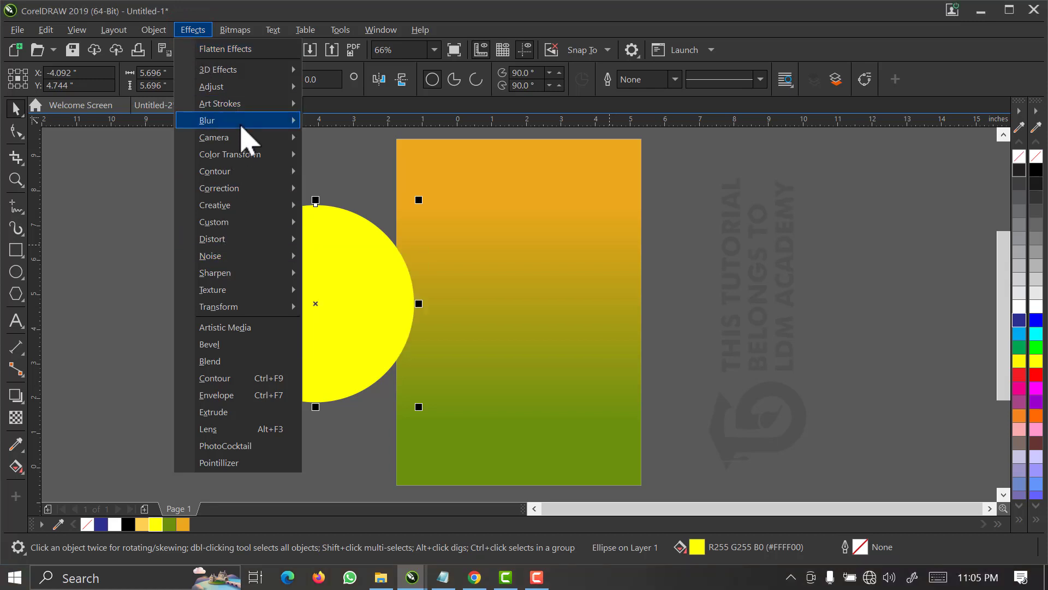
mouse_move(243, 121)
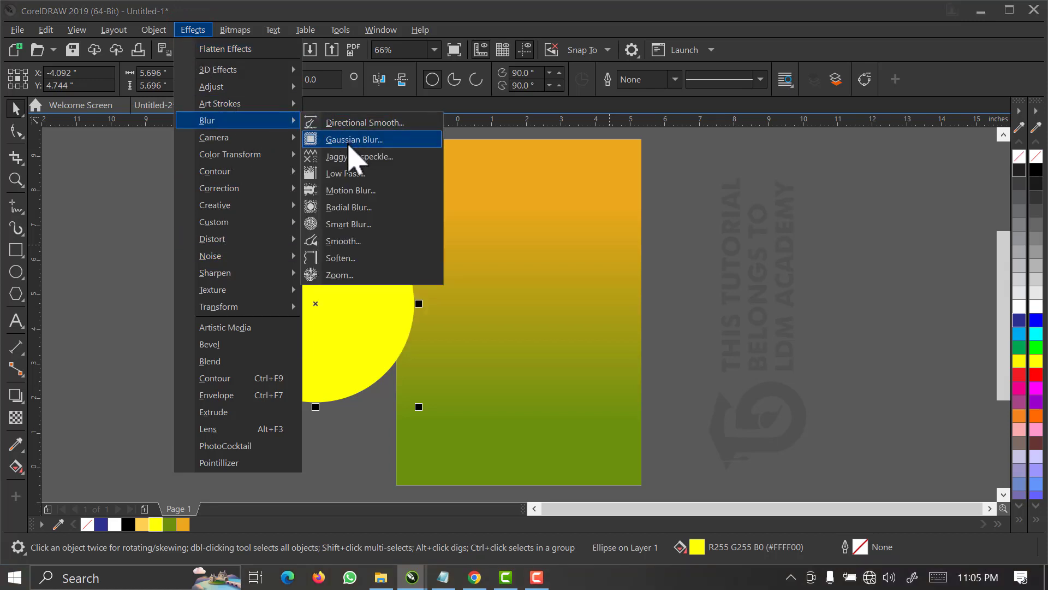
click(350, 143)
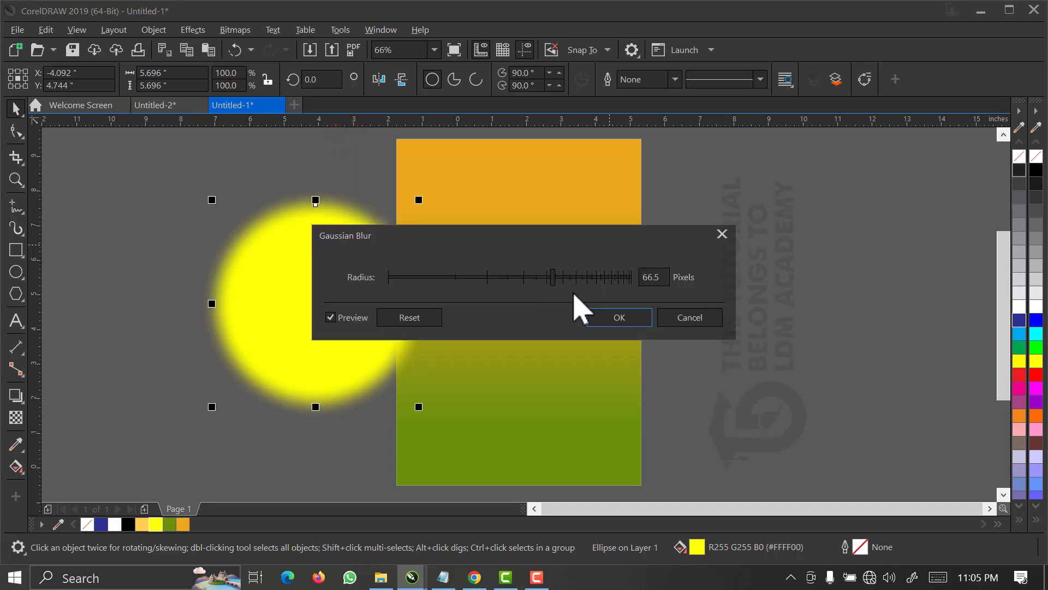
click(604, 277)
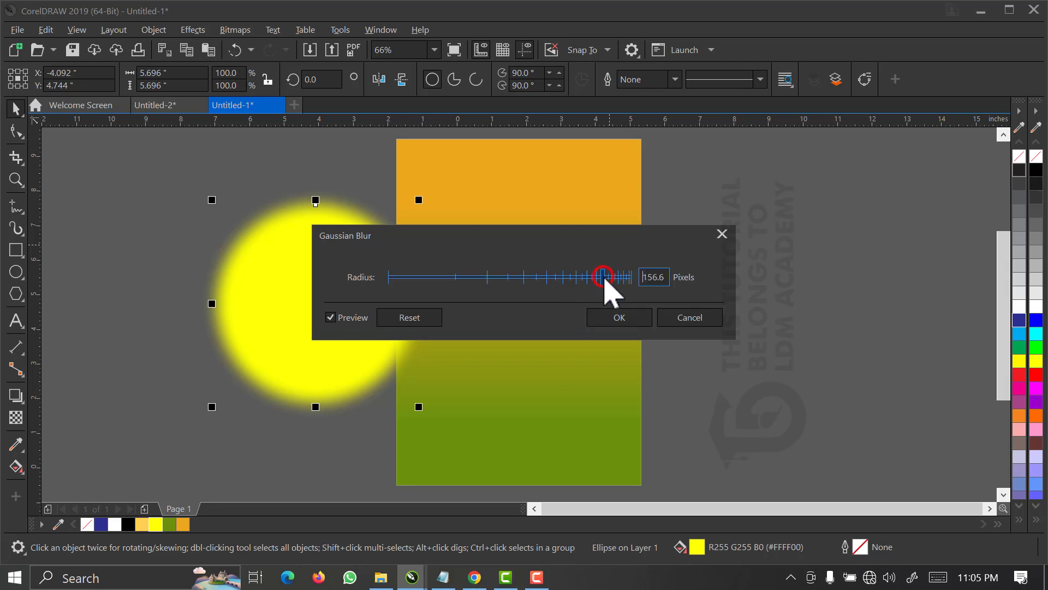
click(595, 277)
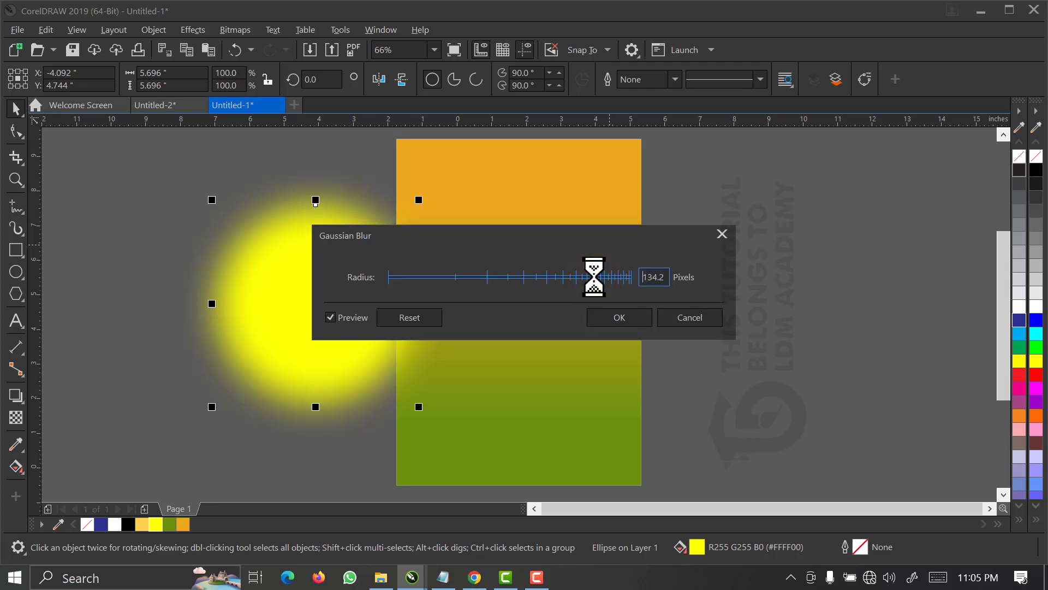
click(599, 276)
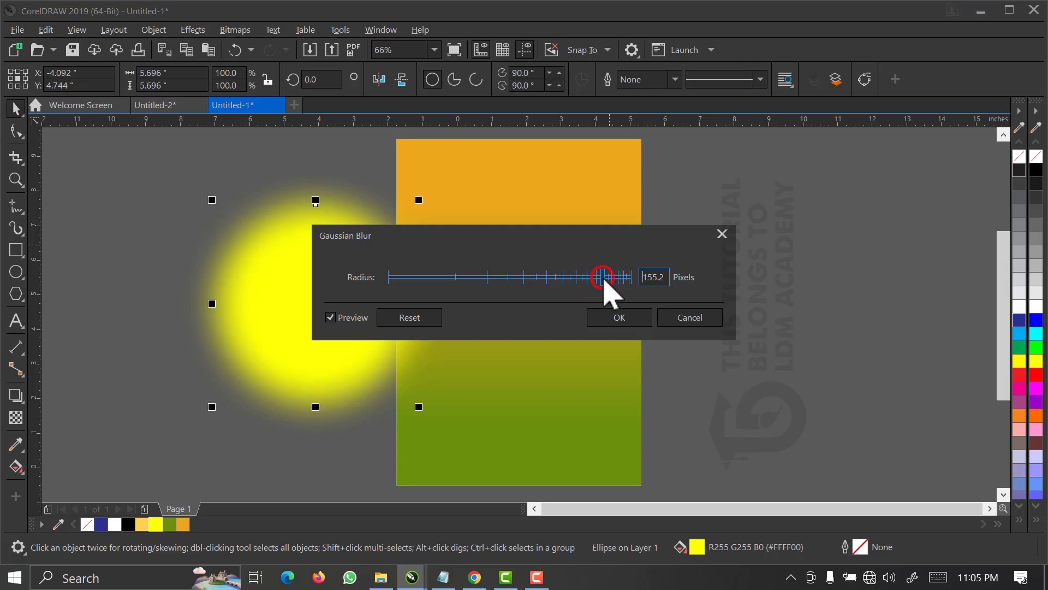
drag(603, 277, 600, 277)
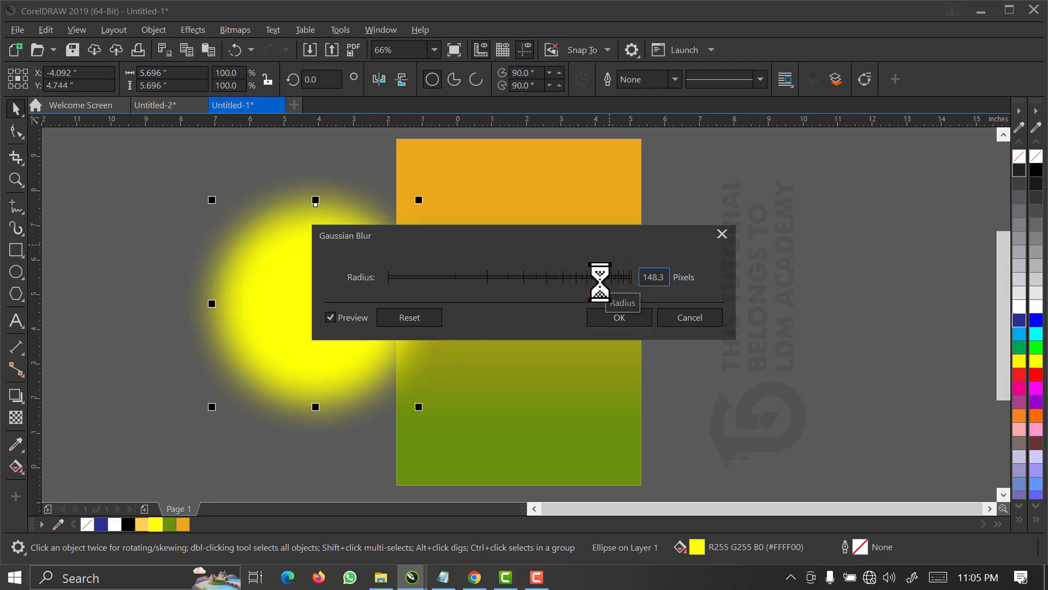
click(601, 276)
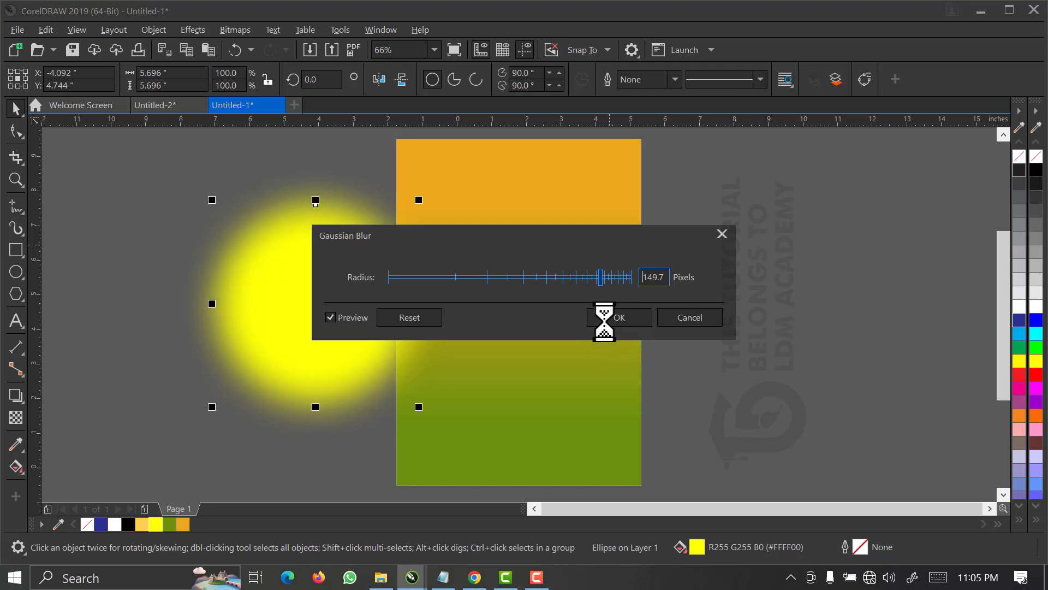
click(618, 318)
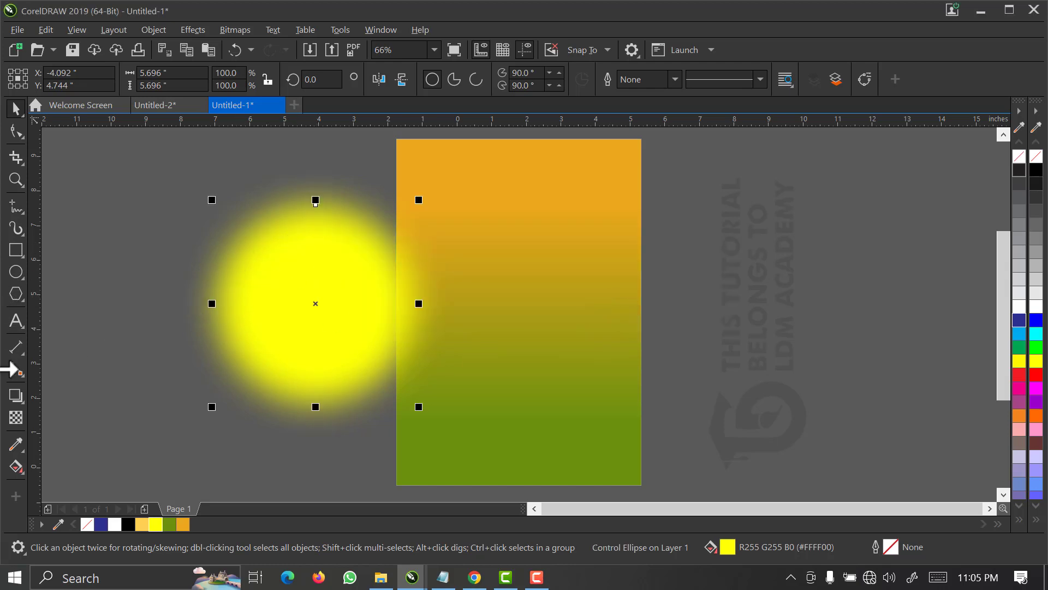
Set the blurred circle's merge mode to Screen and give it a uniform transparency of 50.
click(17, 419)
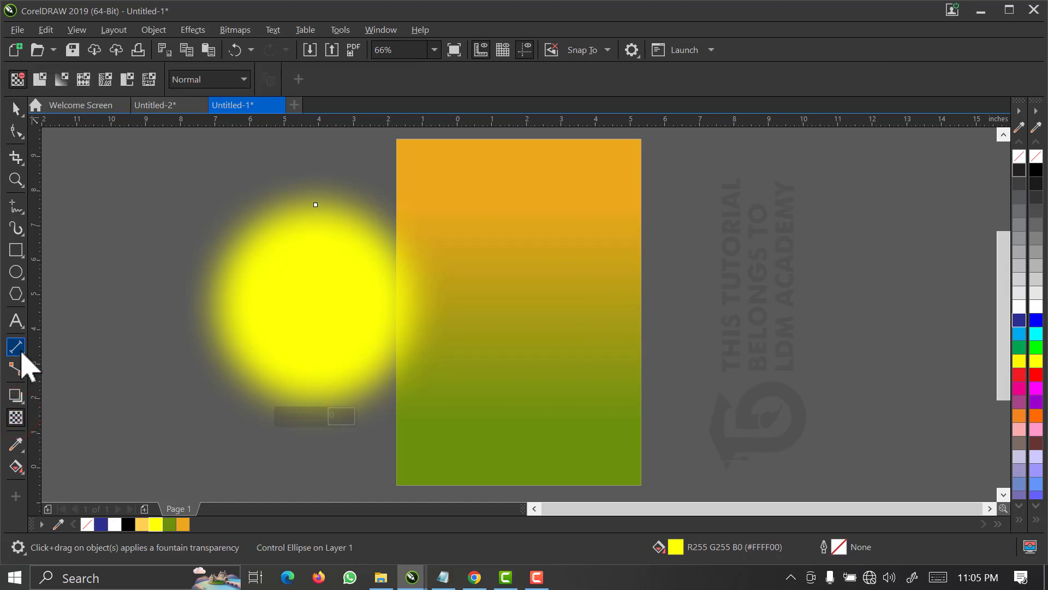
click(198, 81)
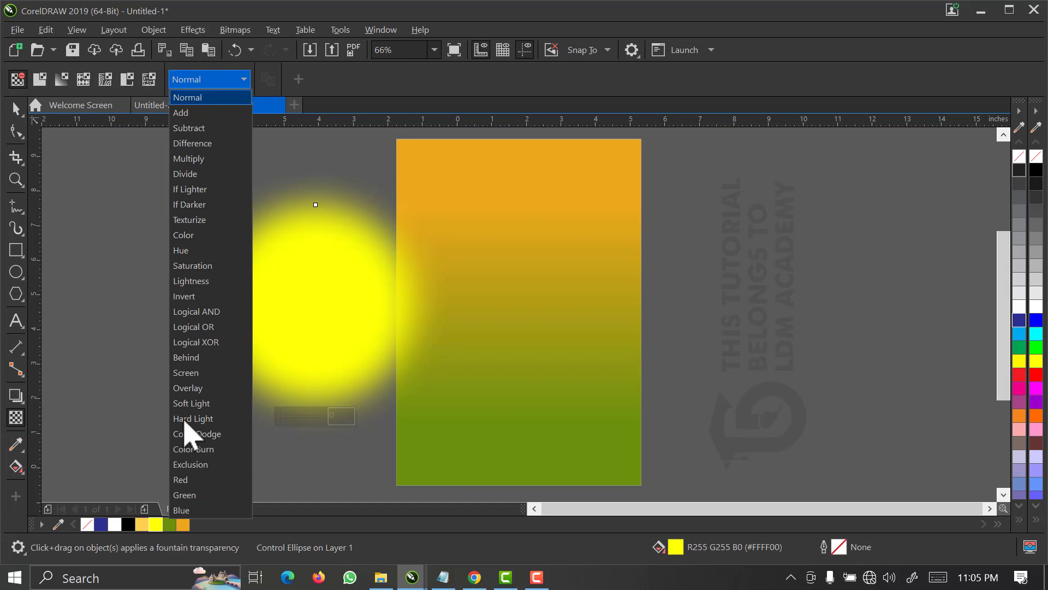
click(194, 374)
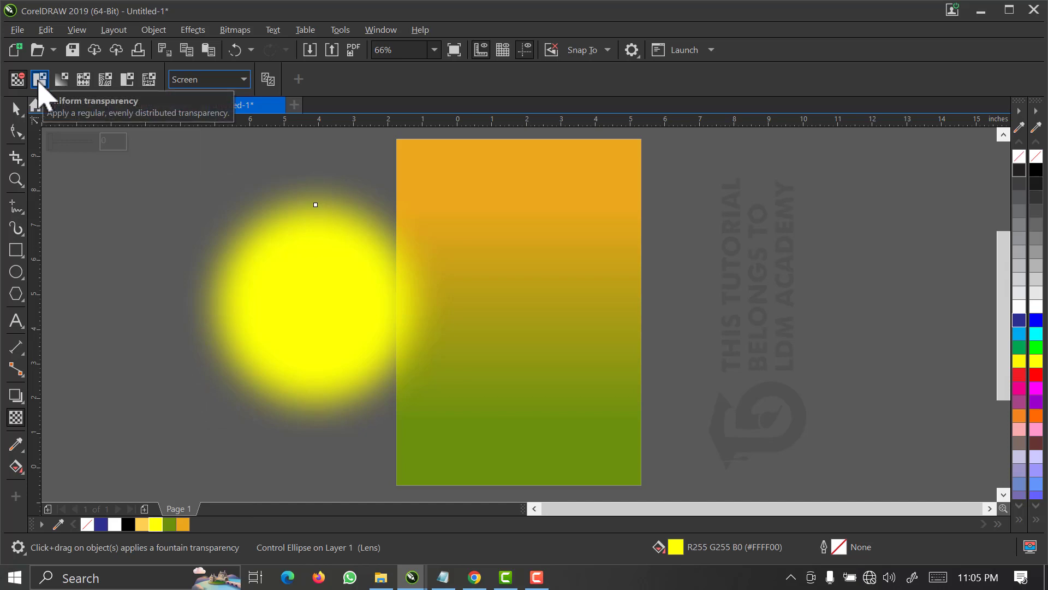
click(38, 81)
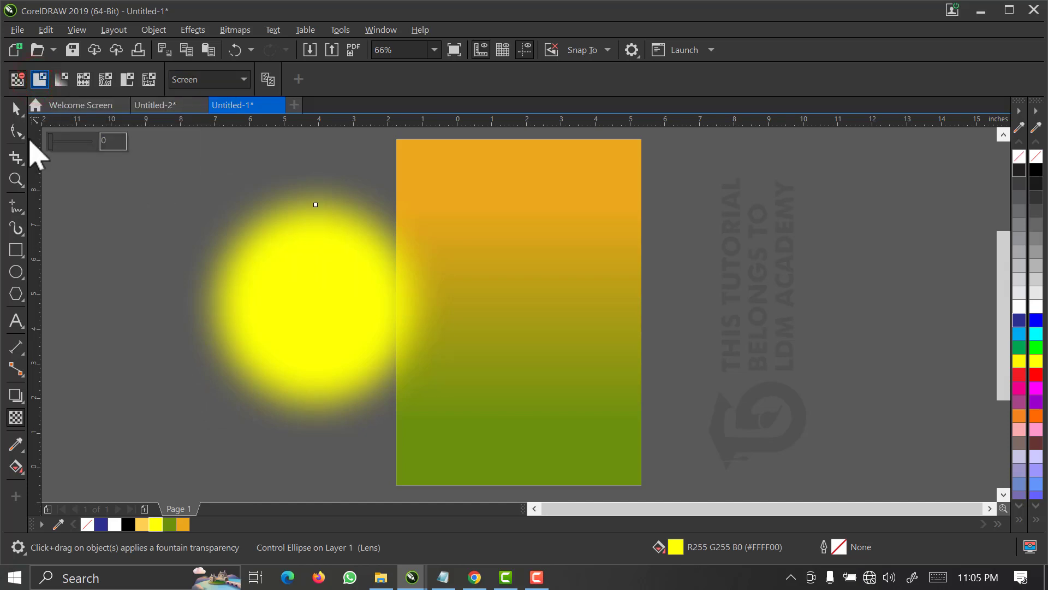
click(17, 109)
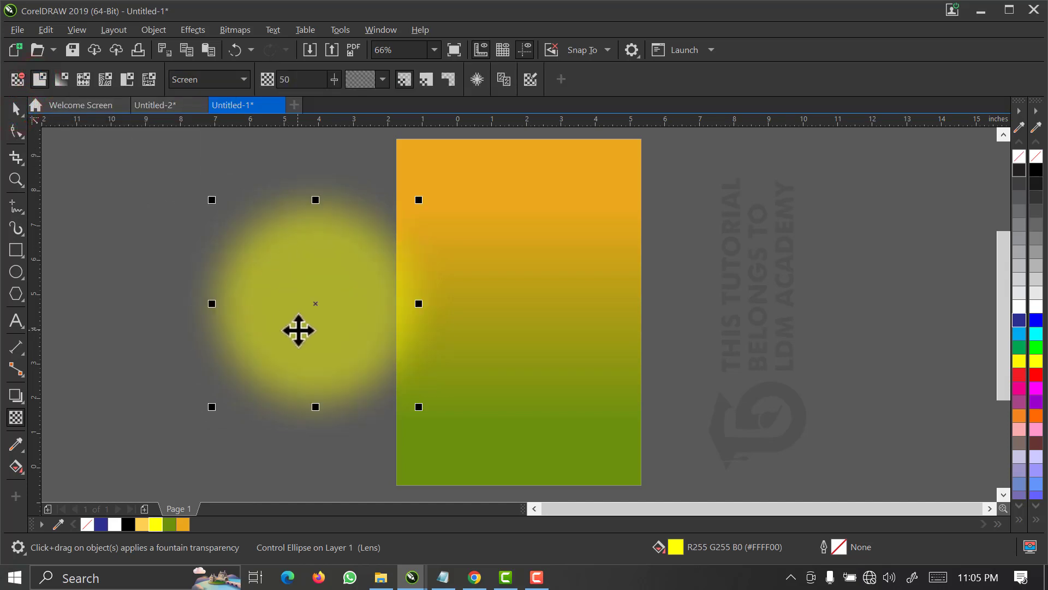
drag(298, 330, 452, 276)
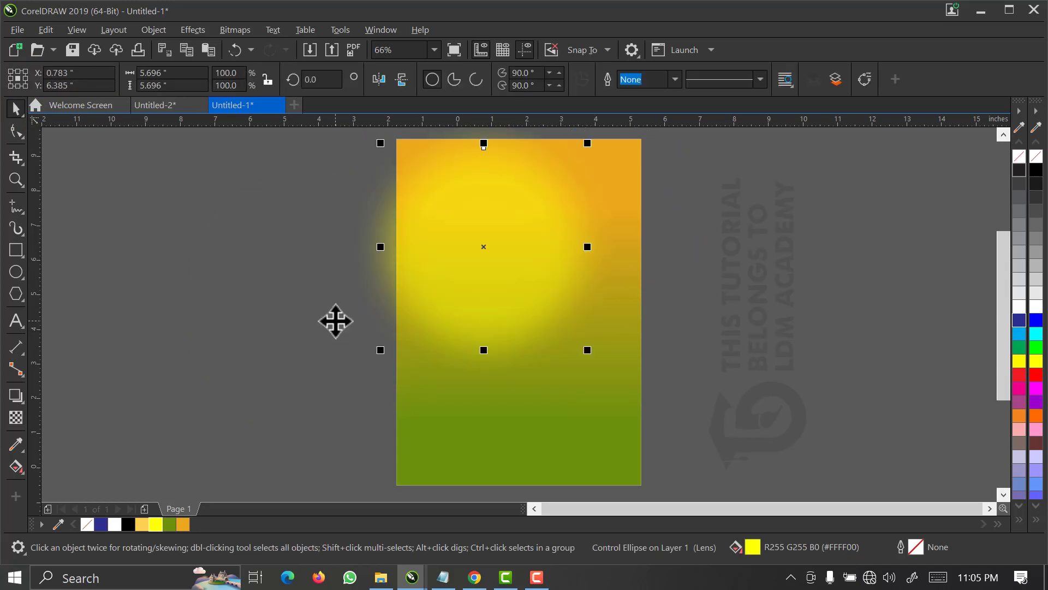
drag(520, 282, 614, 361)
click(270, 270)
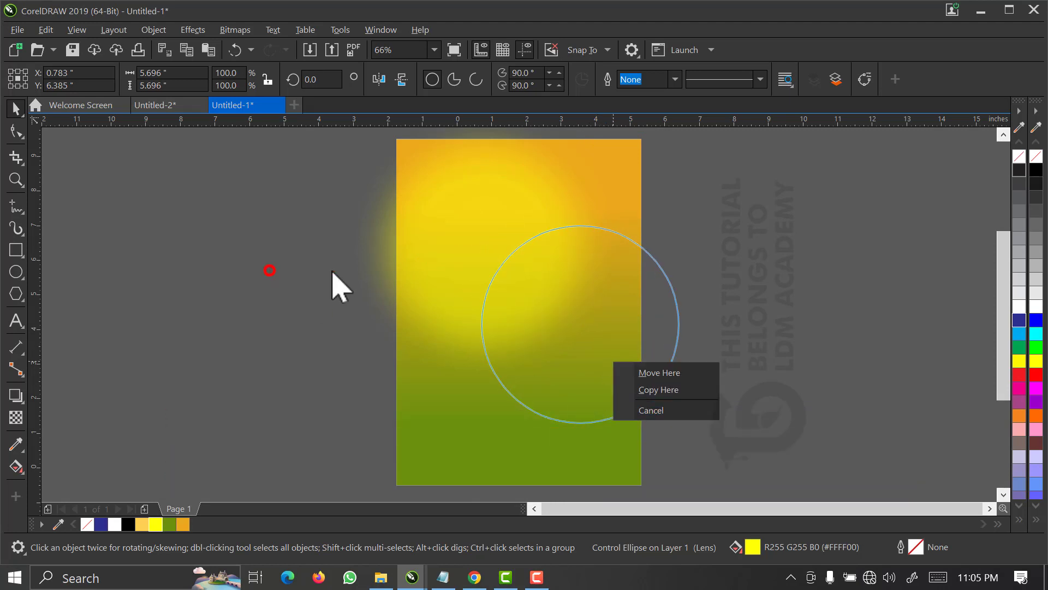
Move the glowing circle to just left of the page and PowerClip it inside the background rectangle.
drag(467, 259, 293, 277)
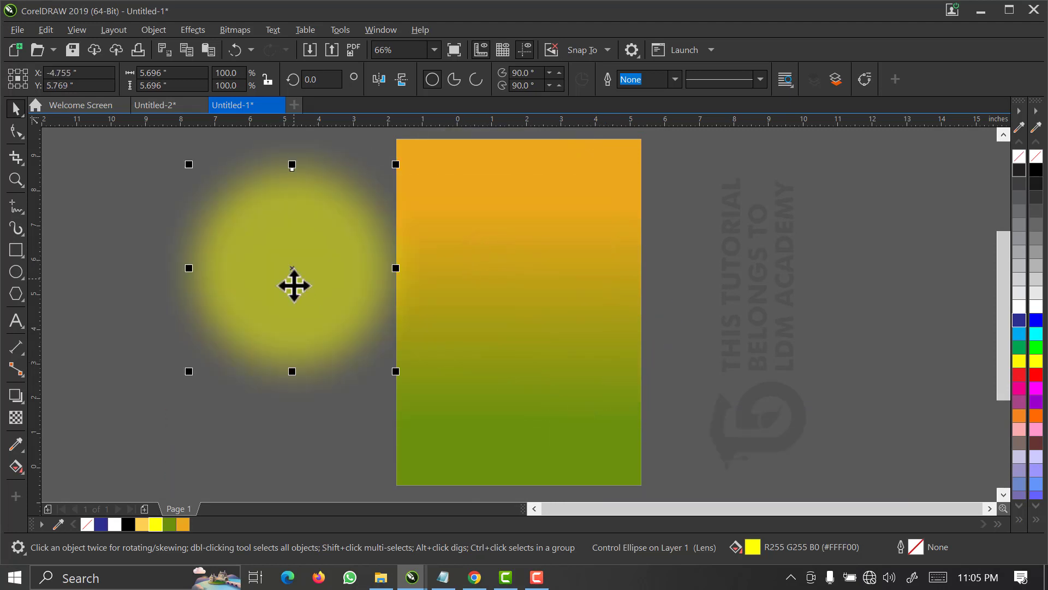
right_click(294, 285)
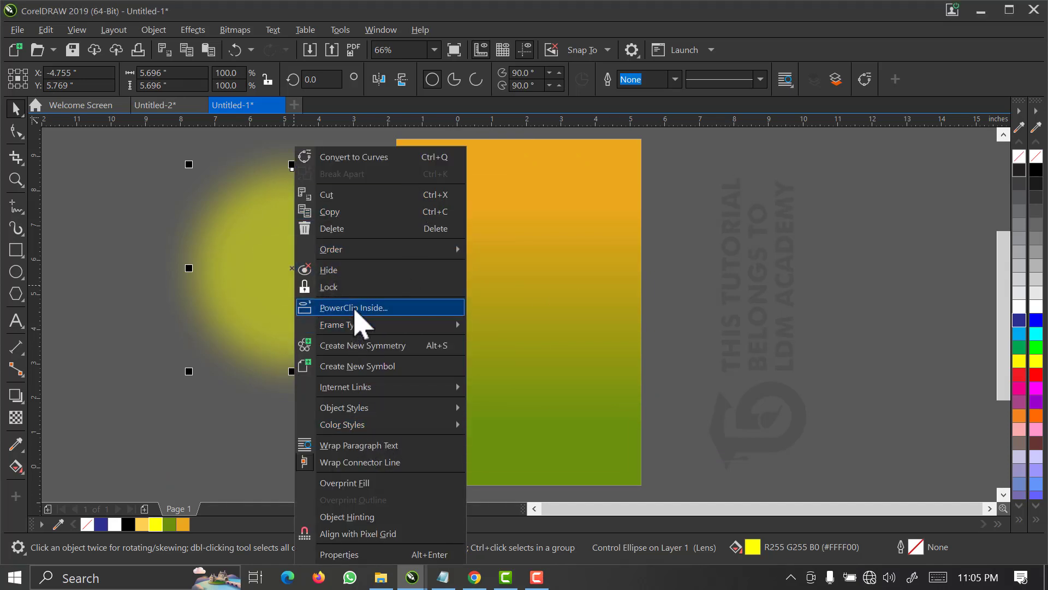
click(355, 310)
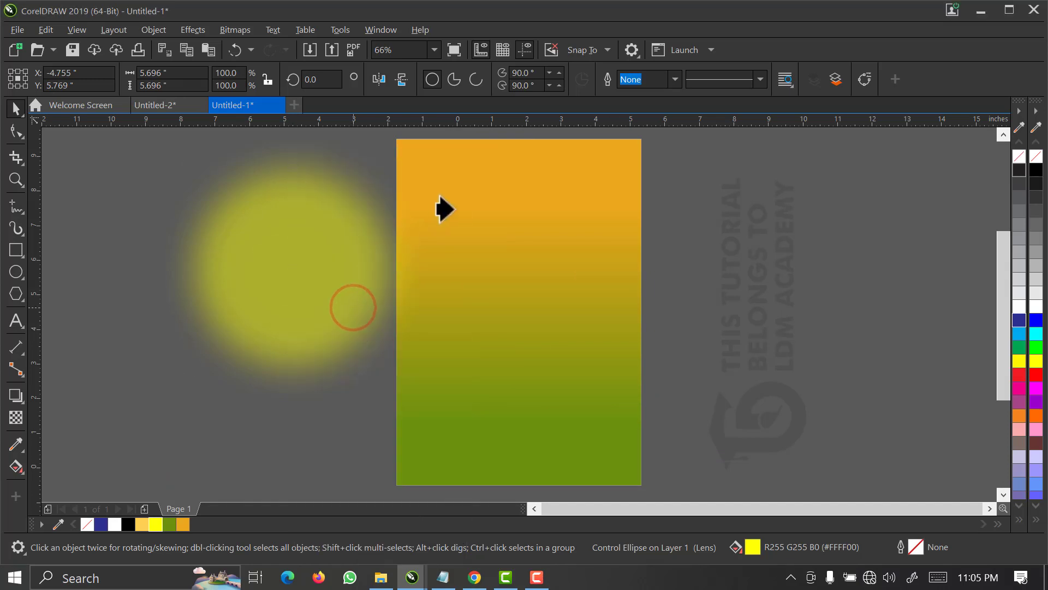
click(475, 252)
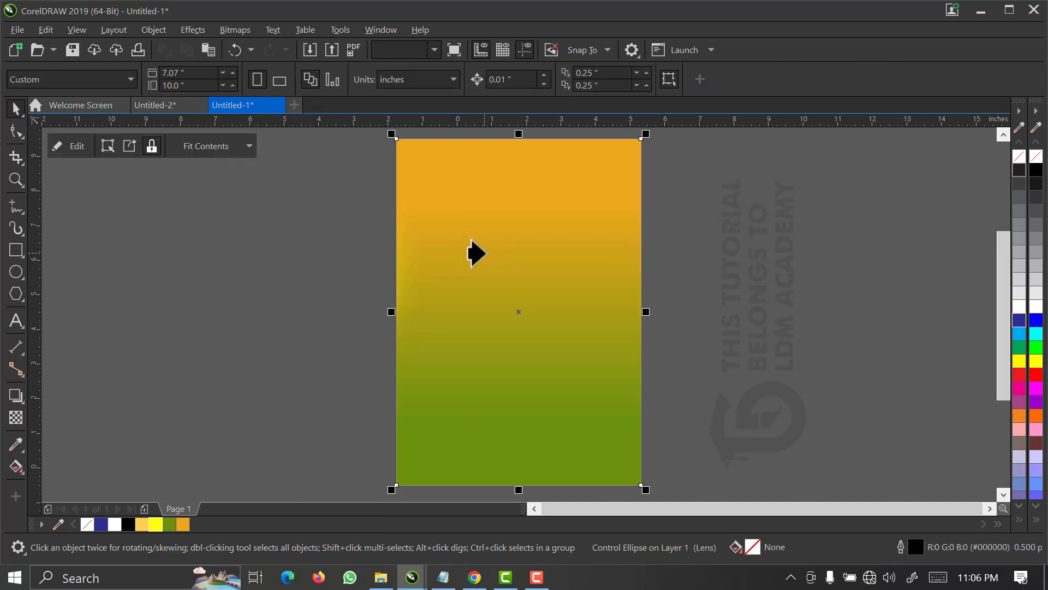
Edit the PowerClip contents, moving the yellow glow over the page's upper right edge and enlarging it to about 6.3 inches.
right_click(482, 253)
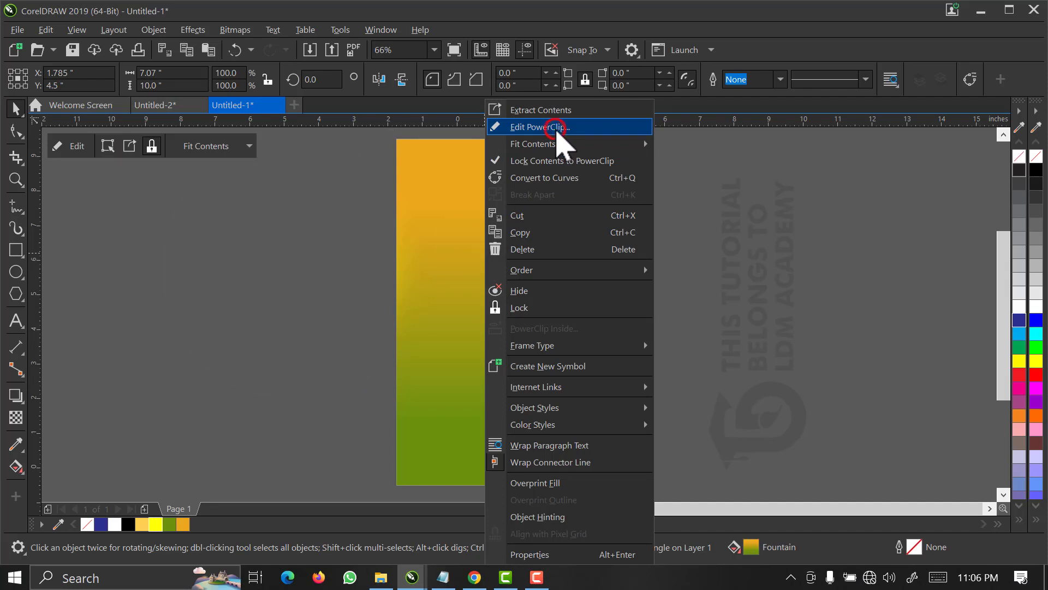
click(557, 128)
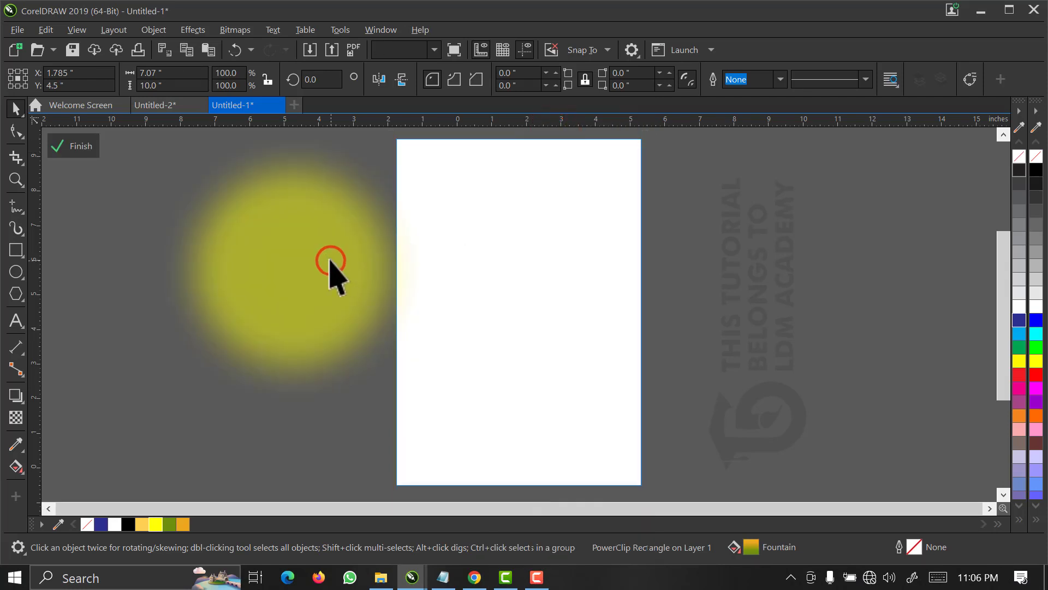
click(331, 261)
drag(330, 259, 633, 215)
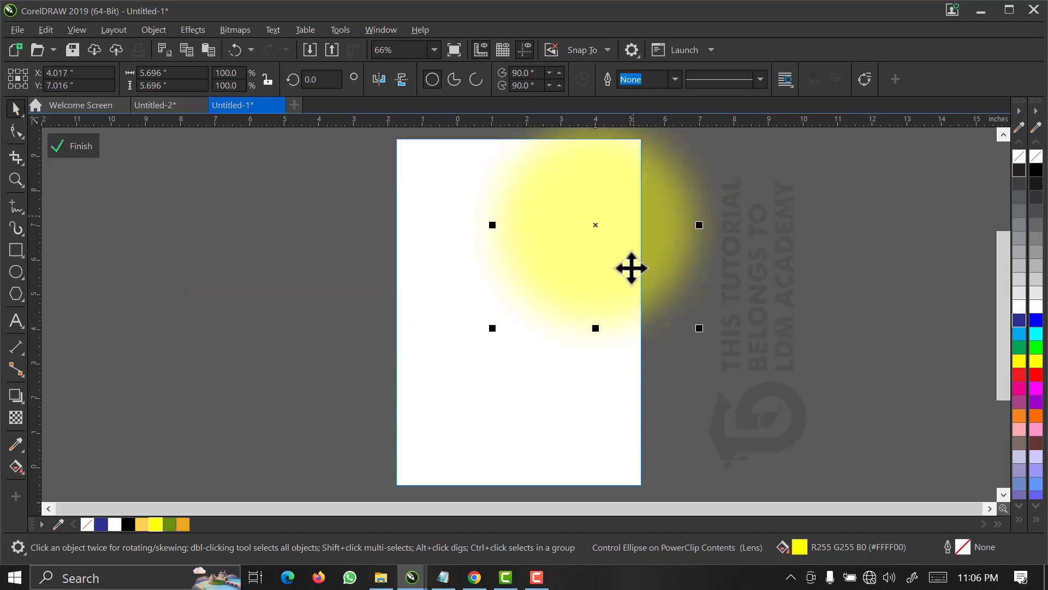
drag(698, 330, 725, 352)
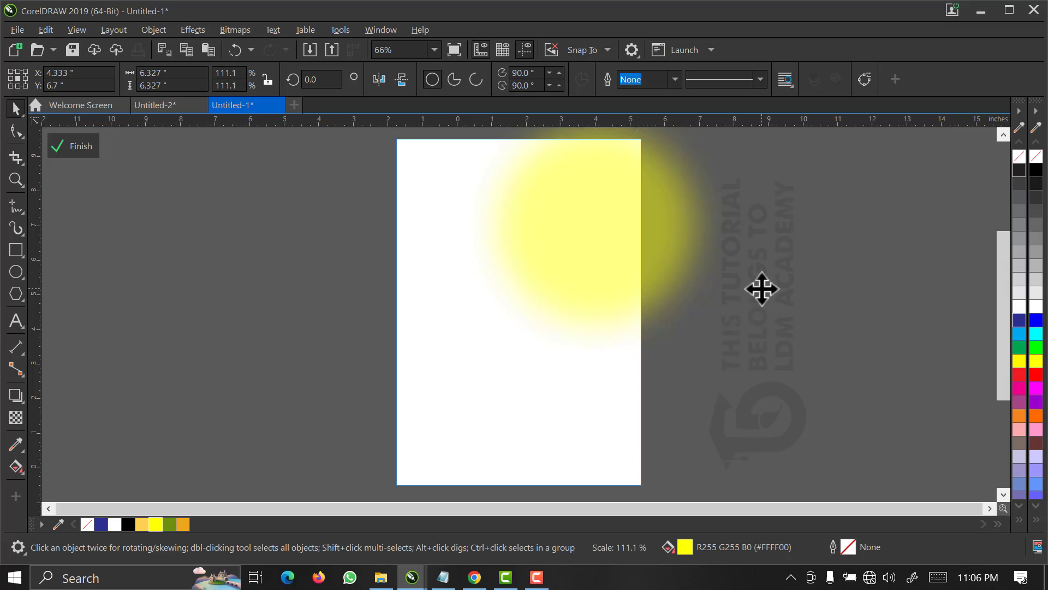
click(624, 276)
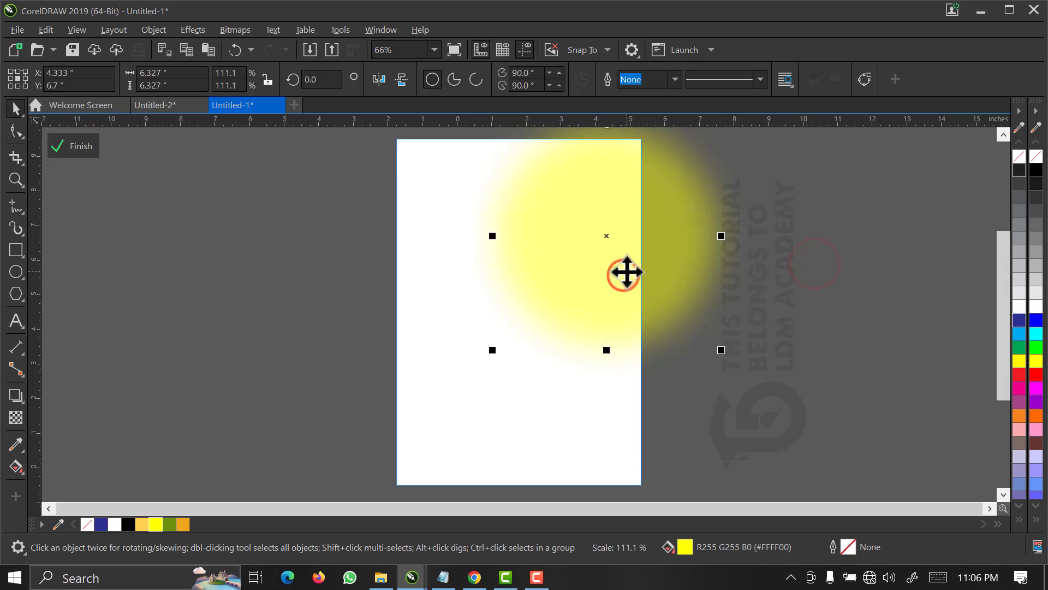
Duplicate the glow, flatten the copy into a band about 12.3 by 3 inches across the lower page, and finish editing the PowerClip.
drag(657, 283, 495, 410)
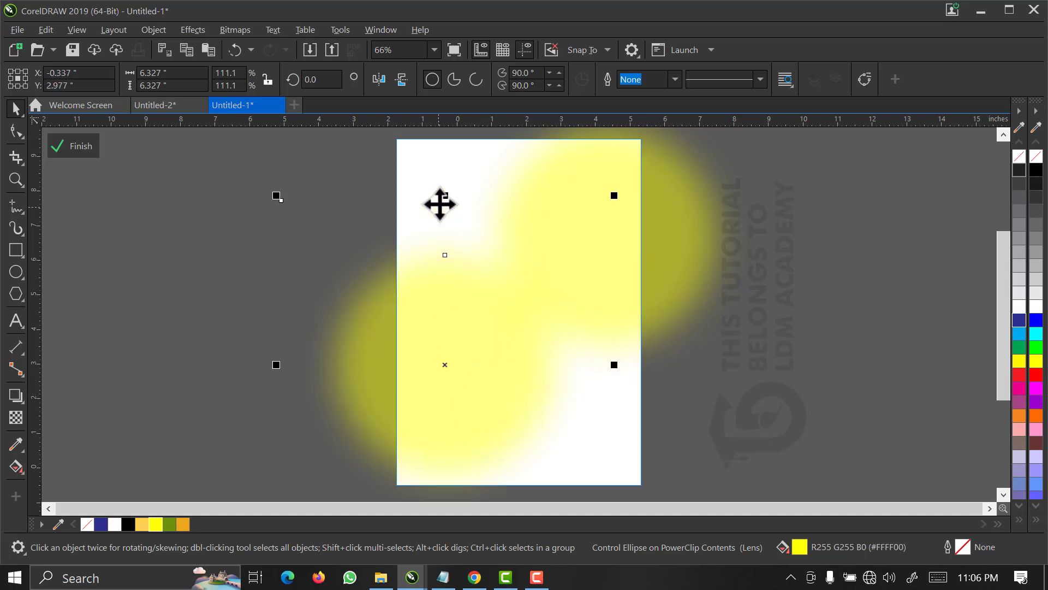
drag(443, 192, 447, 279)
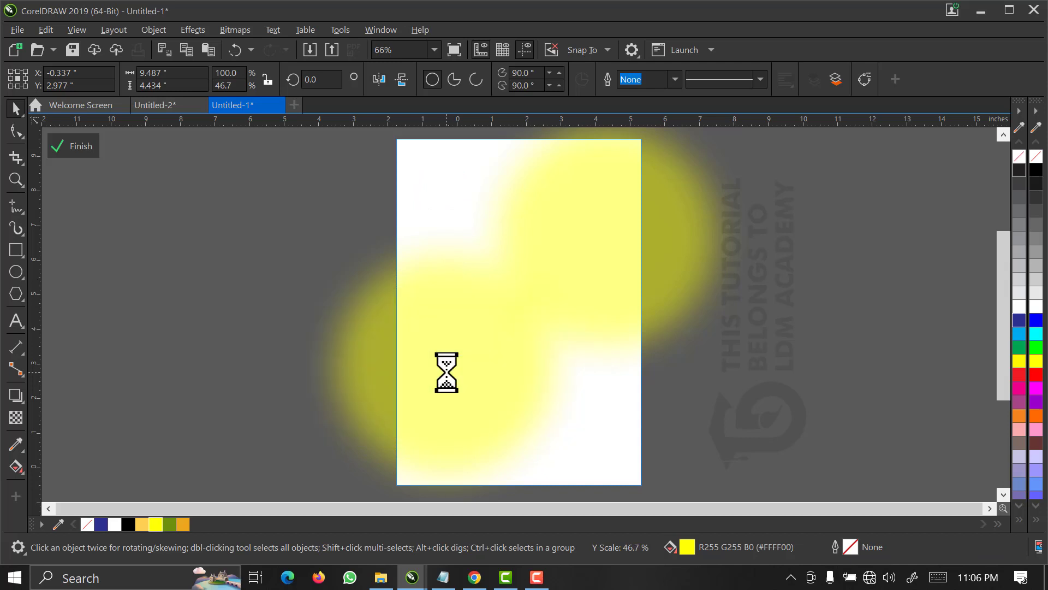
drag(447, 370, 524, 415)
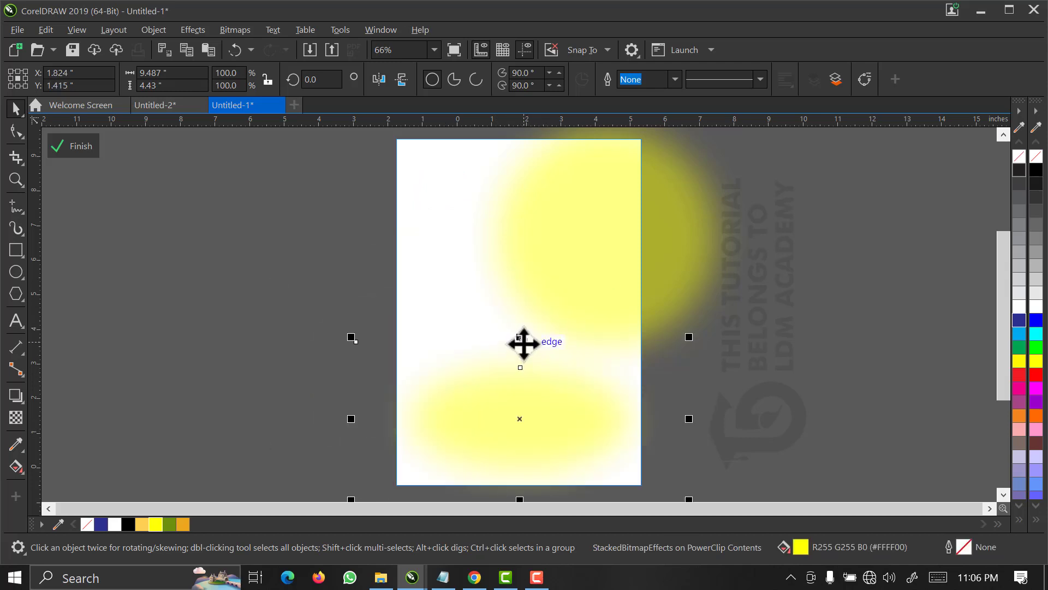
drag(520, 337, 527, 367)
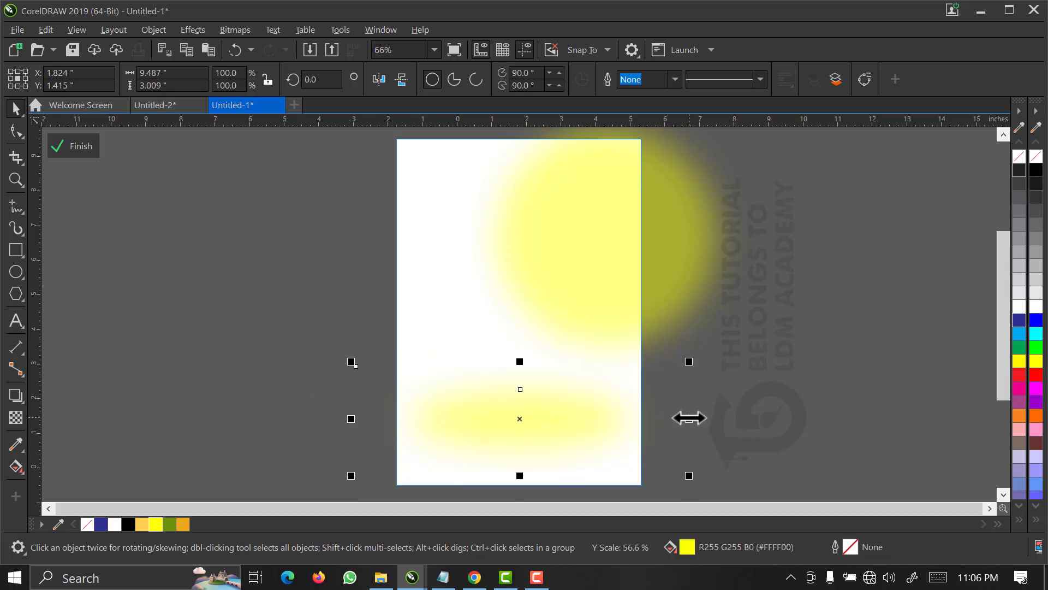
drag(688, 418, 739, 421)
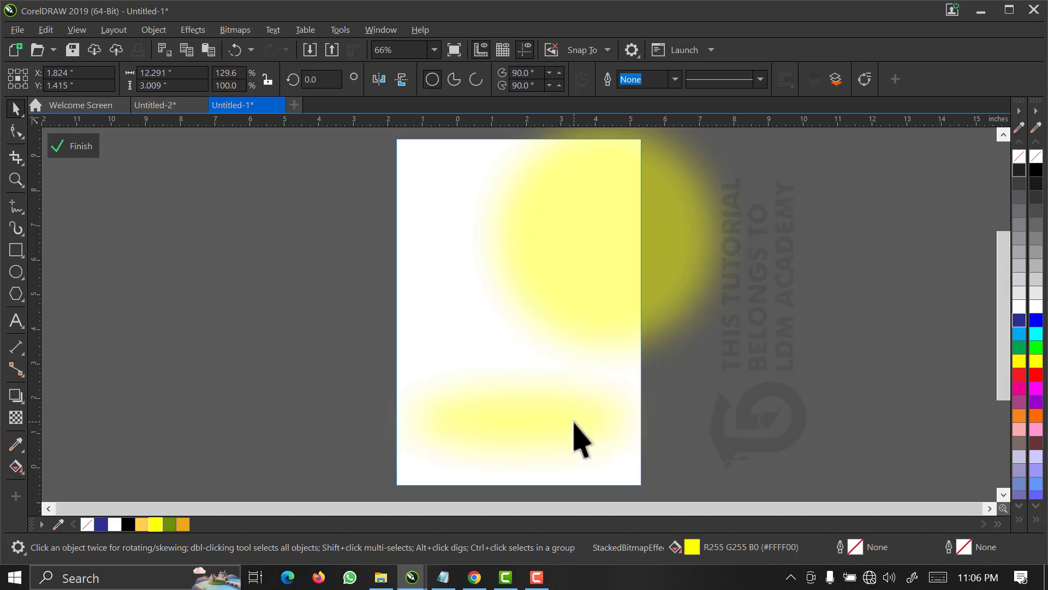
drag(573, 421, 573, 409)
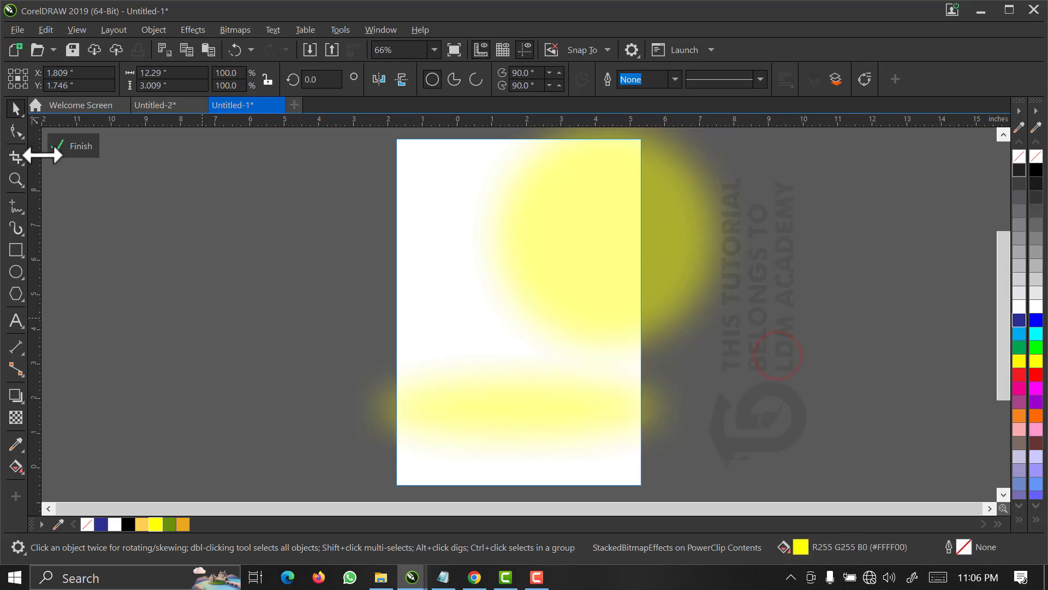
click(74, 146)
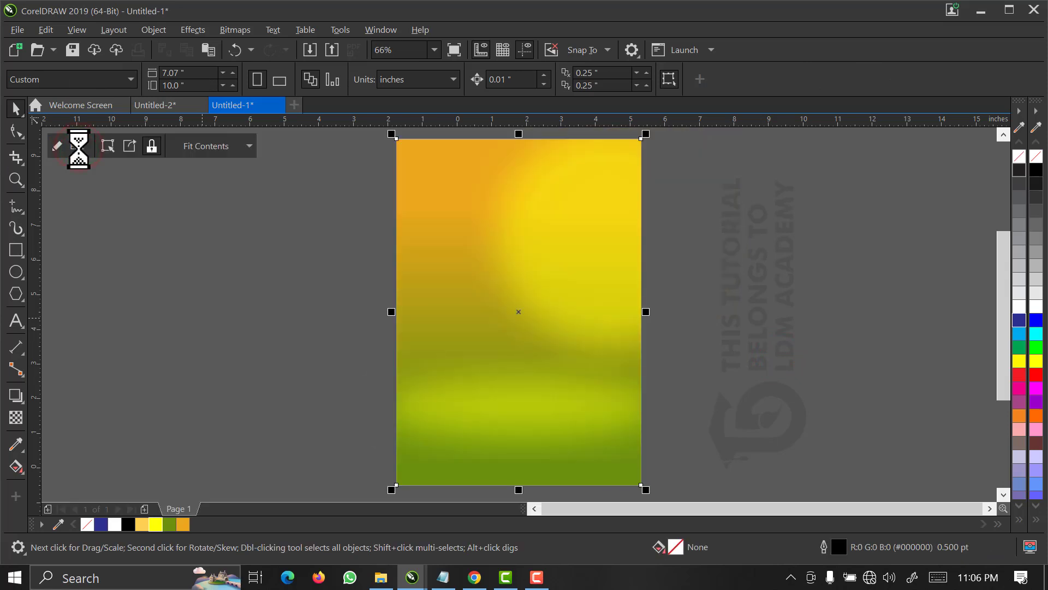
click(709, 278)
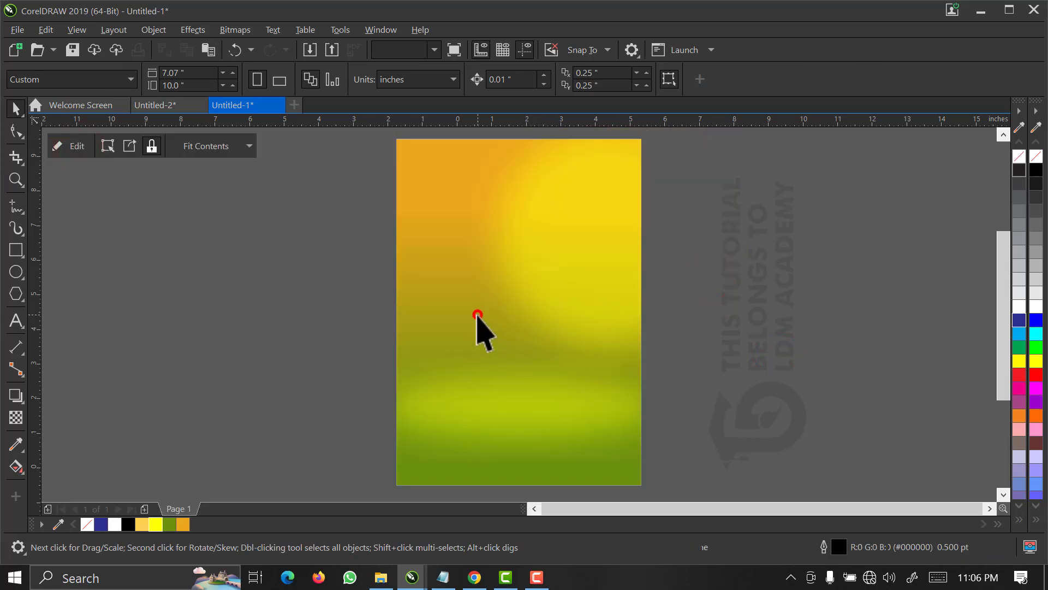
Reopen the background PowerClip for editing and copy the summer BACKG image from the SUMMER TRIP folder in File Explorer.
click(477, 315)
right_click(477, 315)
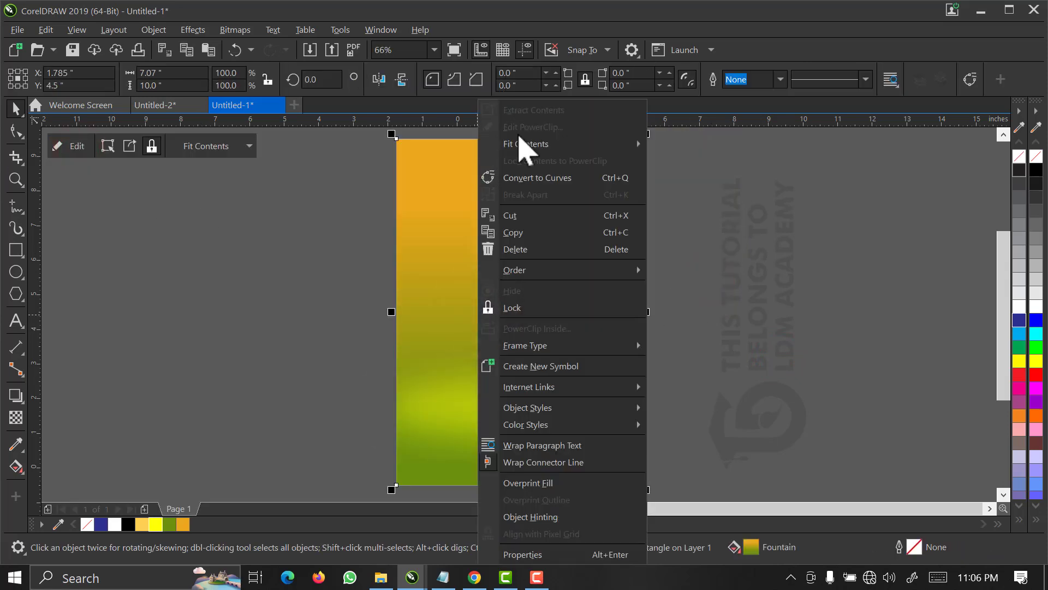
click(518, 127)
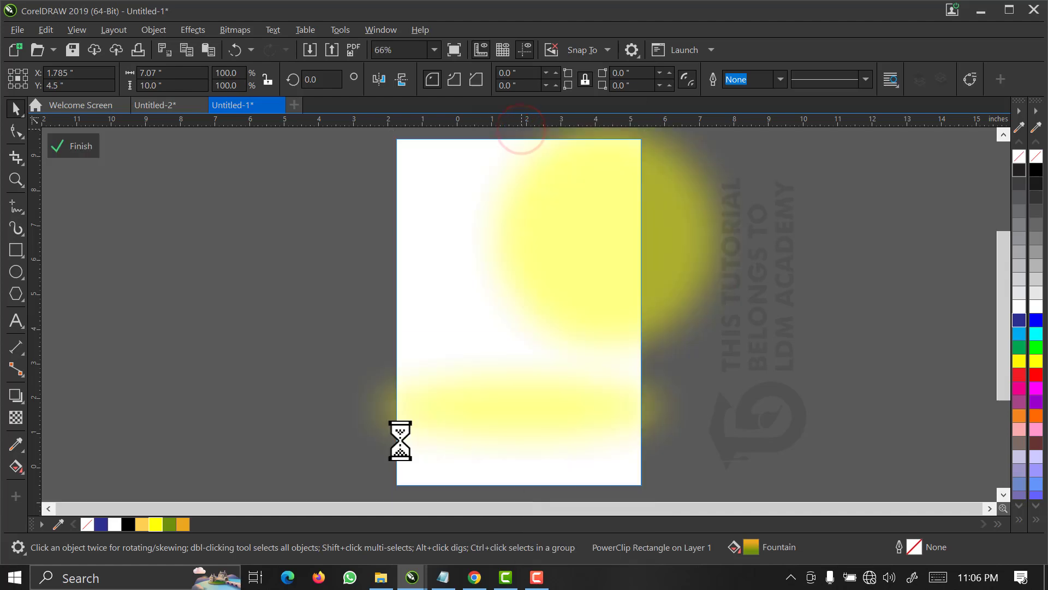
click(381, 588)
click(398, 327)
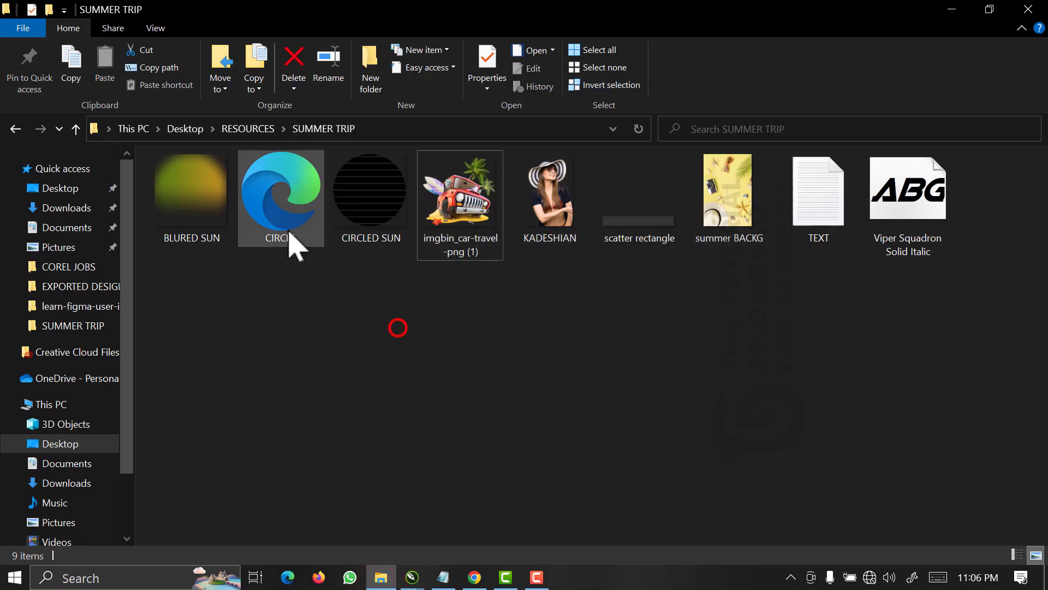
click(271, 219)
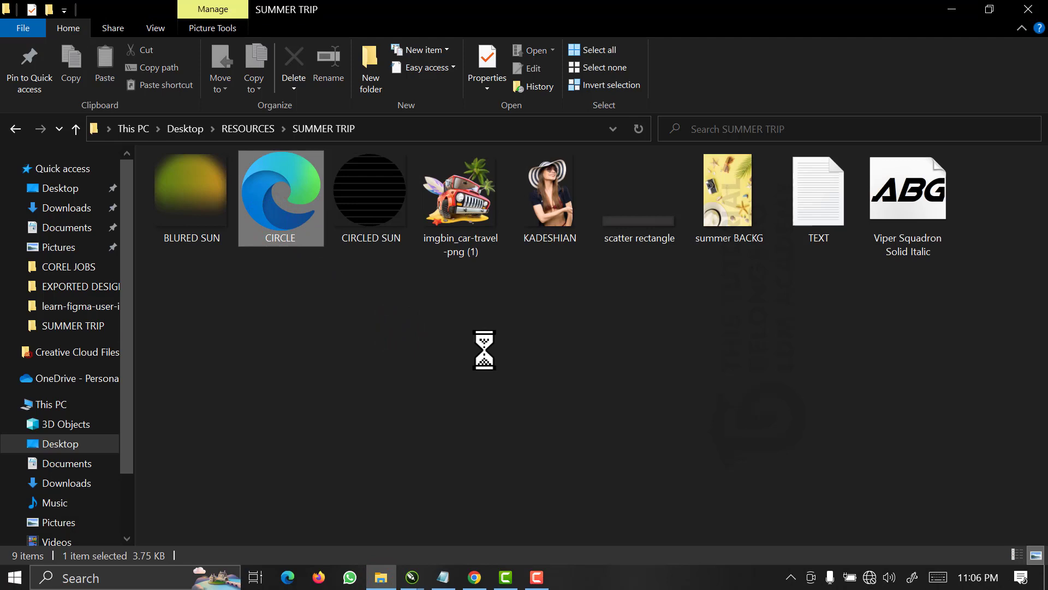
click(722, 202)
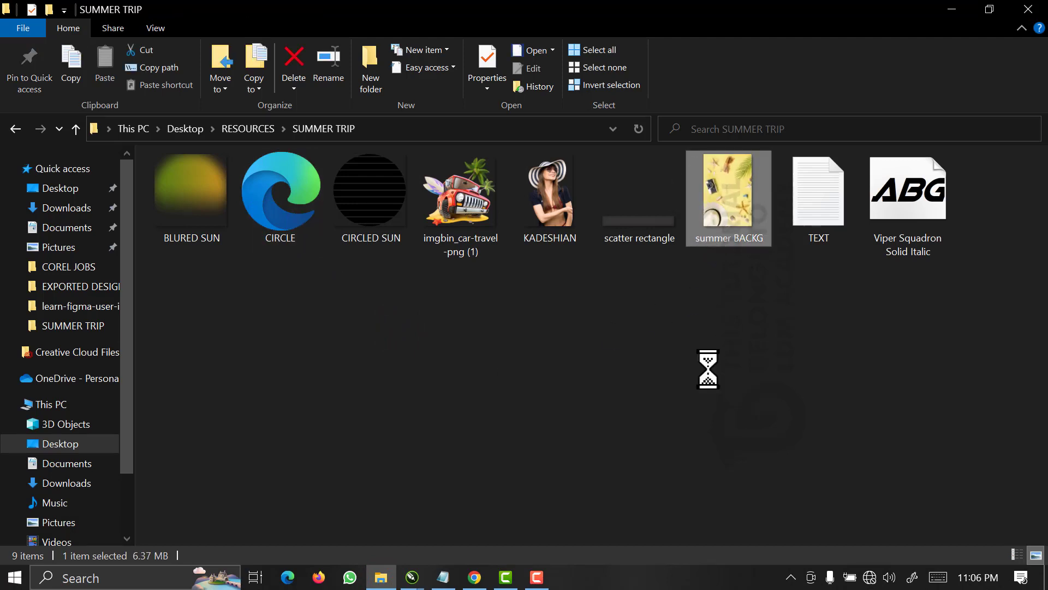
key(shift+F10)
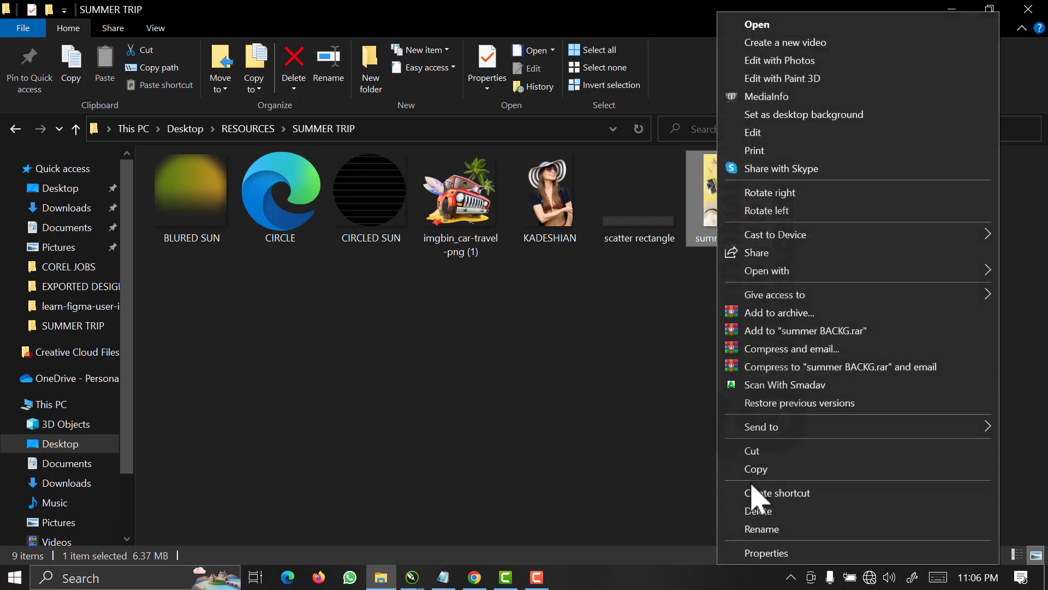
click(758, 468)
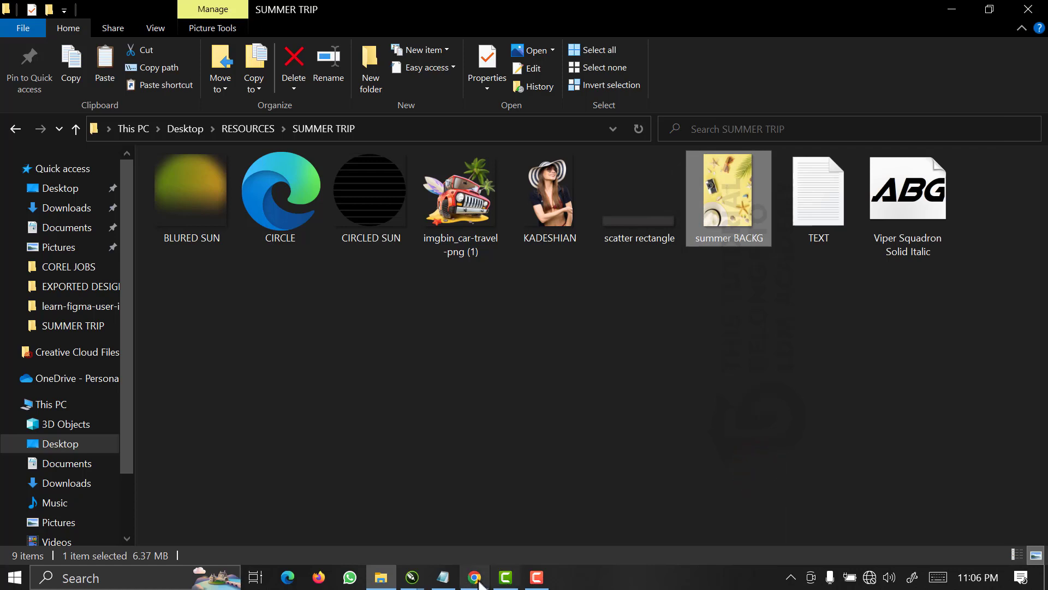
Switch back to the Untitled-1 drawing in CorelDRAW and paste the summer background image into the PowerClip contents.
click(412, 577)
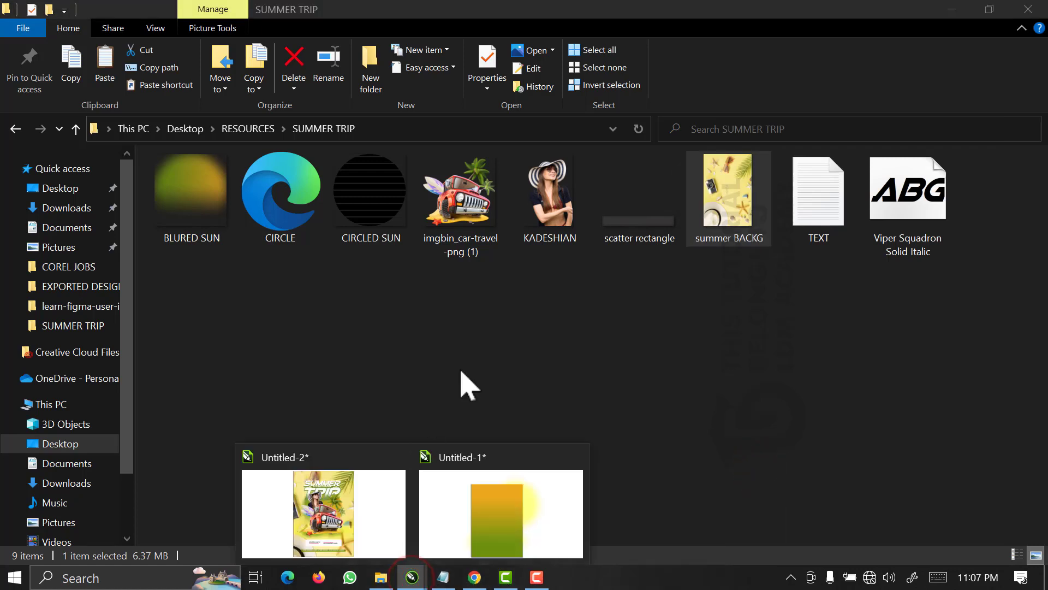
click(467, 496)
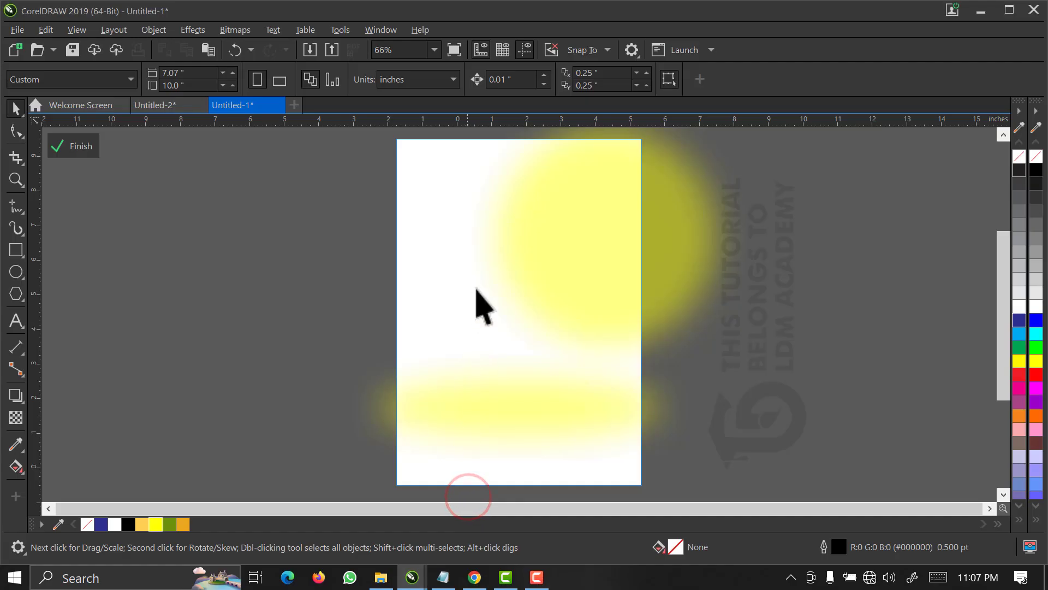
click(511, 250)
click(282, 244)
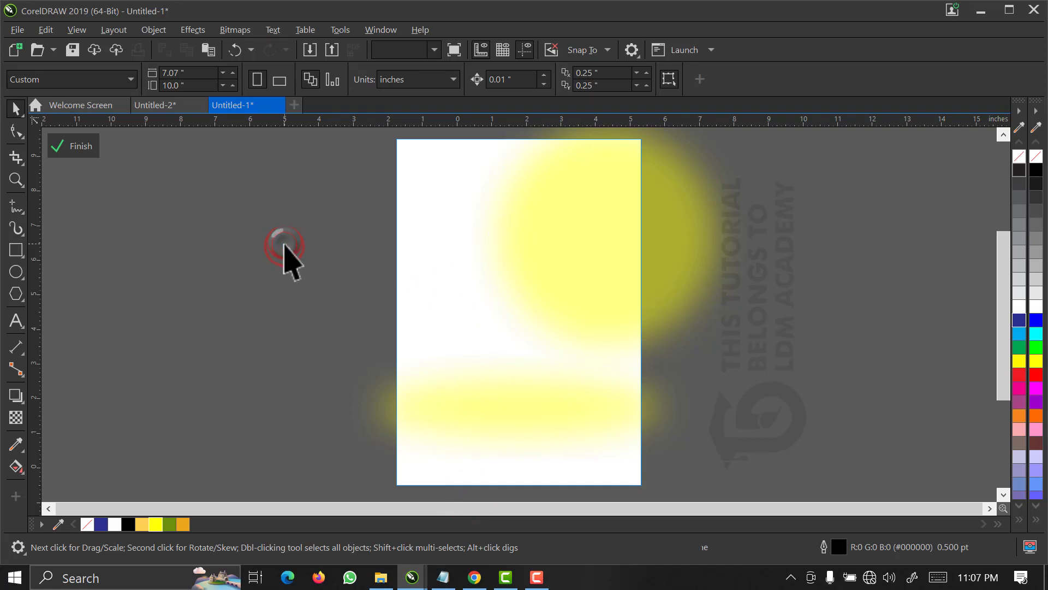
right_click(284, 245)
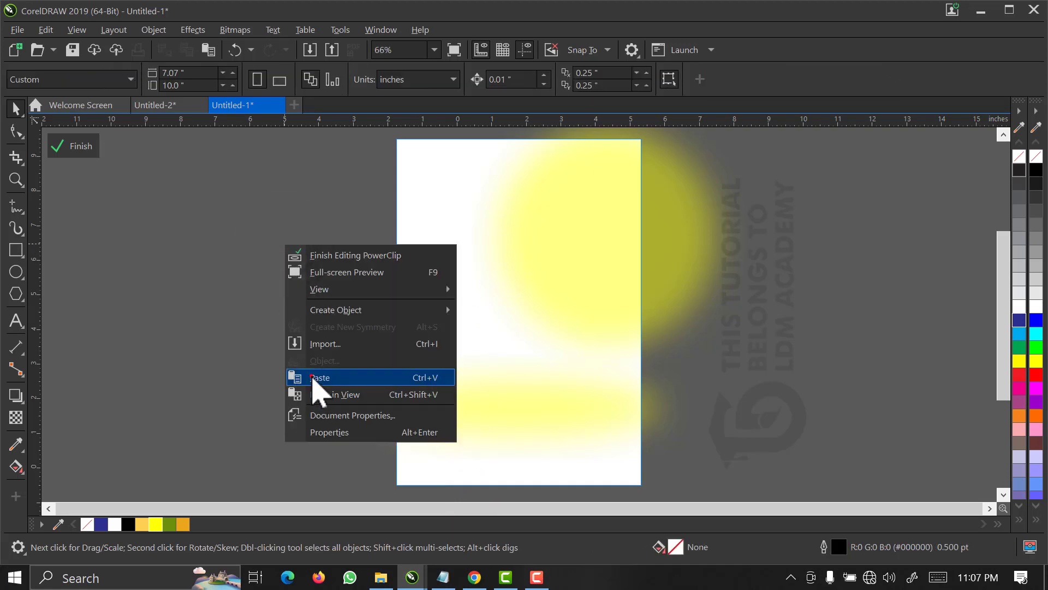
click(311, 377)
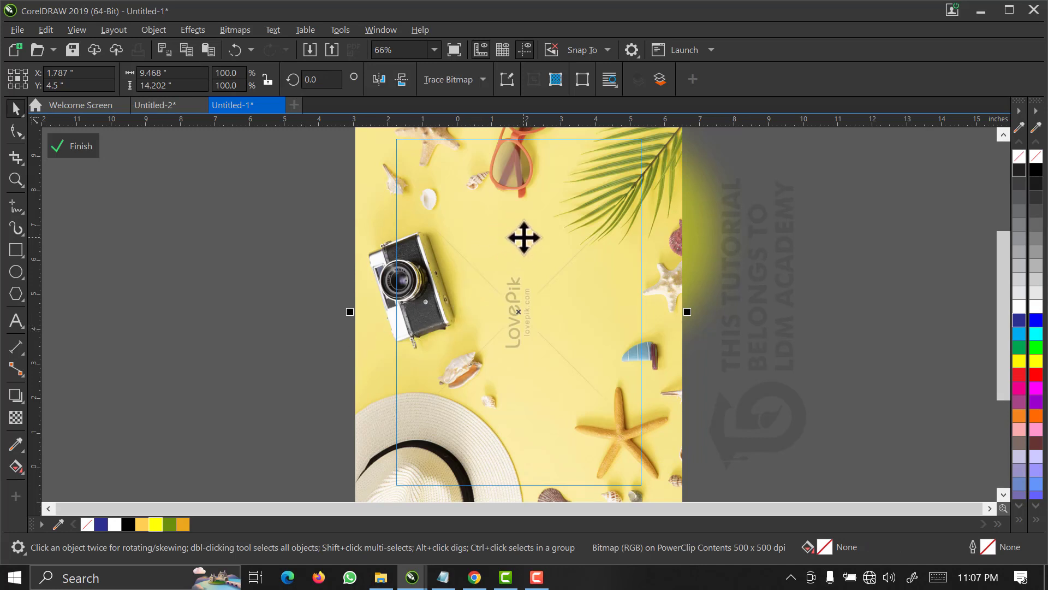
Set the beach image's merge mode to Soft Light with a uniform transparency of 50, and finish editing the PowerClip.
click(791, 168)
click(574, 252)
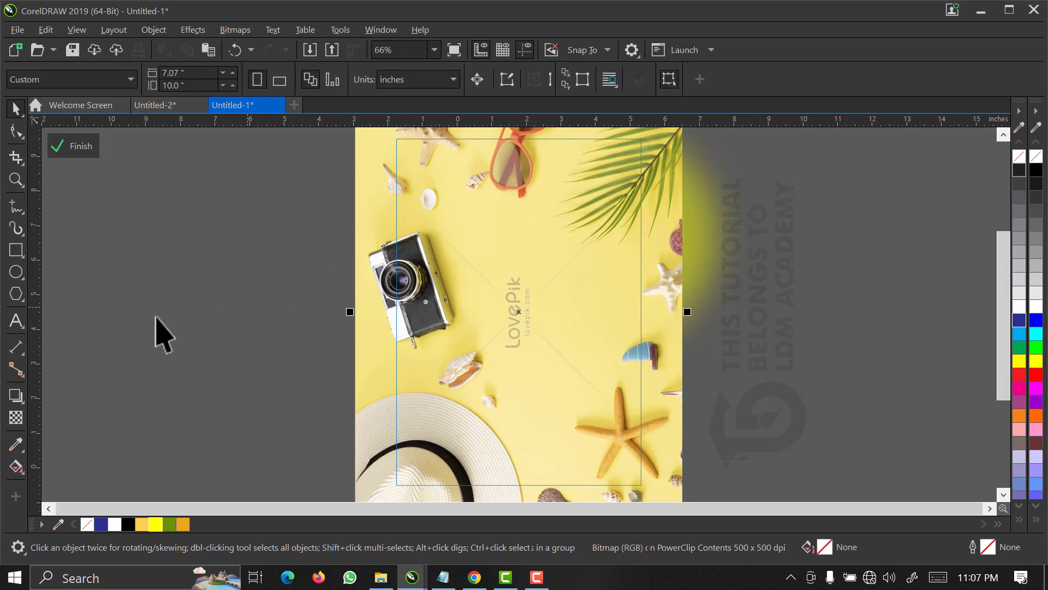
click(16, 417)
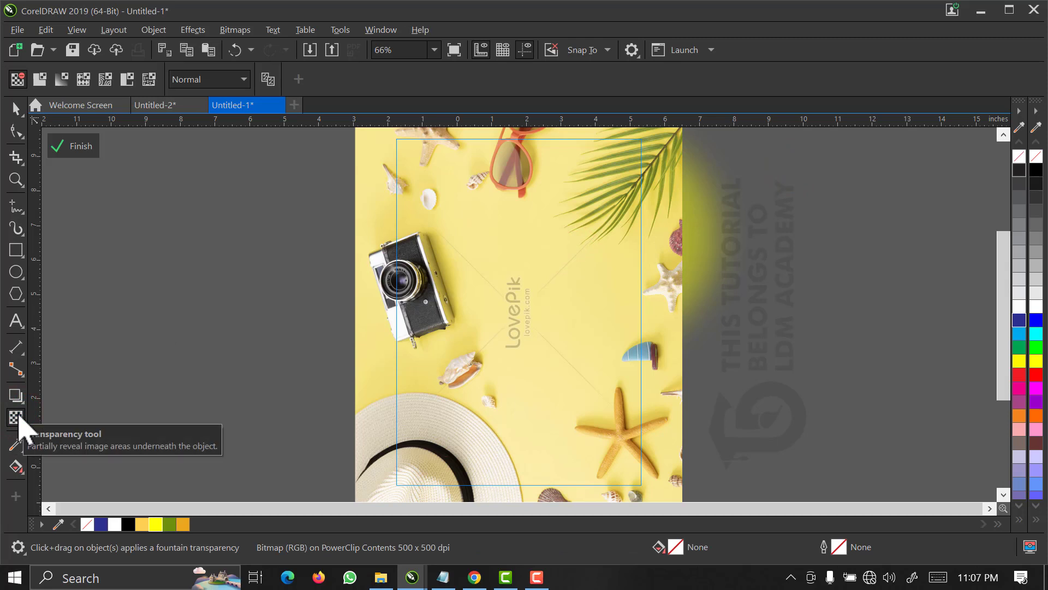
click(211, 75)
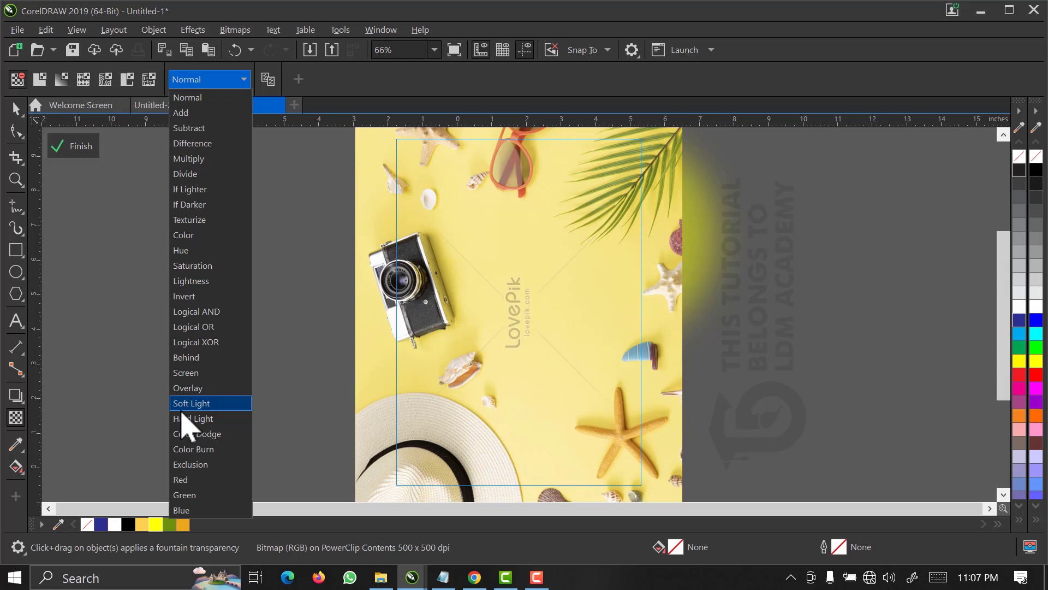
click(198, 403)
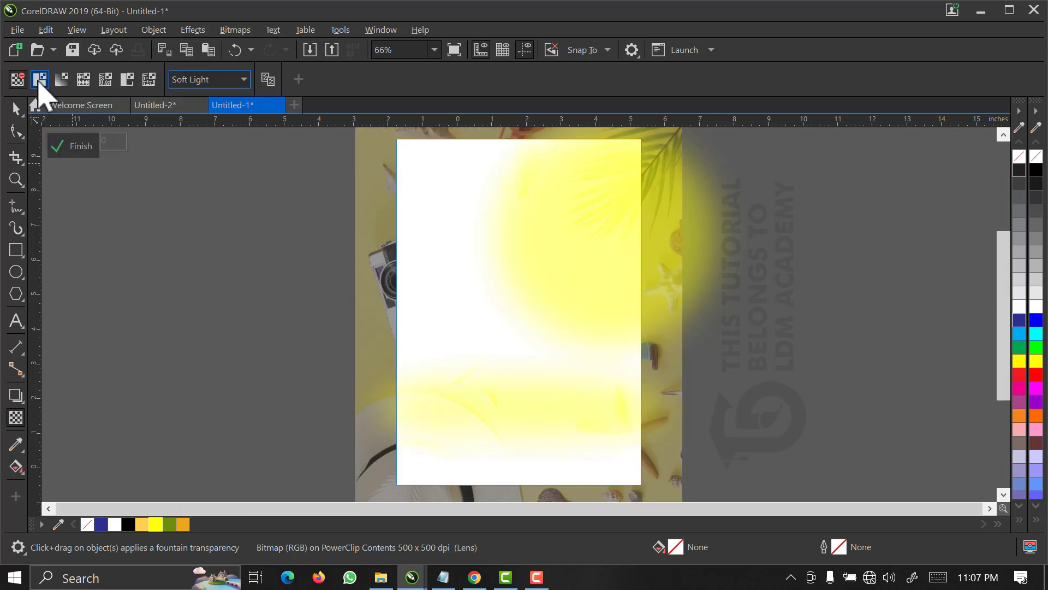
click(40, 80)
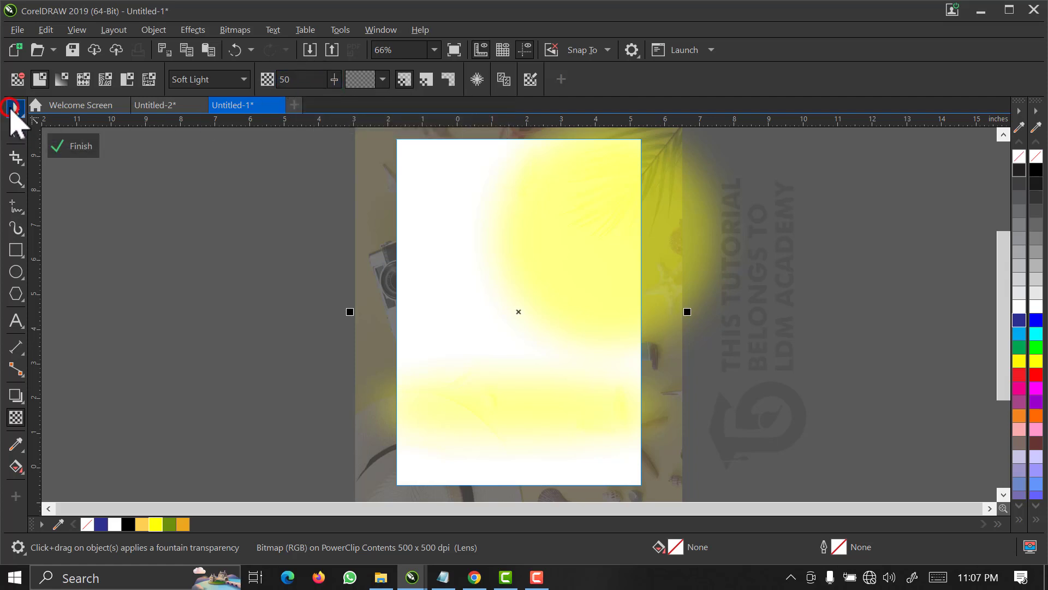
click(11, 108)
click(77, 147)
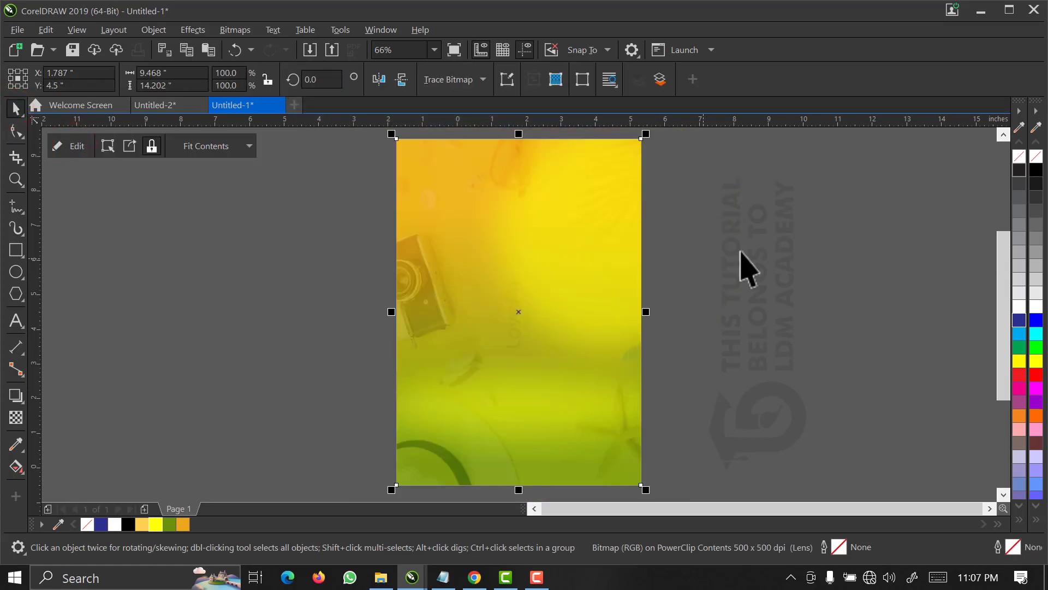
click(777, 236)
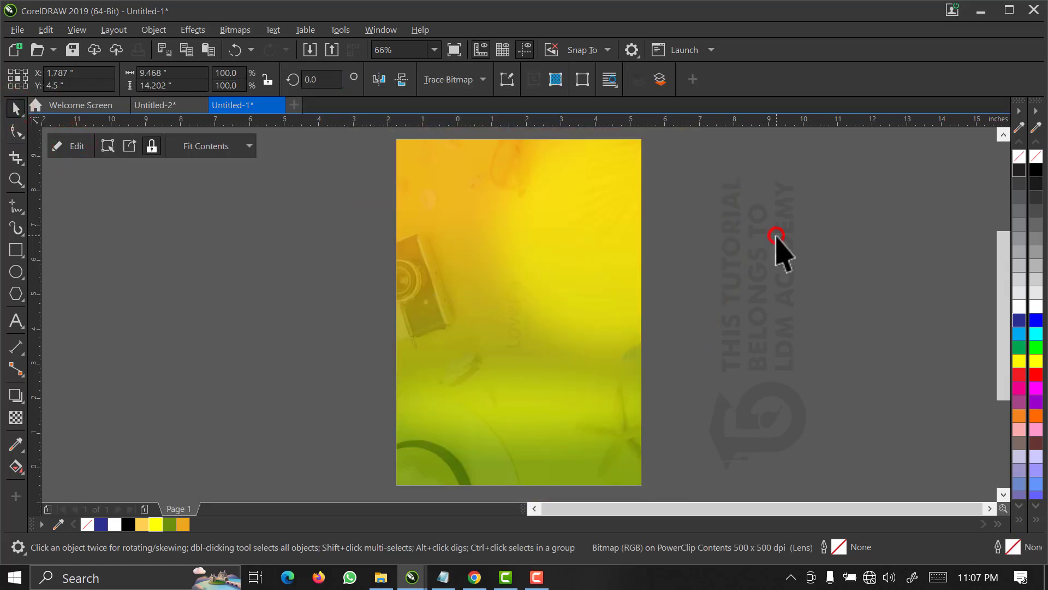
click(729, 245)
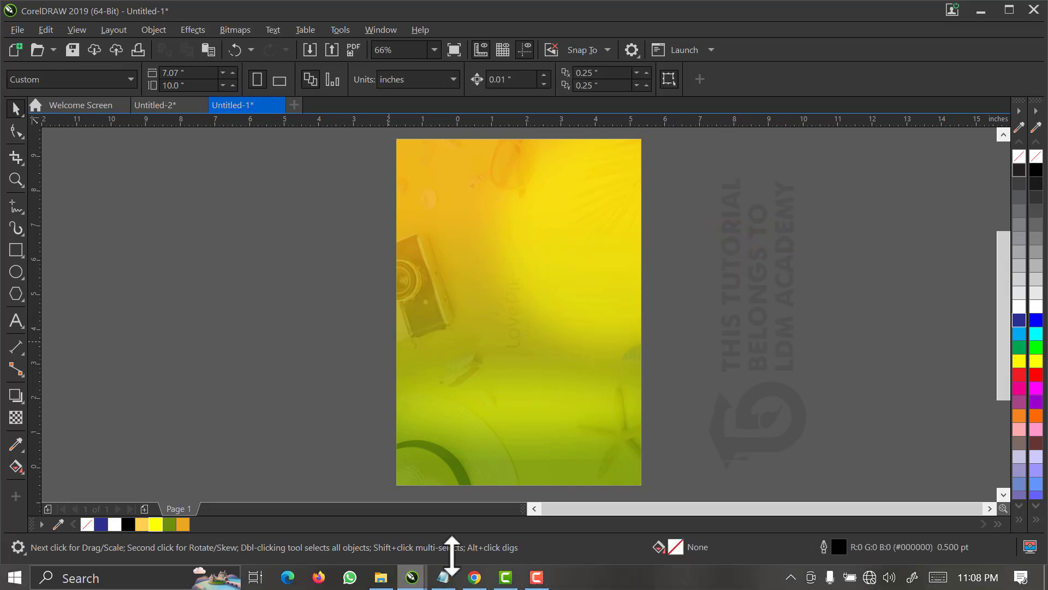
Check the event wording in the TEXT file in Notepad and return to the Untitled-1 drawing in CorelDRAW.
click(447, 578)
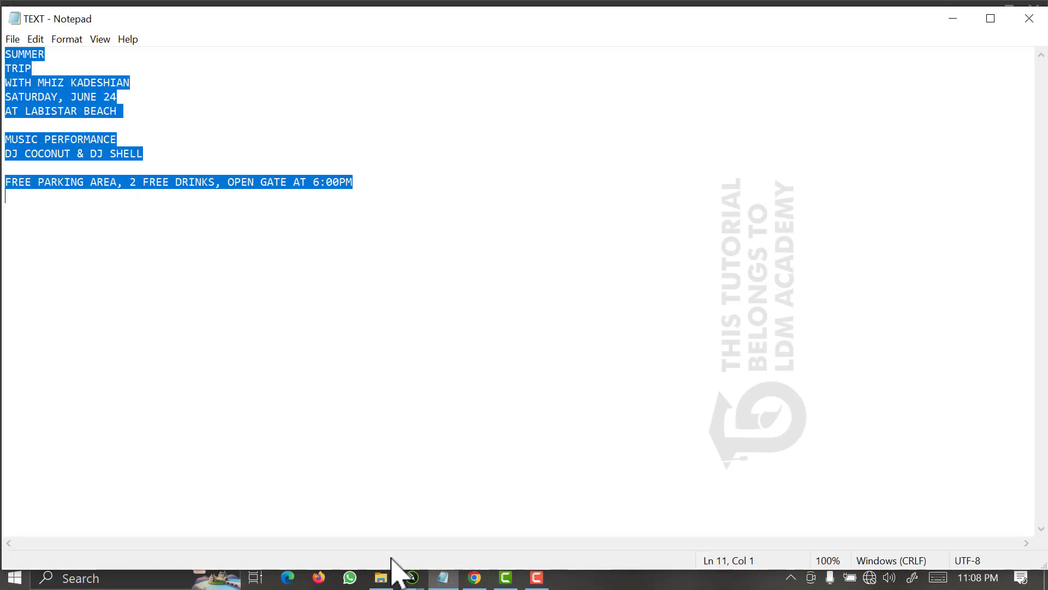
mouse_move(412, 577)
click(488, 544)
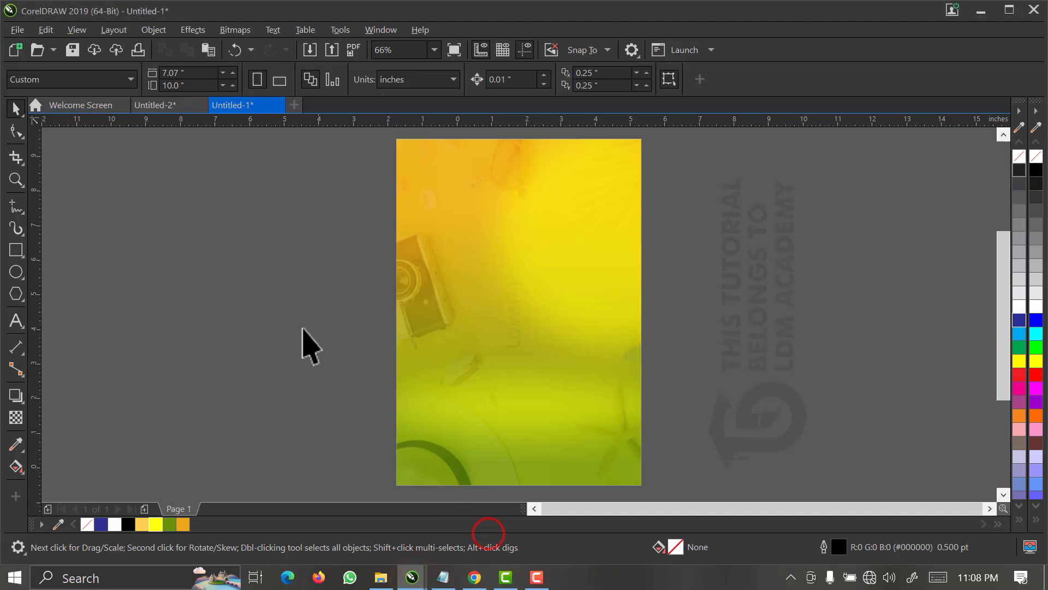
Paste the copied event wording as artistic text on the empty area beside the page.
click(263, 273)
click(16, 321)
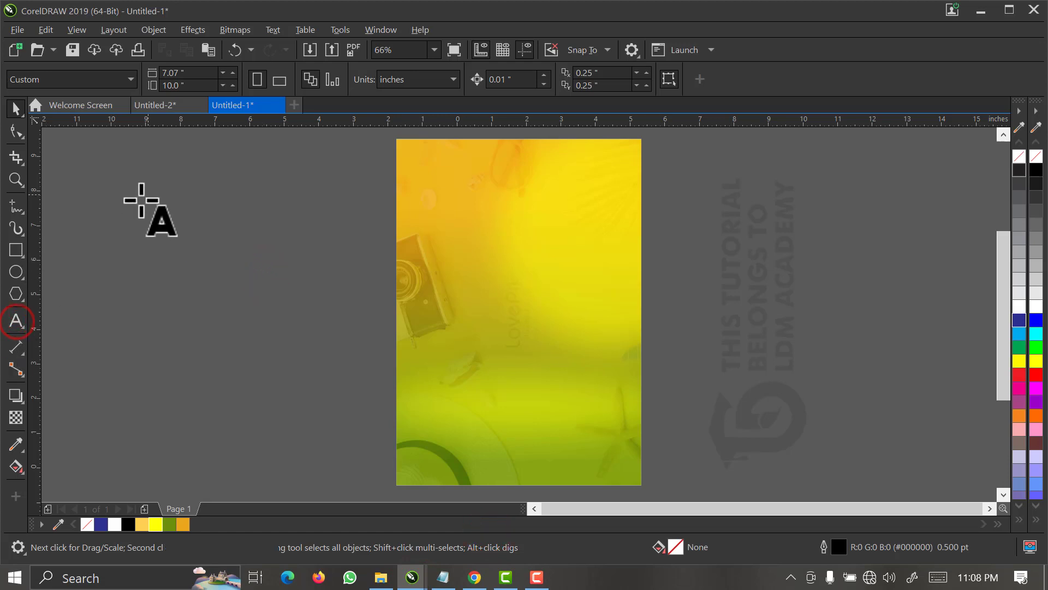
click(134, 204)
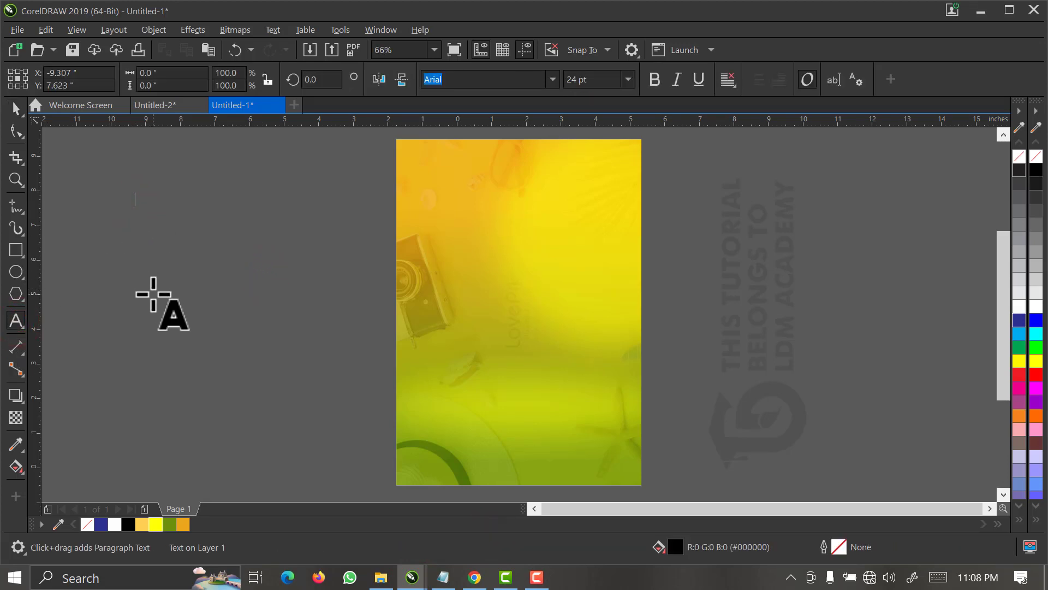
key(ctrl+v)
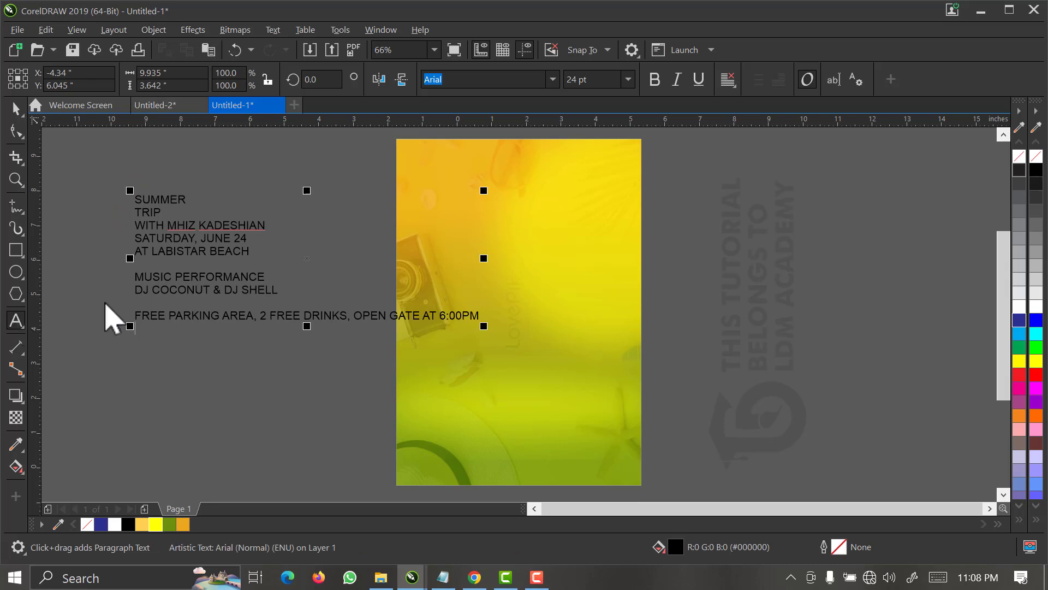
Break the event text apart into separate lines and move the free parking line away toward the outer side.
click(15, 108)
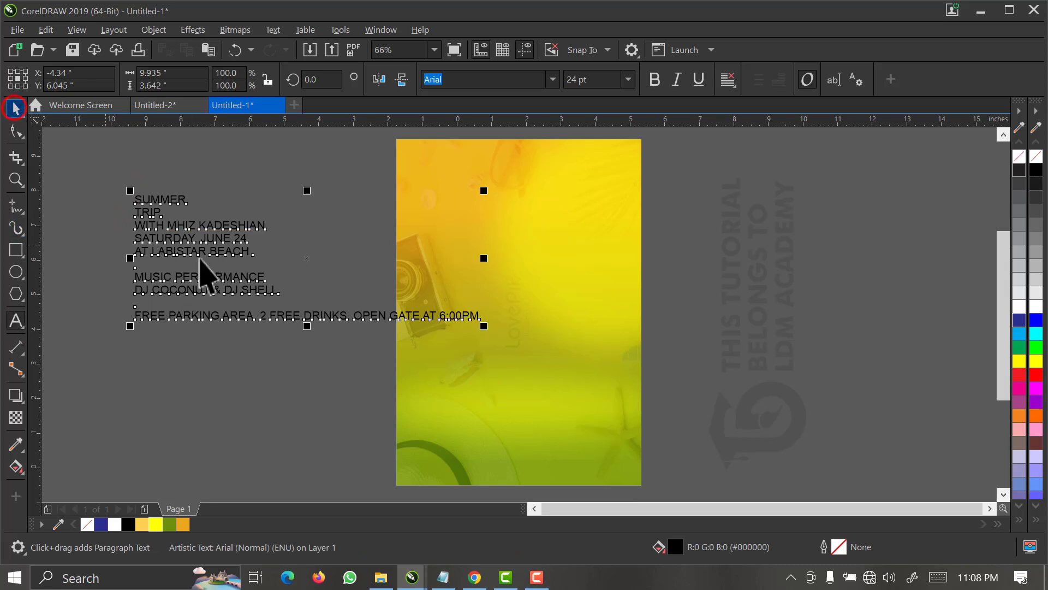
click(192, 386)
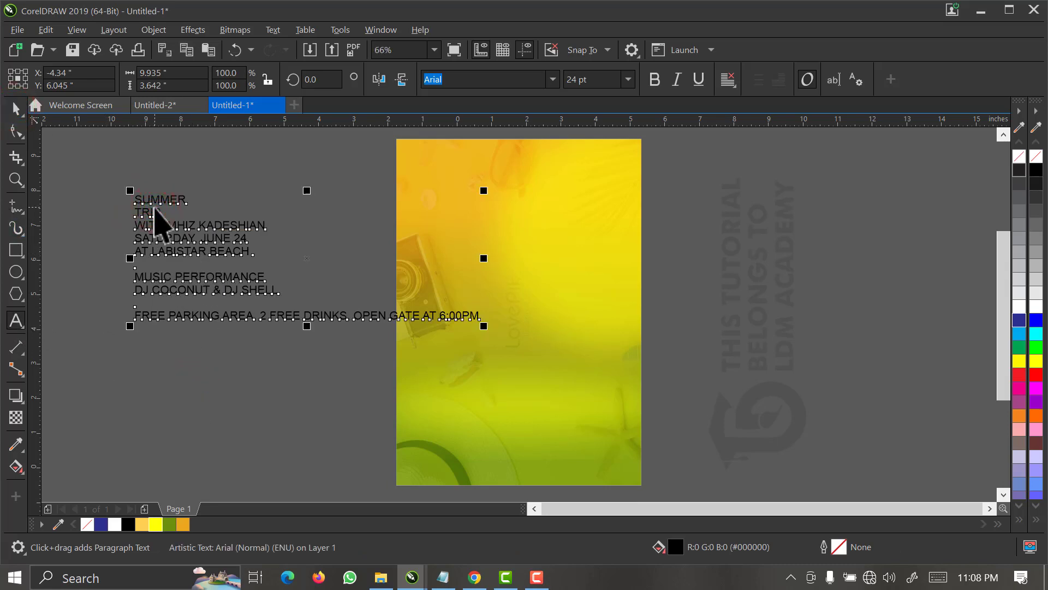
key(space)
key(ctrl+k)
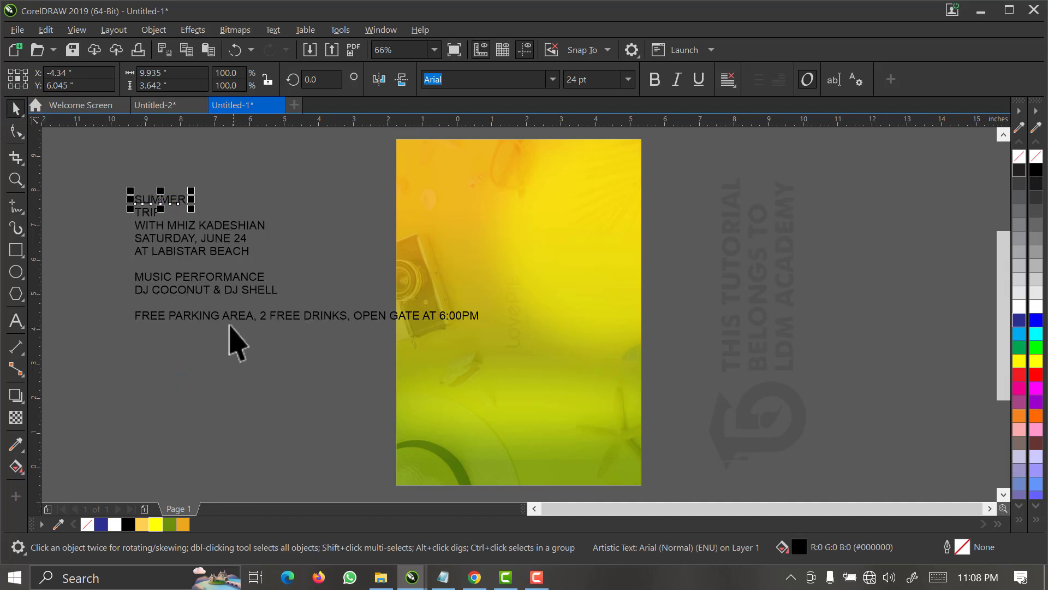
drag(227, 319, 91, 312)
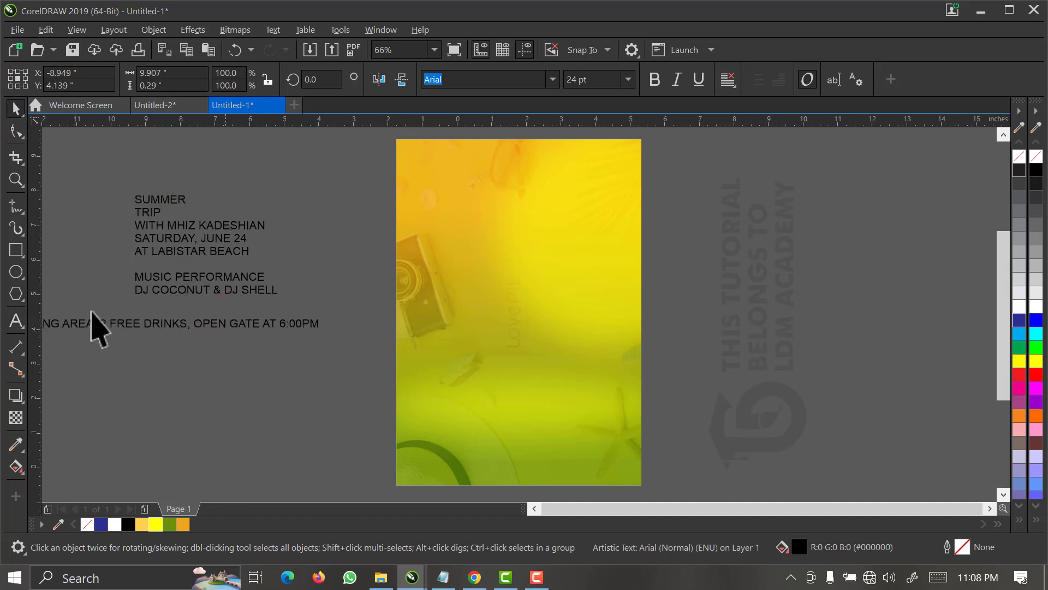
Place SUMMER and TRIP on the upper page, enlarge them to about 3.18 inches wide, and set the font to Viper Squadron Solid.
drag(103, 159, 224, 234)
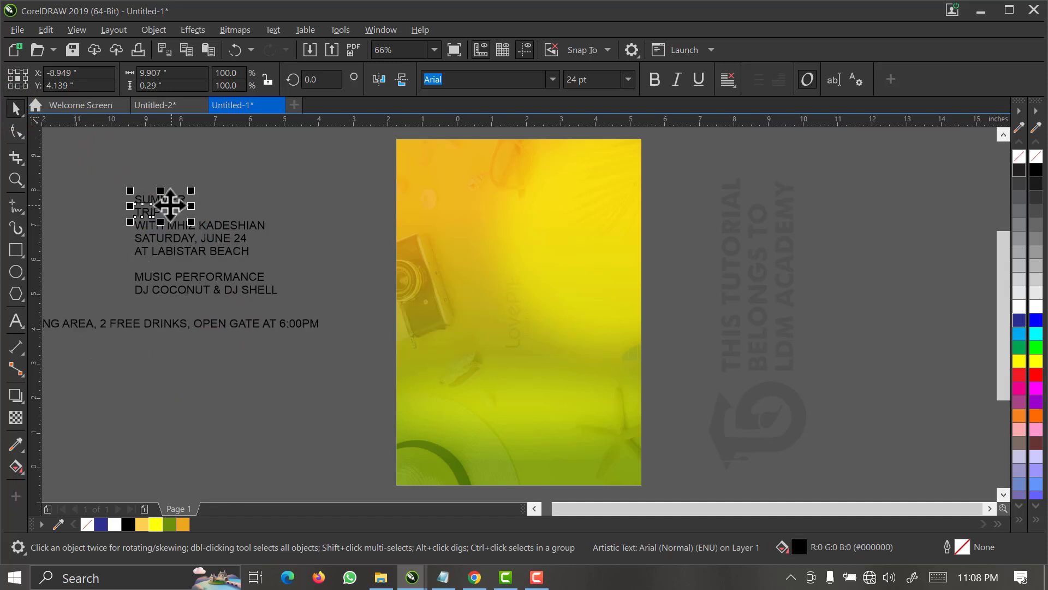
click(169, 203)
drag(404, 195, 579, 238)
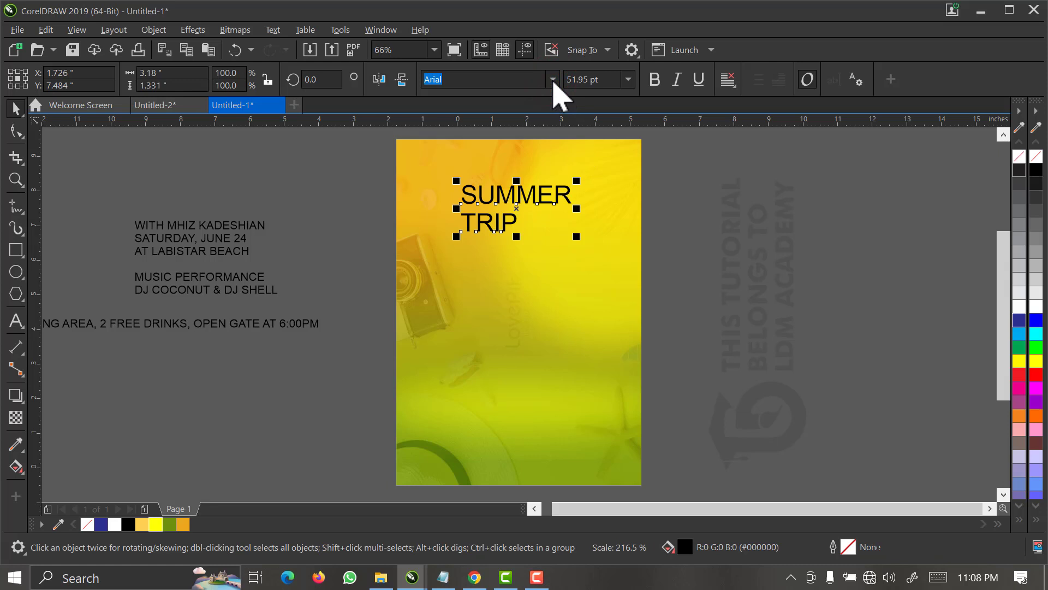
click(553, 79)
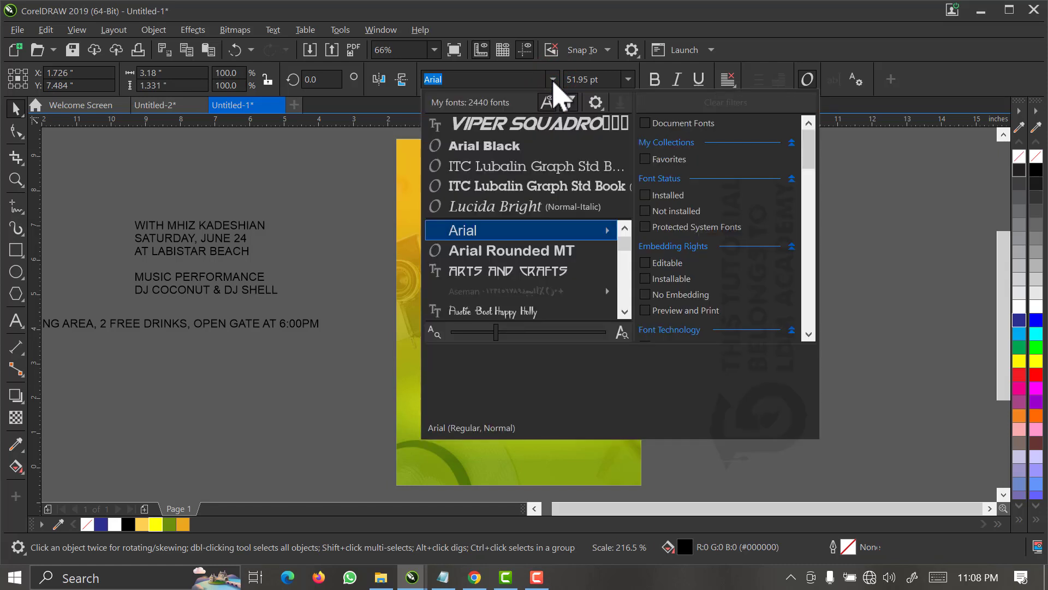
click(541, 126)
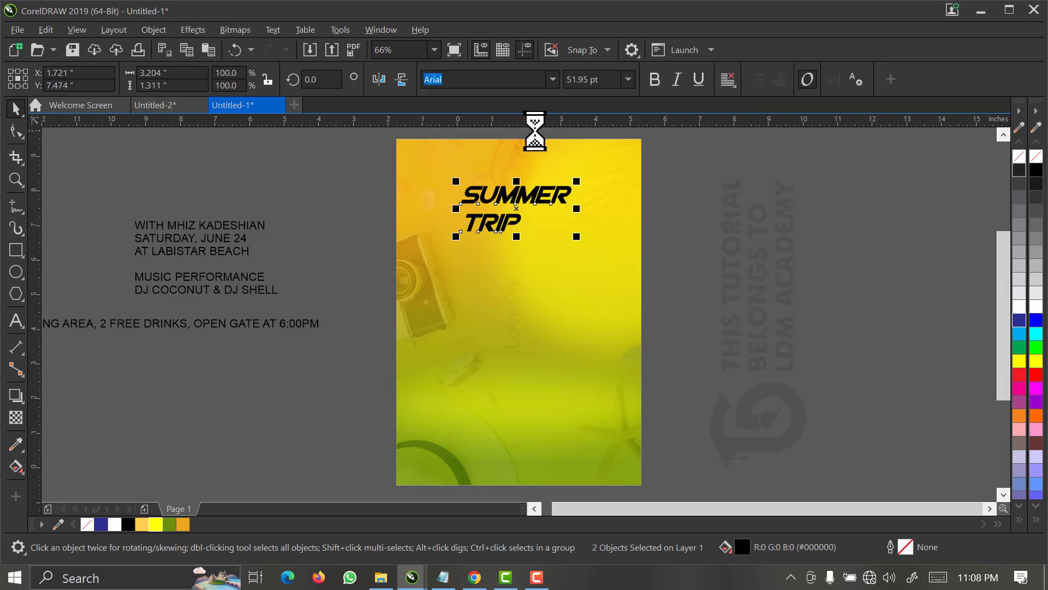
Enlarge TRIP to about 3.22 inches wide directly beneath SUMMER, and shift both title words slightly upward.
click(689, 201)
key(F2)
drag(667, 141, 381, 259)
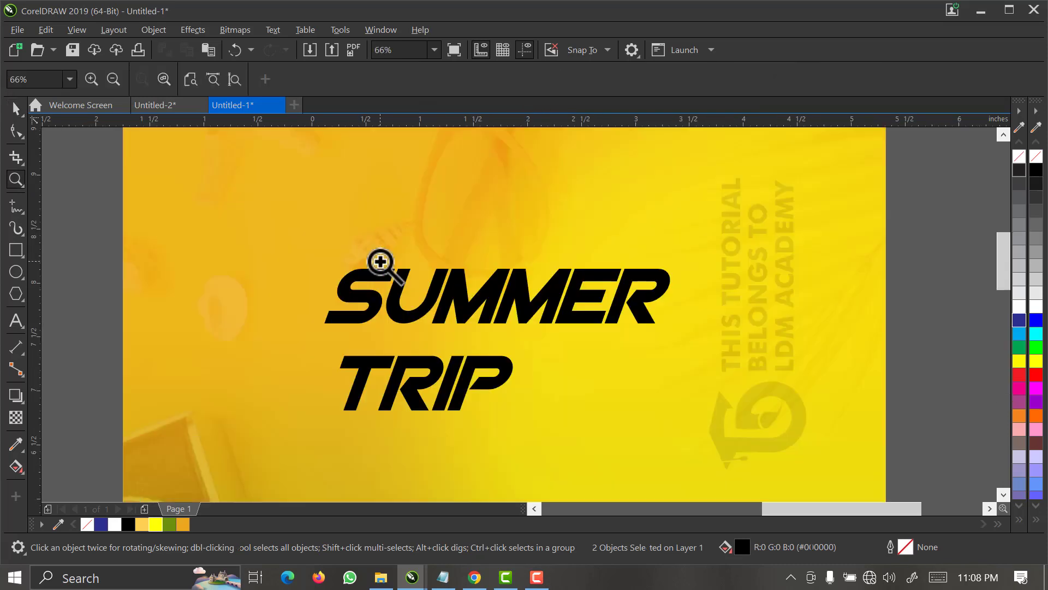
click(410, 374)
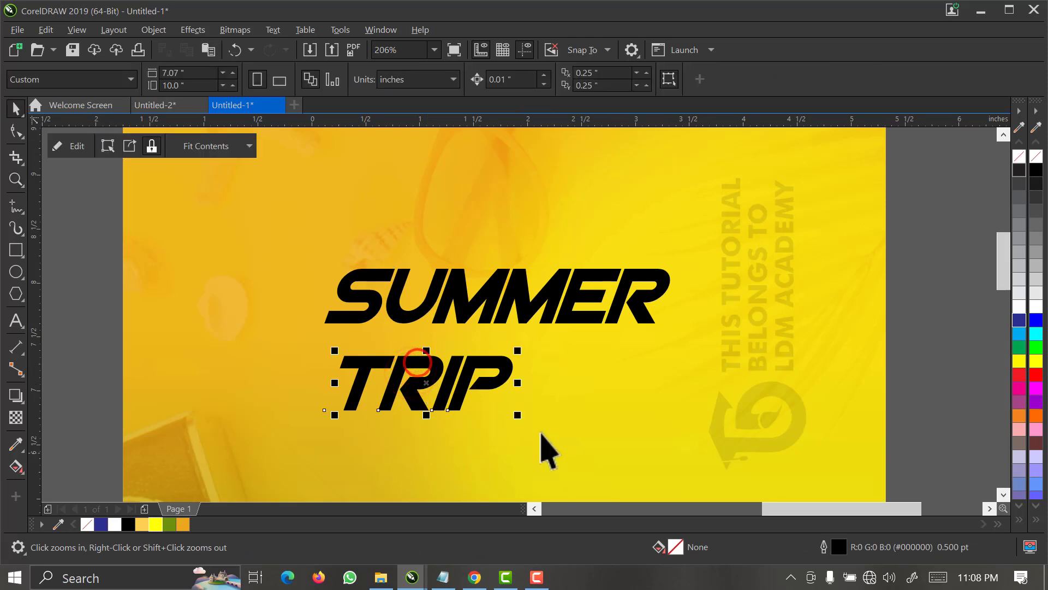
drag(518, 420, 678, 481)
drag(671, 481, 666, 479)
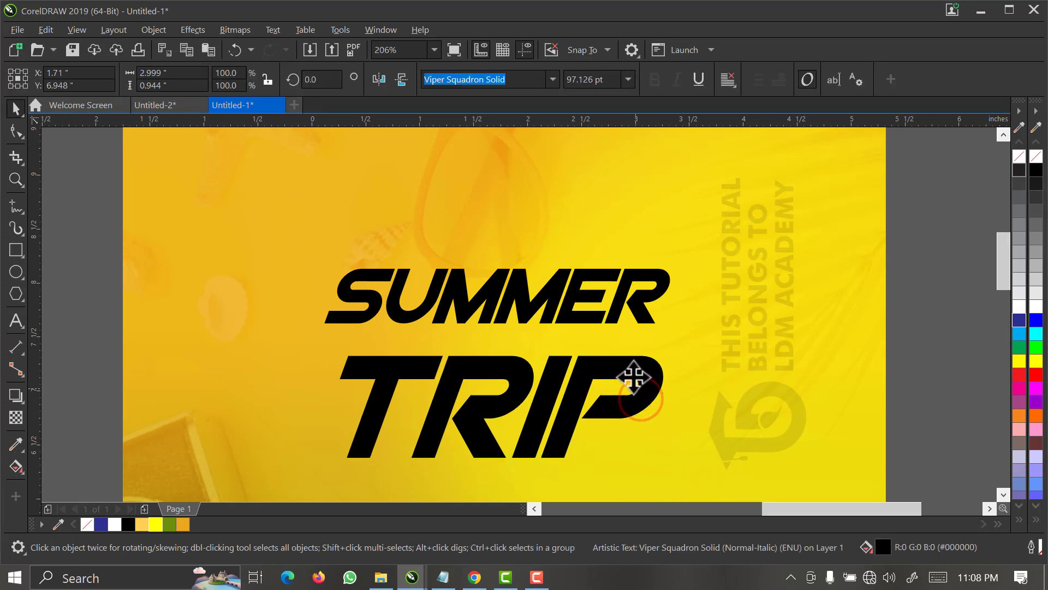
drag(634, 375, 624, 375)
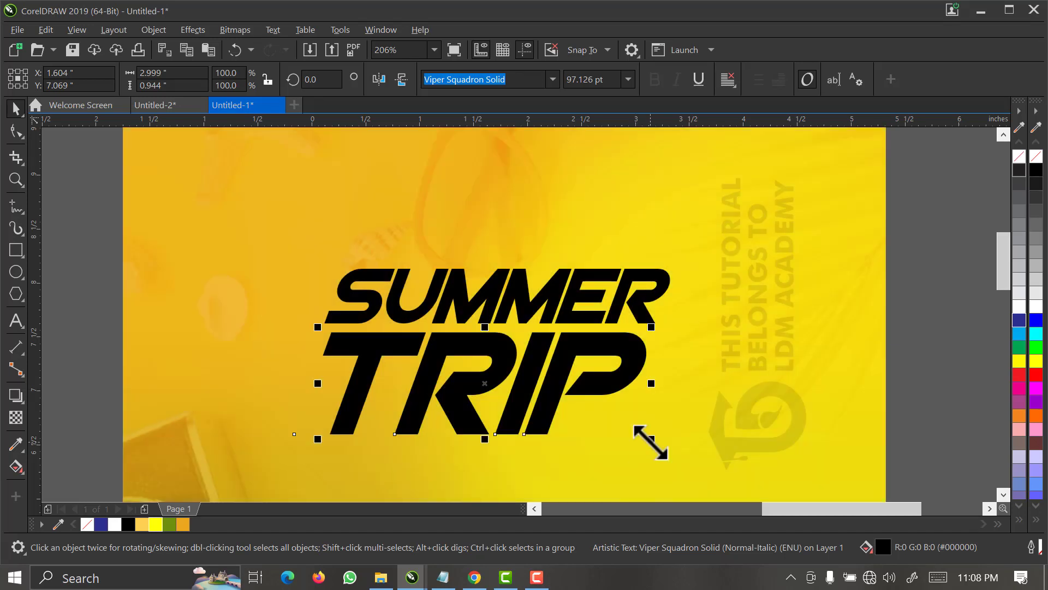
drag(651, 439, 676, 446)
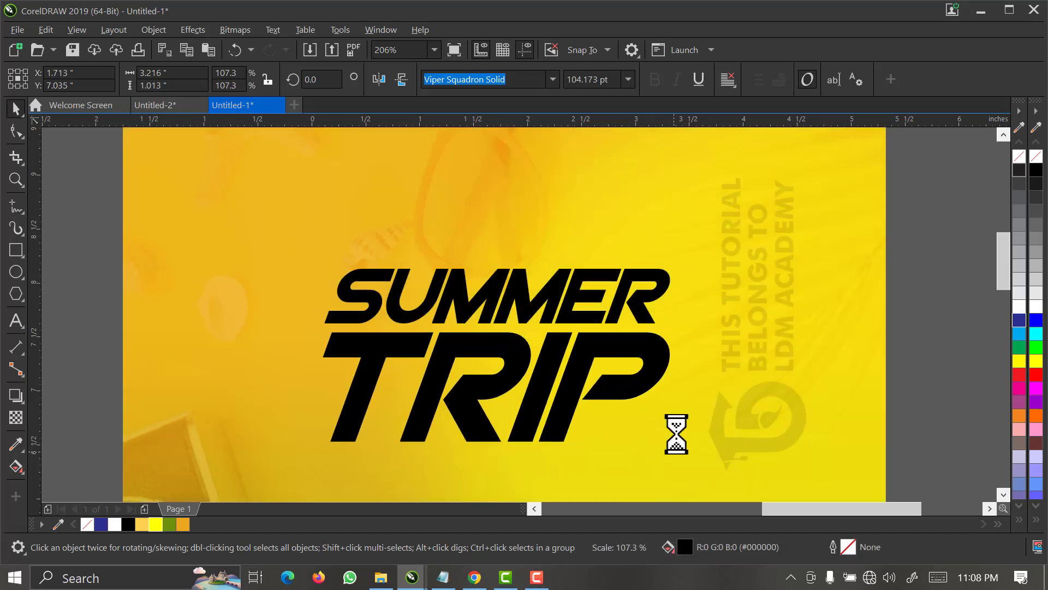
drag(901, 200, 248, 482)
click(431, 51)
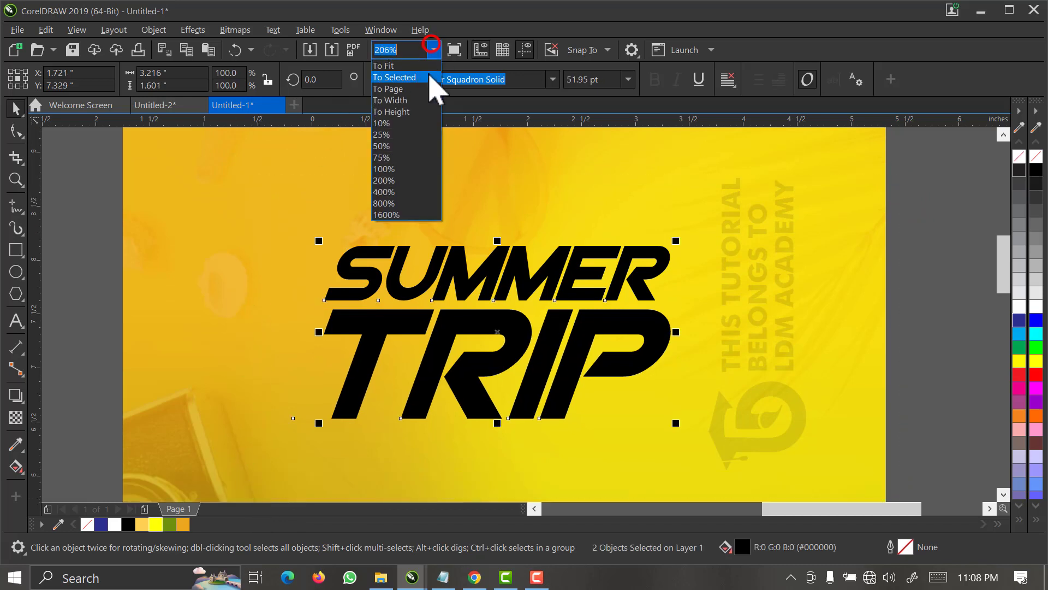
click(427, 86)
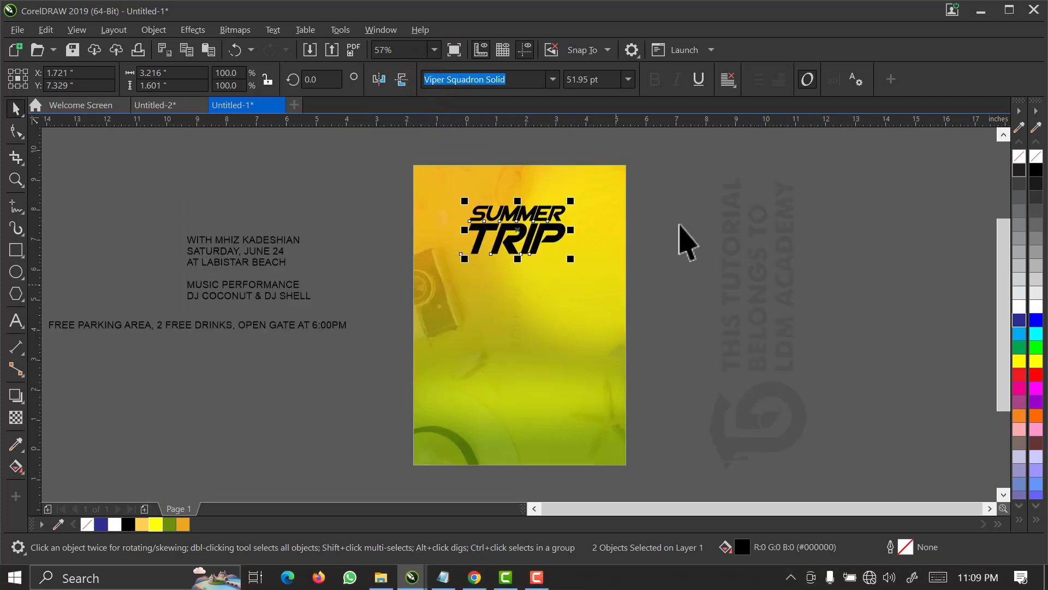
click(689, 213)
Edit the background PowerClip, shift the beach image about 0.7 inch to the left, and finish editing.
click(447, 300)
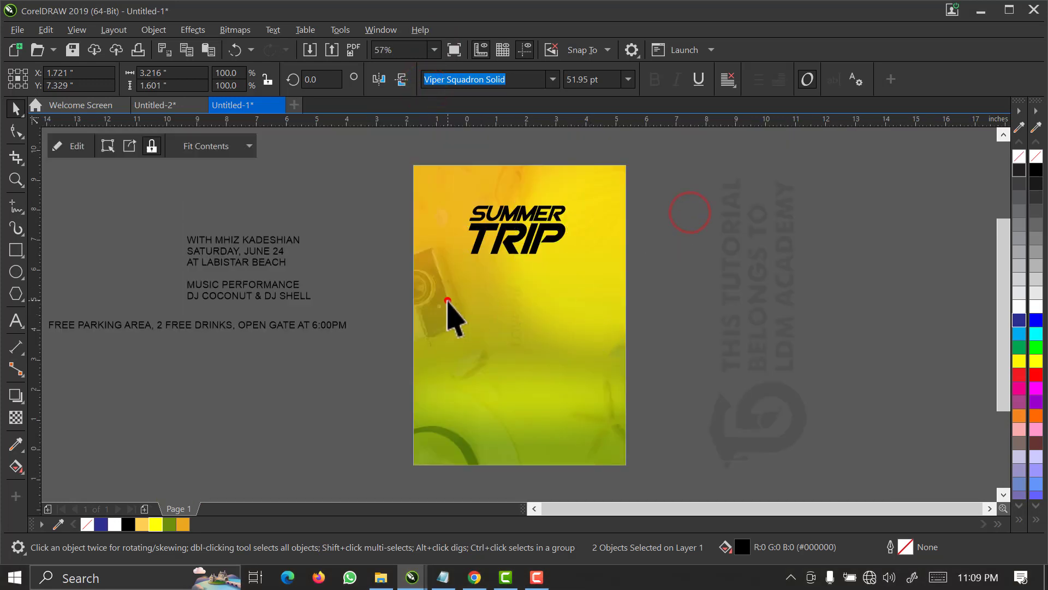
double_click(447, 299)
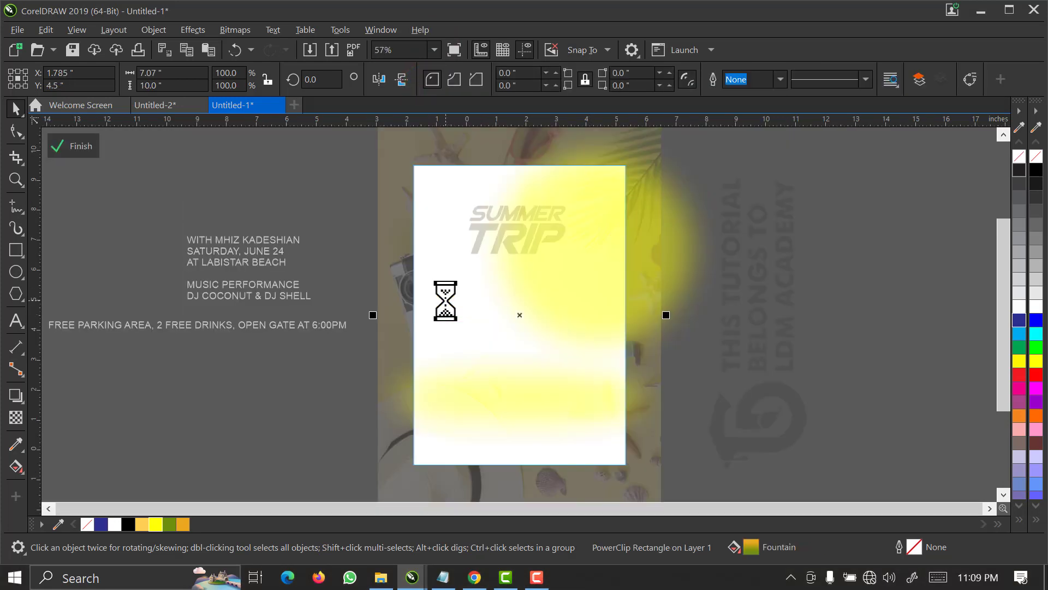
click(385, 234)
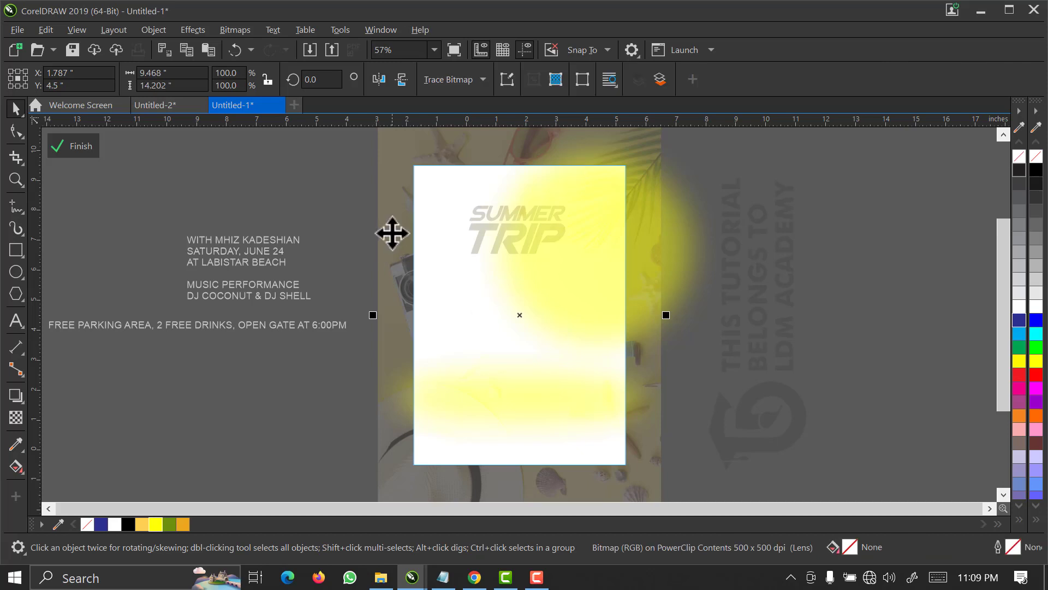
drag(382, 230, 372, 231)
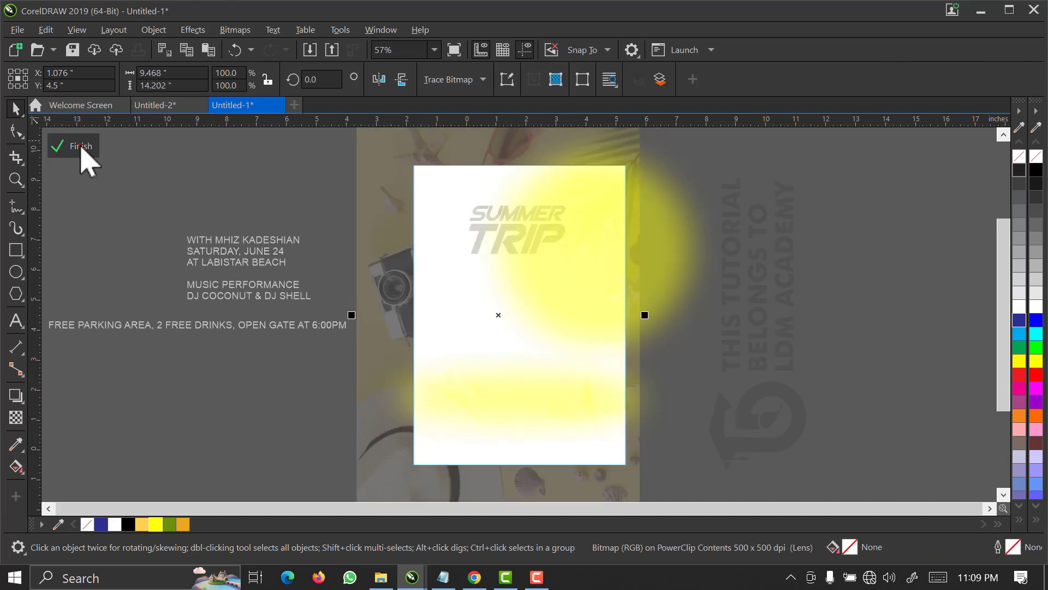
click(79, 146)
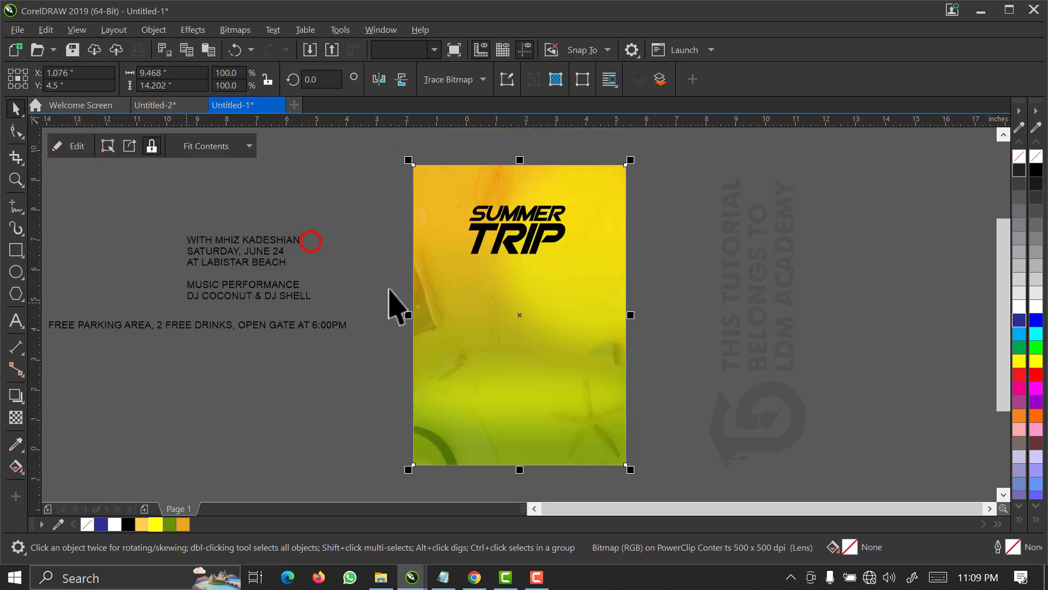
key(z)
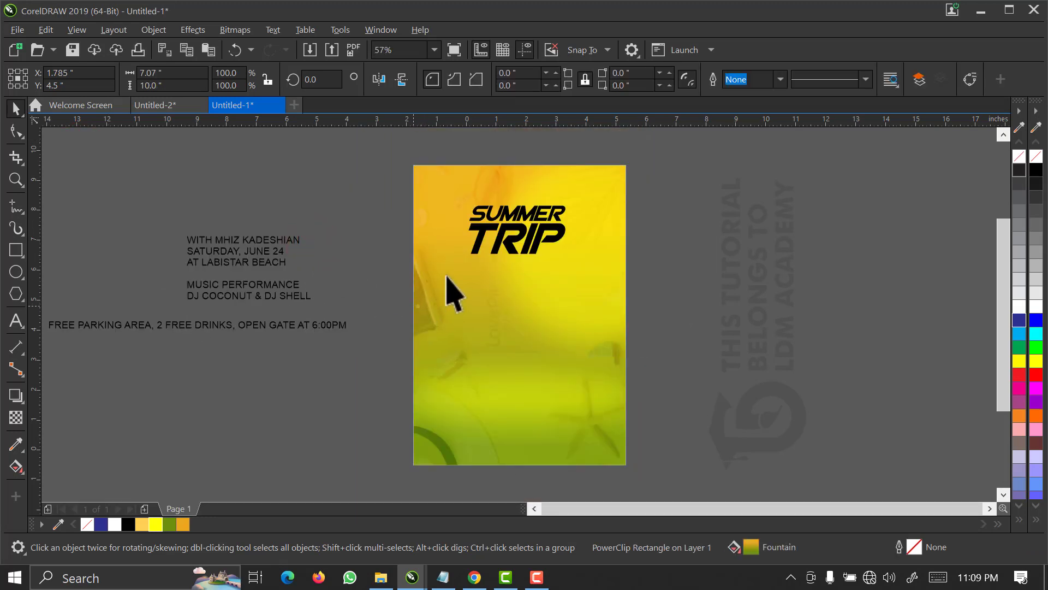
drag(473, 232, 393, 355)
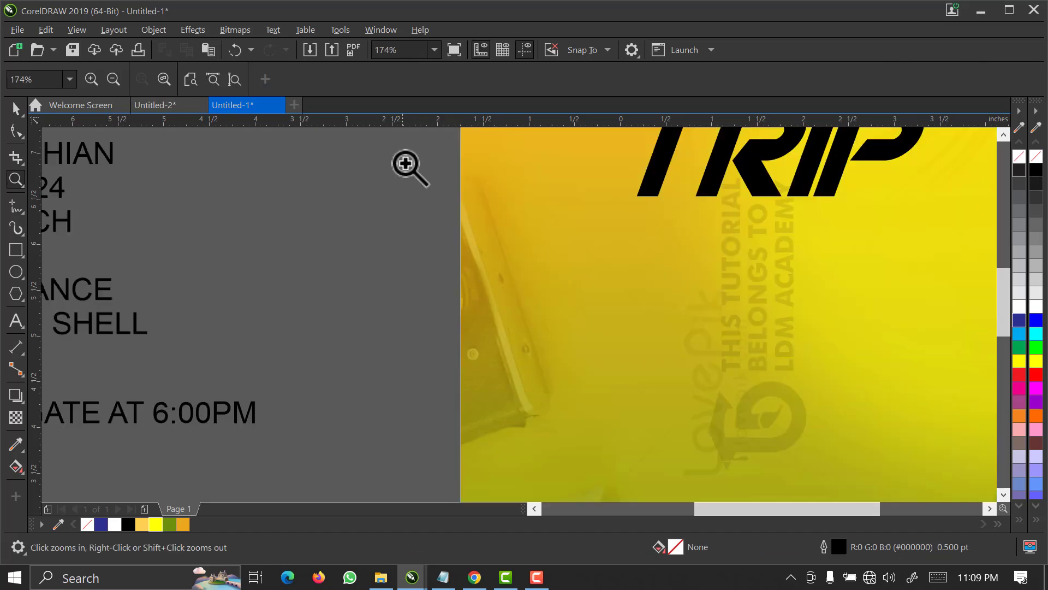
click(434, 51)
click(429, 82)
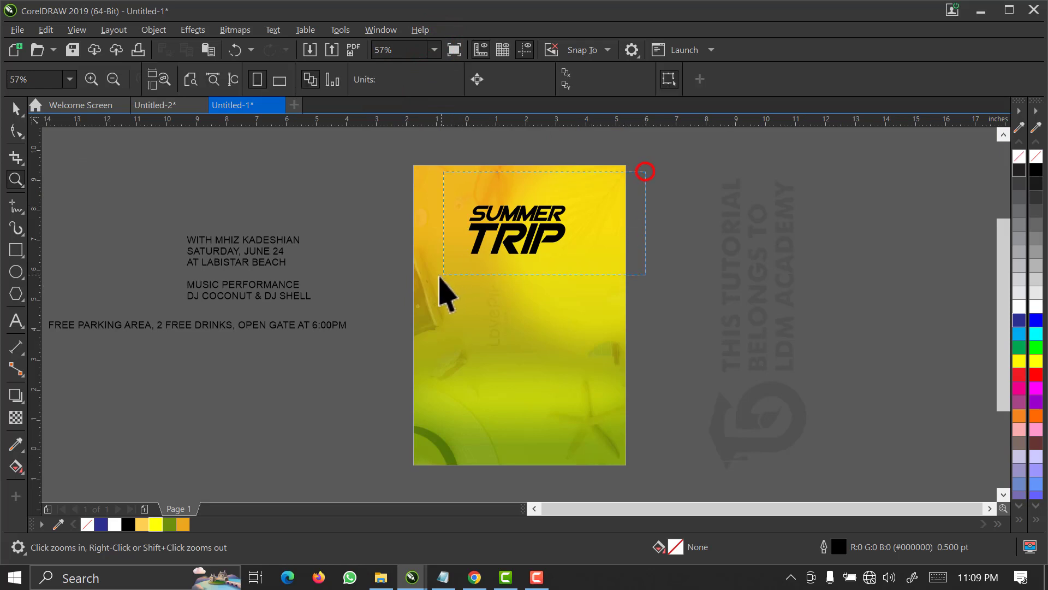
Fill the SUMMER TRIP title with white and group its two words at about 3.94 inches wide.
key(space)
click(1019, 306)
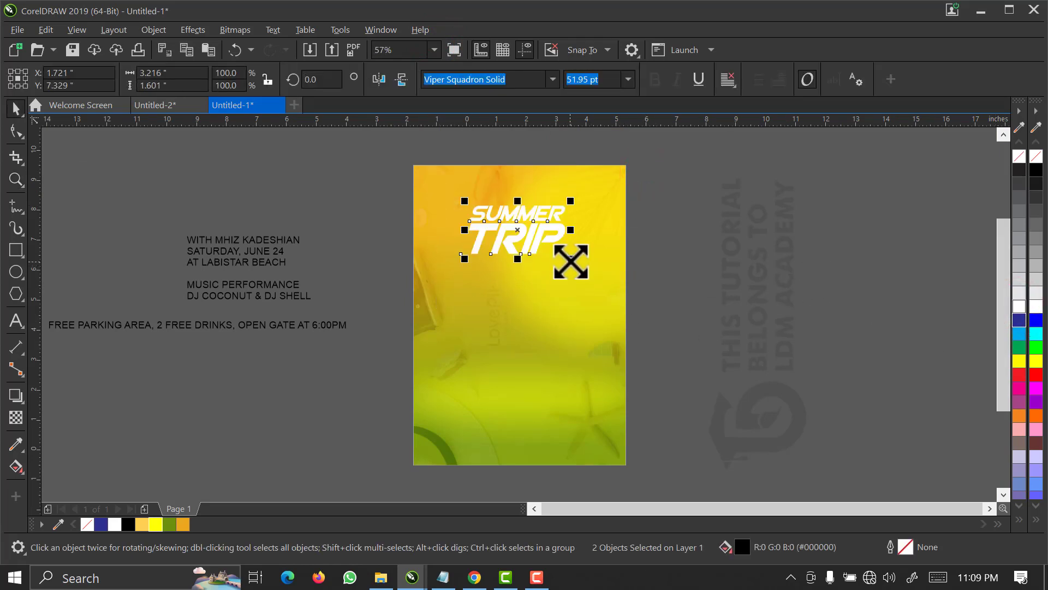
drag(571, 259, 583, 266)
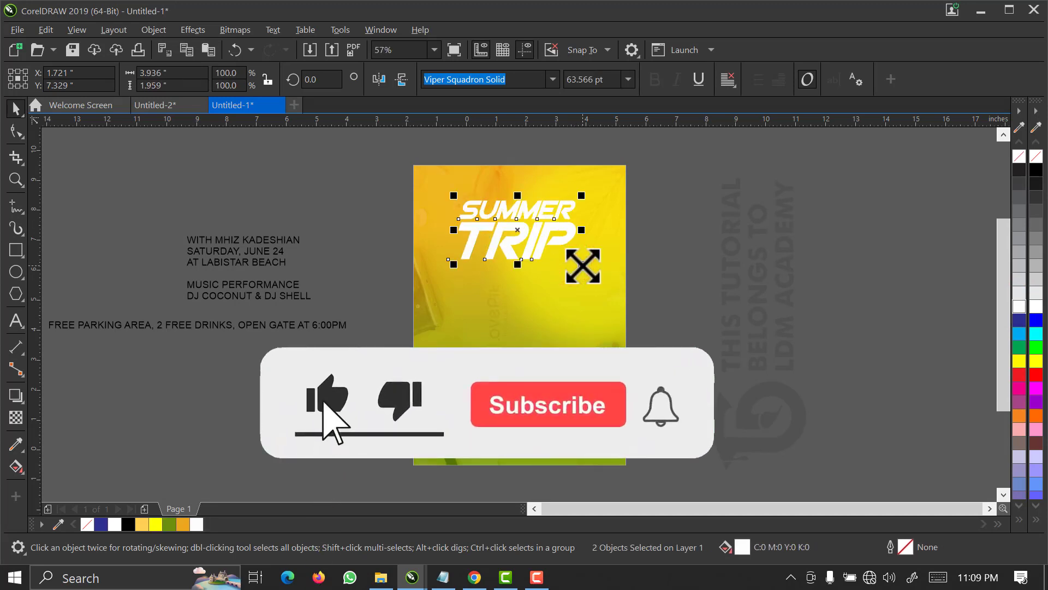
click(573, 308)
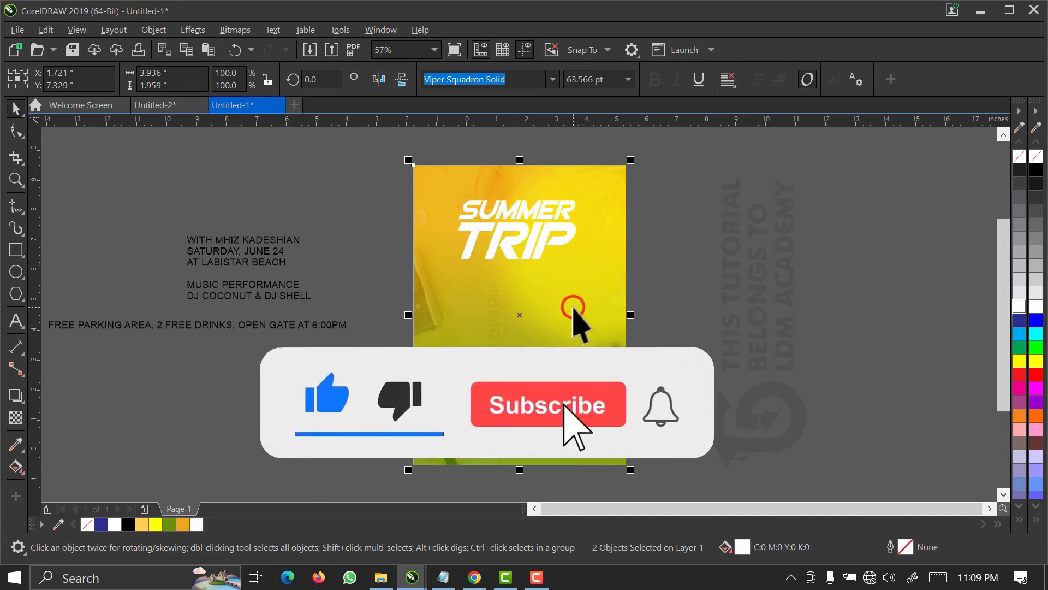
click(667, 273)
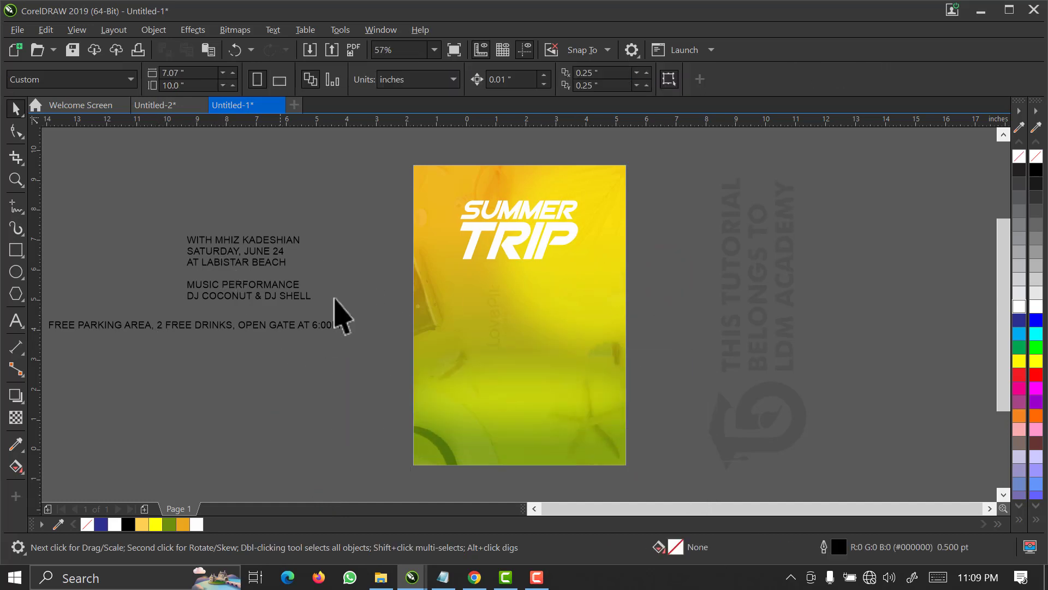
Switch to the SUMMER TRIP folder in File Explorer and copy the CIRCLE, imgbin_car-travel-png (1) and woman-in-hat images.
click(376, 577)
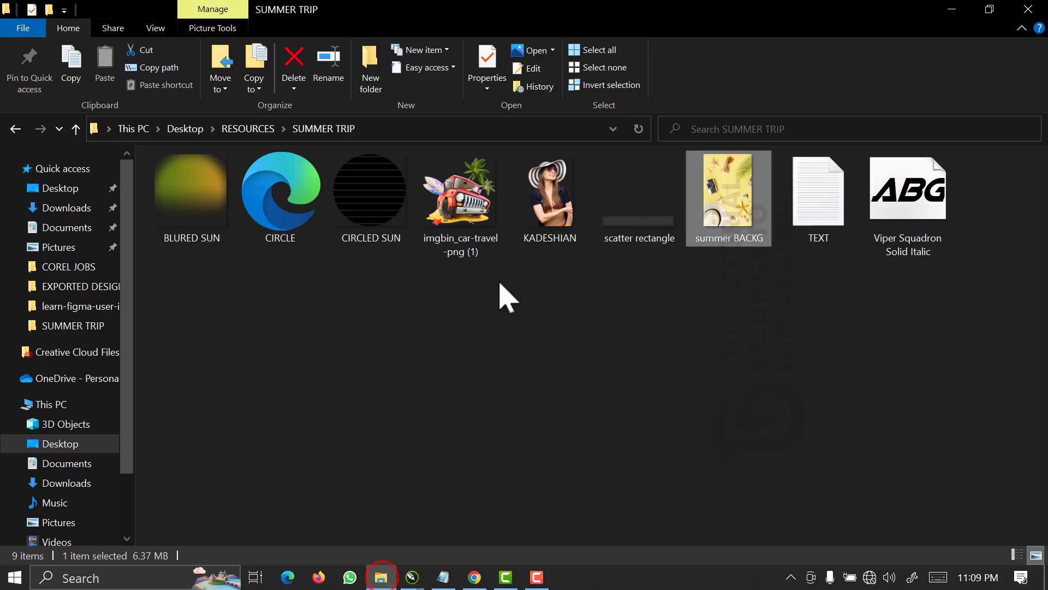
click(506, 322)
click(254, 218)
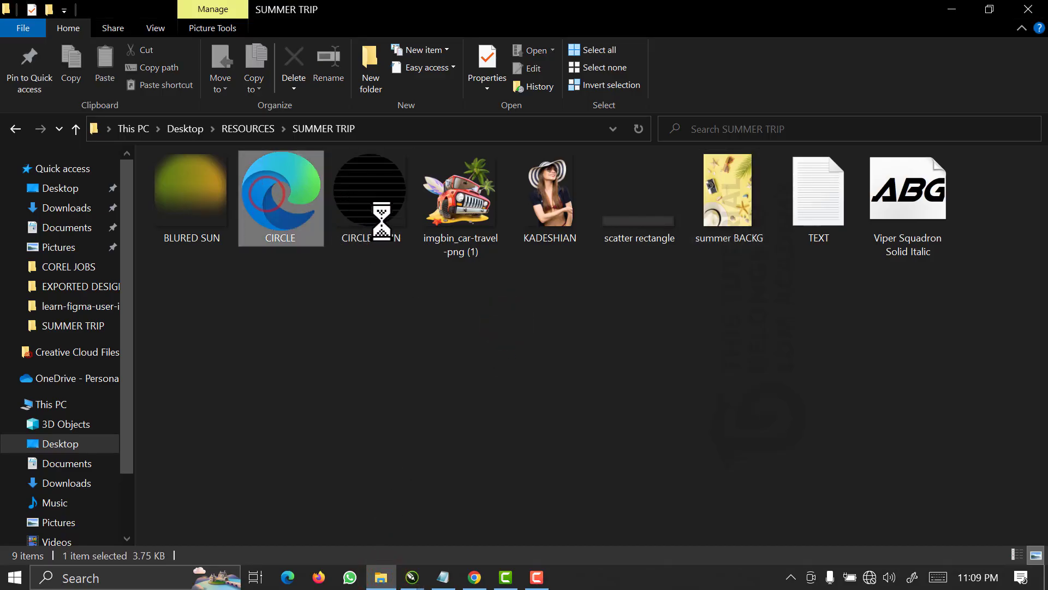
ctrl+click(462, 232)
ctrl+click(552, 233)
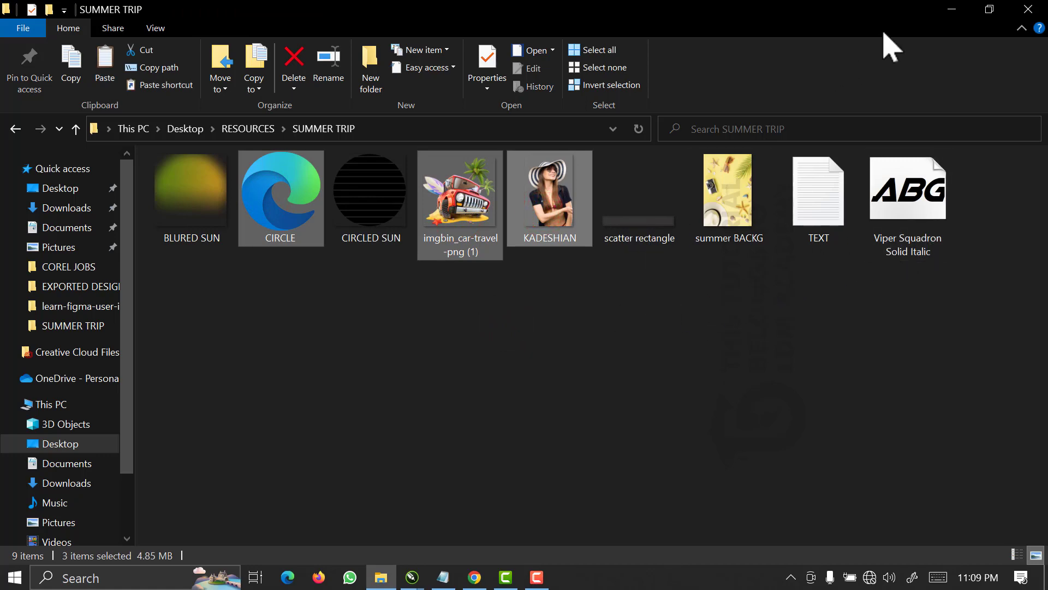
Return to the Untitled-1 drawing in CorelDRAW and paste the copied images.
click(950, 10)
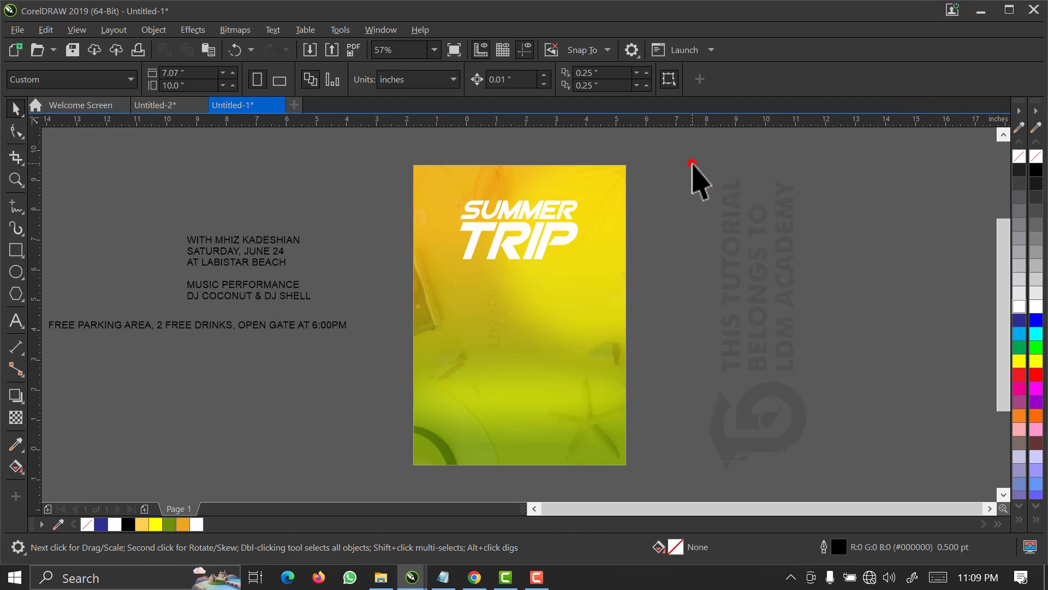
right_click(691, 162)
click(735, 282)
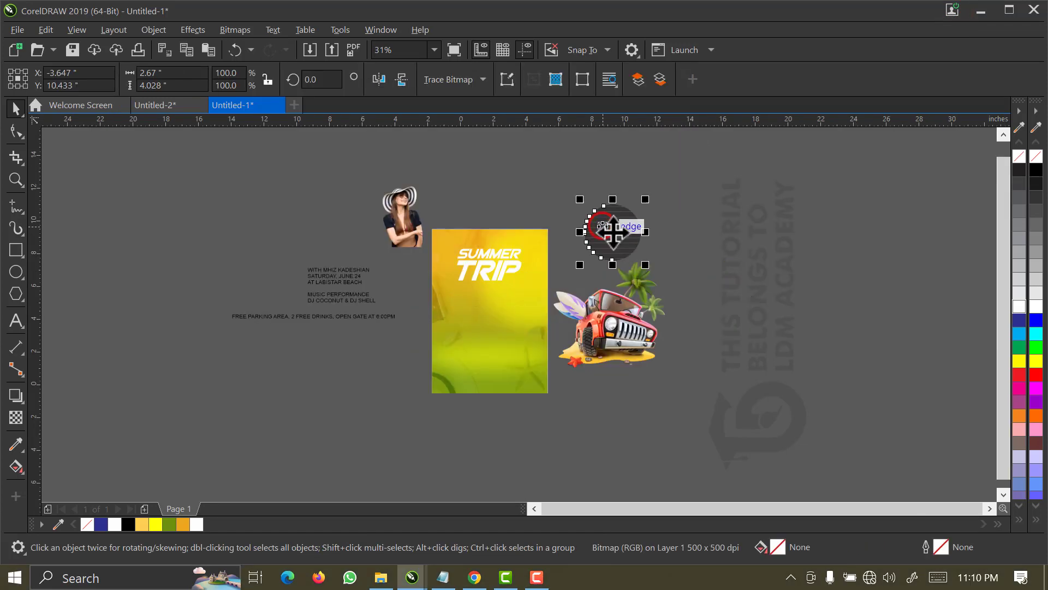
Place the striped circle just below the SUMMER TRIP title and centre it horizontally on the flyer background.
drag(612, 233, 487, 300)
key(z)
drag(409, 224, 578, 356)
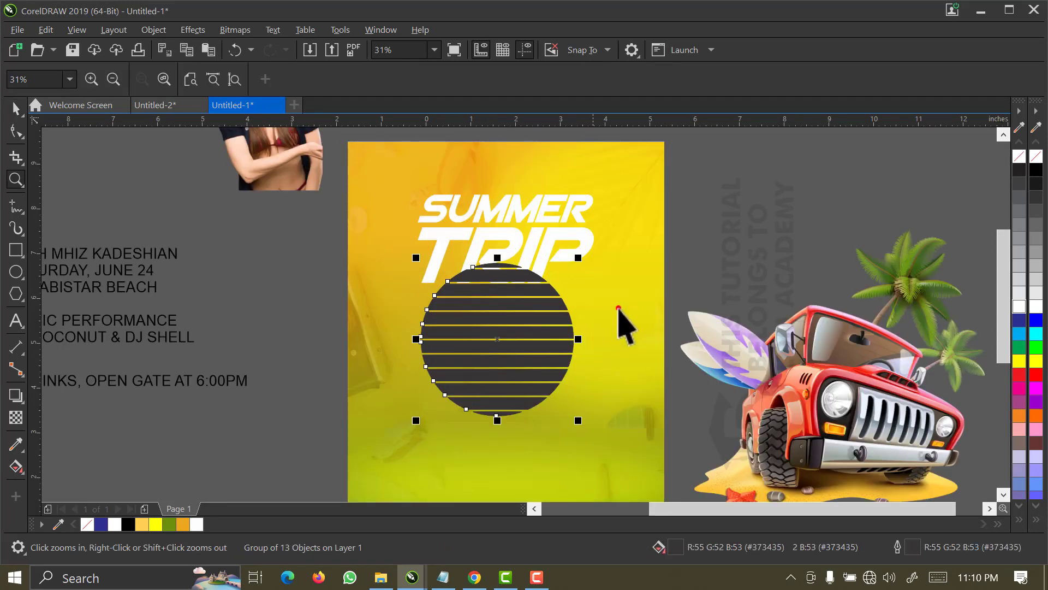
key(space)
shift+click(618, 308)
key(c)
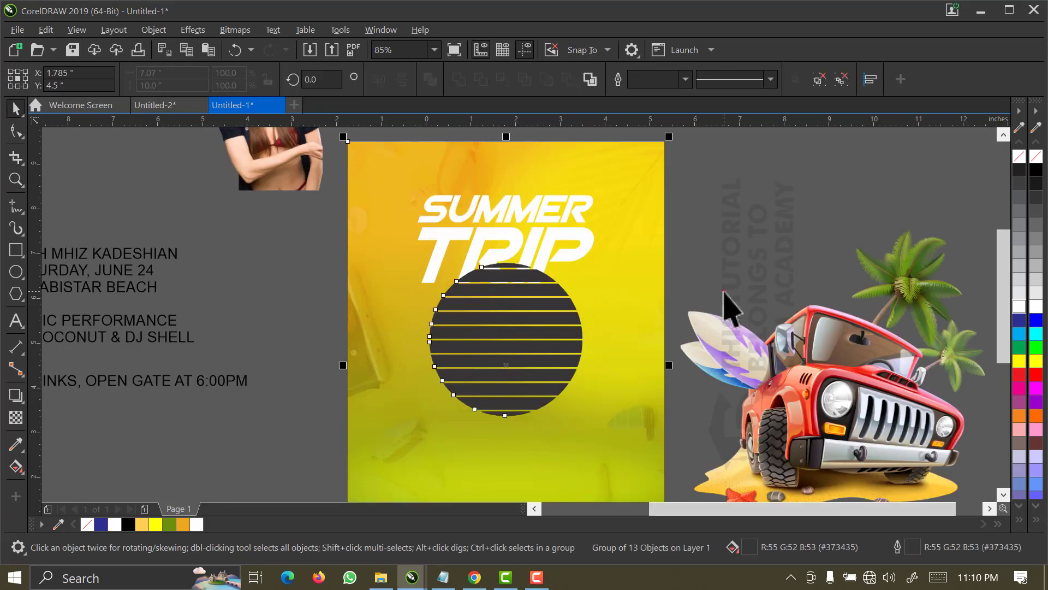
Apply a horizontal linear fountain fill to the striped circle and sample the document palette's green for its left colour node.
click(724, 292)
click(515, 346)
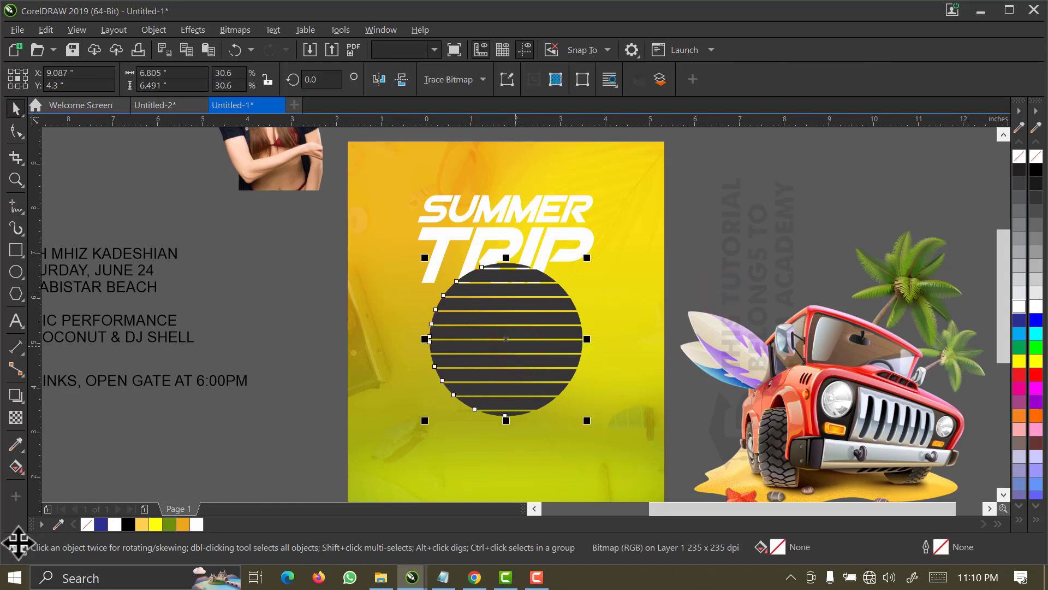
click(16, 467)
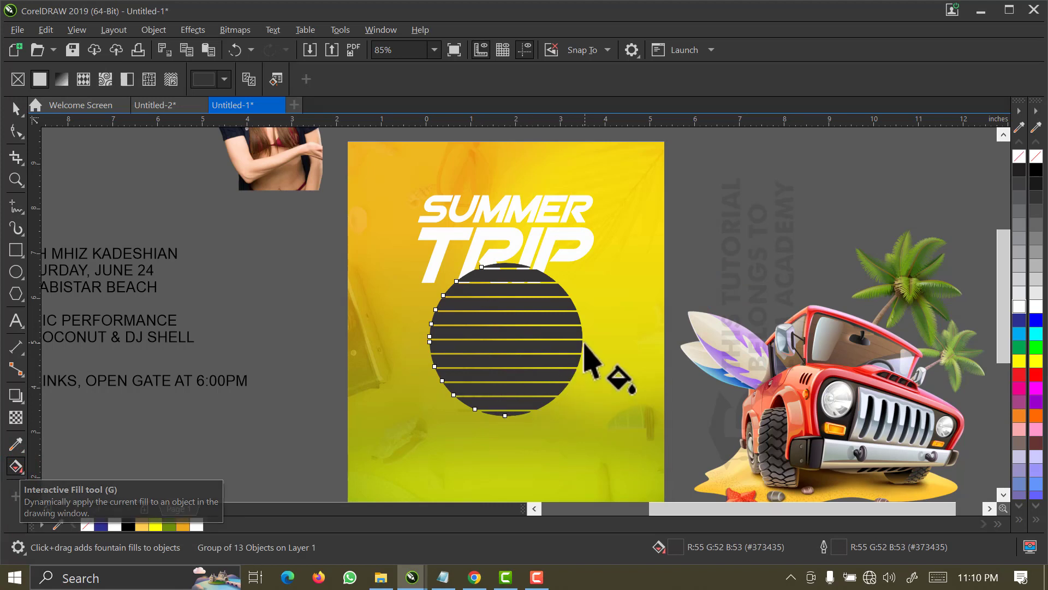
drag(580, 341, 482, 345)
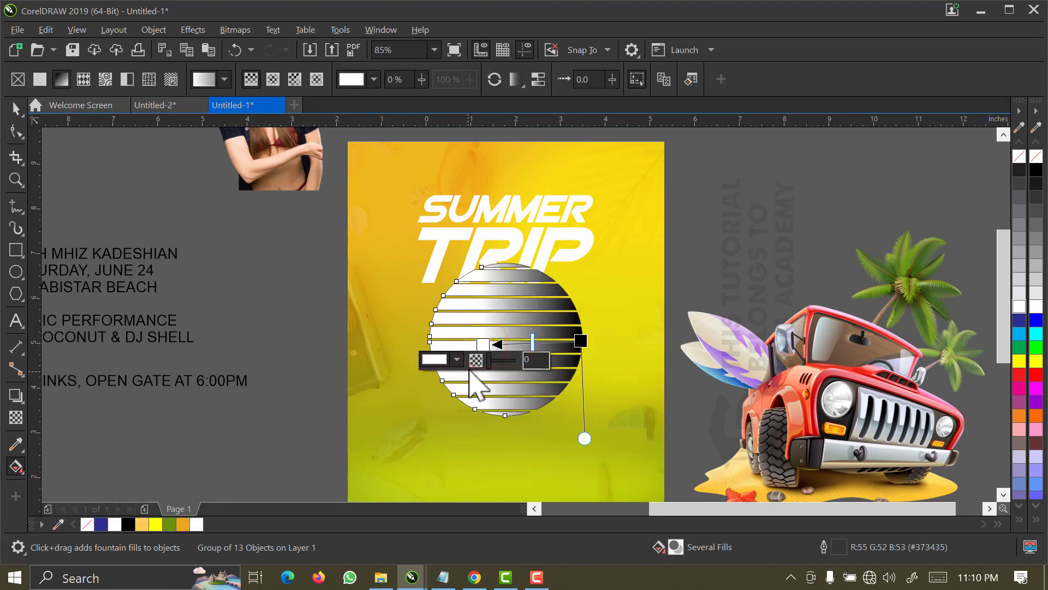
click(447, 358)
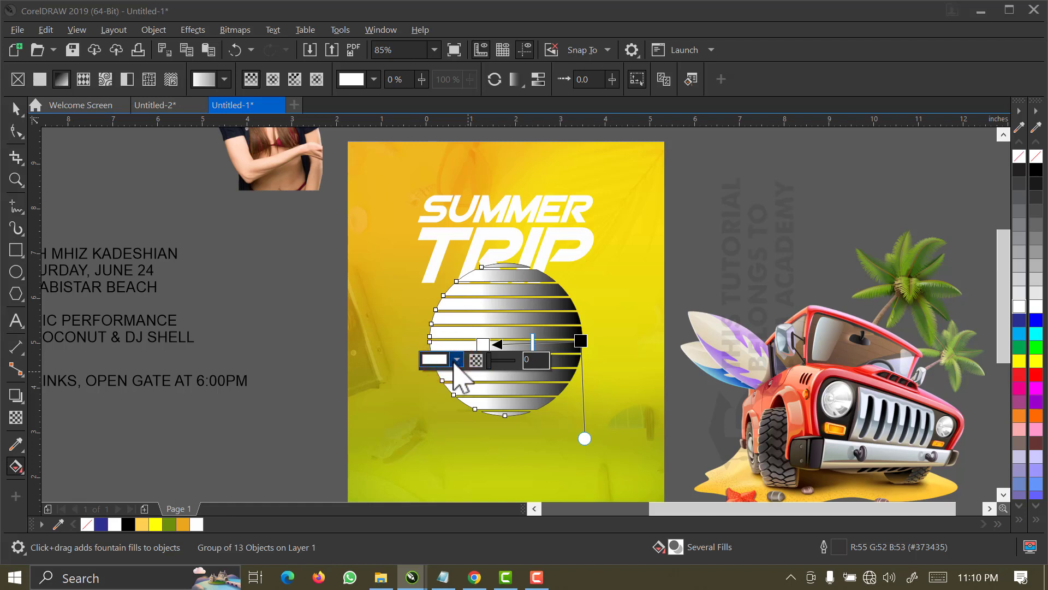
click(456, 361)
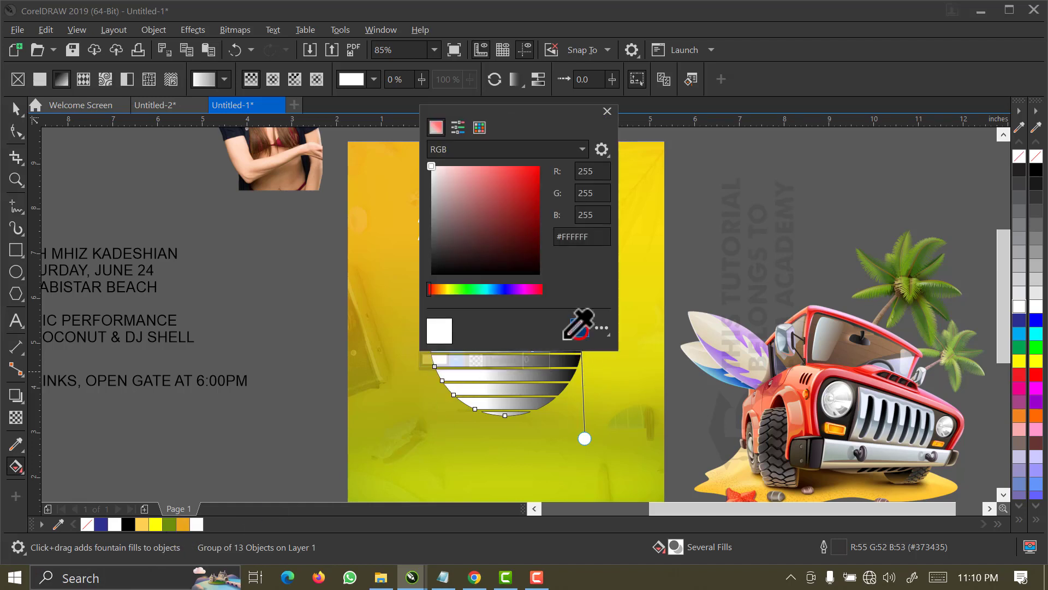
click(164, 525)
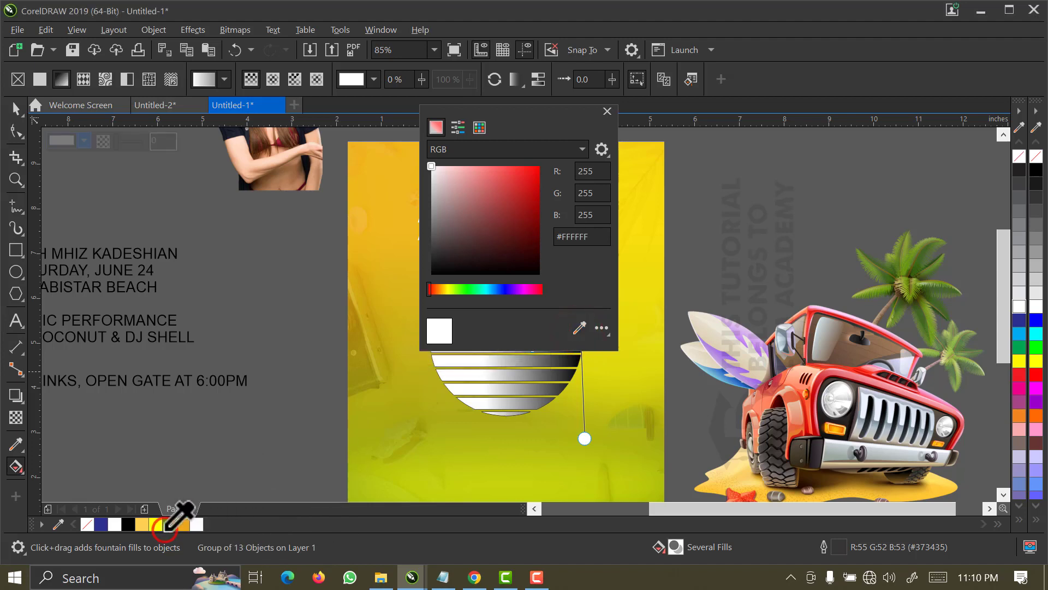
click(551, 378)
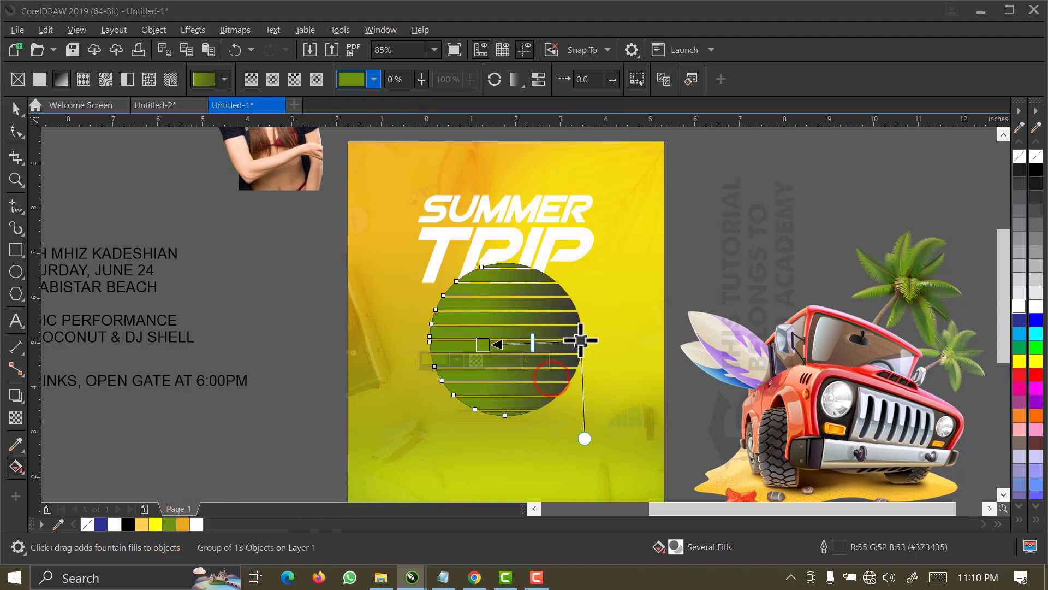
Try to sample the document palette's orange for the right colour node of the circle's gradient.
click(582, 338)
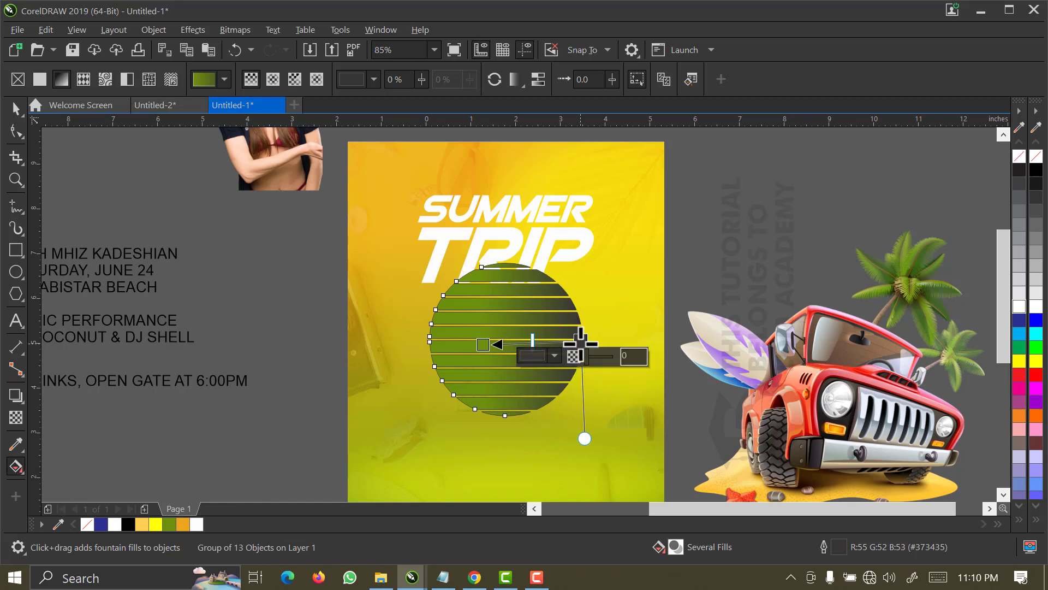
click(554, 356)
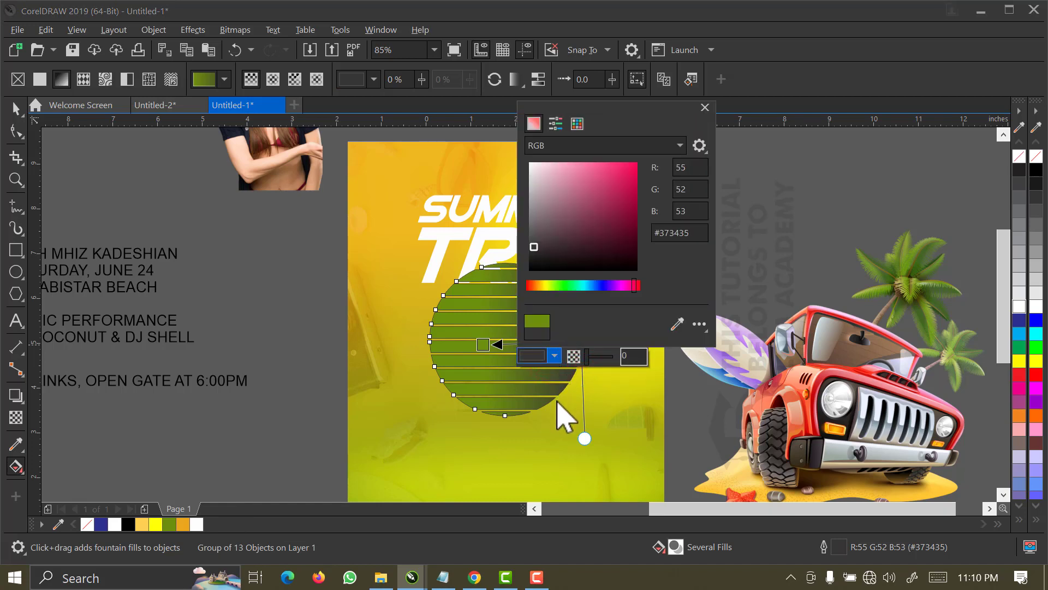
click(677, 323)
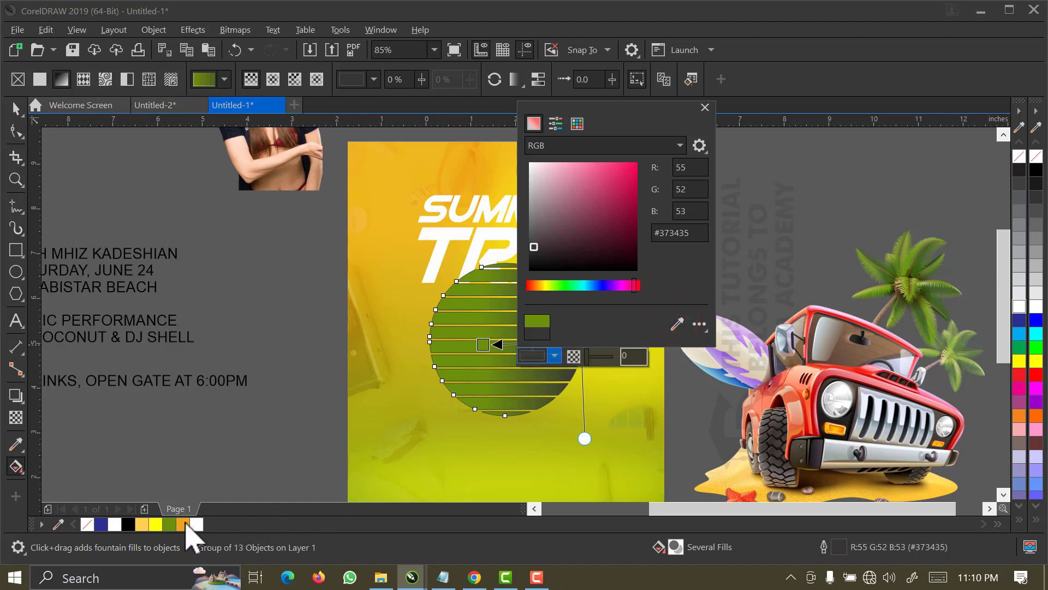
click(185, 523)
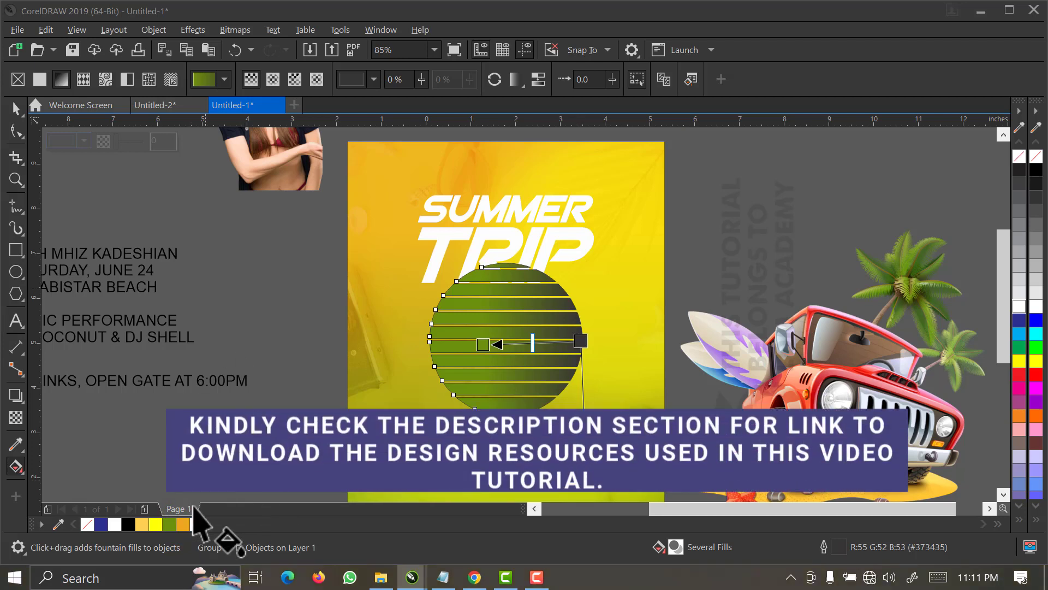
Set the right colour node of the circle's gradient to the document palette's orange, #EAA51A.
click(580, 340)
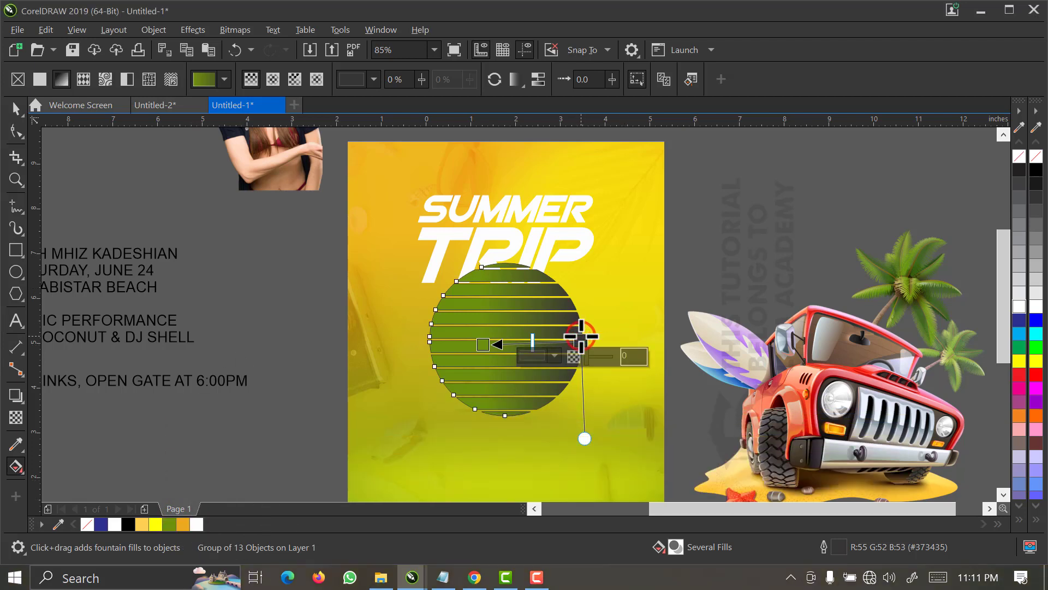
click(554, 355)
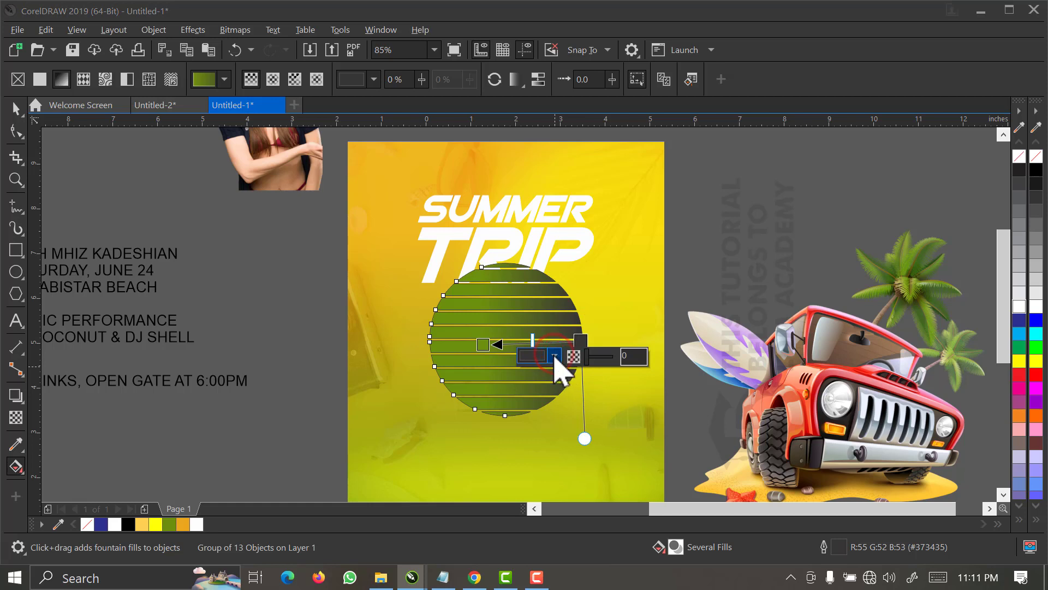
click(554, 356)
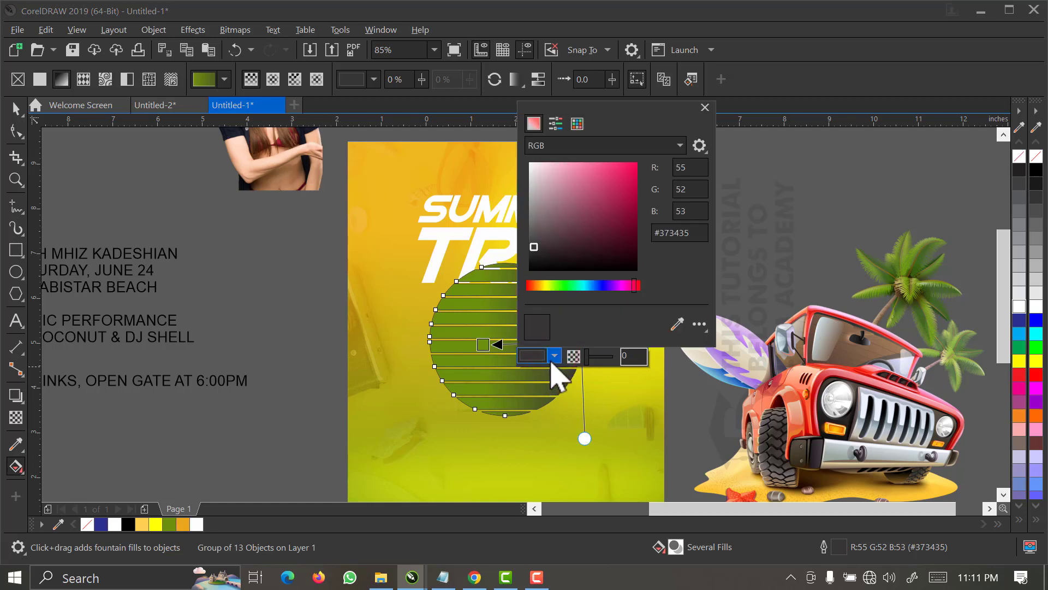
click(678, 322)
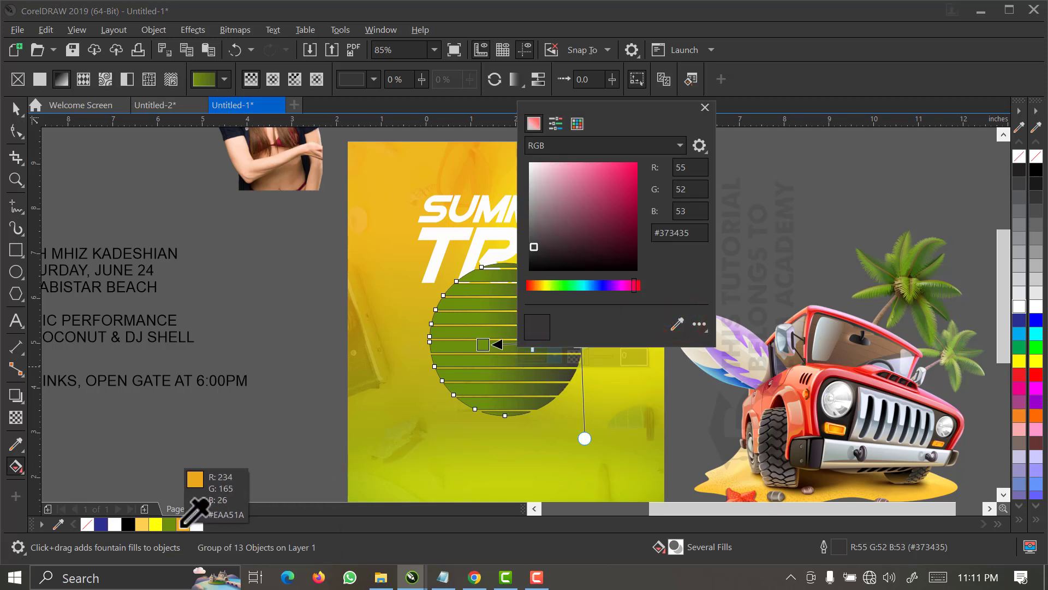
click(180, 524)
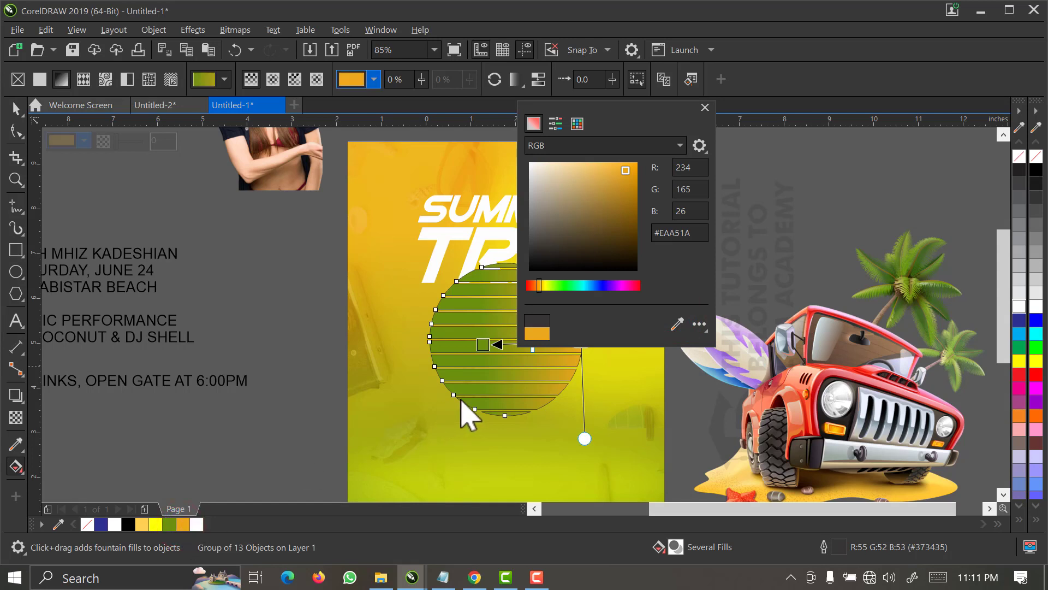
click(485, 358)
Extend the gradient's green node slightly further left and remove the striped circle's outline.
drag(483, 345, 461, 345)
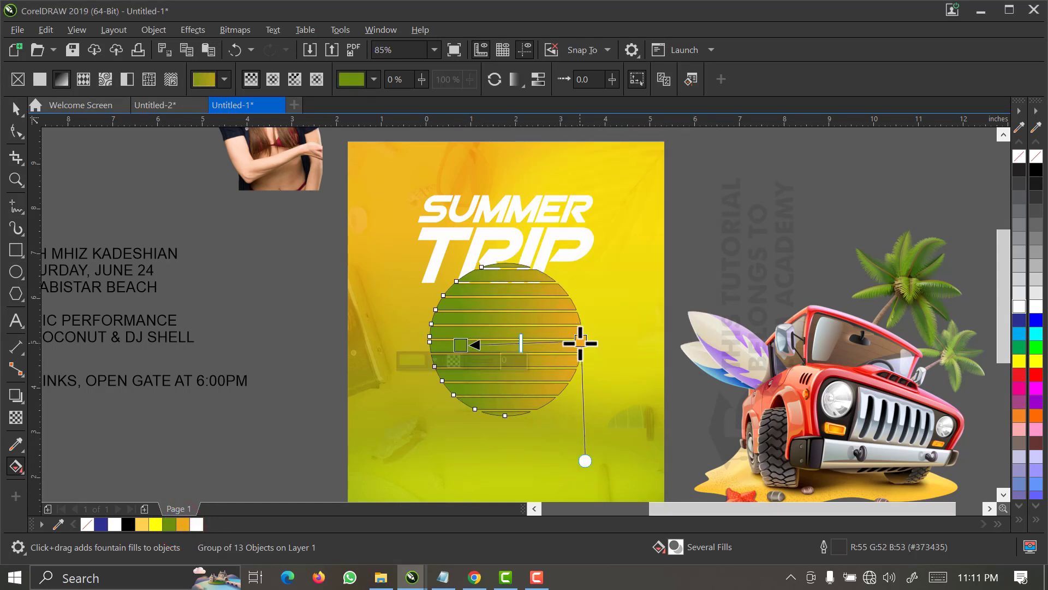
drag(458, 345, 463, 345)
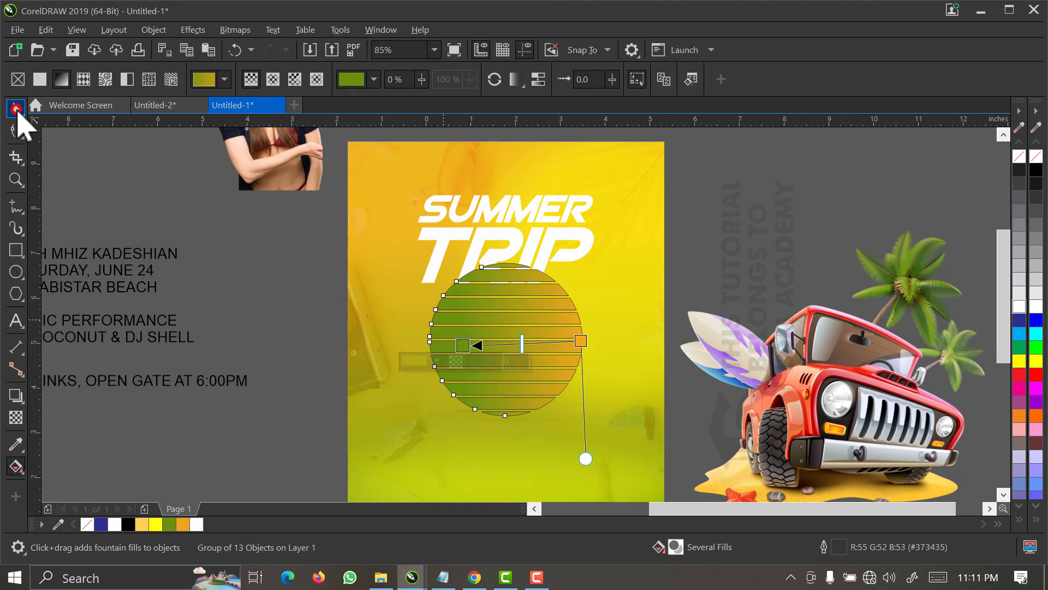
click(16, 110)
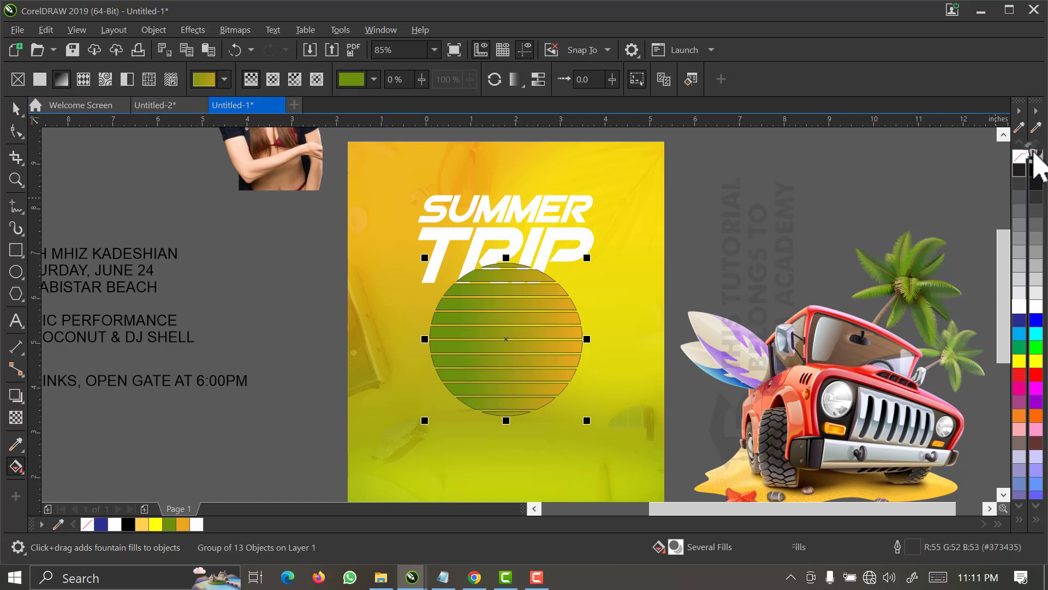
right_click(1022, 156)
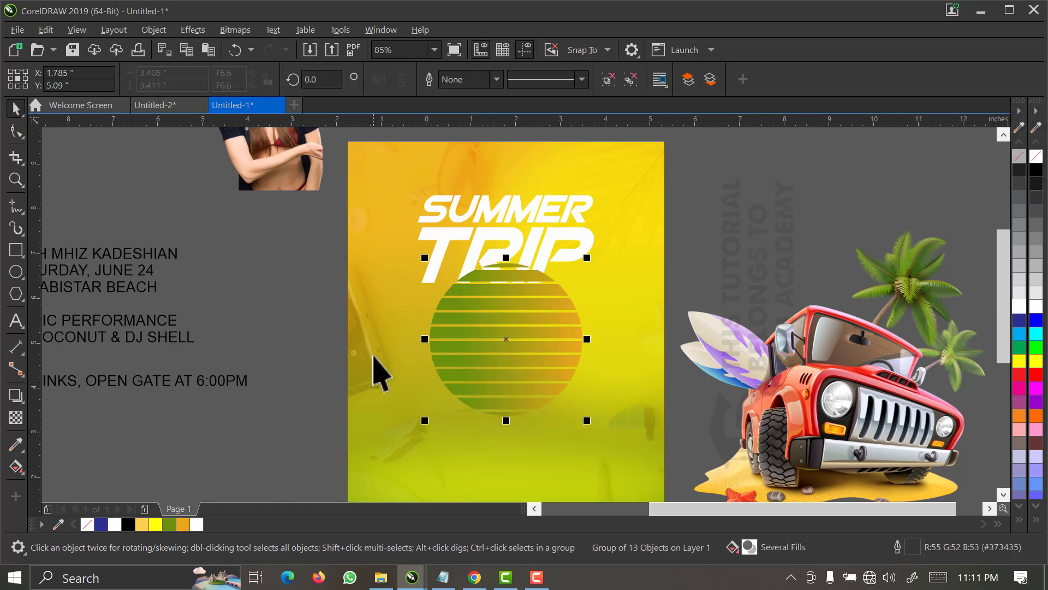
Apply a linear fountain transparency at -90° from the striped circle's centre downward, fading out its lower part.
key(z)
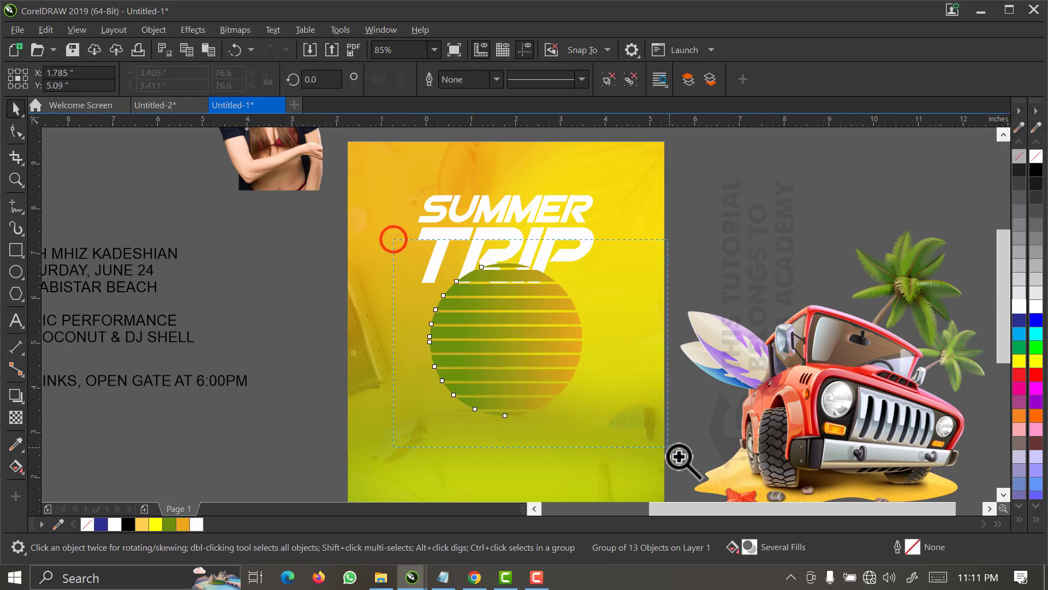
click(680, 468)
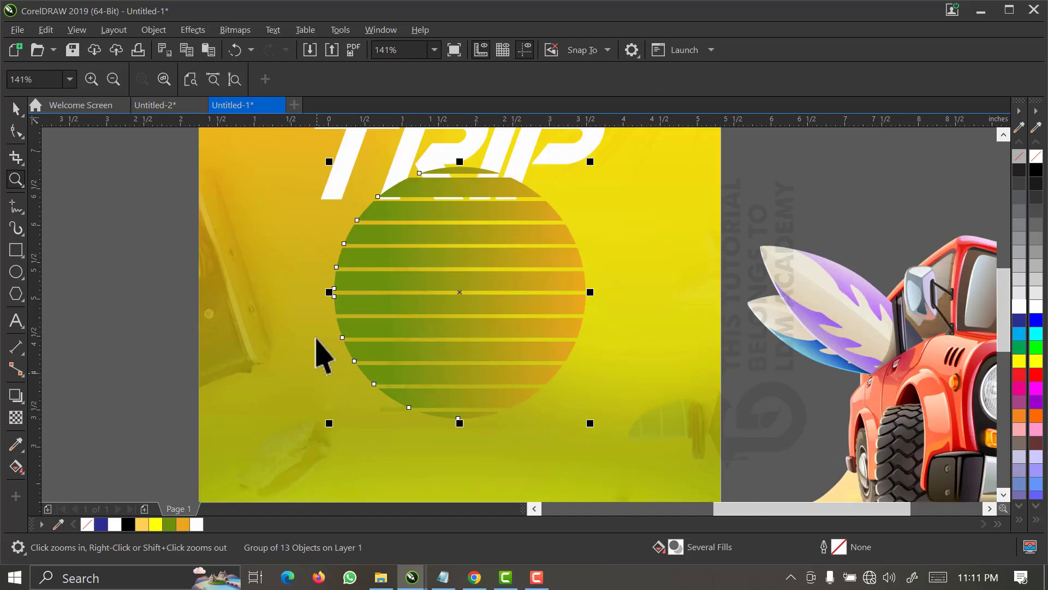
click(16, 416)
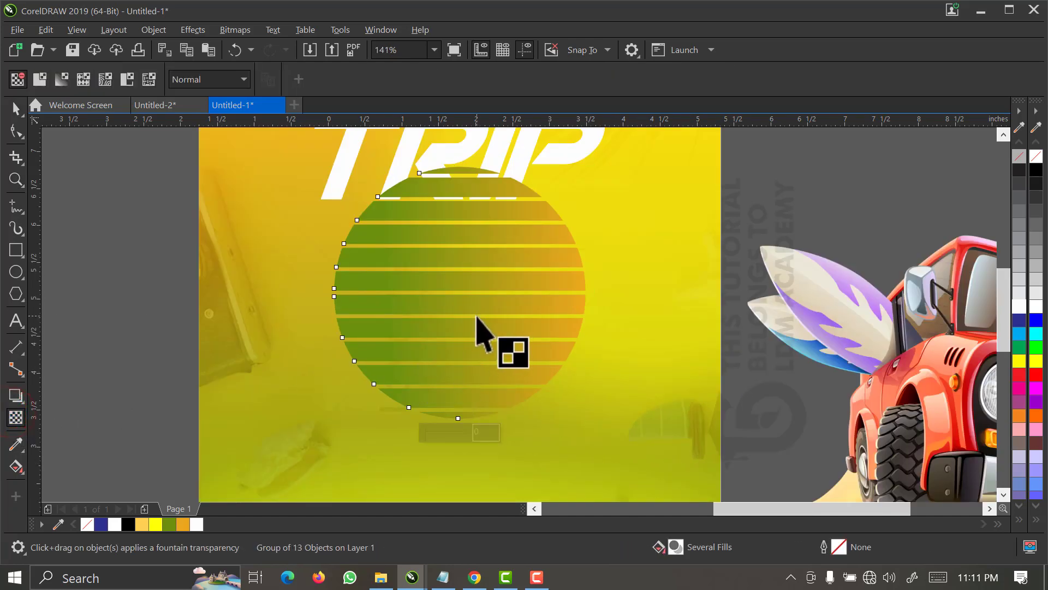
drag(466, 314, 469, 418)
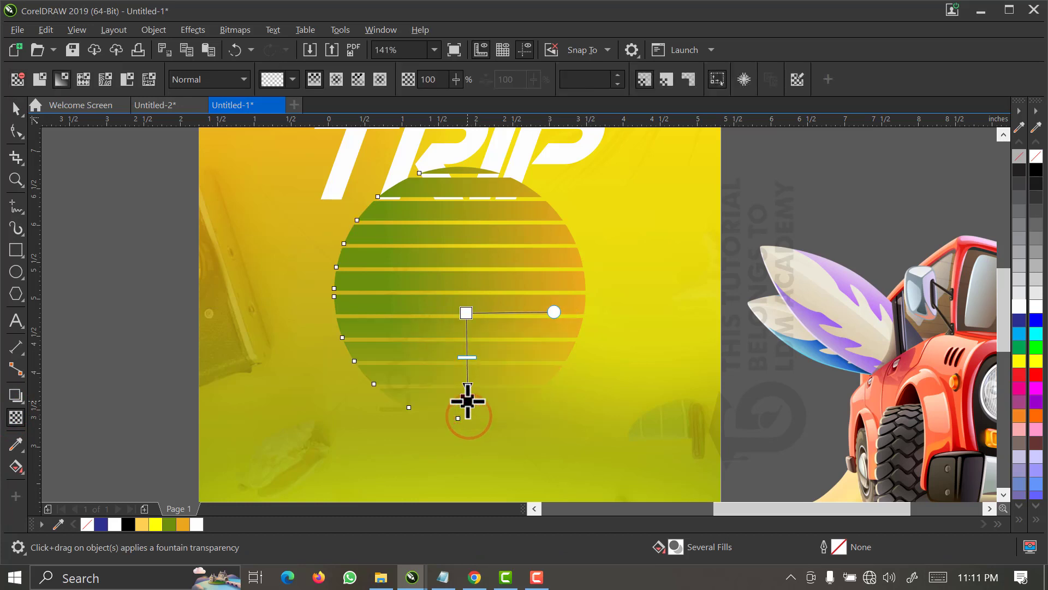
click(468, 401)
drag(467, 313, 468, 295)
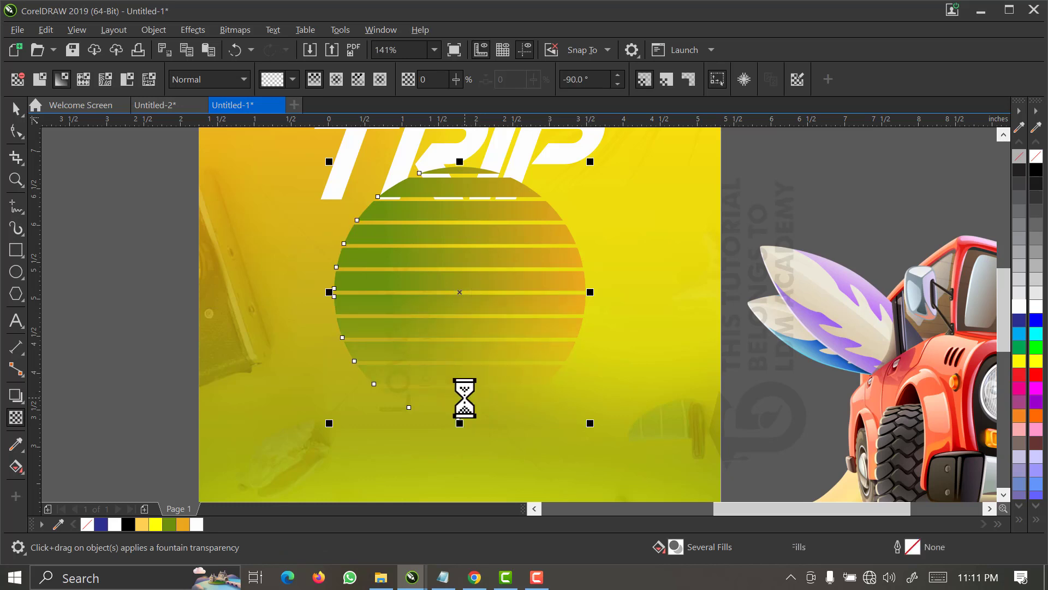
Shorten the circle's transparency fade by moving its fully transparent node slightly upward.
key(space)
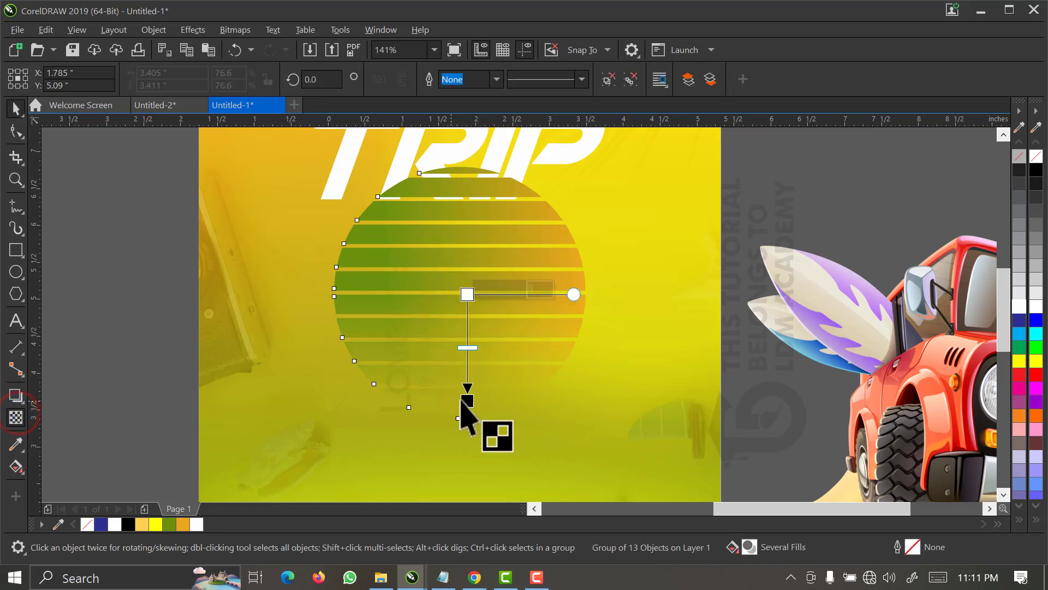
key(space)
drag(467, 400, 466, 377)
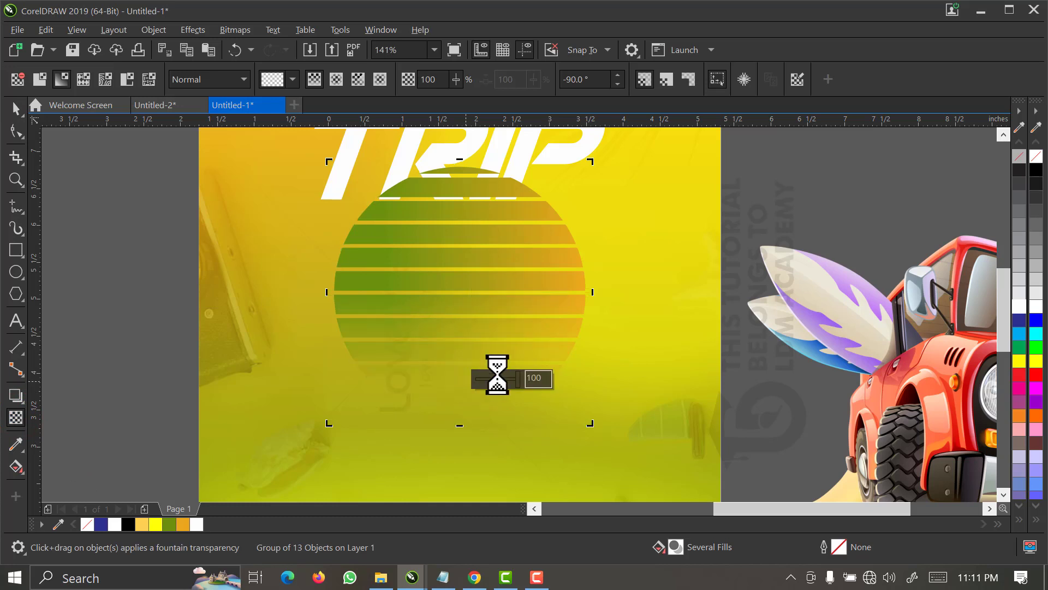
click(764, 169)
click(505, 216)
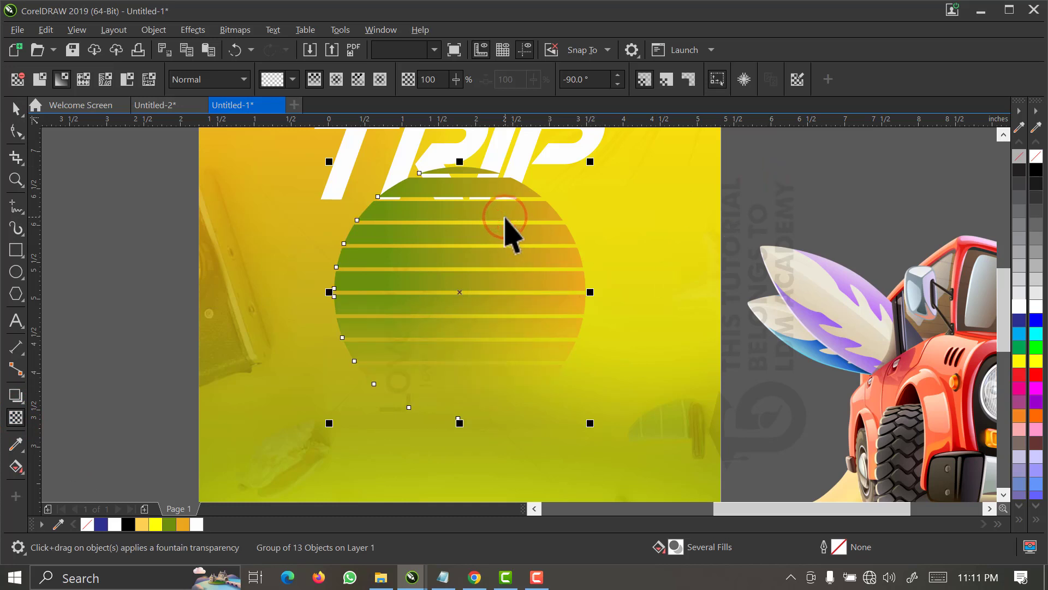
key(space)
Apply a Gaussian Blur with a 49-pixel radius to the striped gradient circle.
click(506, 243)
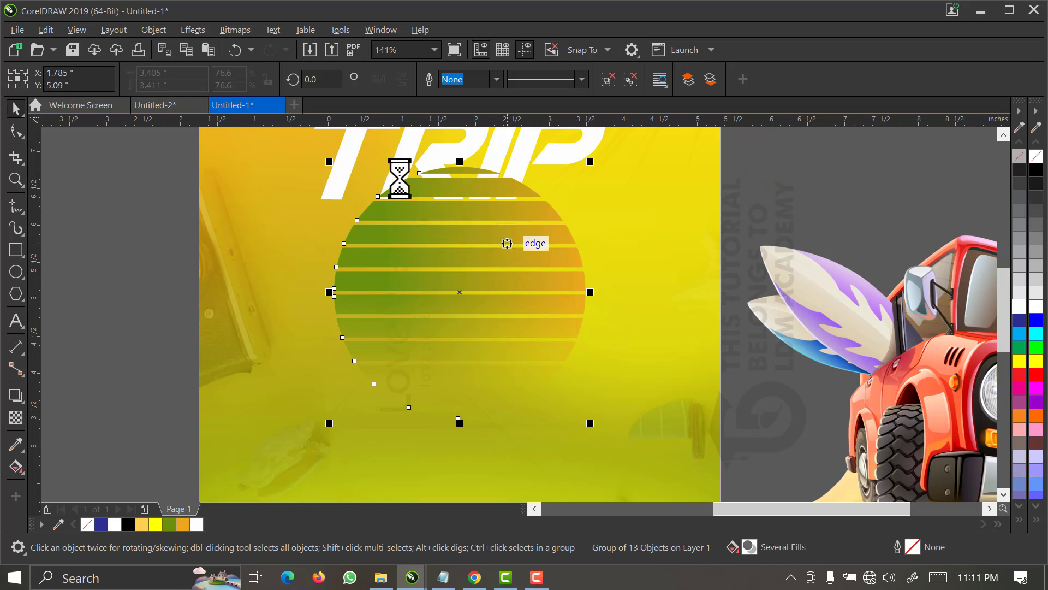
click(198, 31)
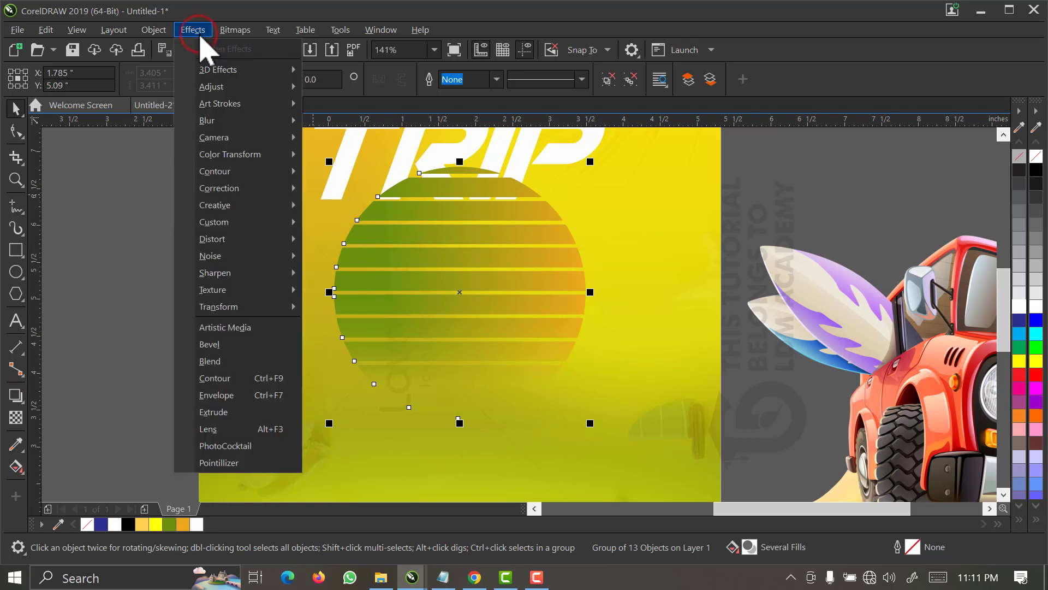
mouse_move(250, 125)
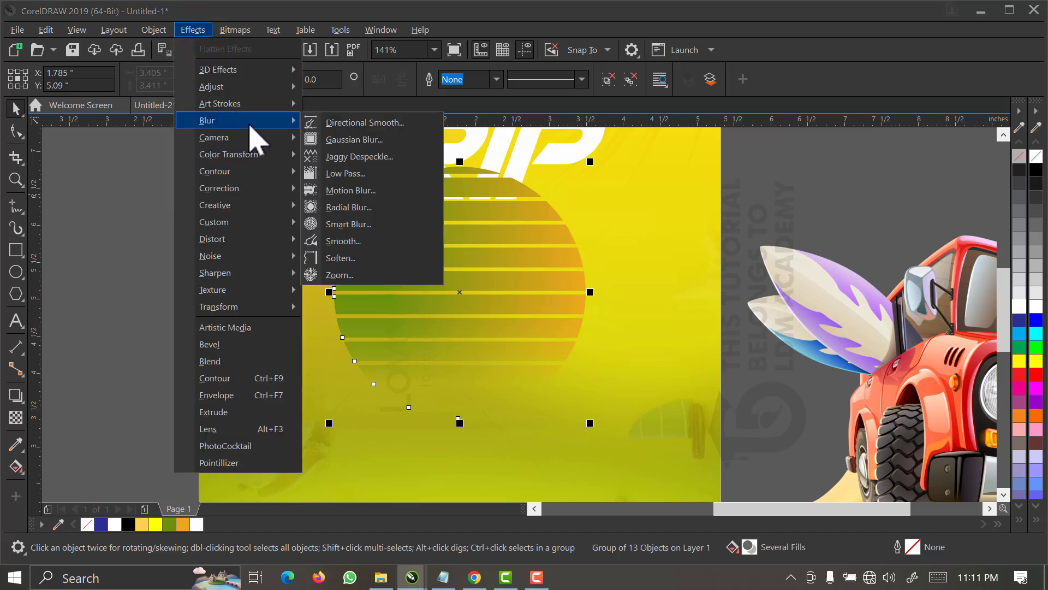
click(365, 140)
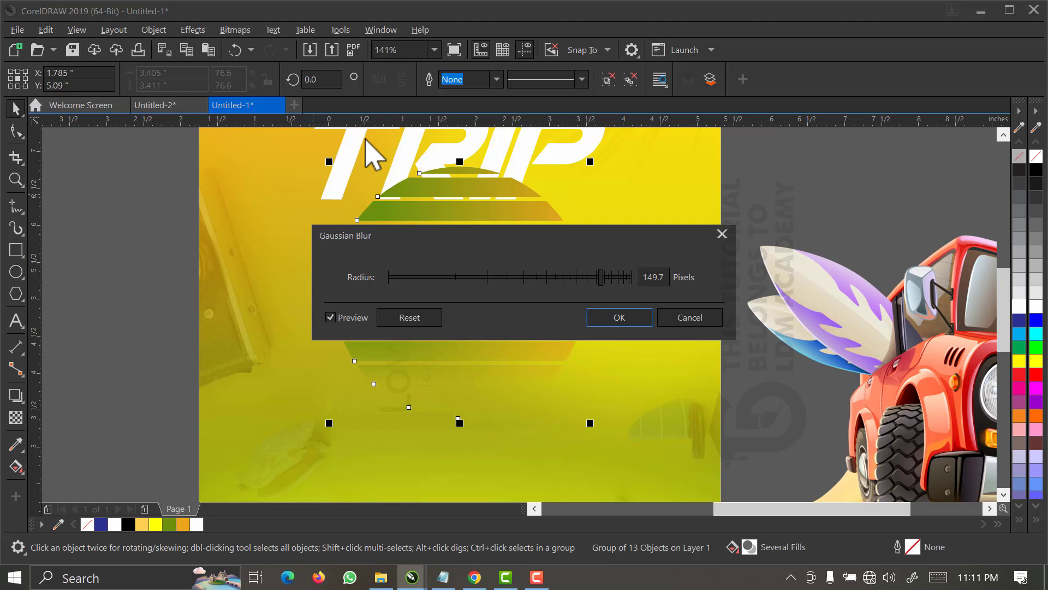
click(536, 278)
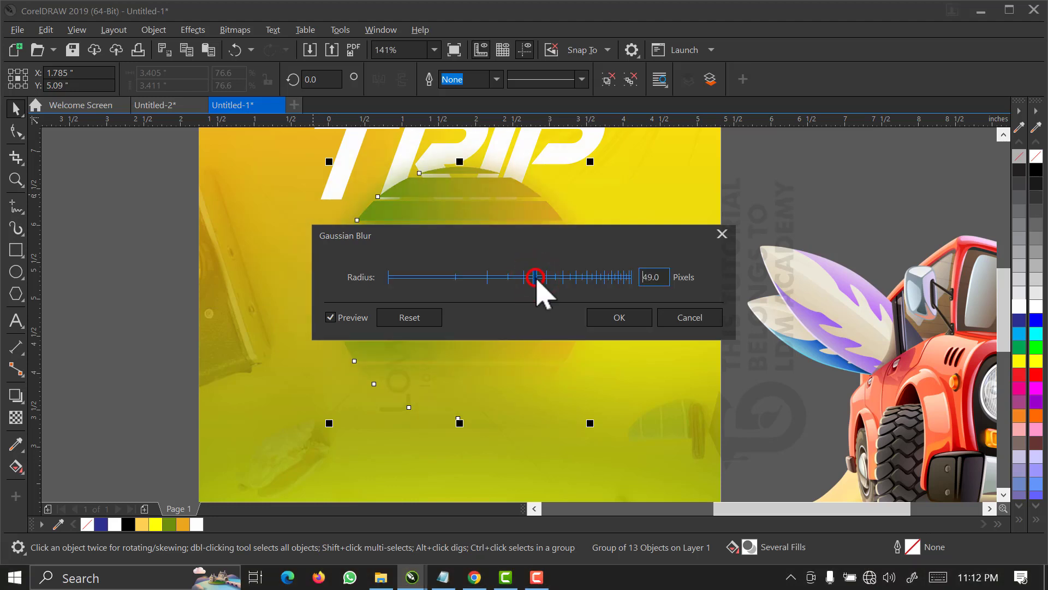
click(535, 277)
click(610, 320)
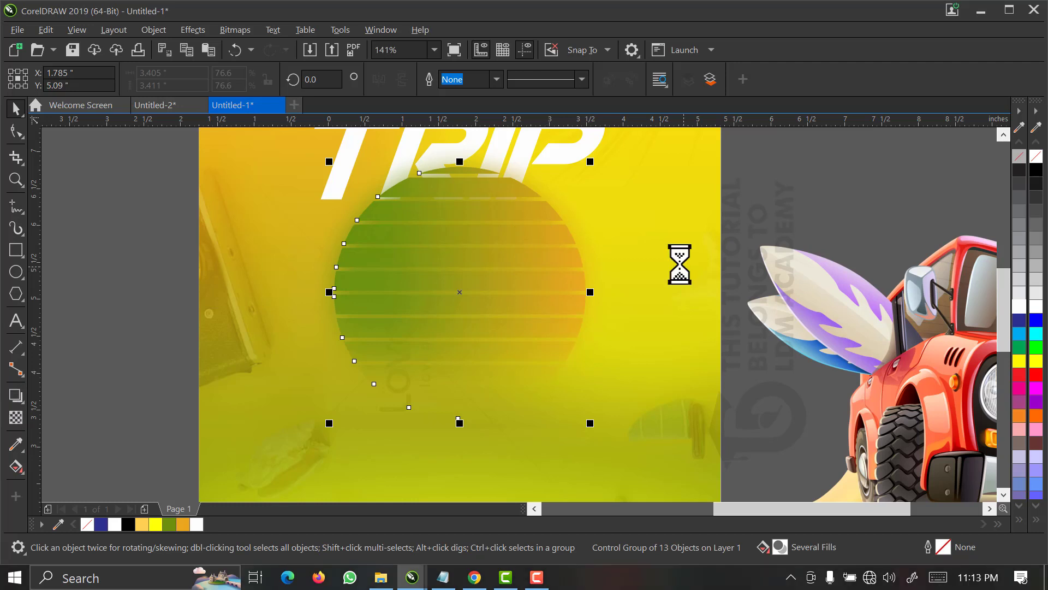
Apply a horizontal linear transparency to the sharp striped circle, opaque near its right edge and fully transparent from its centre leftward.
click(565, 264)
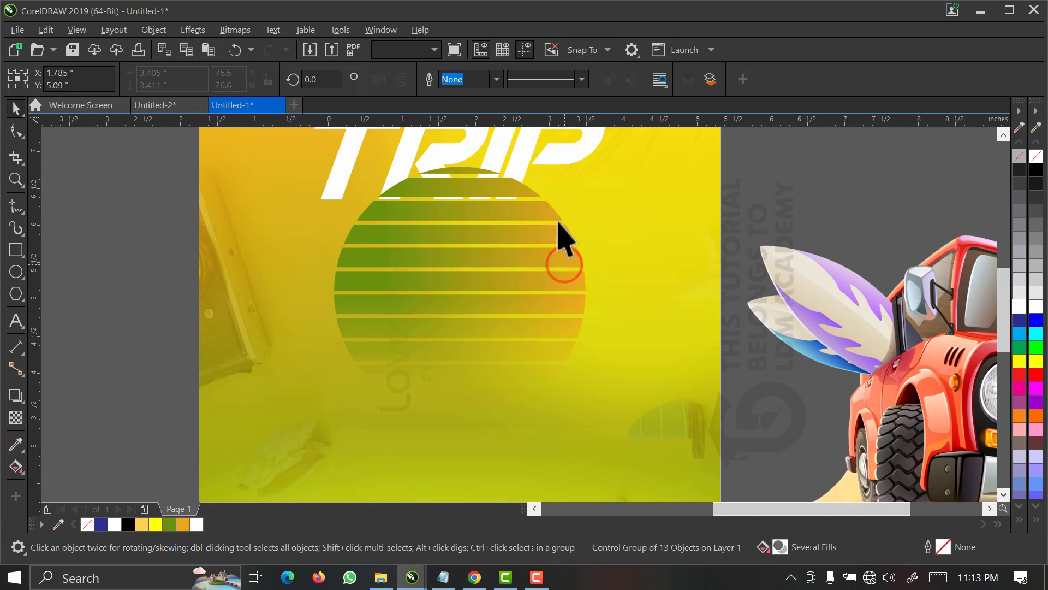
click(16, 417)
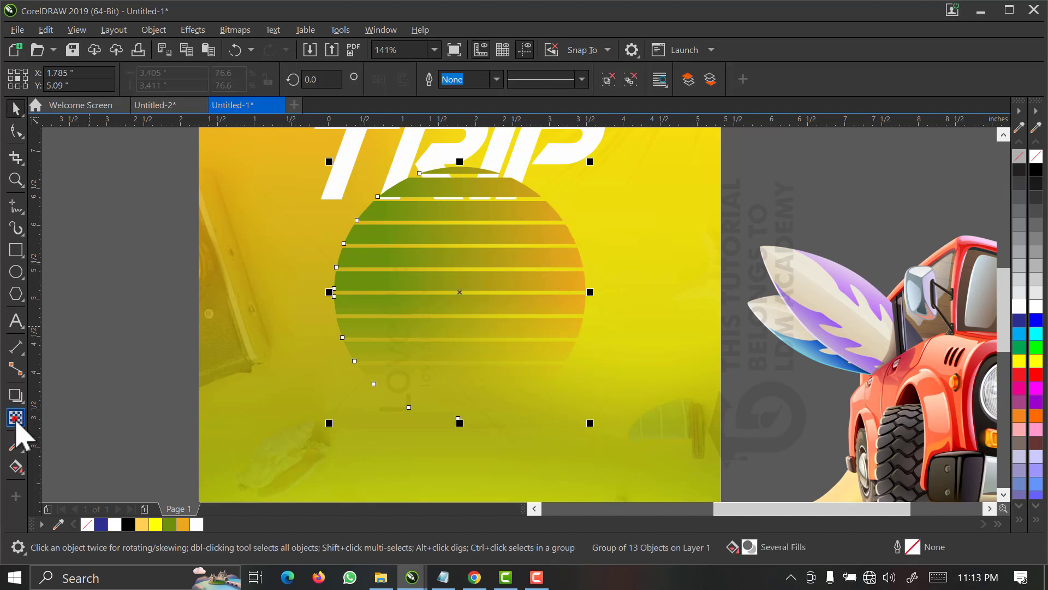
mouse_move(467, 295)
mouse_down()
mouse_move(557, 295)
mouse_move(451, 282)
mouse_up()
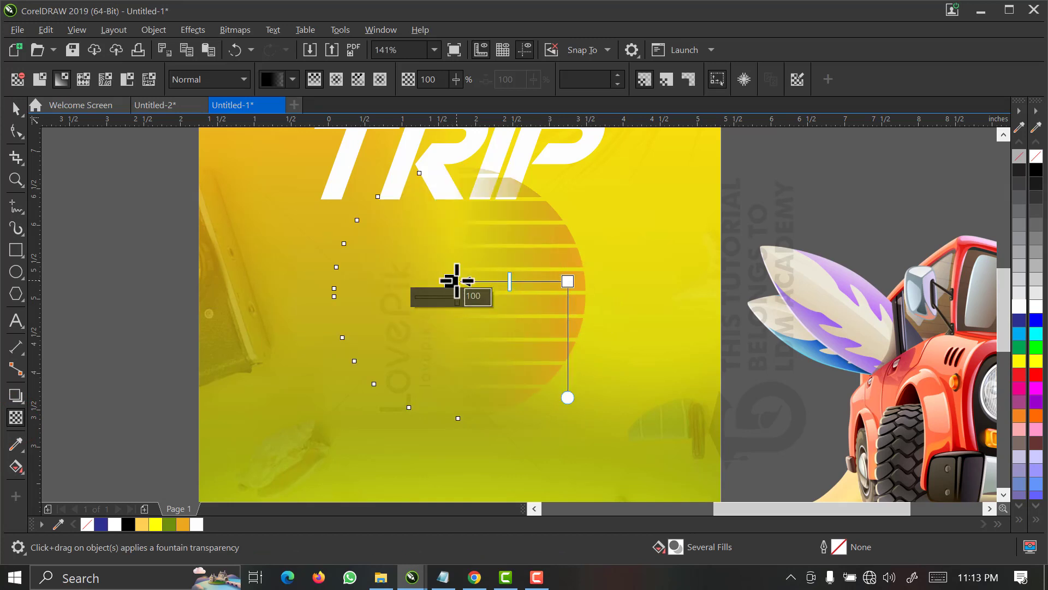
mouse_move(456, 281)
mouse_down()
mouse_move(479, 279)
mouse_move(459, 280)
mouse_up()
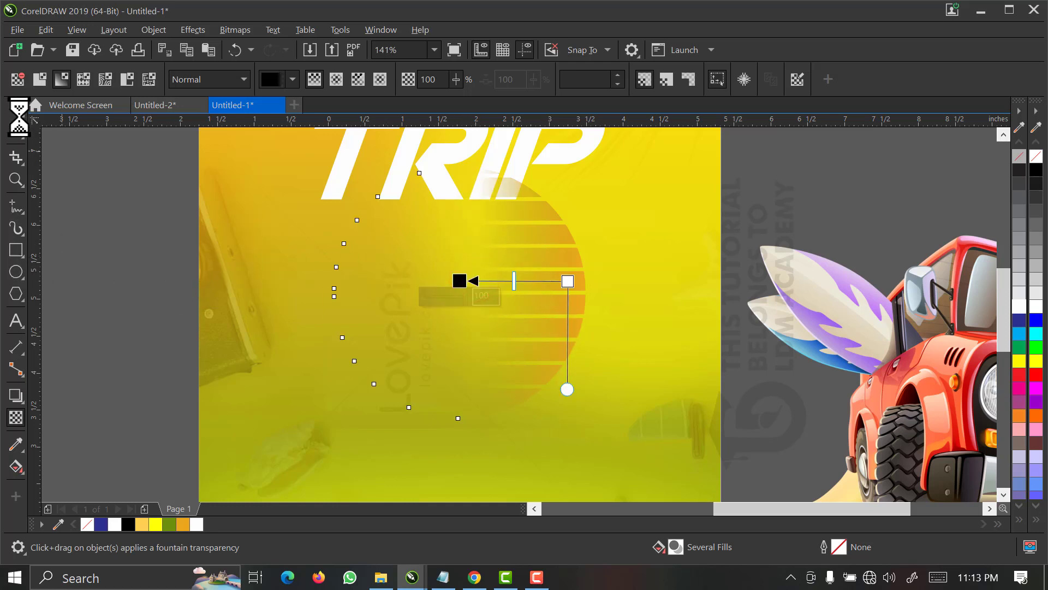
click(16, 110)
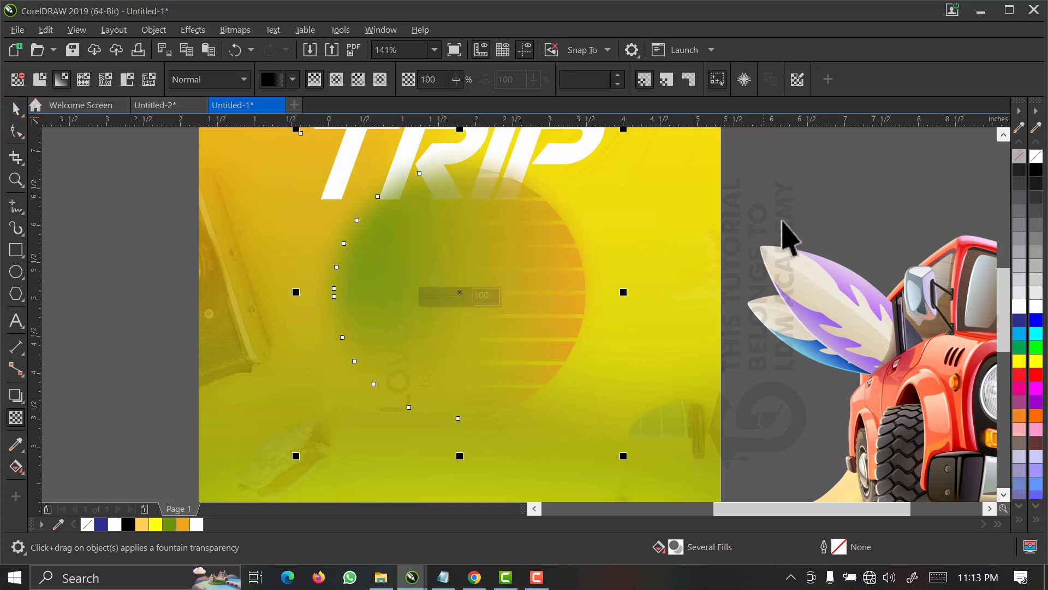
click(798, 203)
key(space)
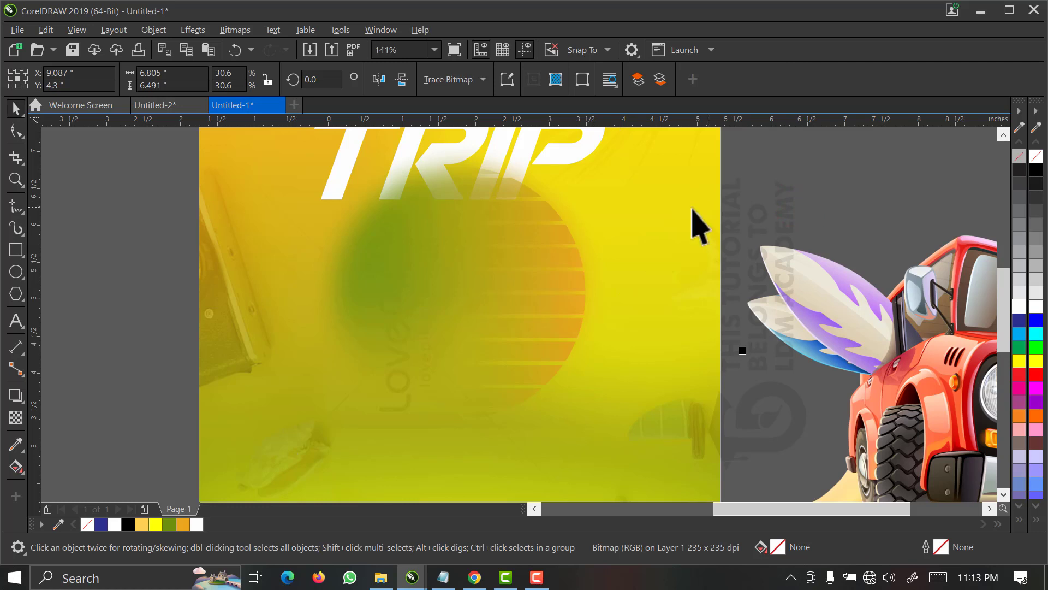
Move the jeep illustration slightly right and down, further away from the flyer page.
click(779, 164)
click(848, 160)
scroll(661, 293, down, 2)
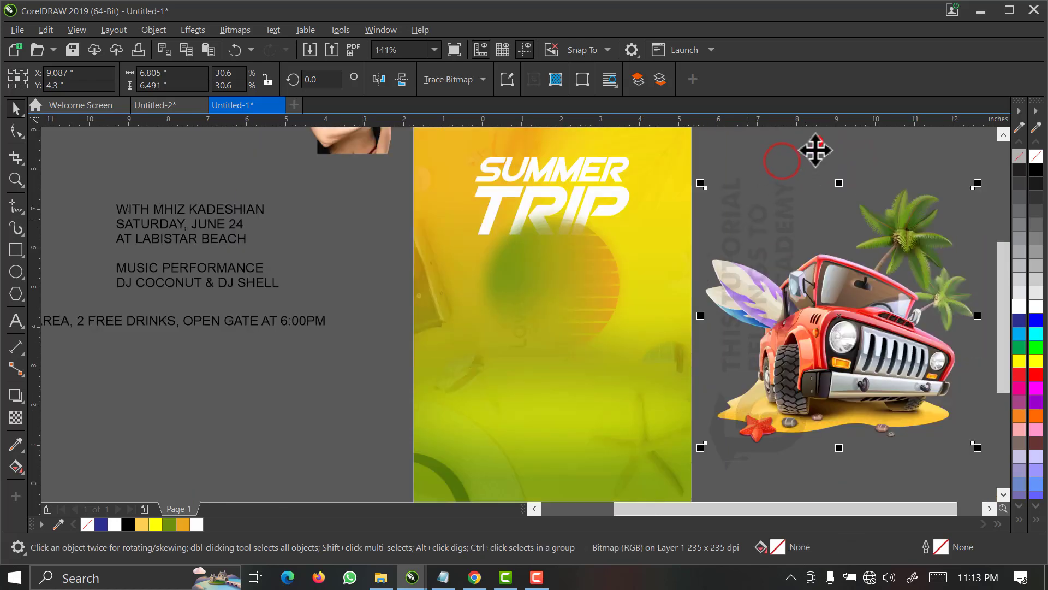
click(841, 282)
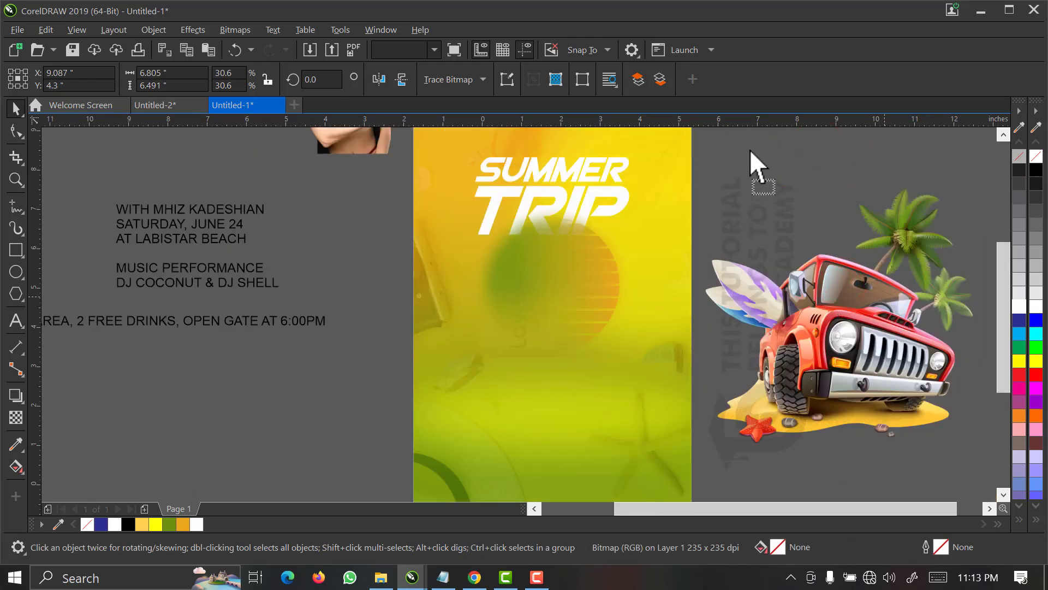
drag(750, 151, 760, 140)
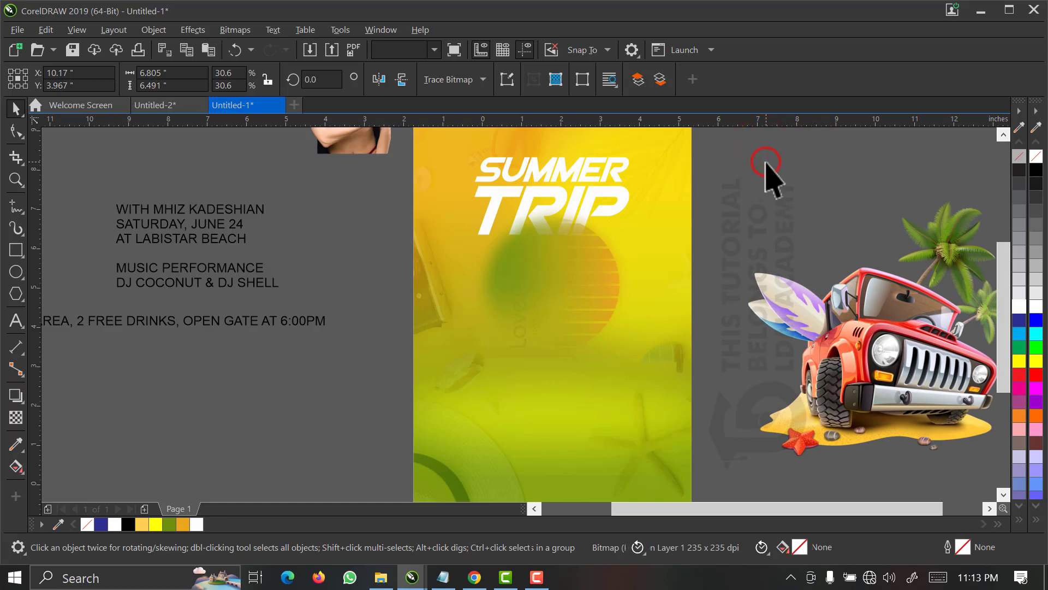
Select the overlapping sharp and blurred circles and scale them up together about their centre.
click(766, 162)
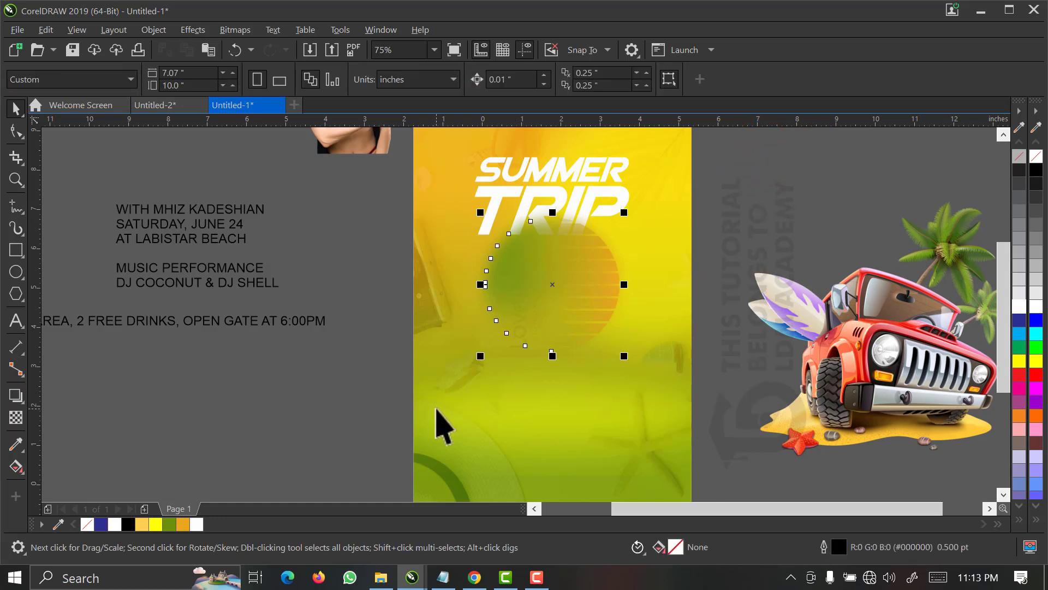
drag(481, 357, 448, 389)
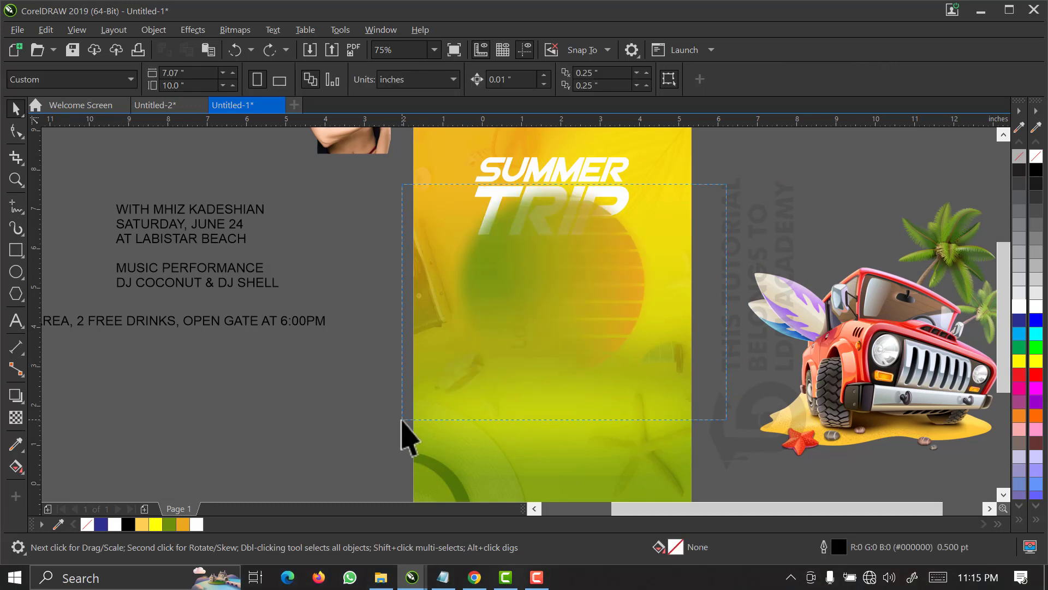
click(393, 294)
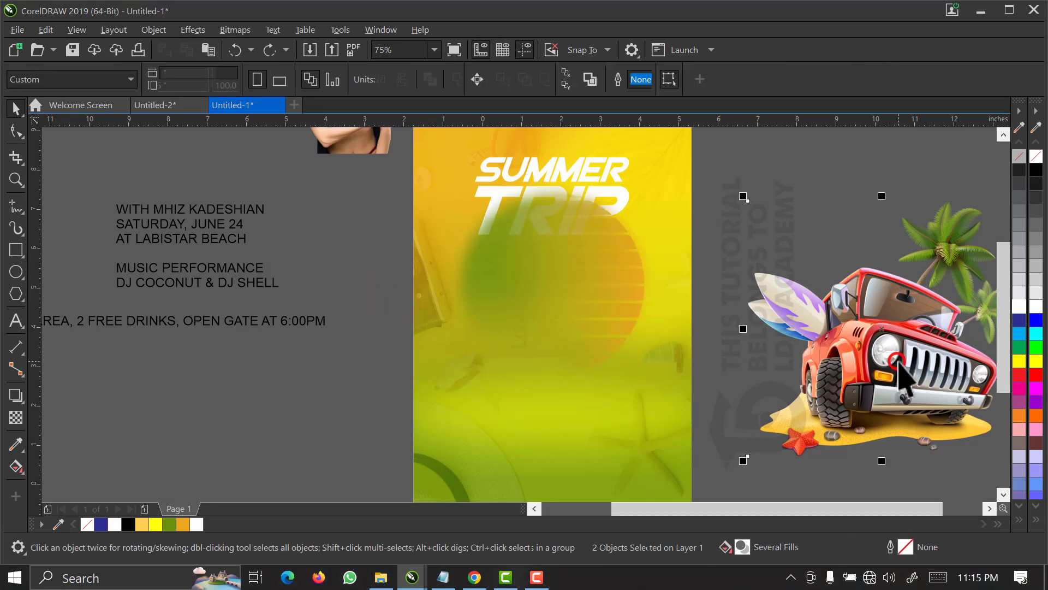
Place the jeep illustration over the circle below the title and scale it down to about 5.01 × 4.78 inches.
click(904, 418)
drag(871, 418, 617, 377)
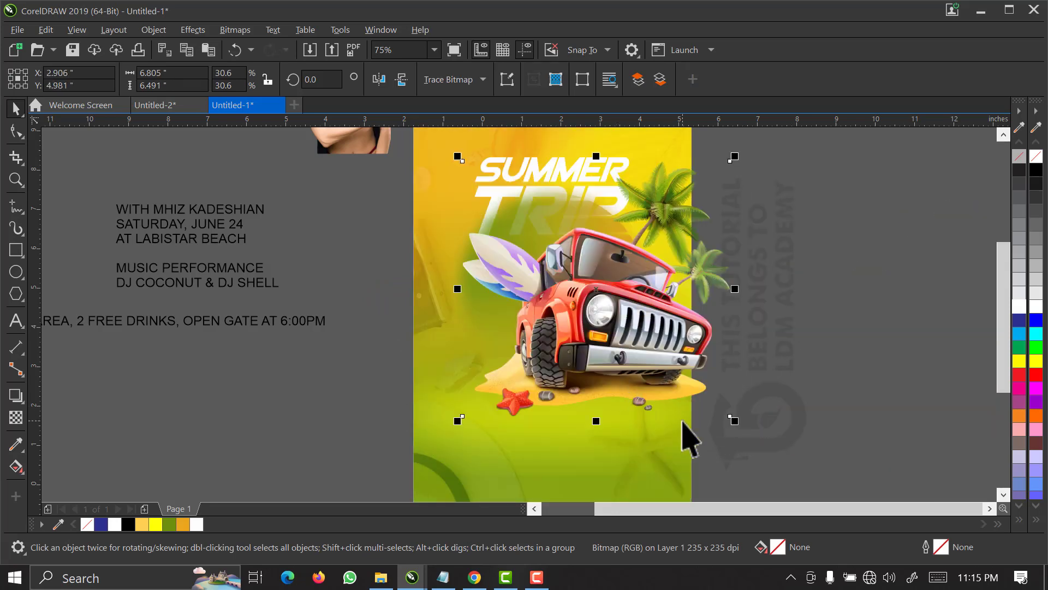
drag(737, 419, 655, 397)
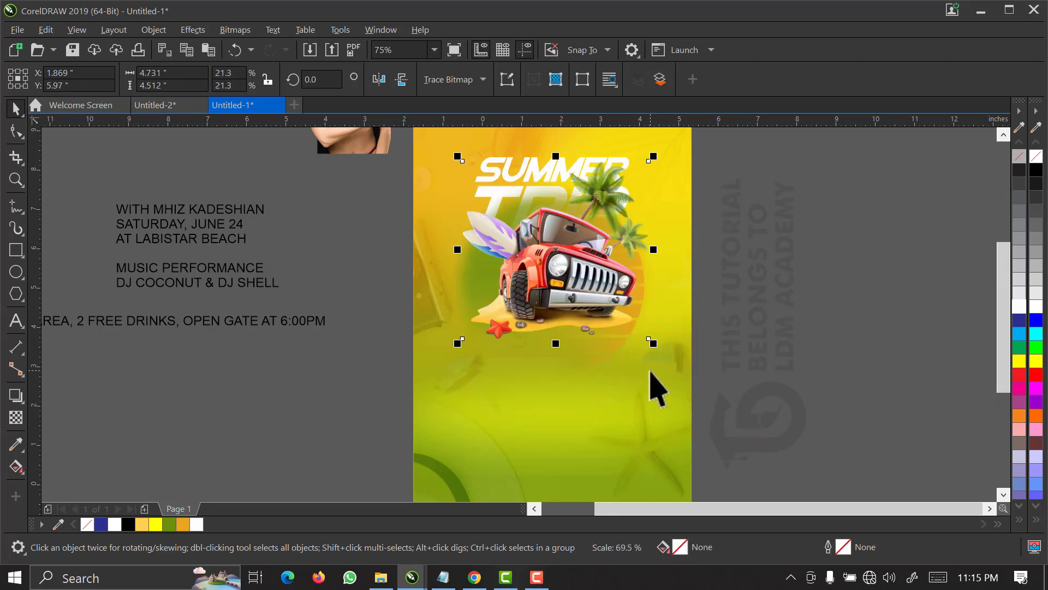
drag(591, 298, 585, 350)
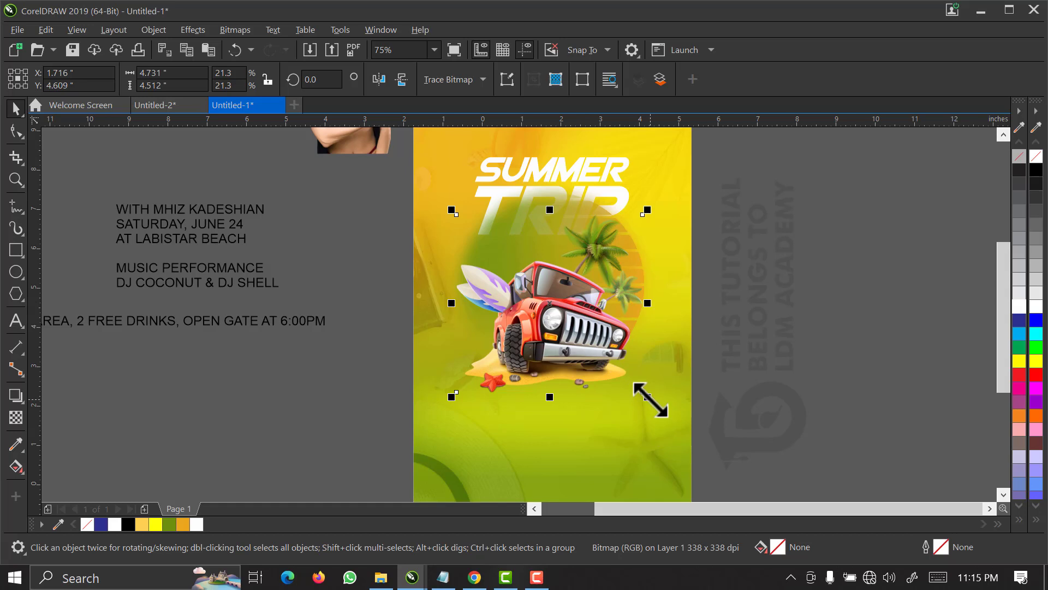
drag(650, 399, 663, 406)
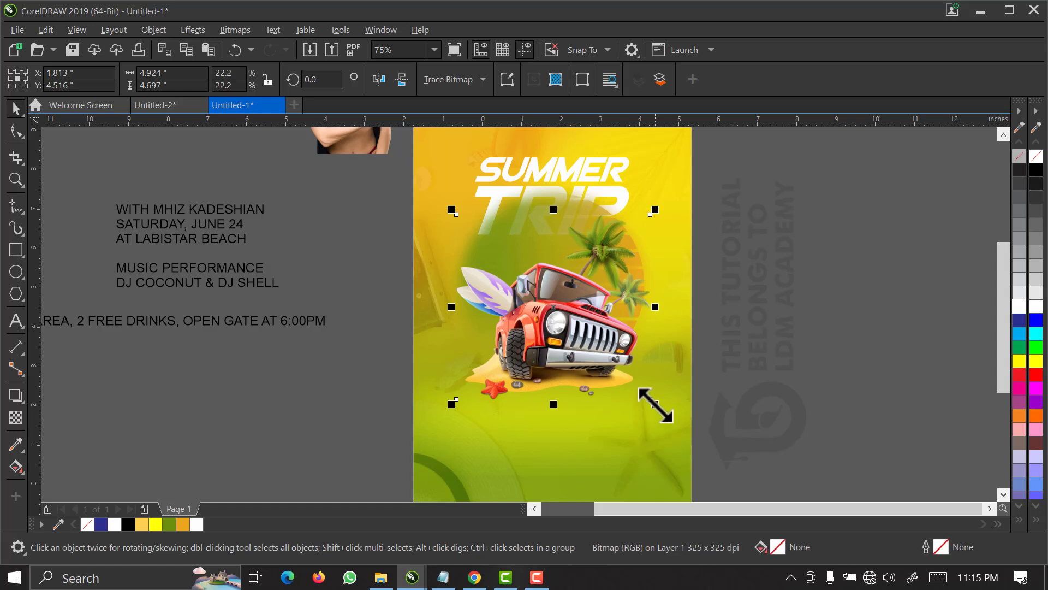
drag(655, 404, 660, 409)
click(728, 224)
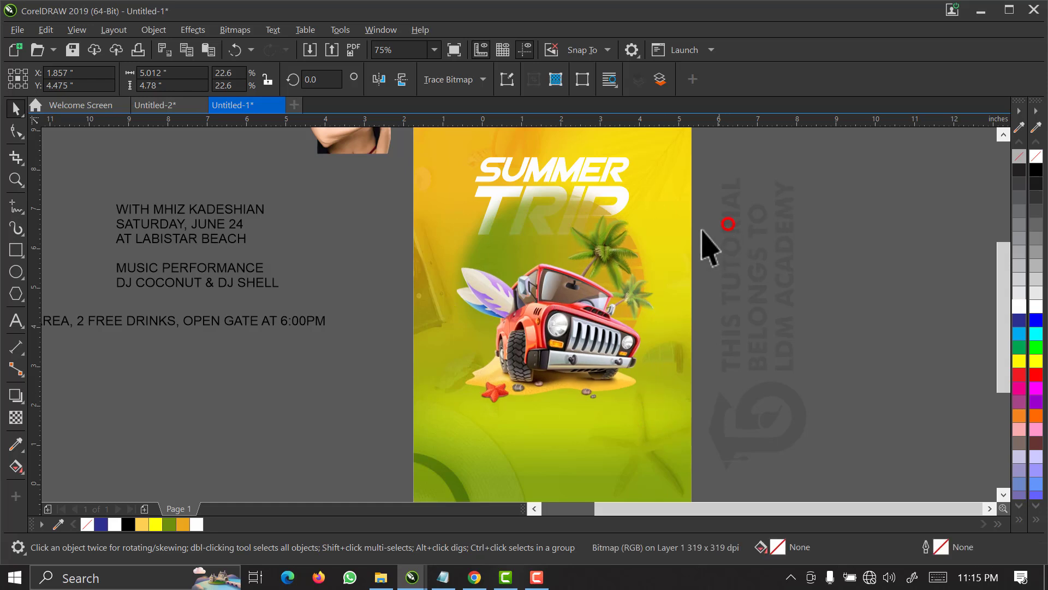
Bring the white SUMMER TRIP title in front of the circle and the jeep.
click(730, 141)
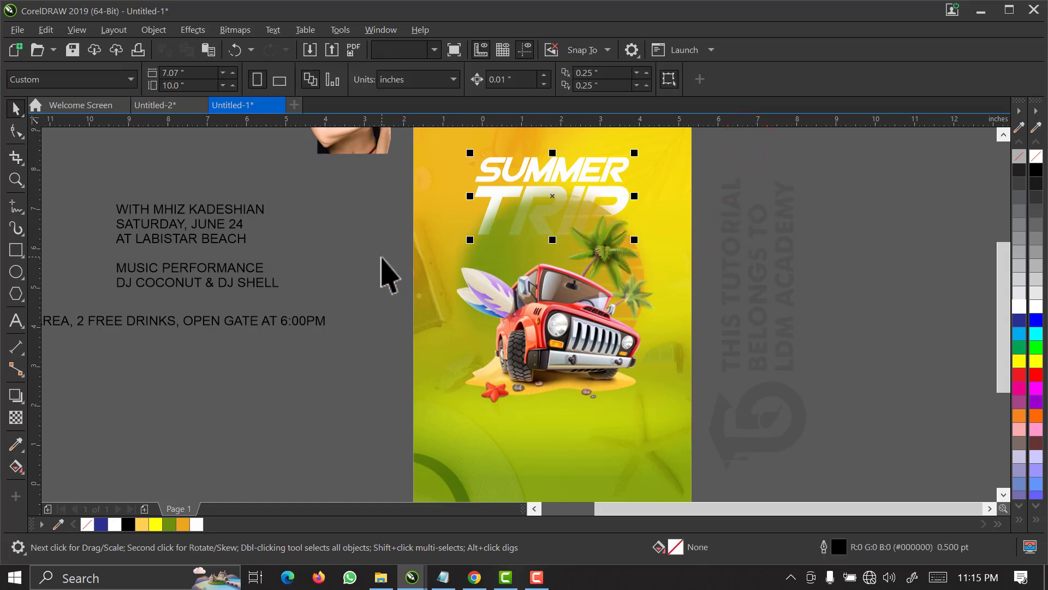
key(shift+Page_Up)
click(733, 223)
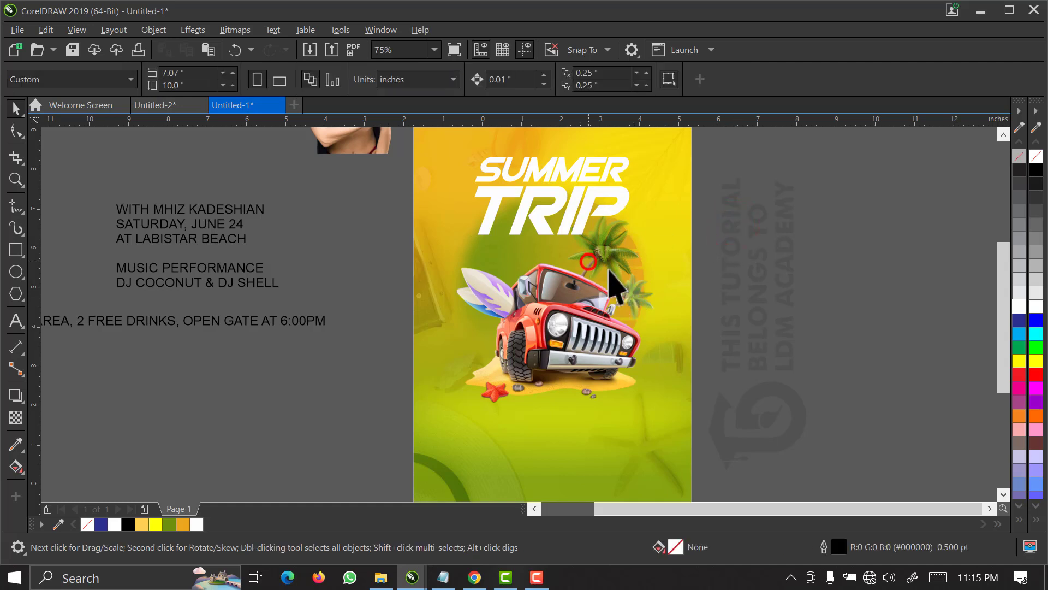
click(588, 261)
click(611, 347)
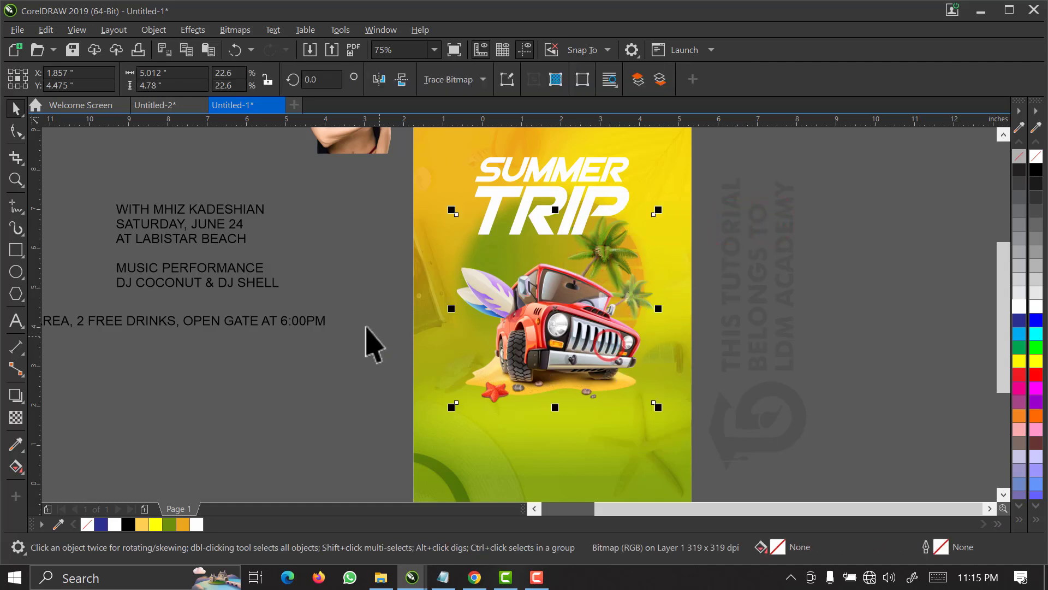
click(340, 291)
click(362, 238)
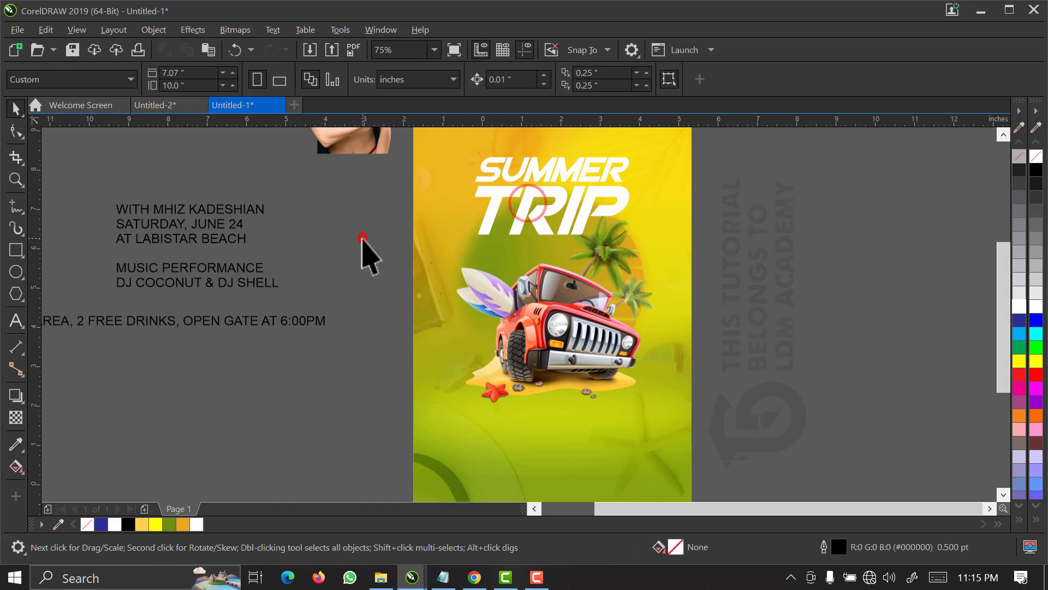
Place the woman in the striped hat above the jeep's left half, scaled to about 2.14 × 3.23 inches.
drag(343, 145, 530, 333)
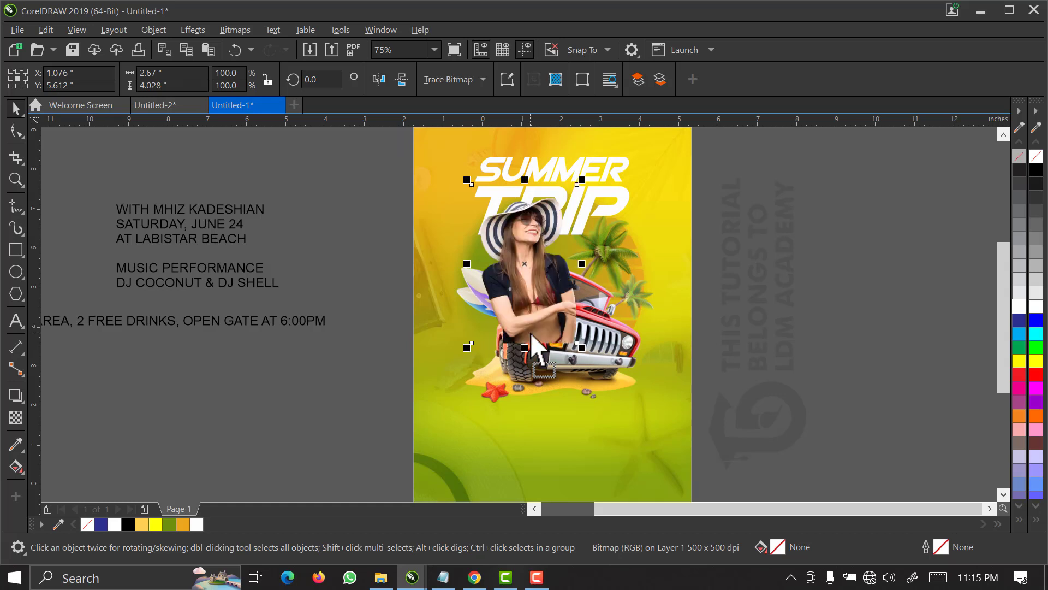
drag(581, 347, 565, 334)
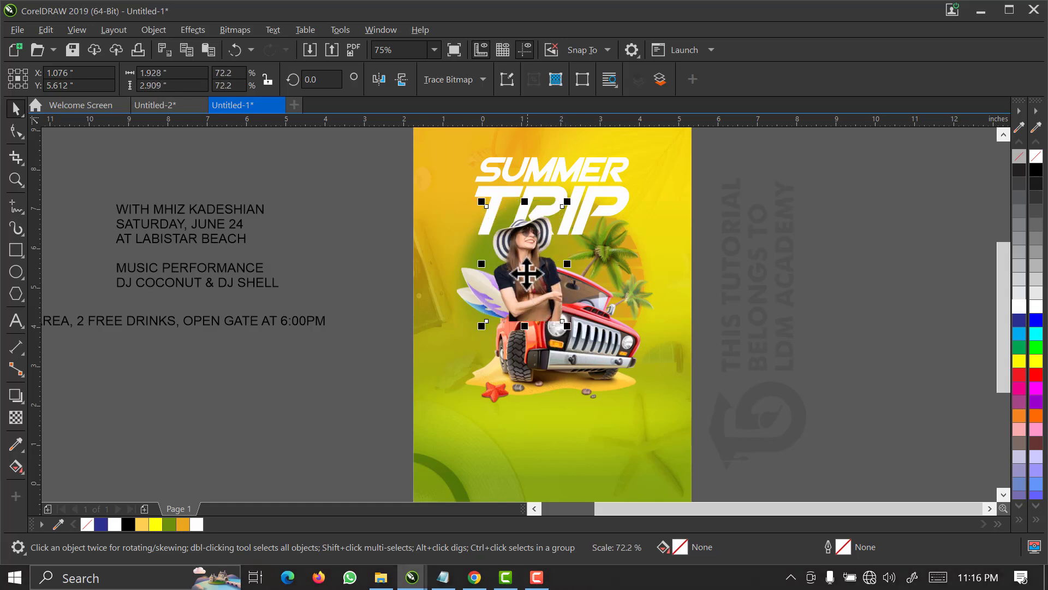
key(F2)
drag(387, 170, 737, 361)
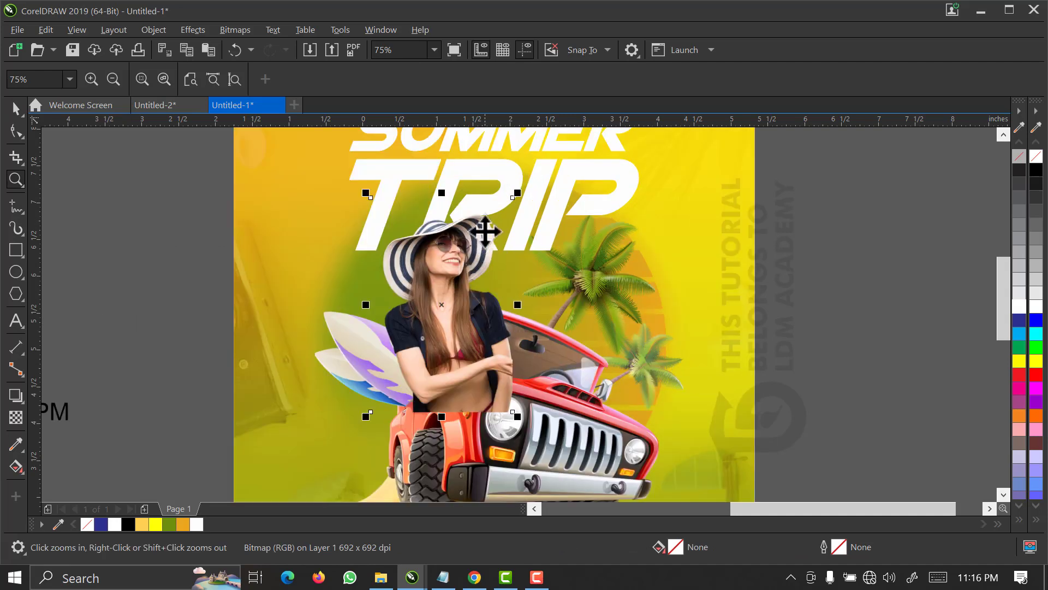
drag(518, 191, 535, 179)
drag(477, 304, 467, 300)
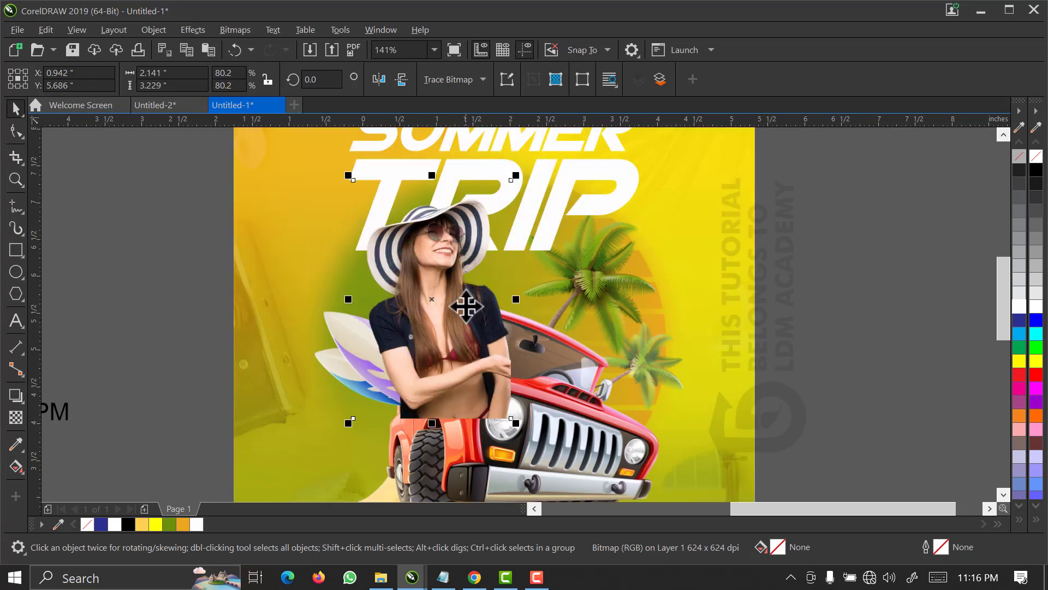
Bring the jeep illustration to the front so it covers the woman's lower body.
click(564, 455)
key(shift+Page_Up)
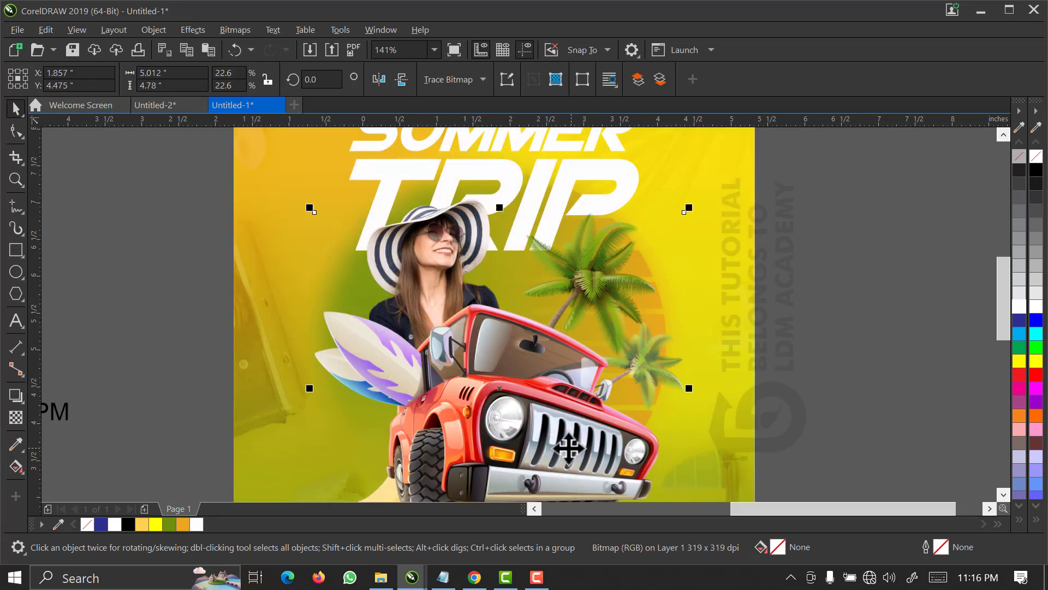
click(807, 249)
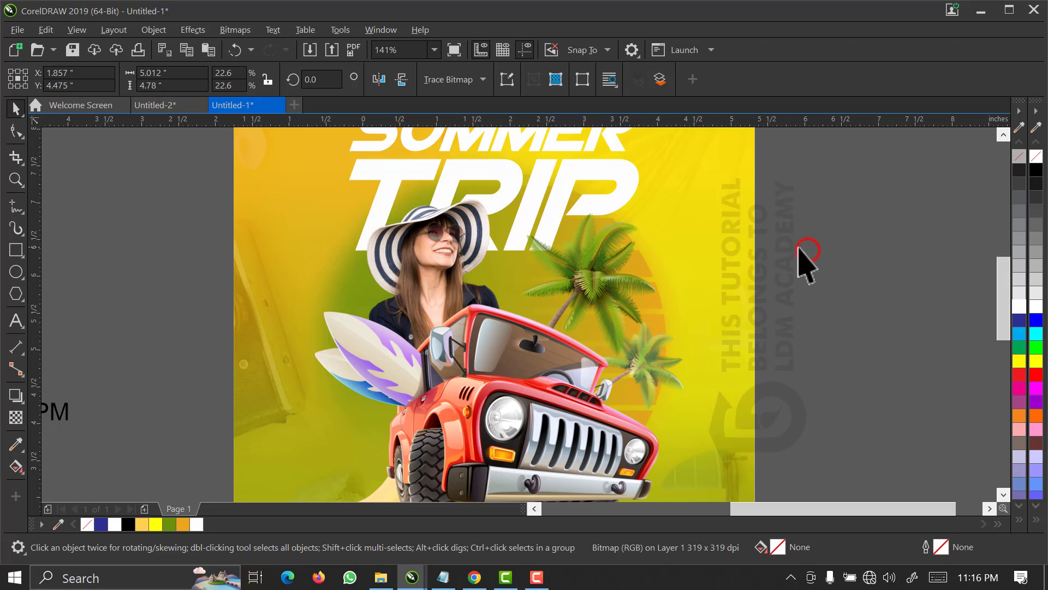
click(568, 186)
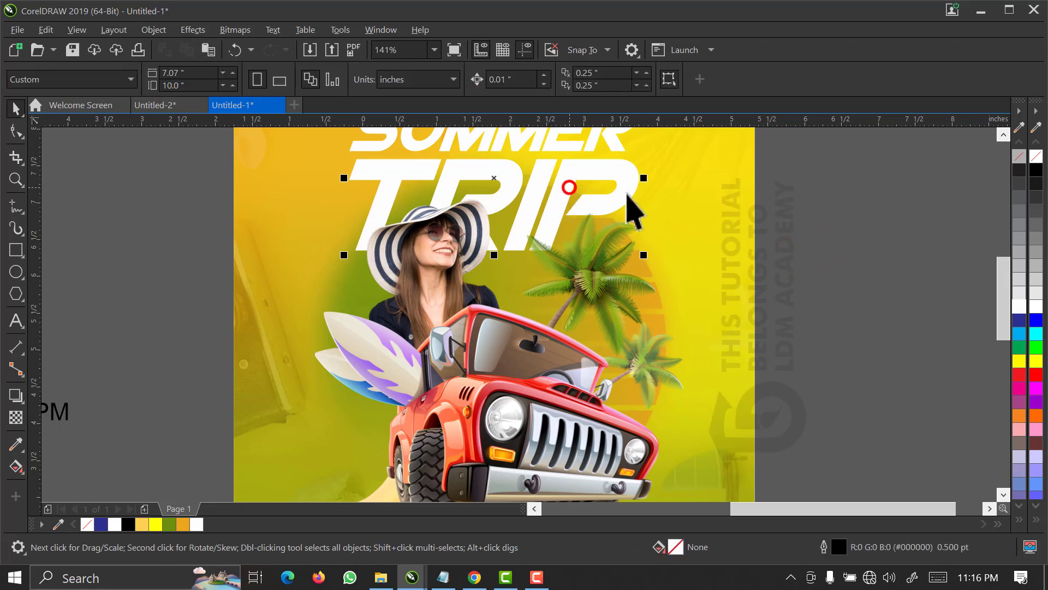
click(940, 268)
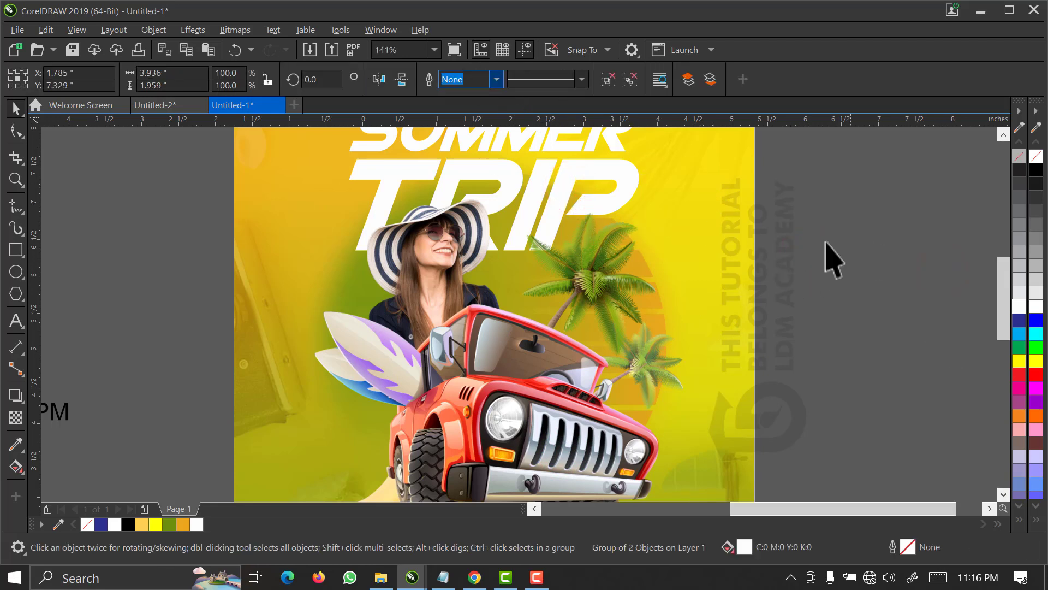
Add a black drop shadow to the white SUMMER TRIP title, cast downward from its upper edge, with opacity 100.
drag(1006, 316, 1001, 279)
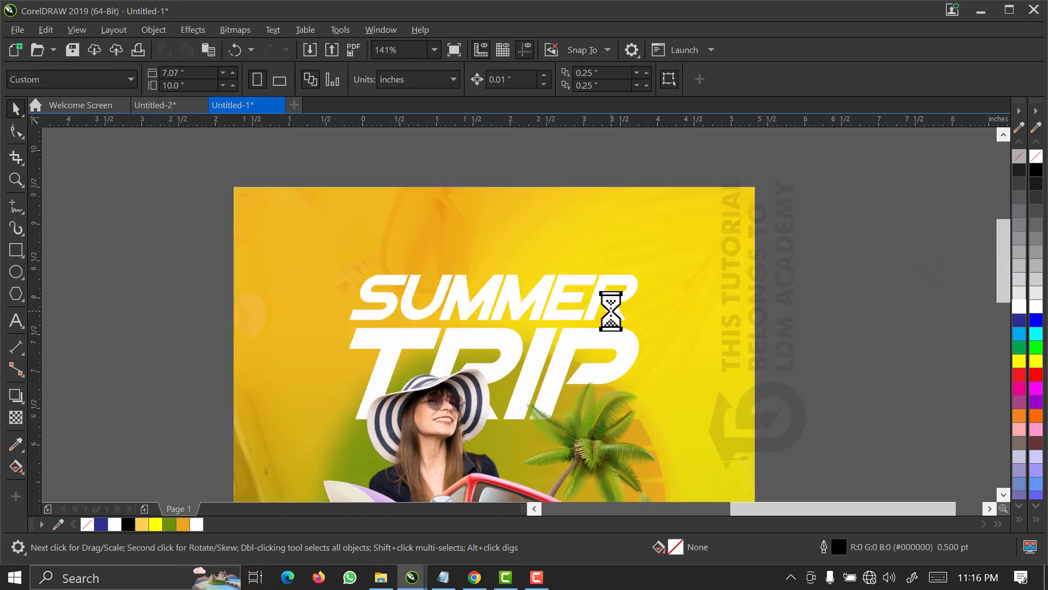
click(610, 302)
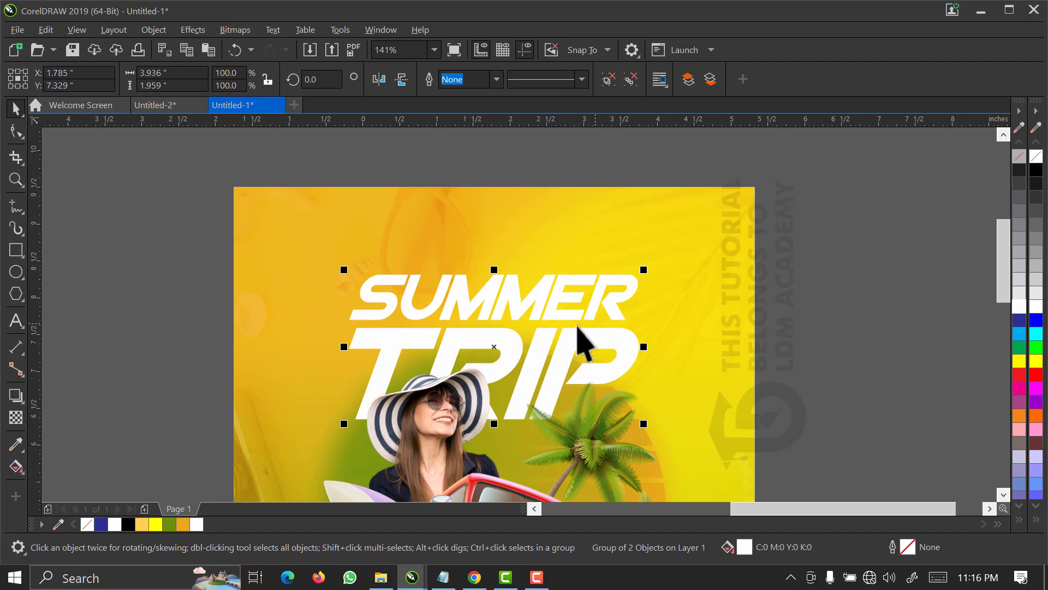
click(16, 395)
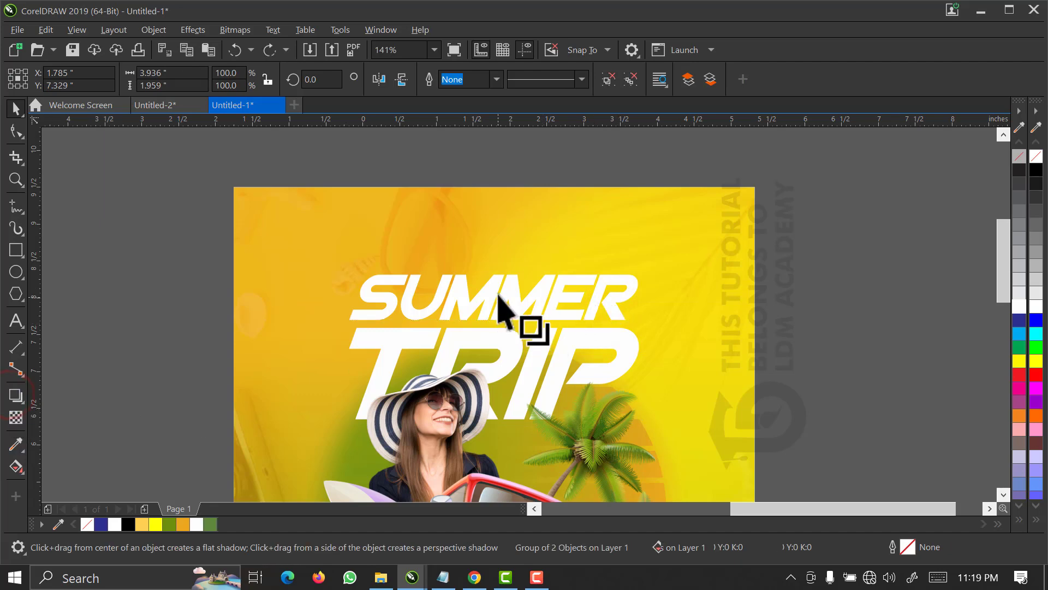
drag(498, 300, 487, 434)
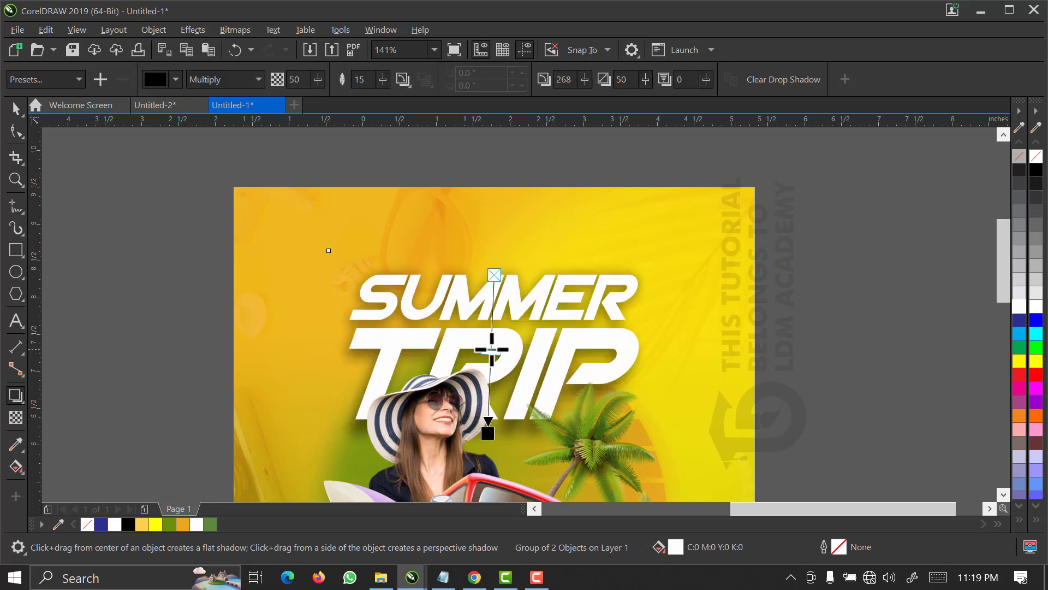
drag(492, 351, 502, 467)
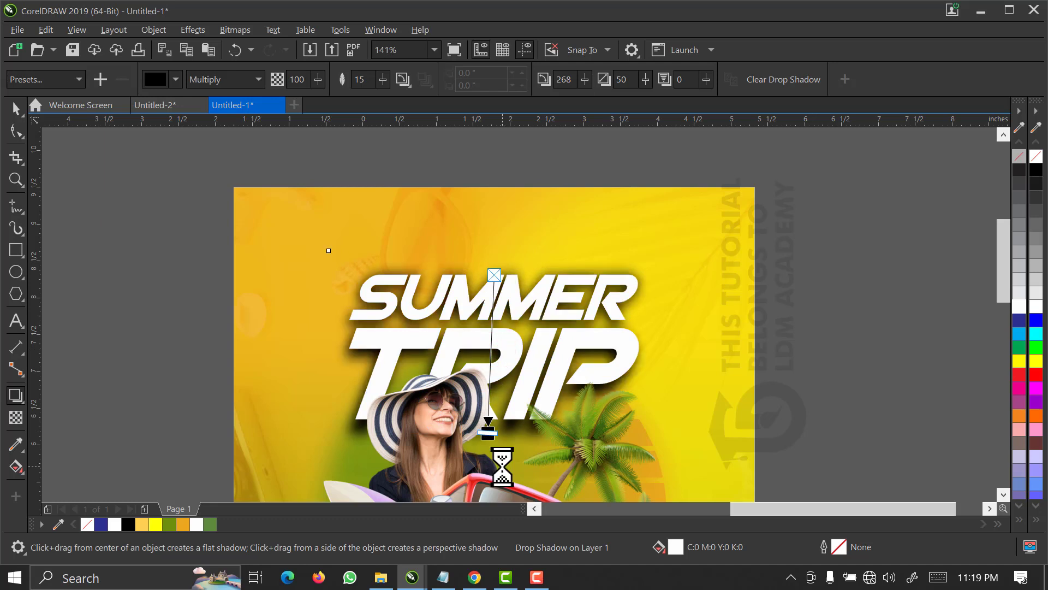
Set the title shadow's feather direction to Outside, its feathering to 3 and its opacity to 89.
click(402, 80)
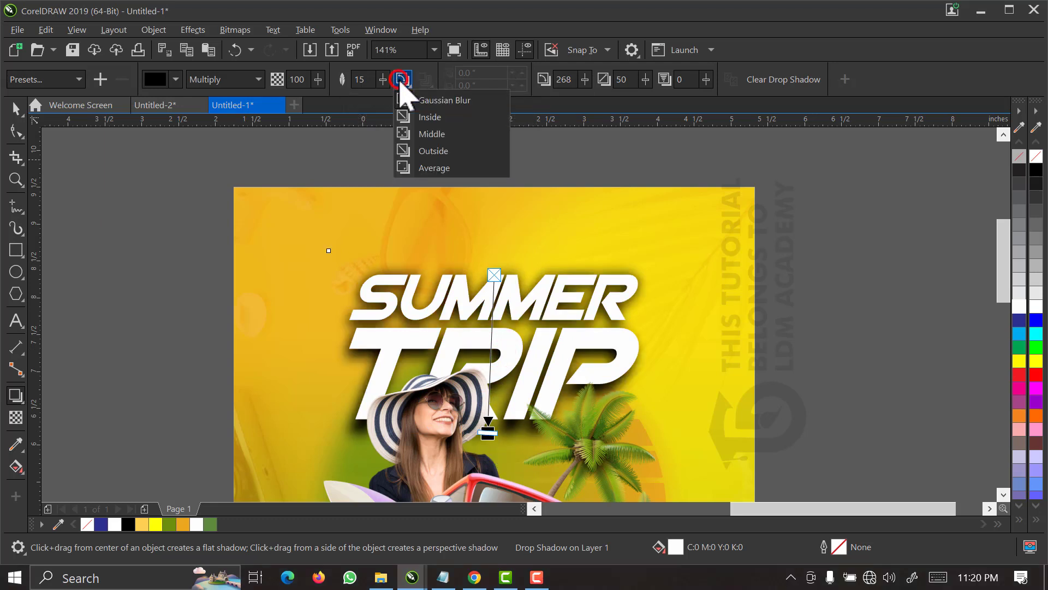
click(417, 152)
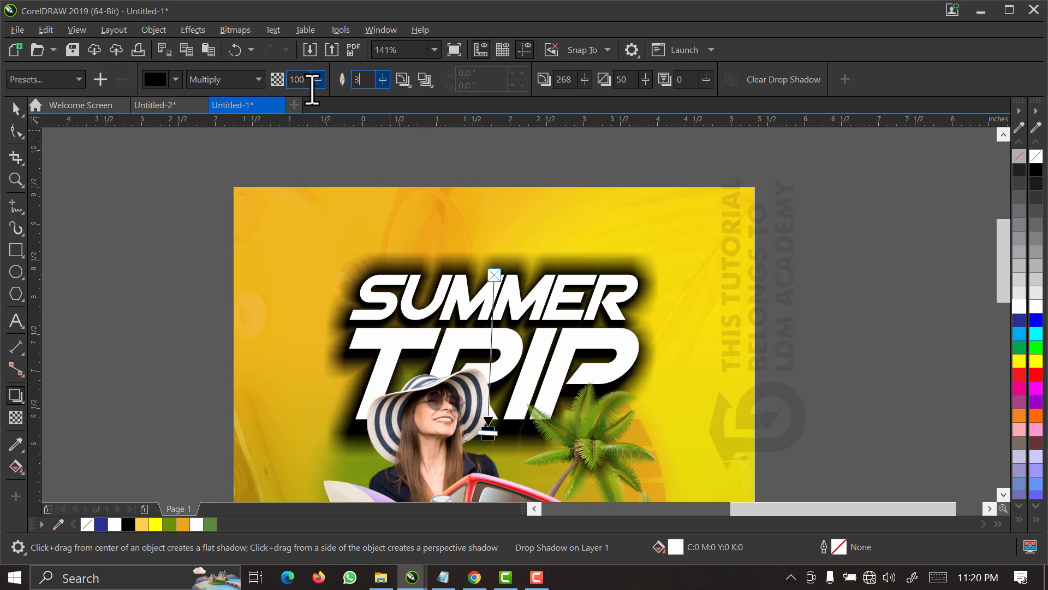
key(Return)
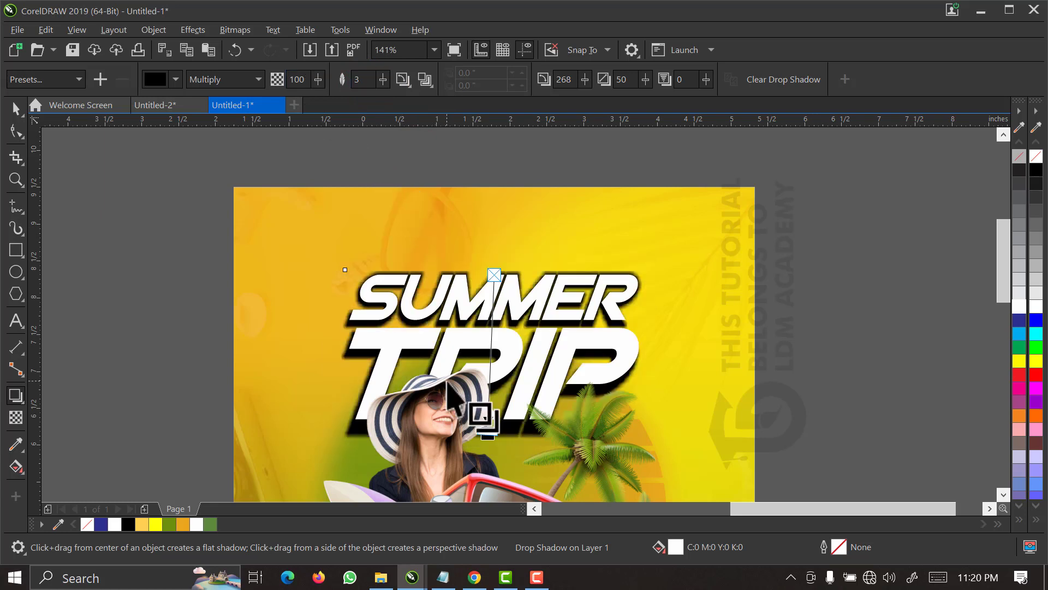
mouse_move(489, 432)
mouse_down()
mouse_move(488, 414)
mouse_move(490, 429)
mouse_up()
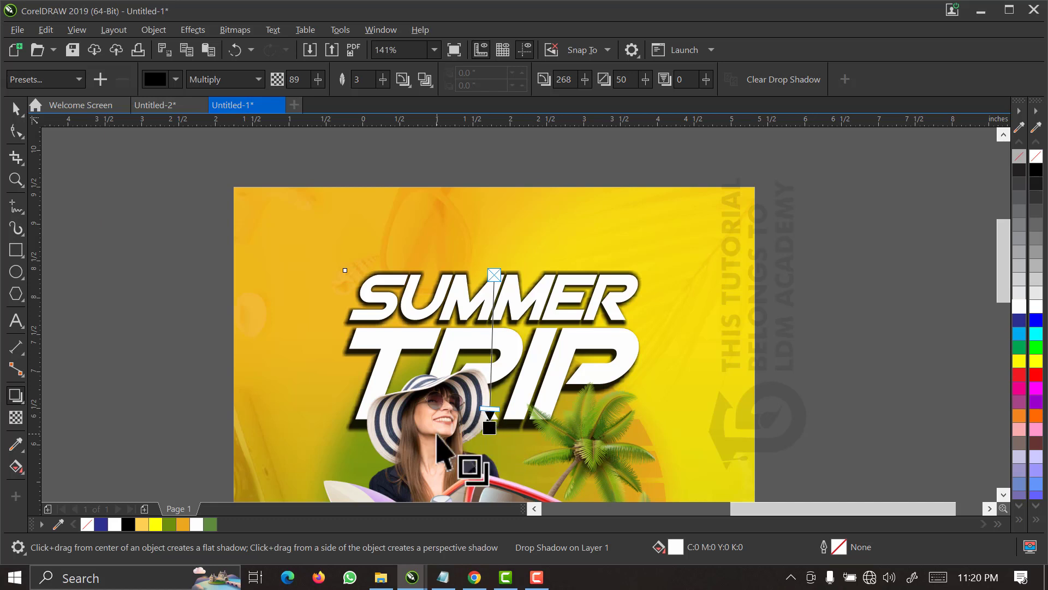
click(15, 112)
click(20, 395)
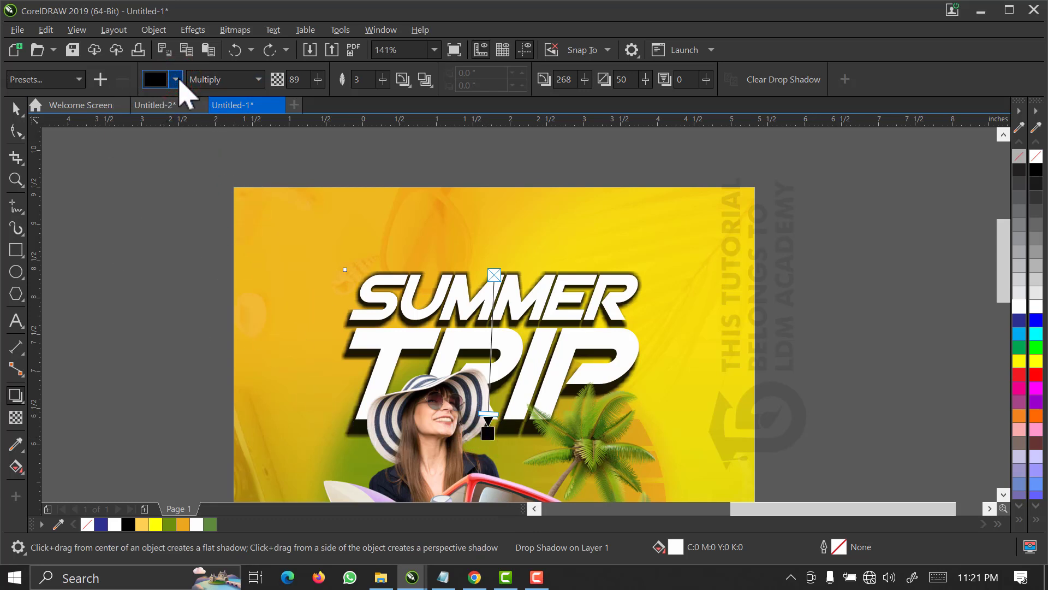
Recolour the title's drop shadow with the green sampled from the document palette (C65 M26 Y100 K9).
click(176, 80)
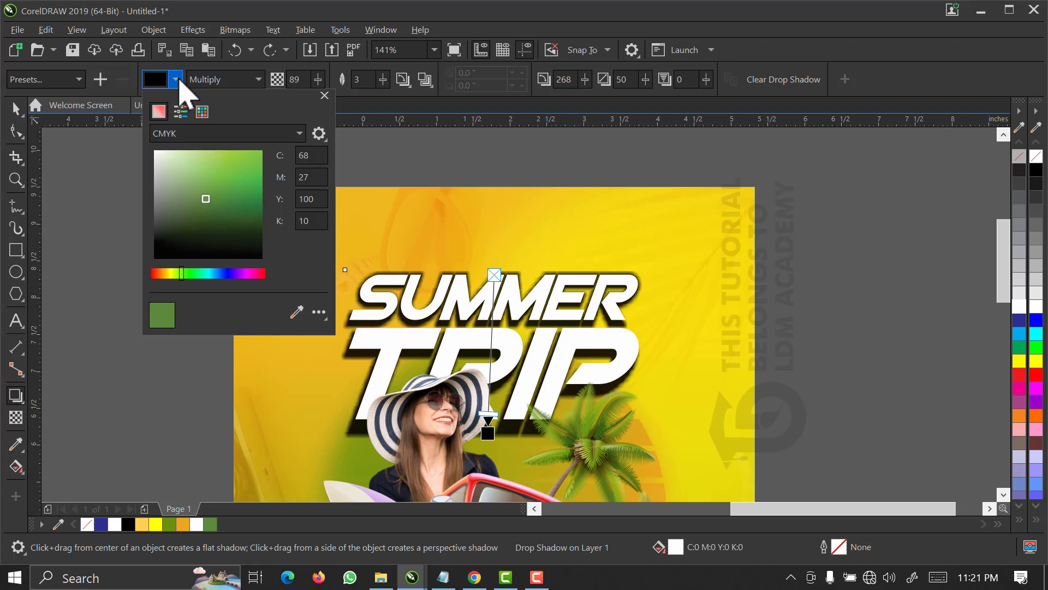
click(290, 310)
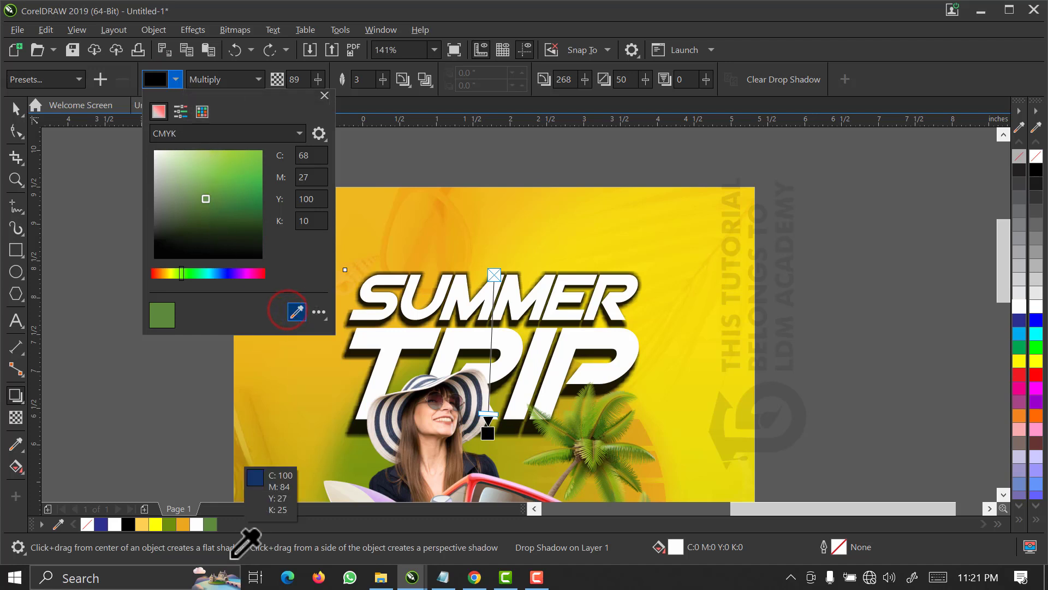
click(171, 526)
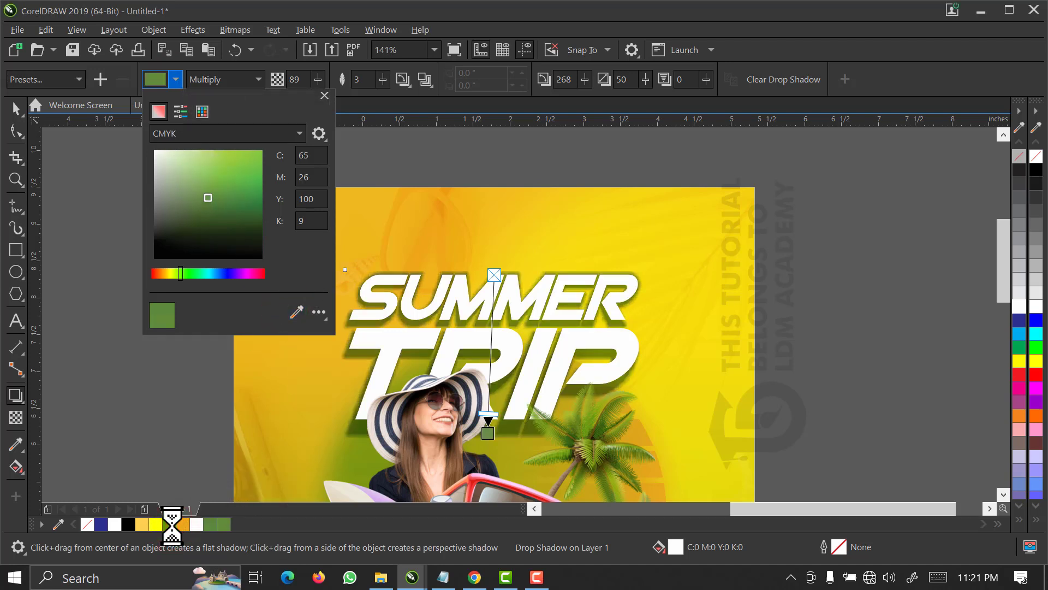
click(16, 108)
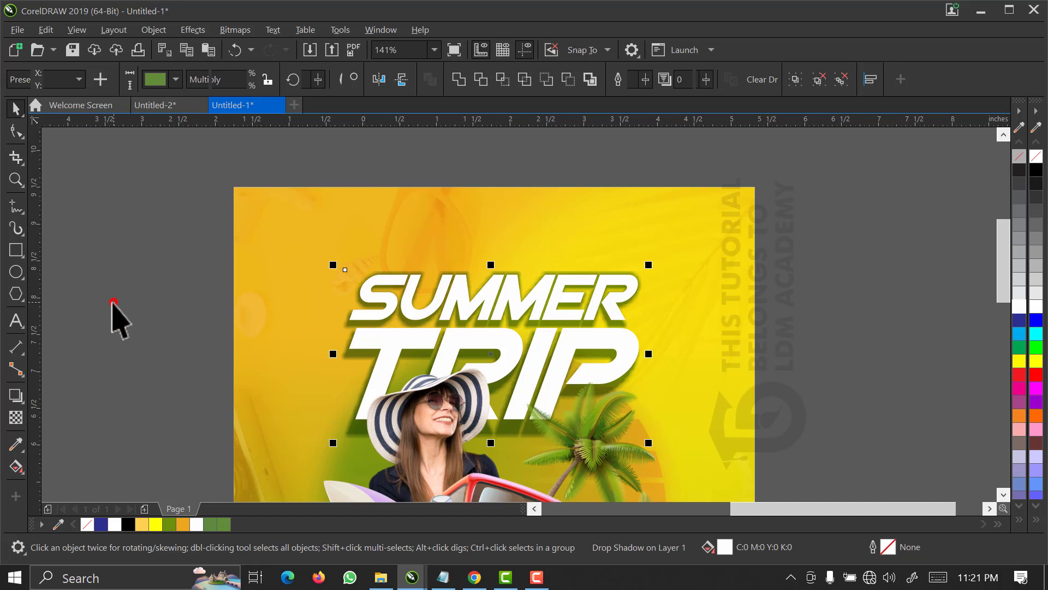
Break the green drop shadow apart from the SUMMER TRIP title so it is a separate object.
click(112, 302)
click(352, 448)
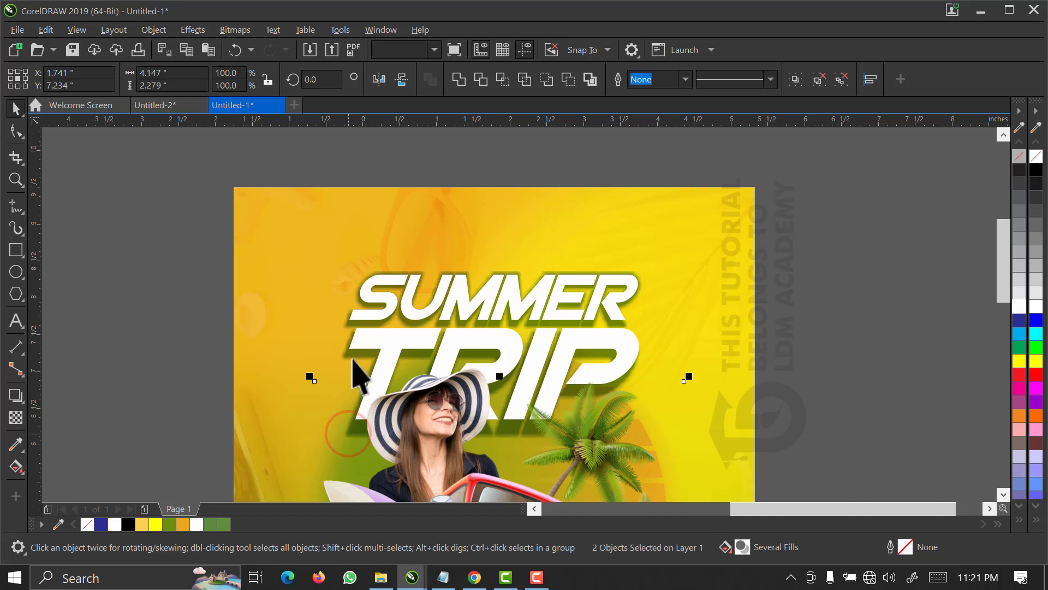
click(352, 358)
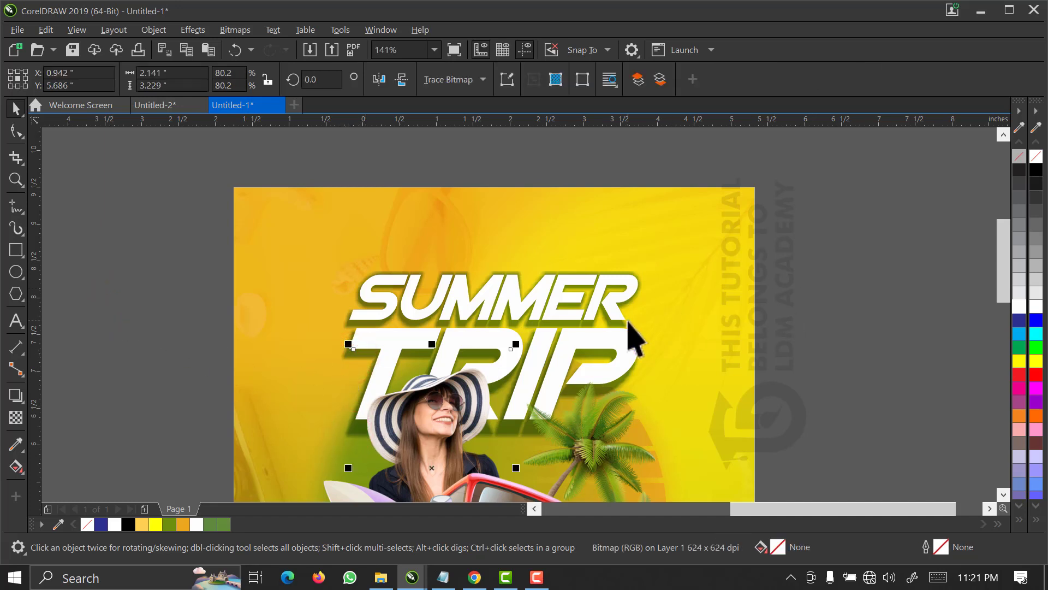
Delete the white SUMMER TRIP title to check that the shadow is independent, and undo the deletion.
click(628, 321)
key(Delete)
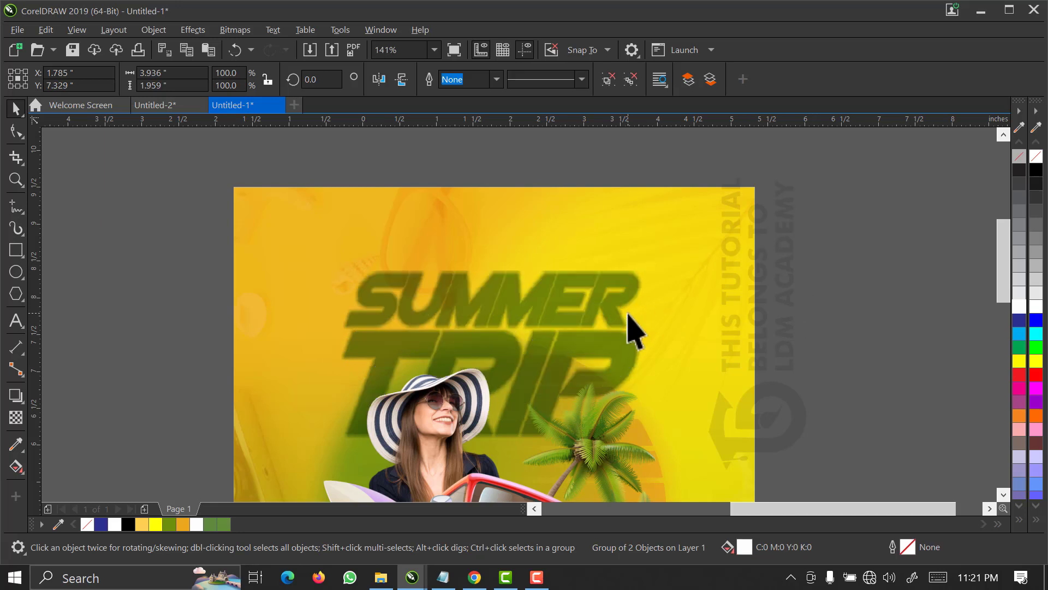
click(825, 276)
key(ctrl+z)
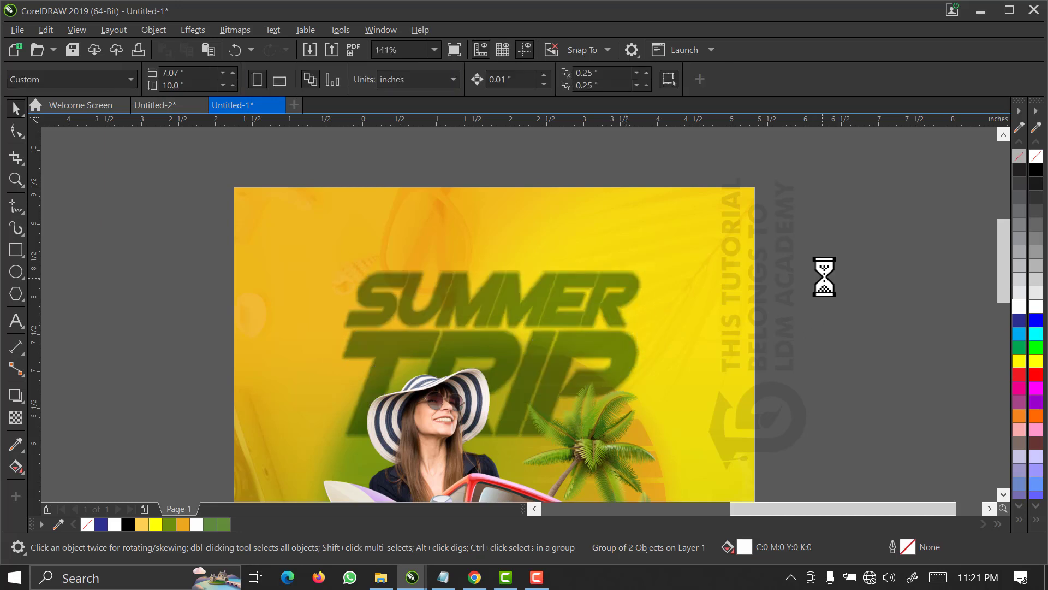
Select the separated green shadow behind the title, delete it as a test and undo the deletion.
click(640, 272)
click(674, 269)
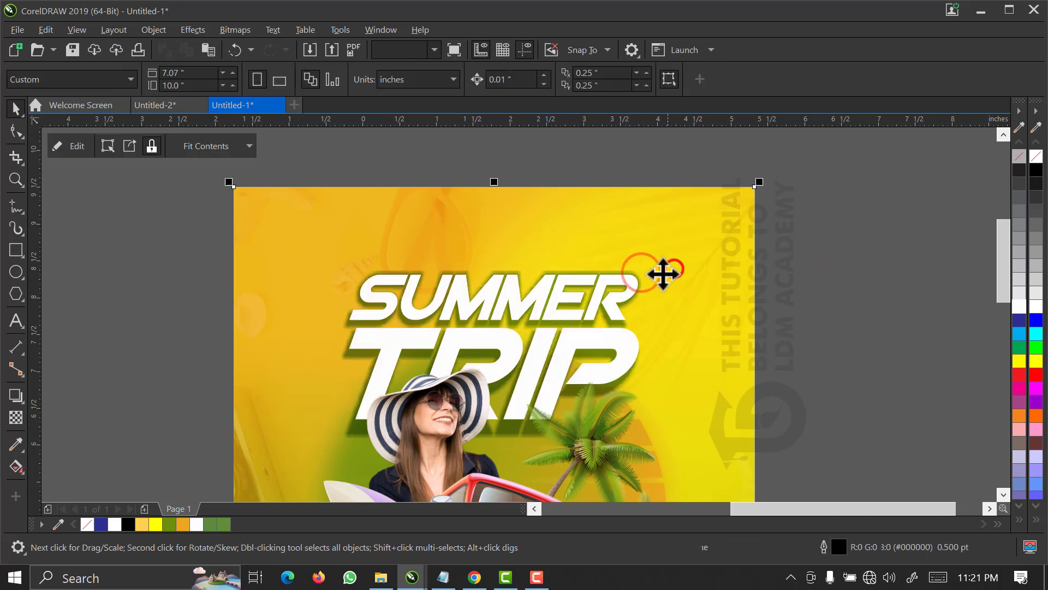
click(657, 276)
click(651, 278)
click(644, 277)
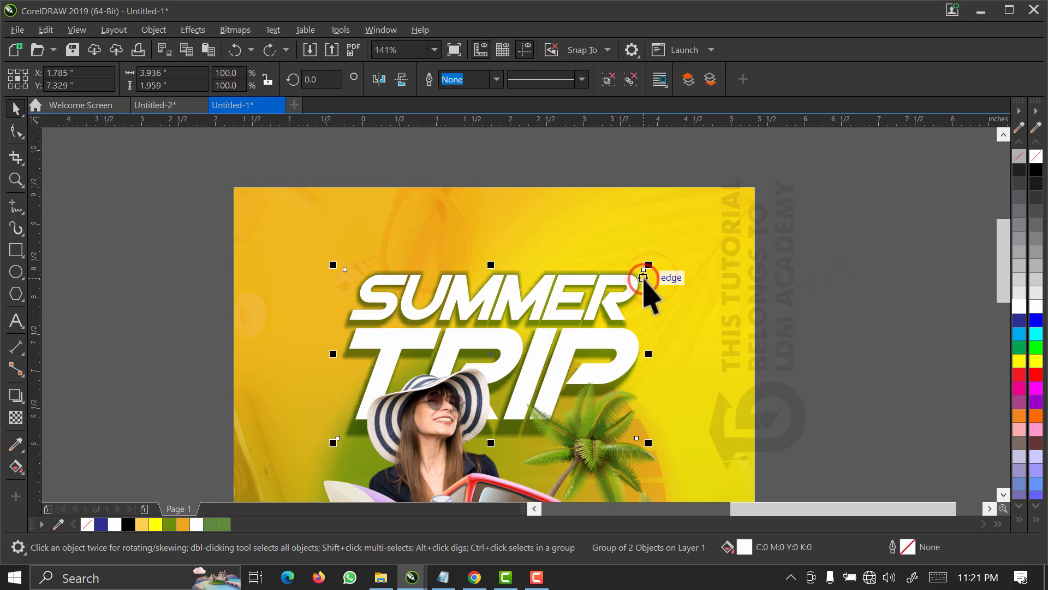
click(641, 281)
key(Delete)
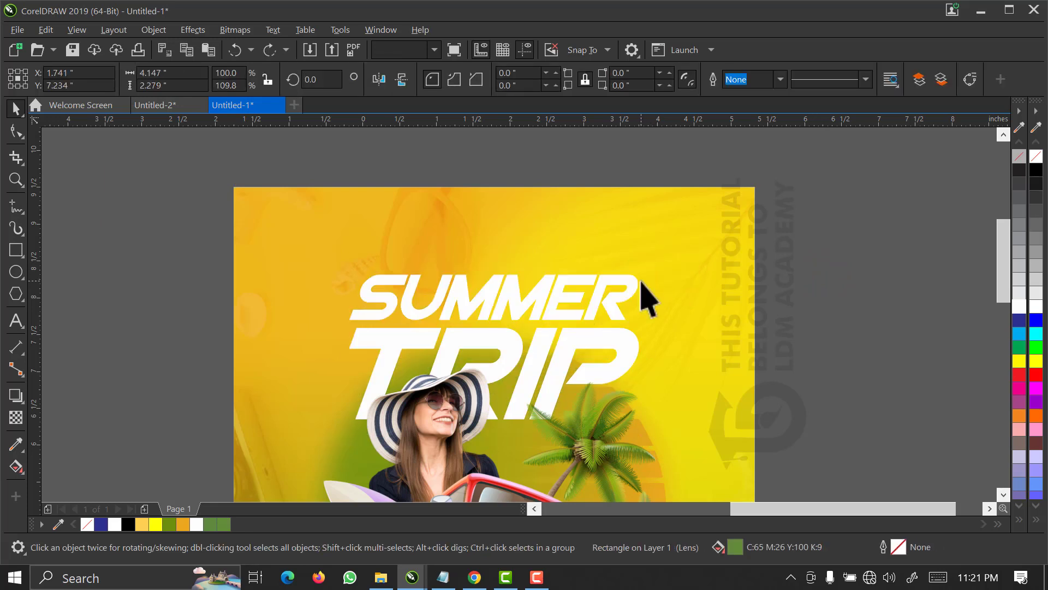
key(ctrl+z)
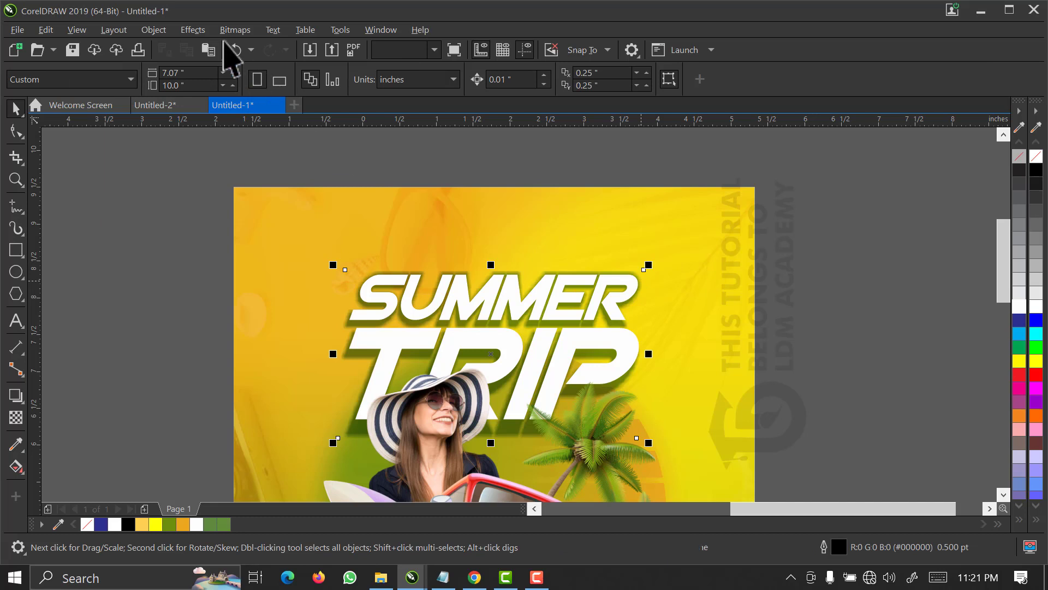
Convert the separated green shadow to a 400 dpi RGB bitmap with anti-aliasing and a transparent background.
click(229, 34)
click(251, 48)
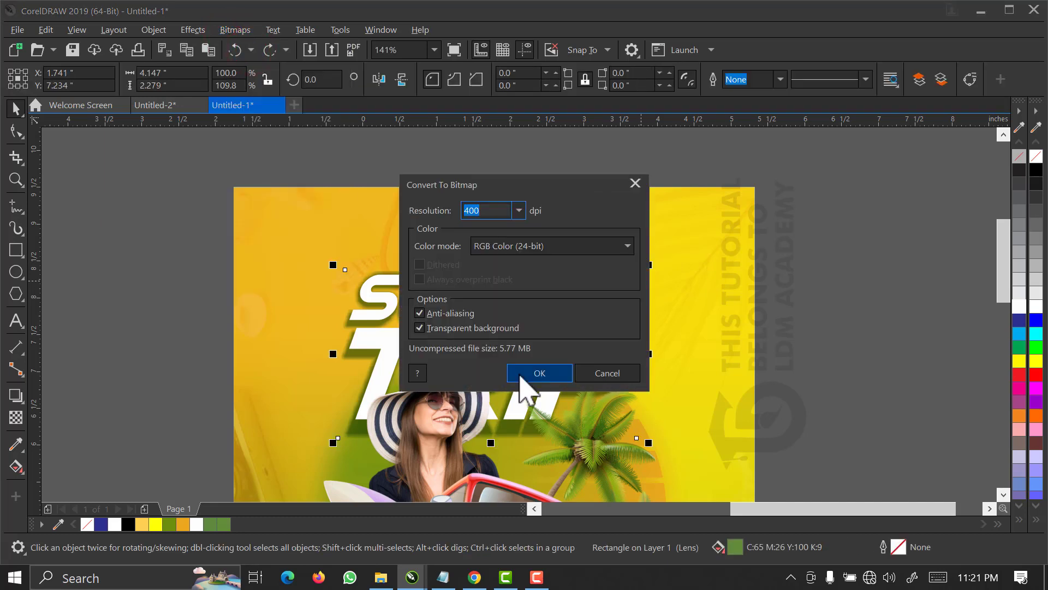
click(534, 372)
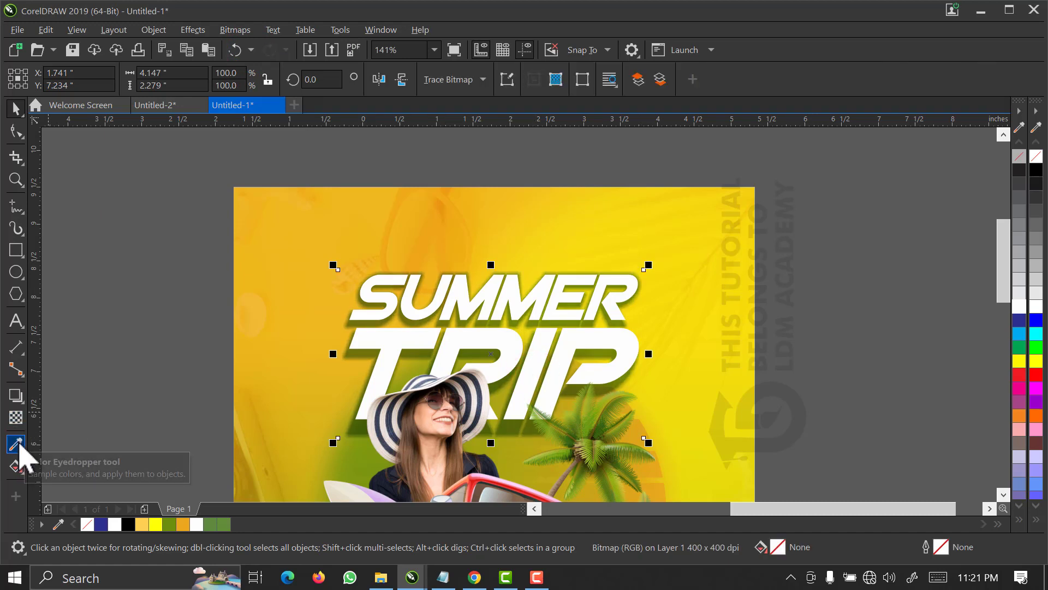
Fade out the shadow's lower part with a vertical fountain transparency and convert it again to a 400 dpi RGB bitmap.
click(15, 418)
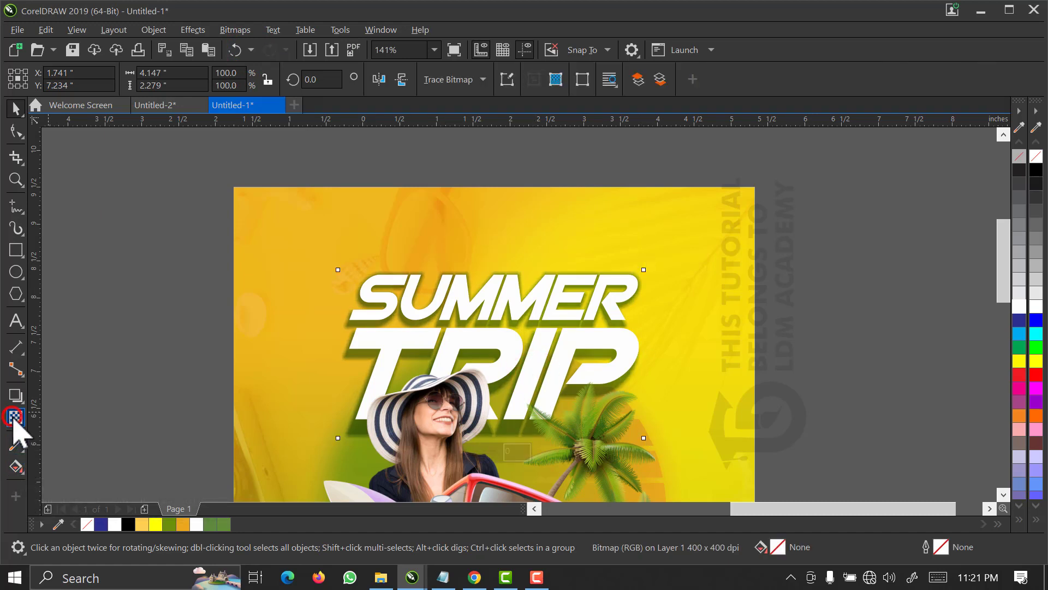
drag(486, 385, 486, 425)
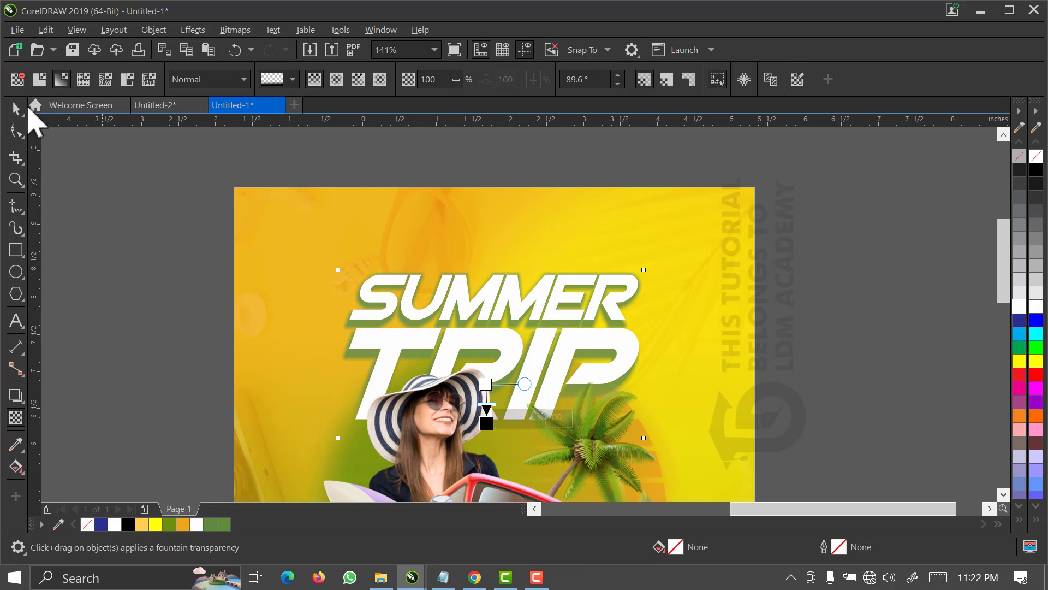
click(16, 109)
click(233, 29)
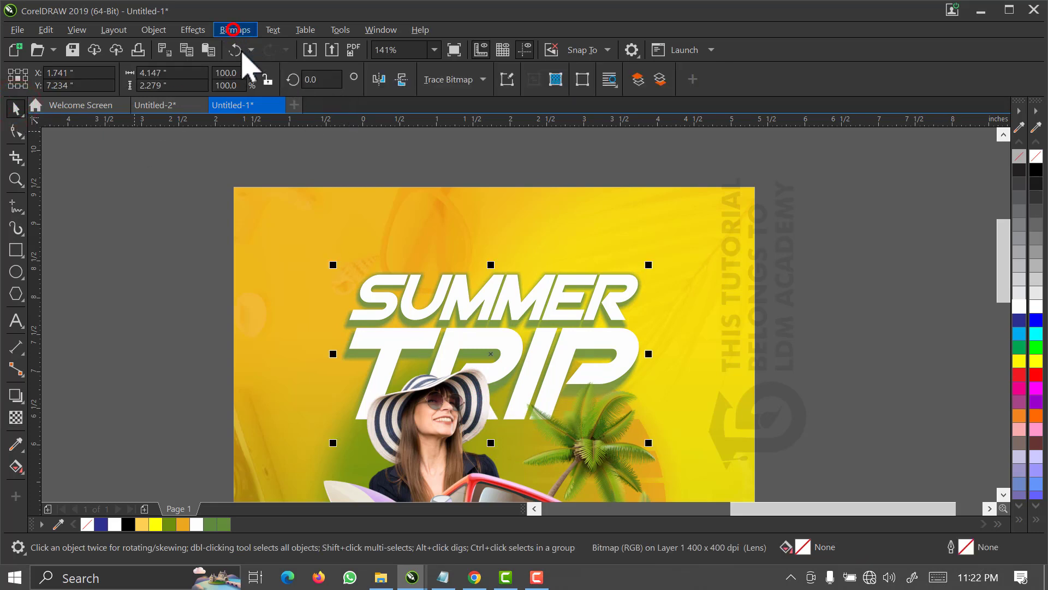
click(251, 51)
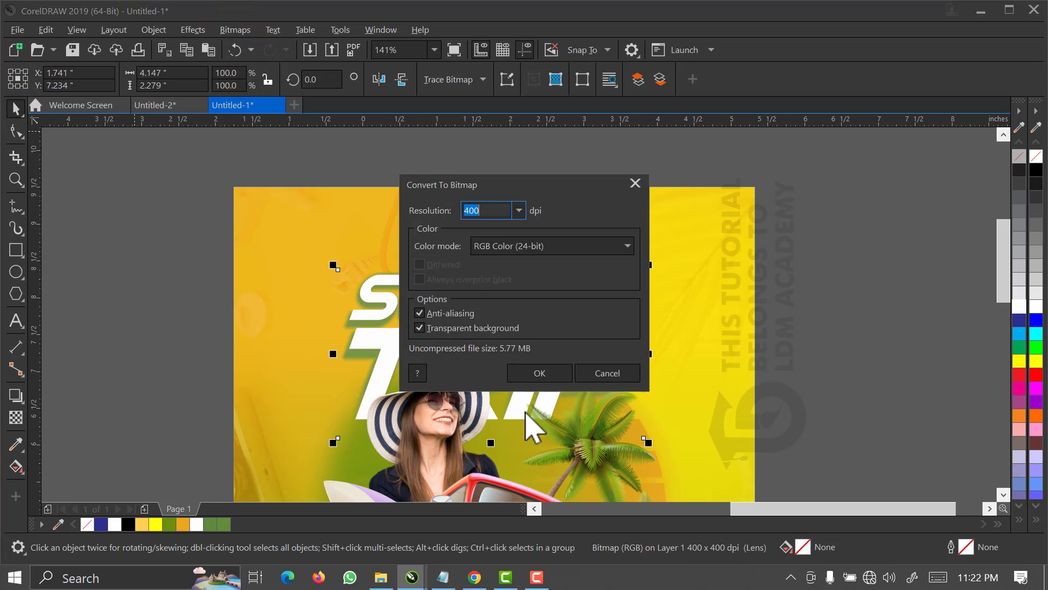
click(538, 373)
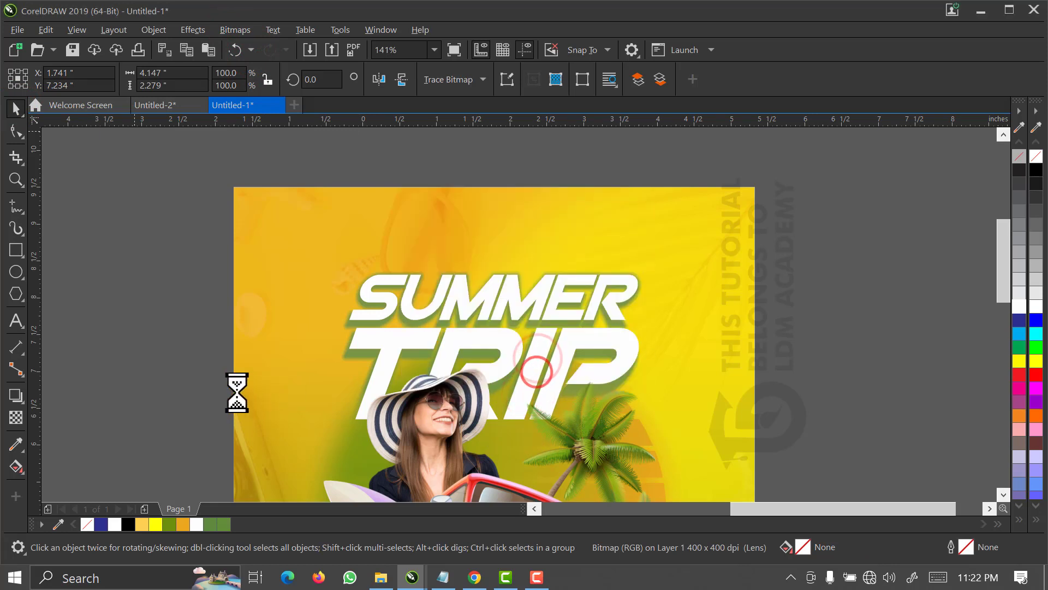
Set the shadow bitmap's merge mode to Color Burn and shorten its height from below to about 2.2 inches.
click(13, 421)
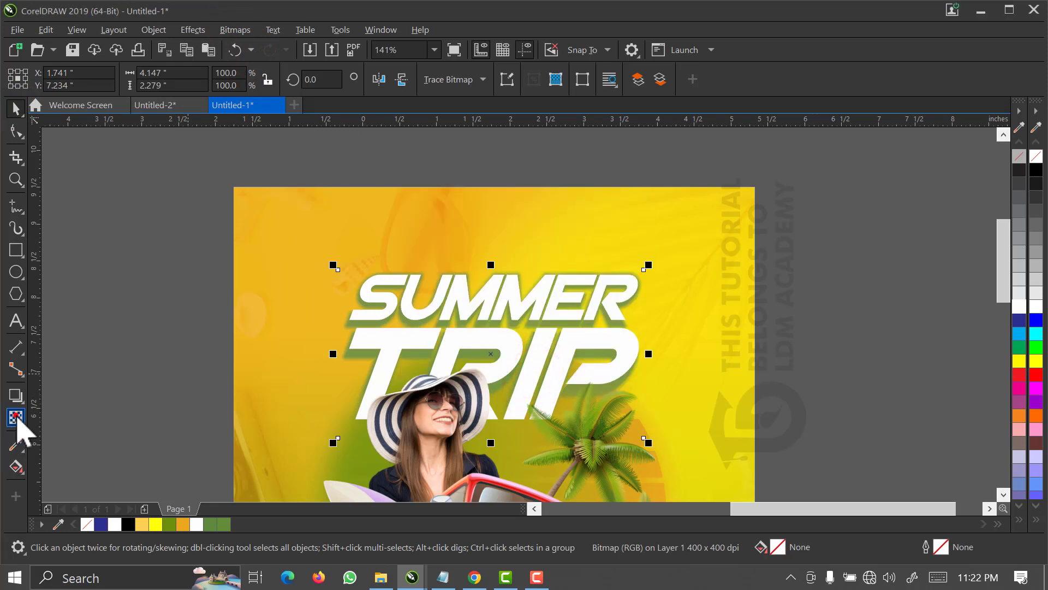
click(214, 81)
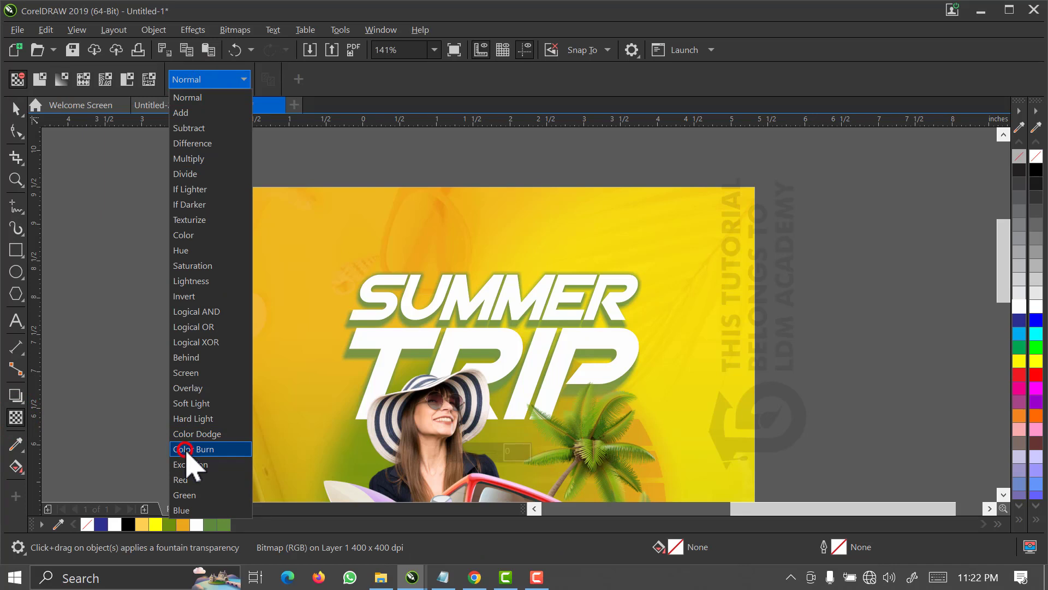
click(186, 449)
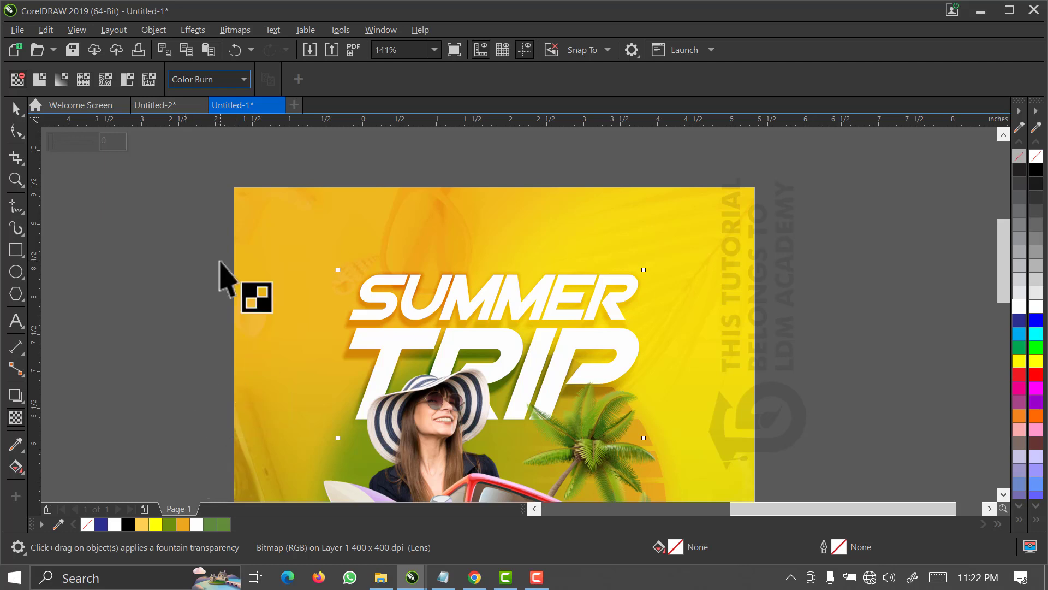
click(15, 108)
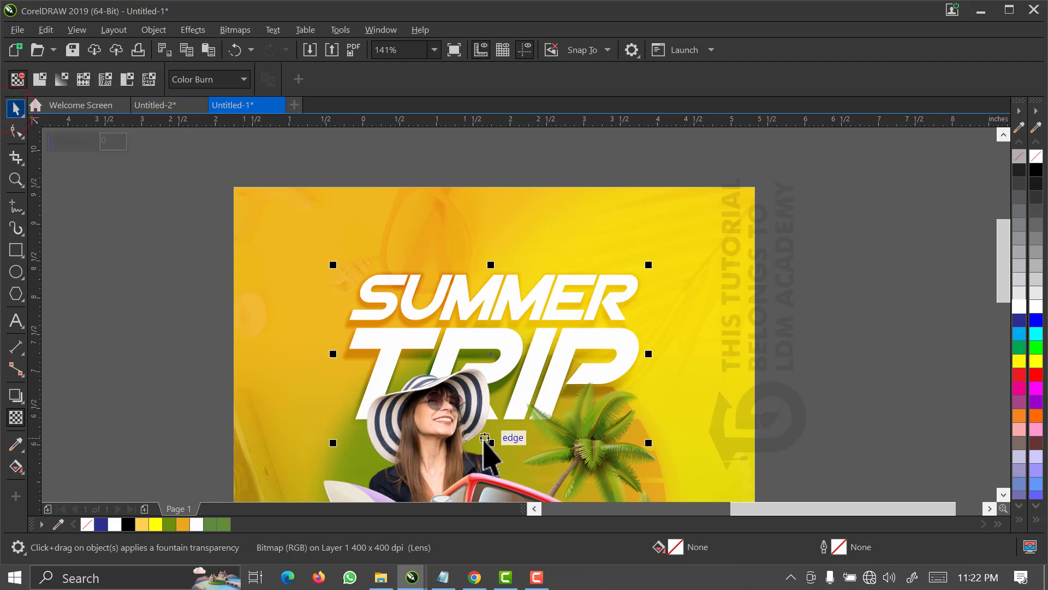
drag(491, 443, 491, 437)
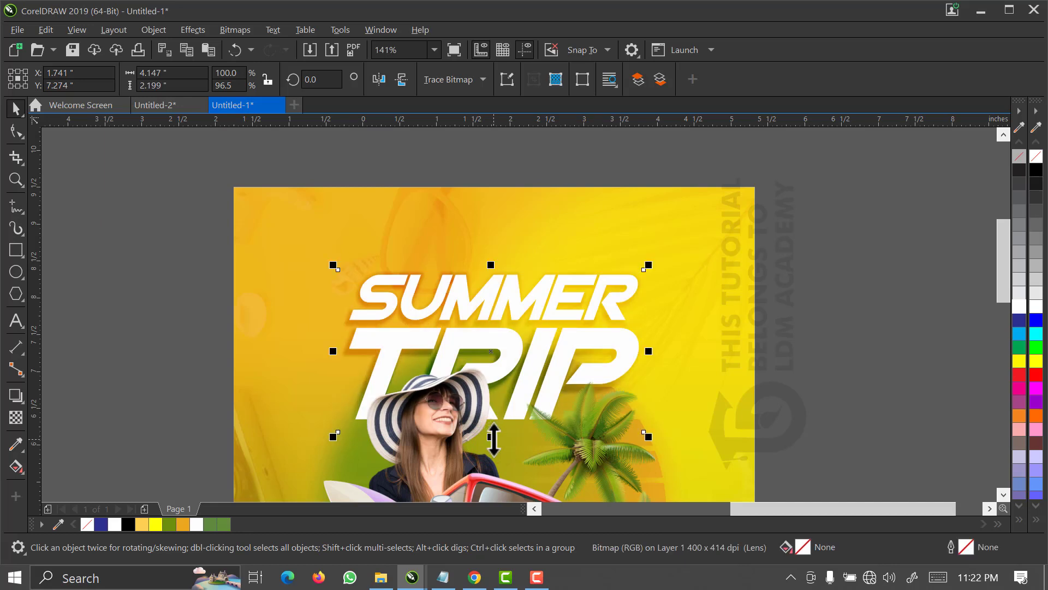
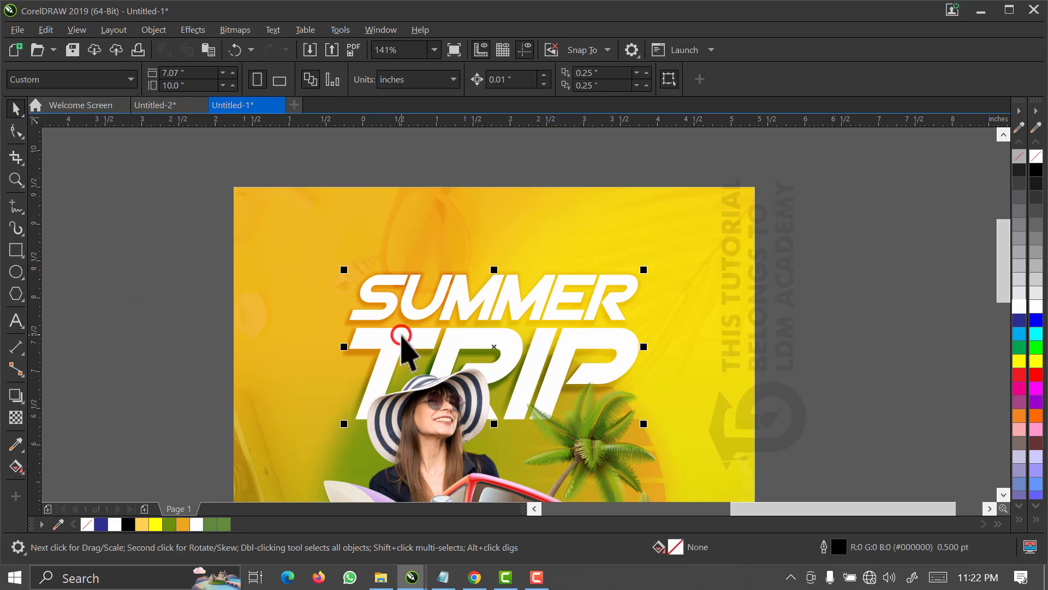
Fade out the lower part of the white word TRIP with a short vertical fountain transparency and fine-tune where it ends.
click(15, 416)
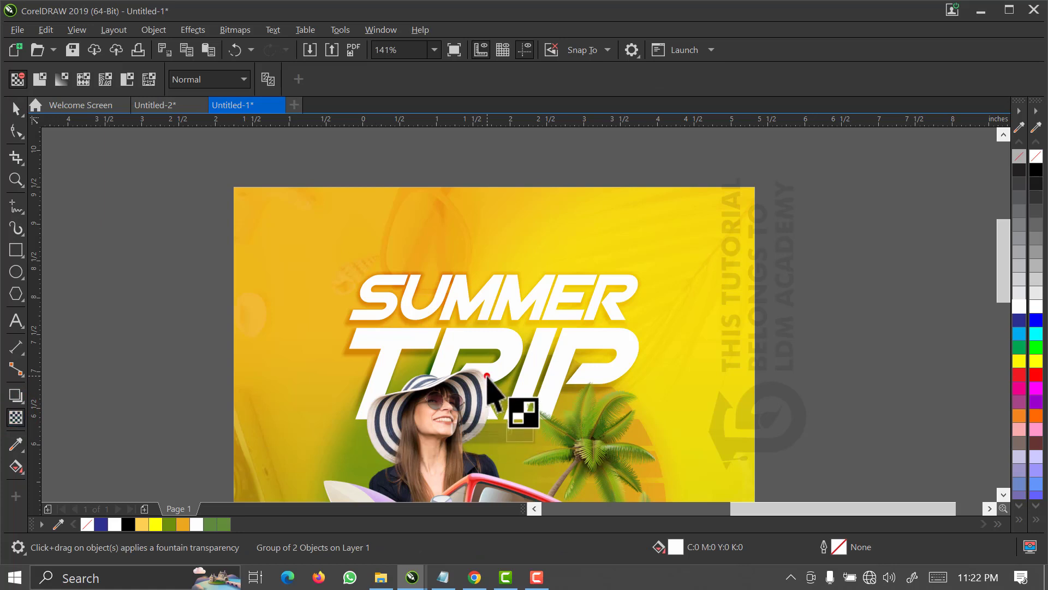
drag(487, 376, 486, 418)
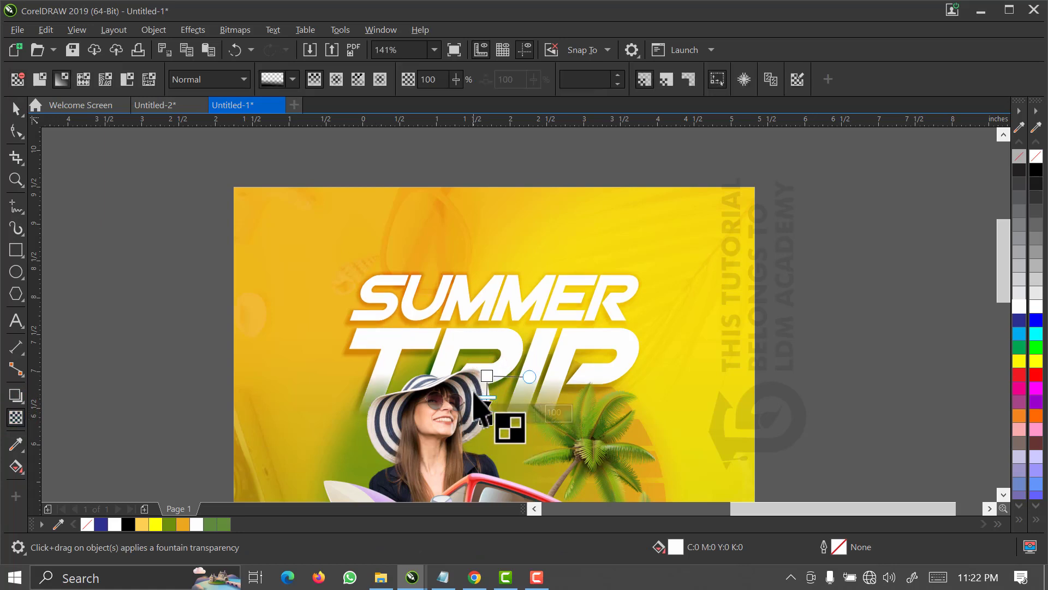
drag(486, 416, 484, 410)
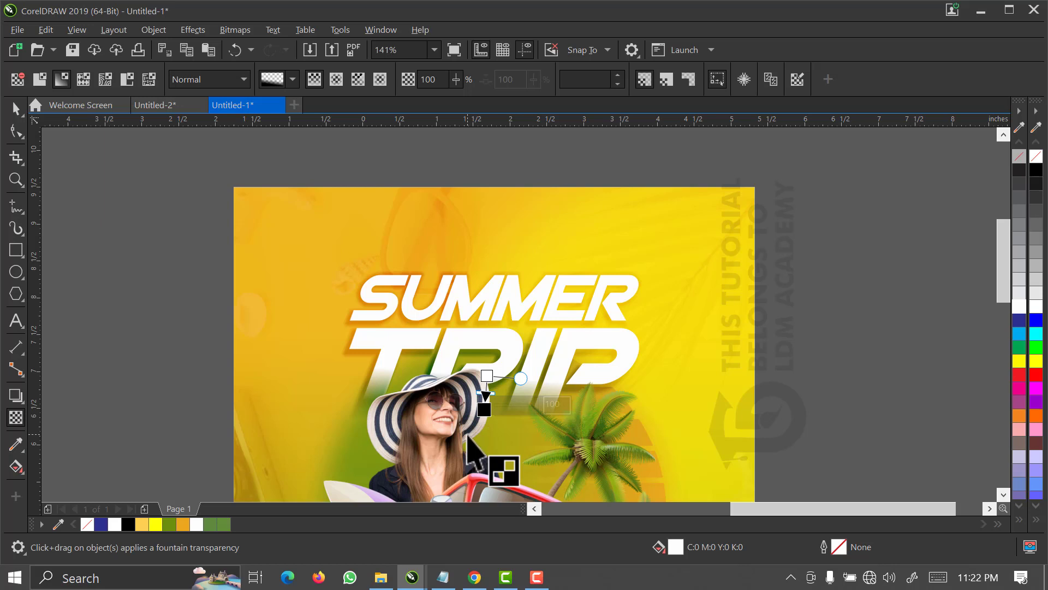
key(ctrl+z)
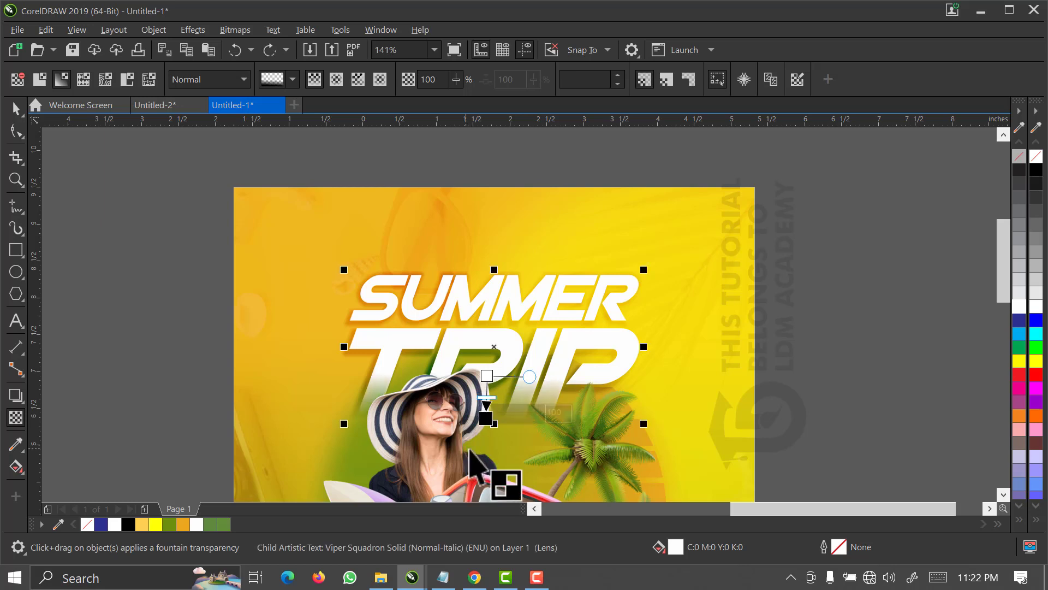
scroll(335, 375, up, 2)
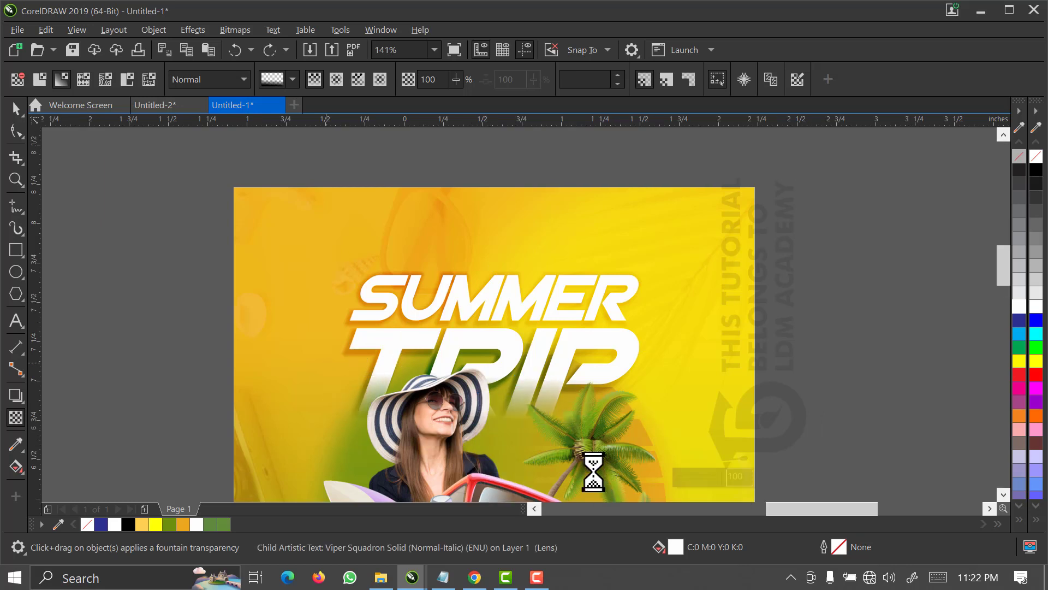
scroll(671, 452, up, 2)
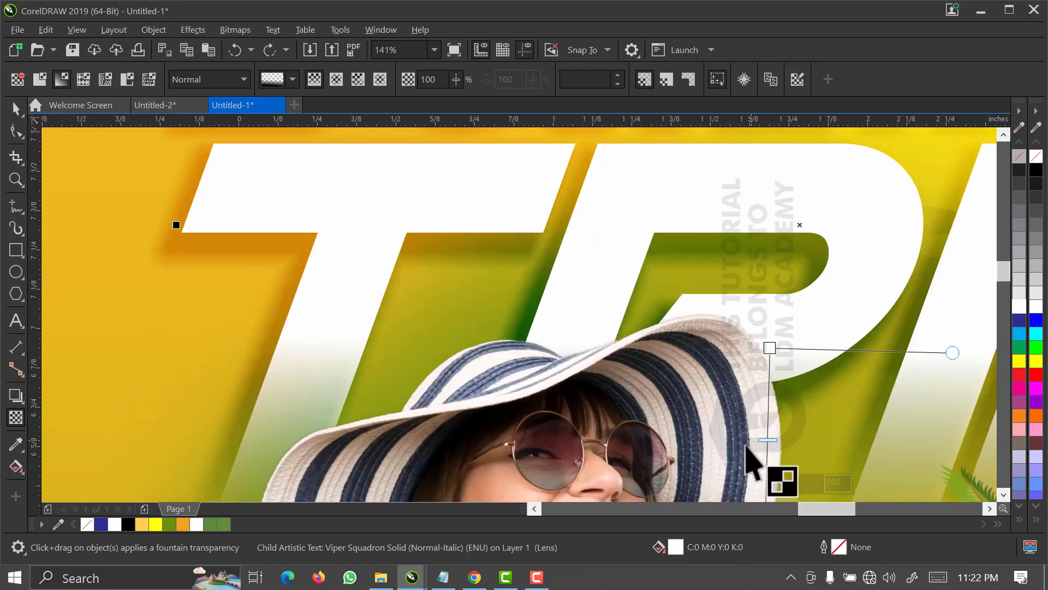
scroll(704, 382, down, 2)
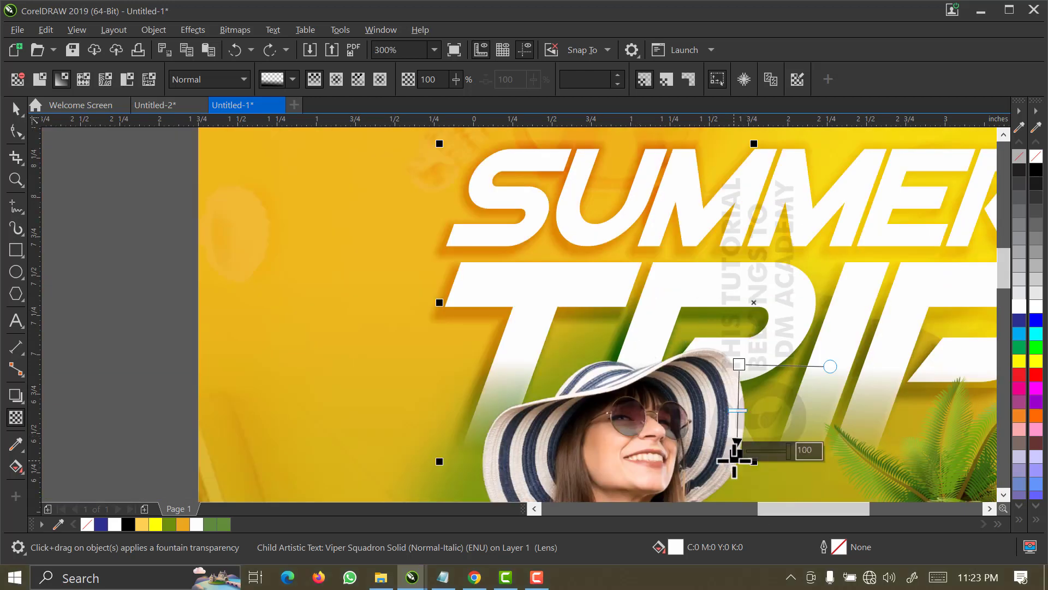
click(733, 460)
drag(734, 458, 733, 455)
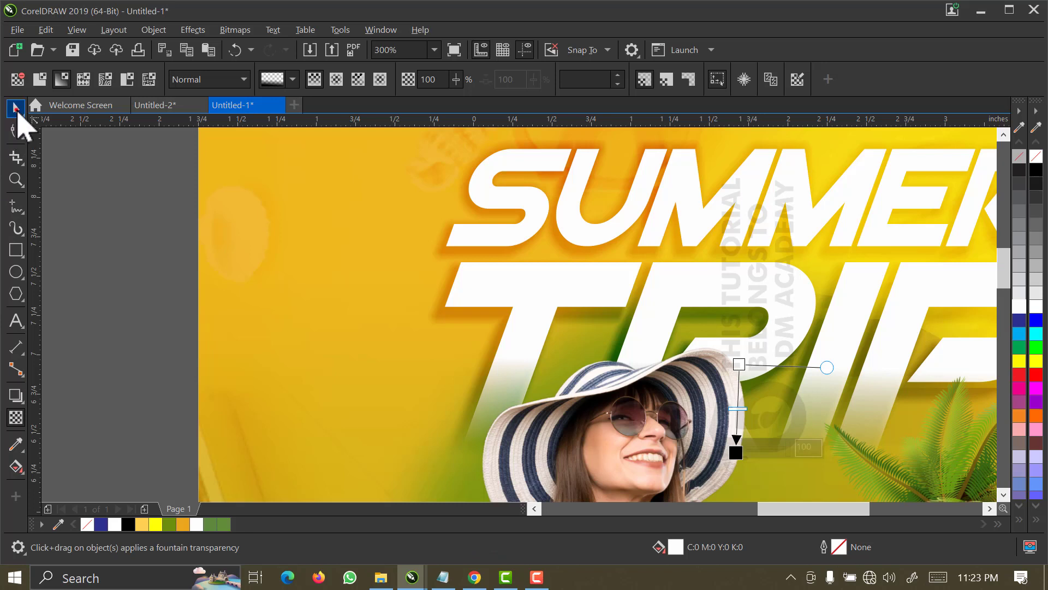
click(65, 188)
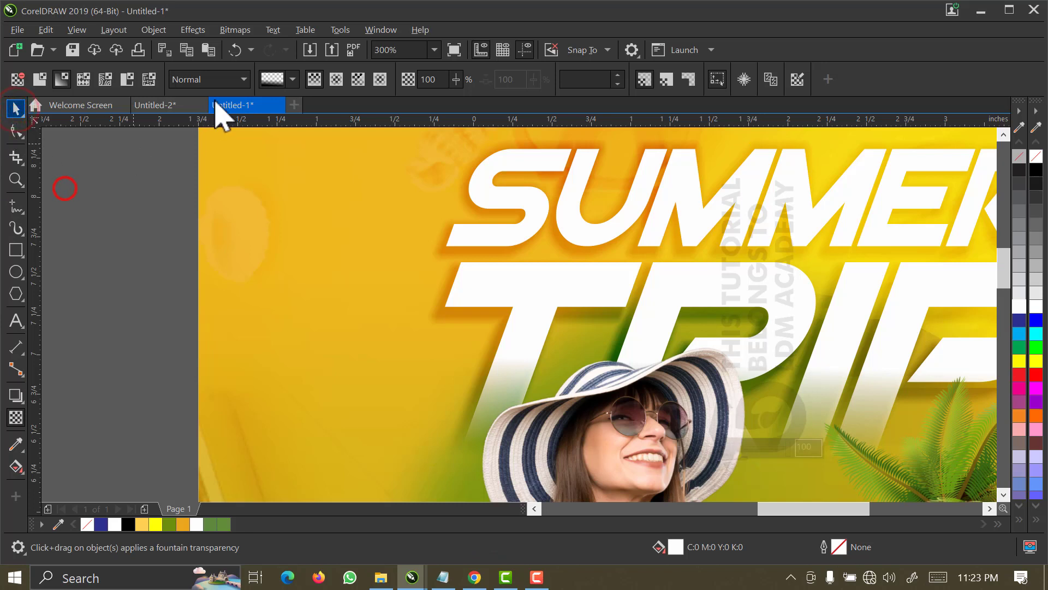
Draw a thin rectangle about 2.24 by 0.16 inches between SUMMER and TRIP and fill it with green #6D8F0C.
click(435, 49)
click(421, 74)
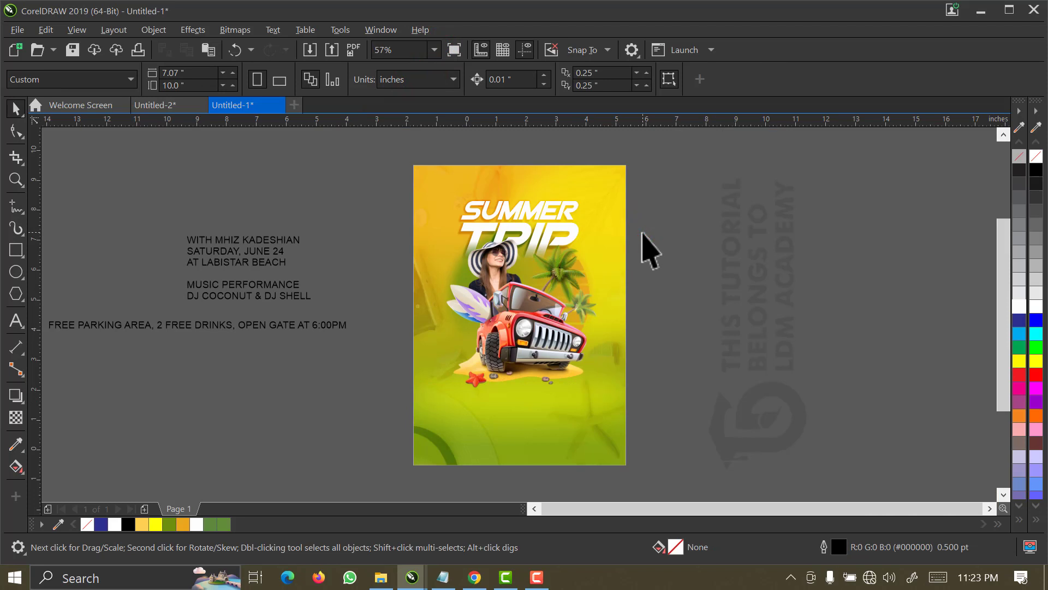
key(z)
drag(648, 167, 418, 274)
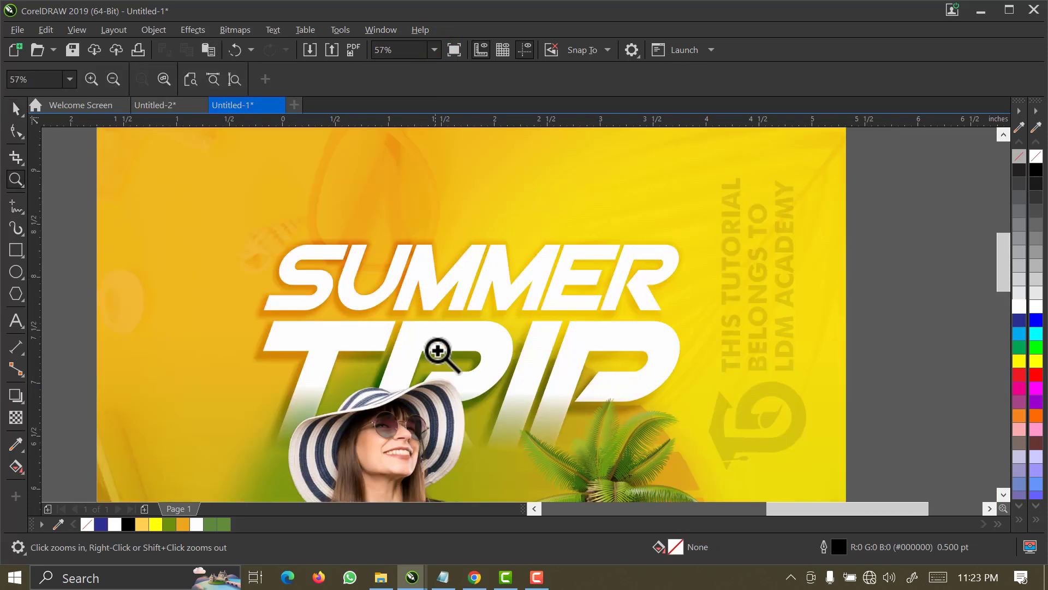
key(space)
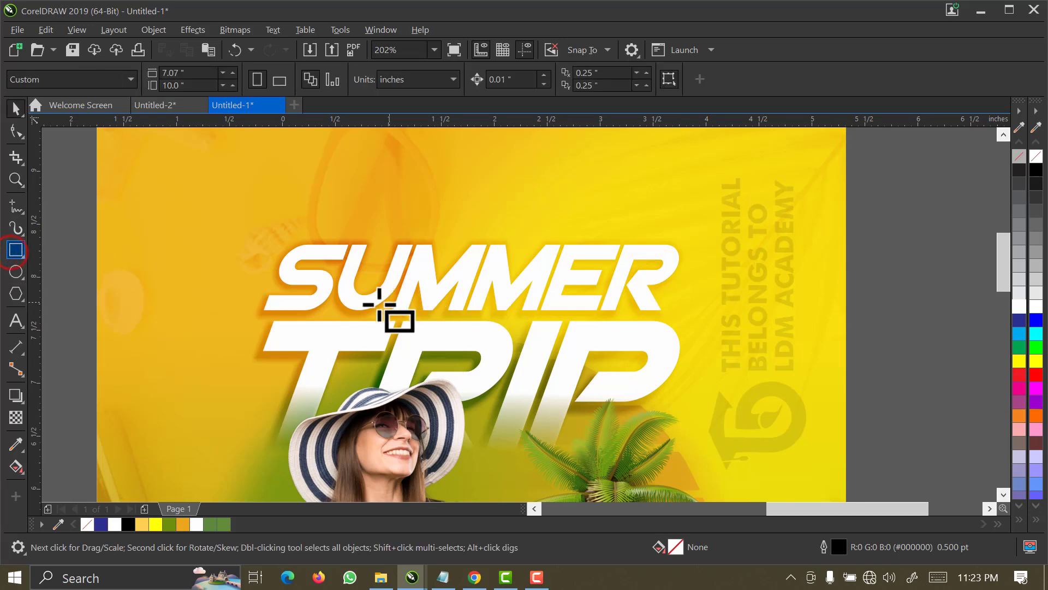
drag(357, 304, 601, 327)
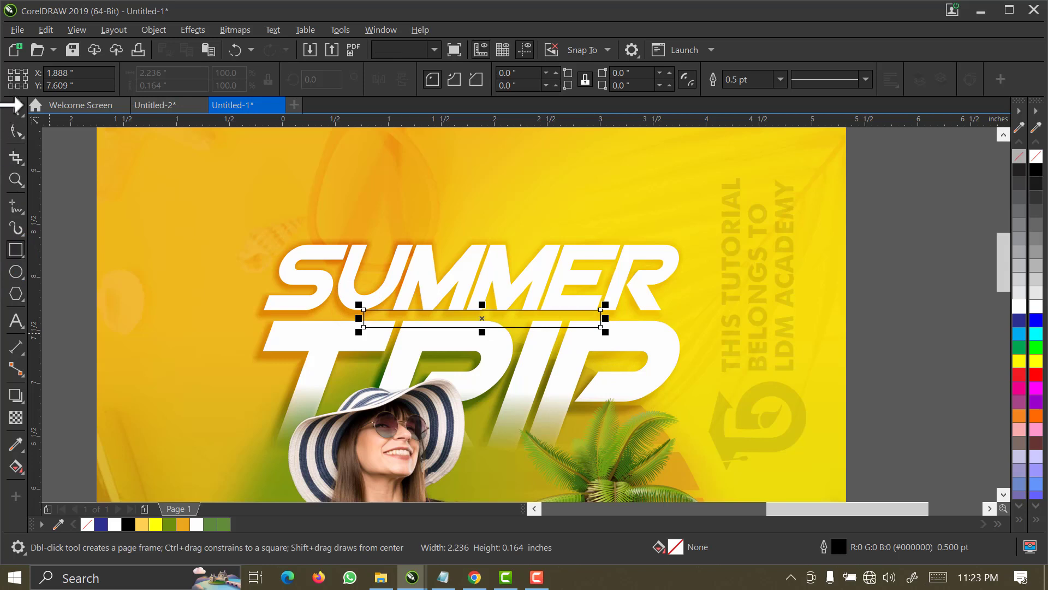
click(16, 110)
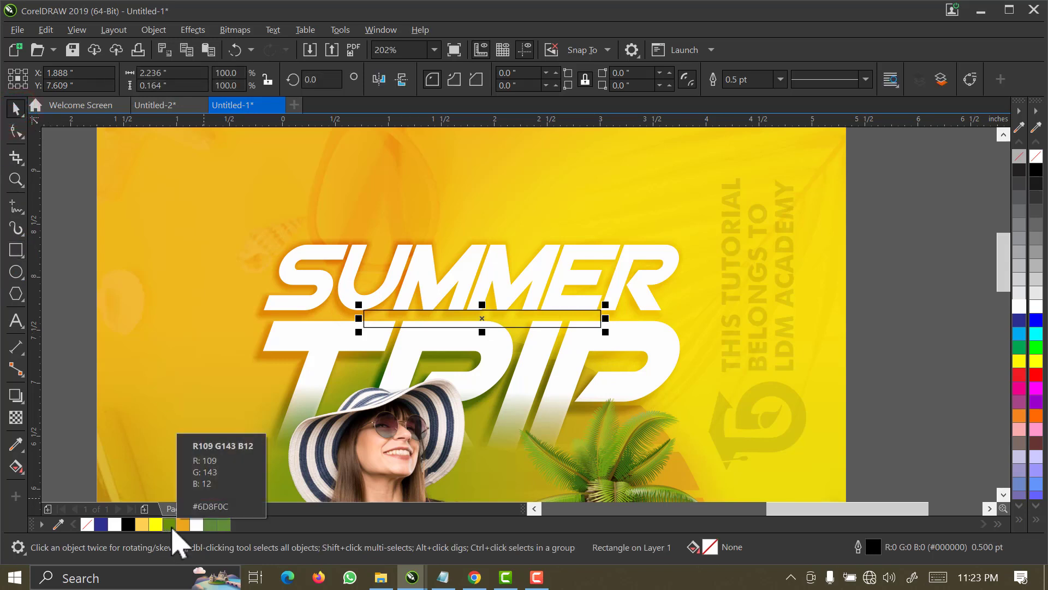
click(170, 525)
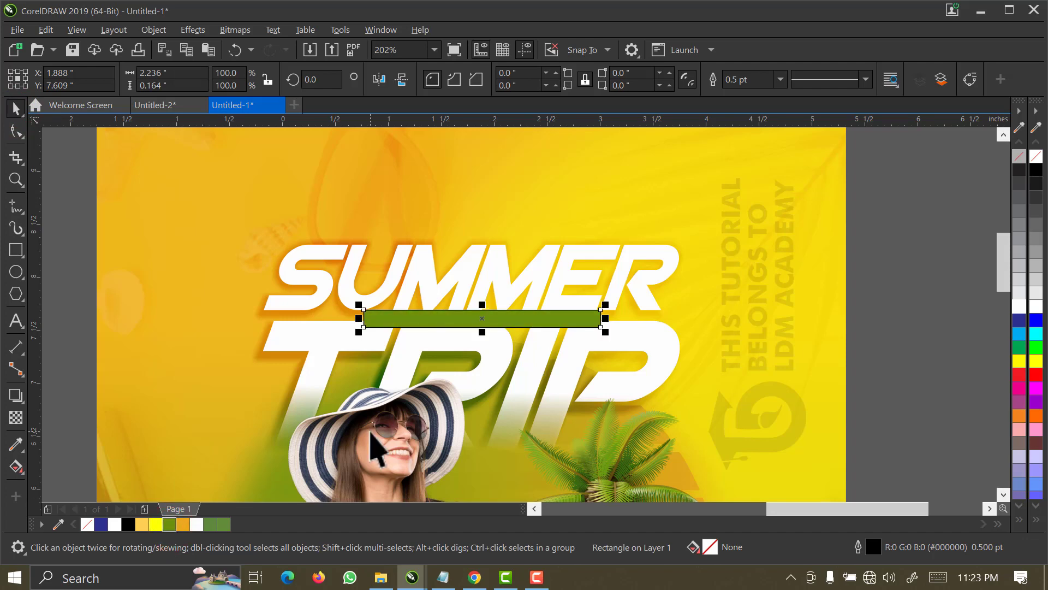
Remove the green bar's outline and stretch it upward to a height of about 0.23 inches.
key(z)
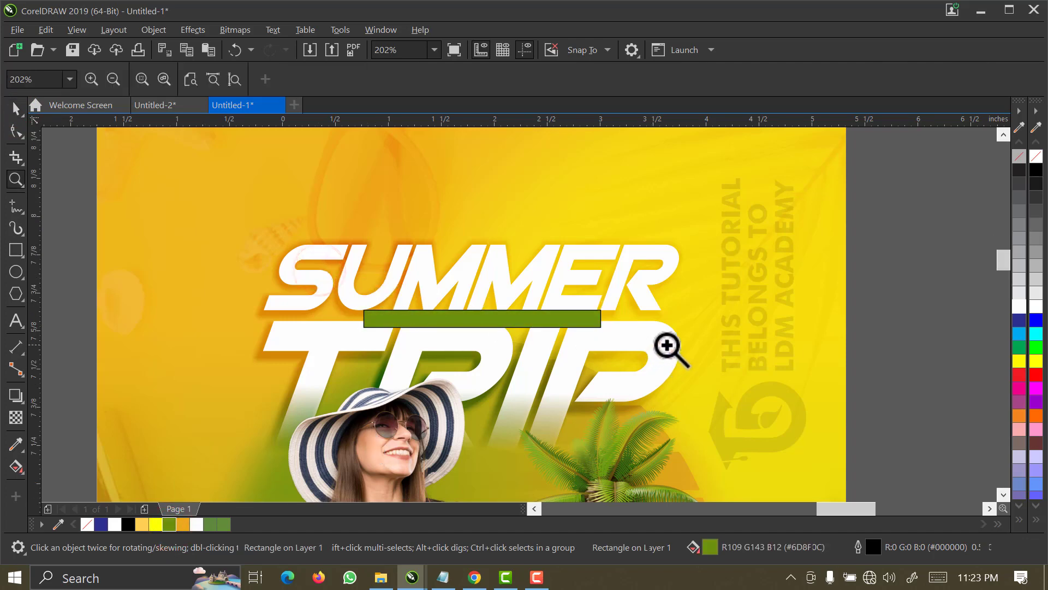
drag(304, 277, 667, 345)
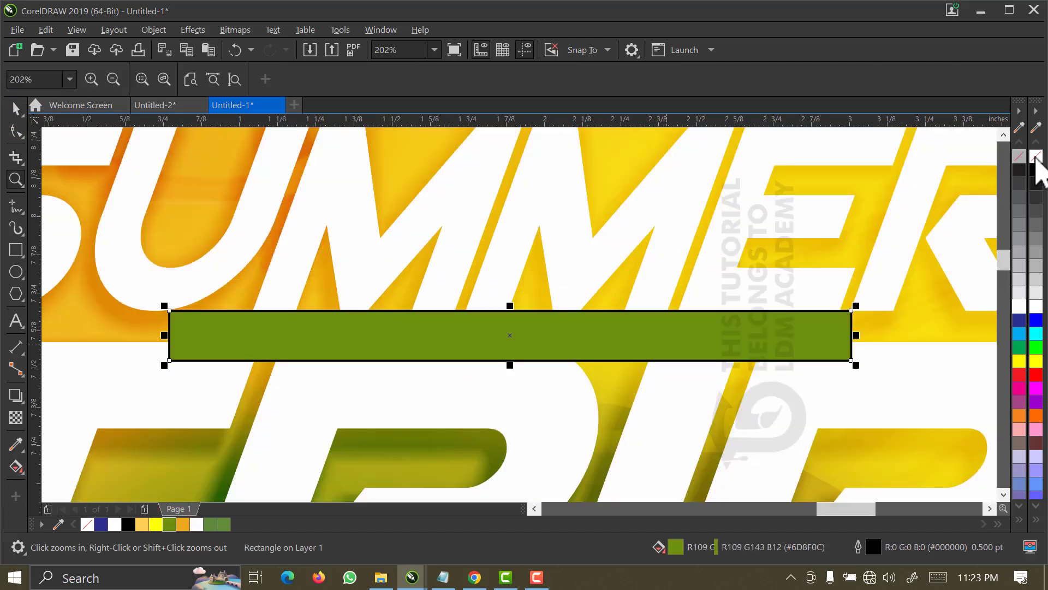
right_click(1036, 157)
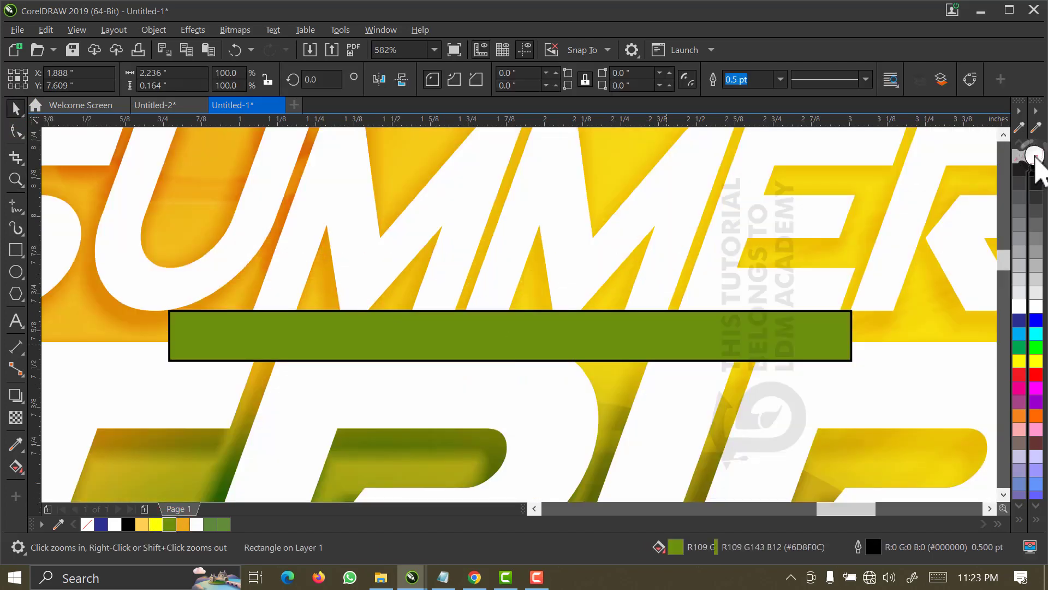
click(241, 322)
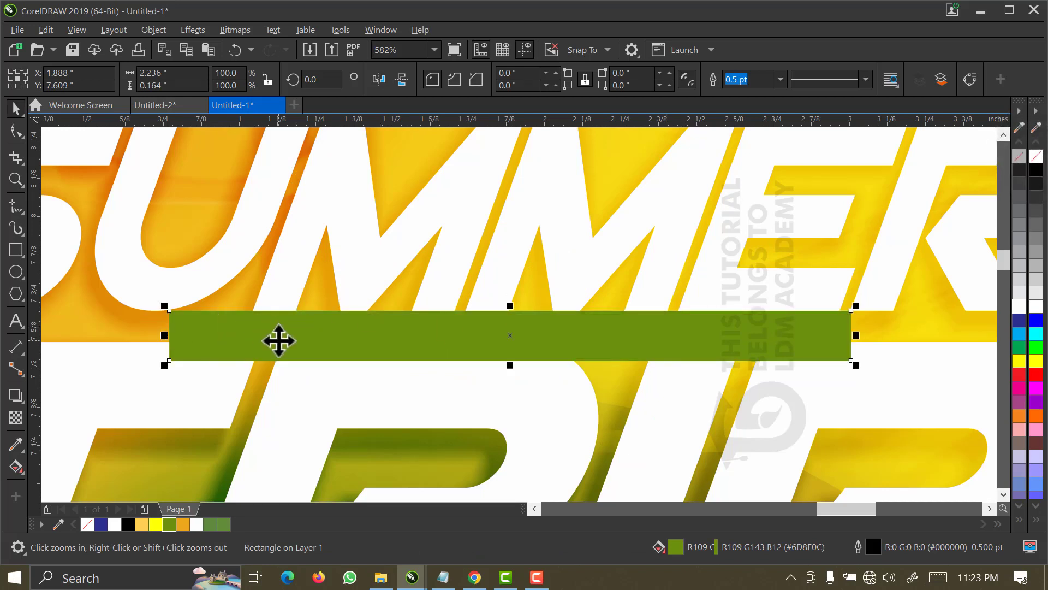
drag(509, 306, 511, 285)
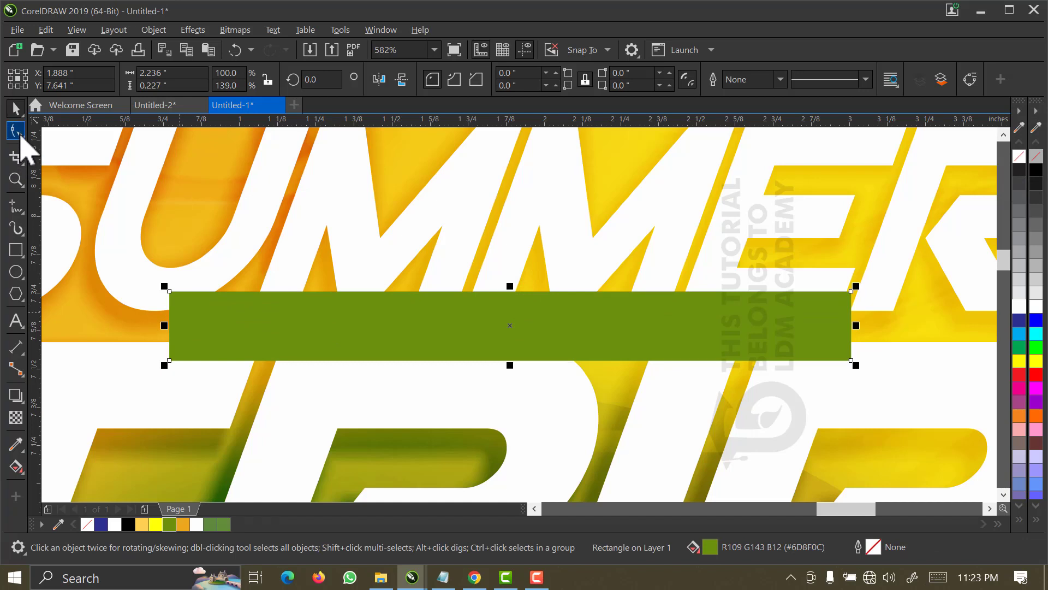
Convert the green bar to curves and shift its upper-left and lower-right nodes inward so both ends slant like the title.
right_click(290, 331)
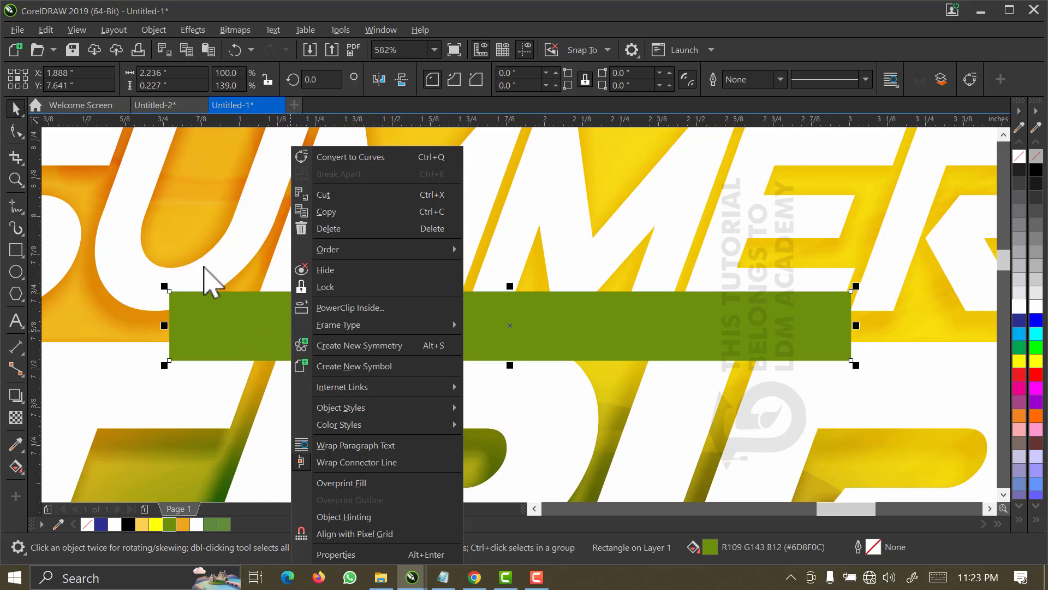
click(203, 265)
click(212, 338)
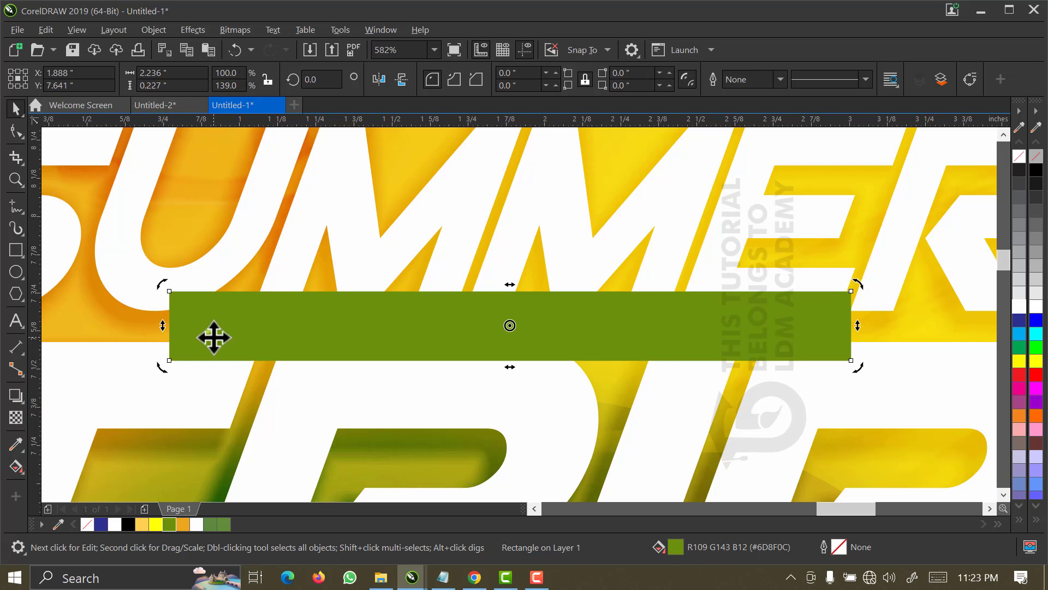
right_click(213, 337)
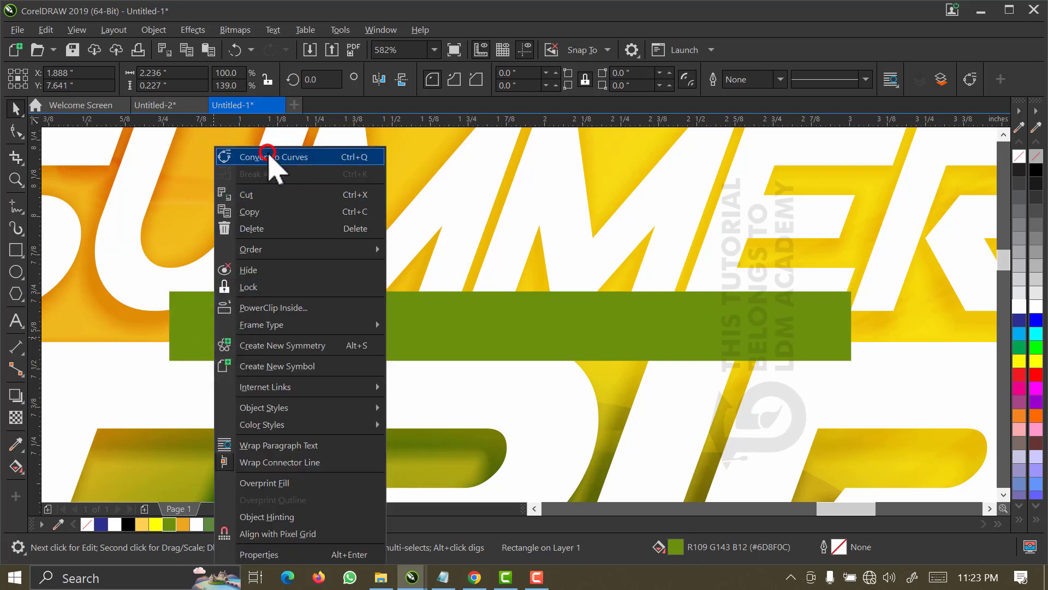
click(269, 156)
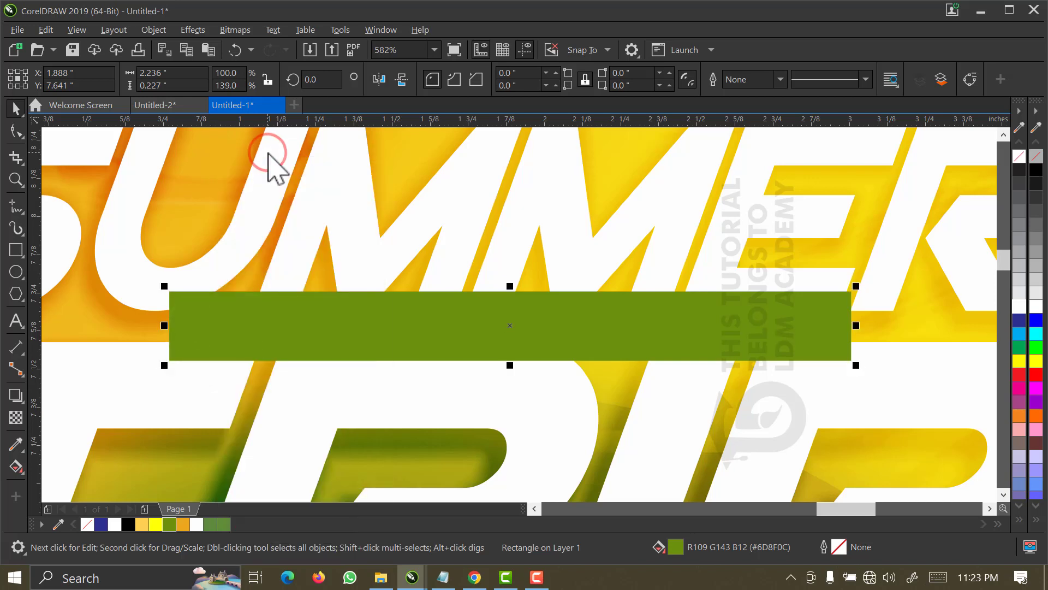
click(16, 134)
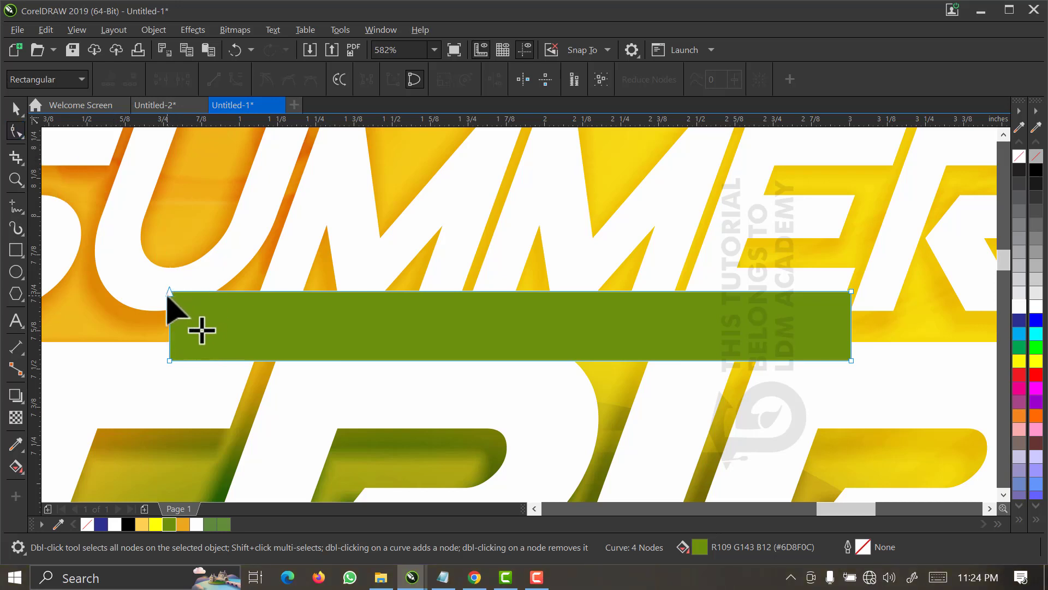
drag(169, 292, 192, 293)
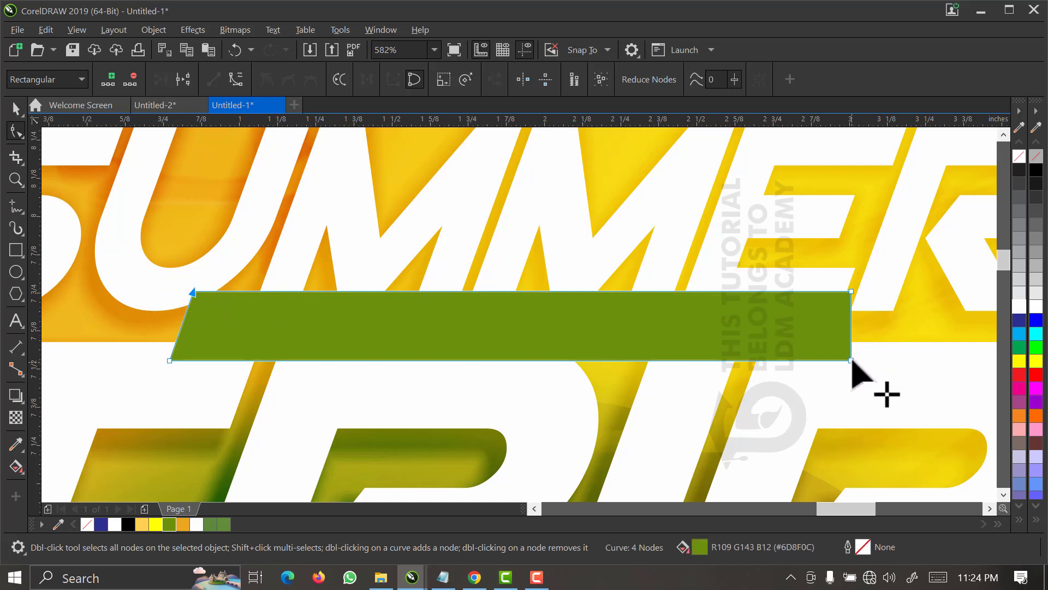
drag(846, 360, 828, 360)
click(16, 108)
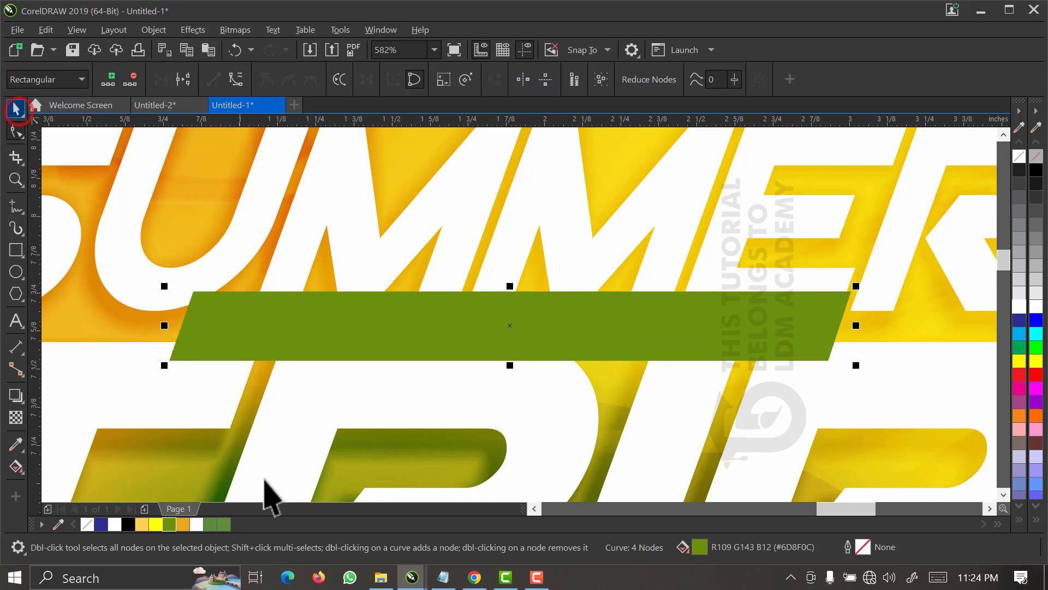
Bring the host-name text line onto the flyer, scale it down to about 2.18 inches wide and place it over the green bar.
scroll(185, 259, down, 2)
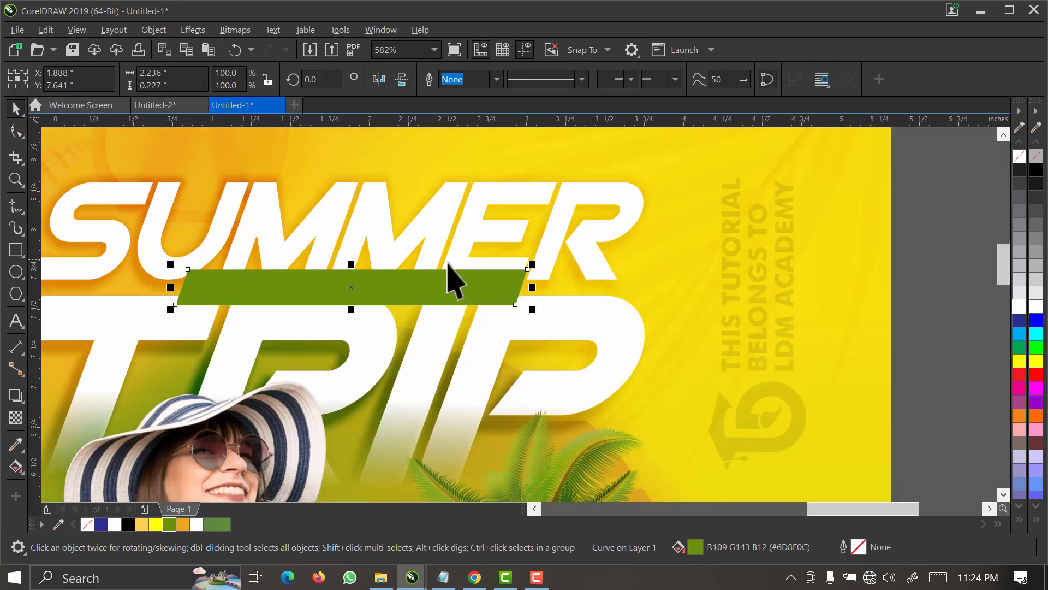
scroll(454, 273, down, 2)
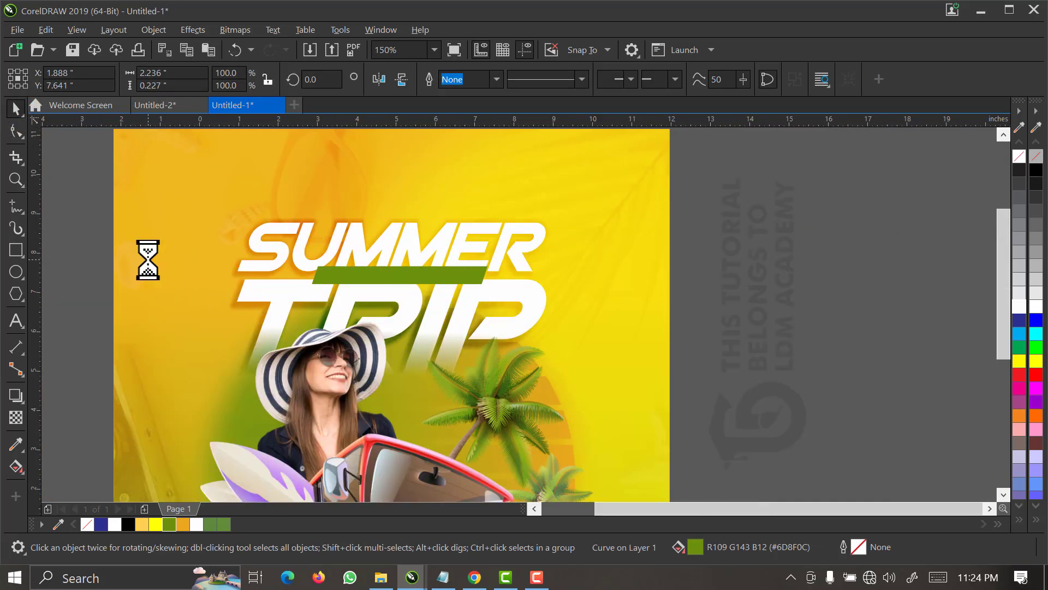
scroll(148, 259, down, 2)
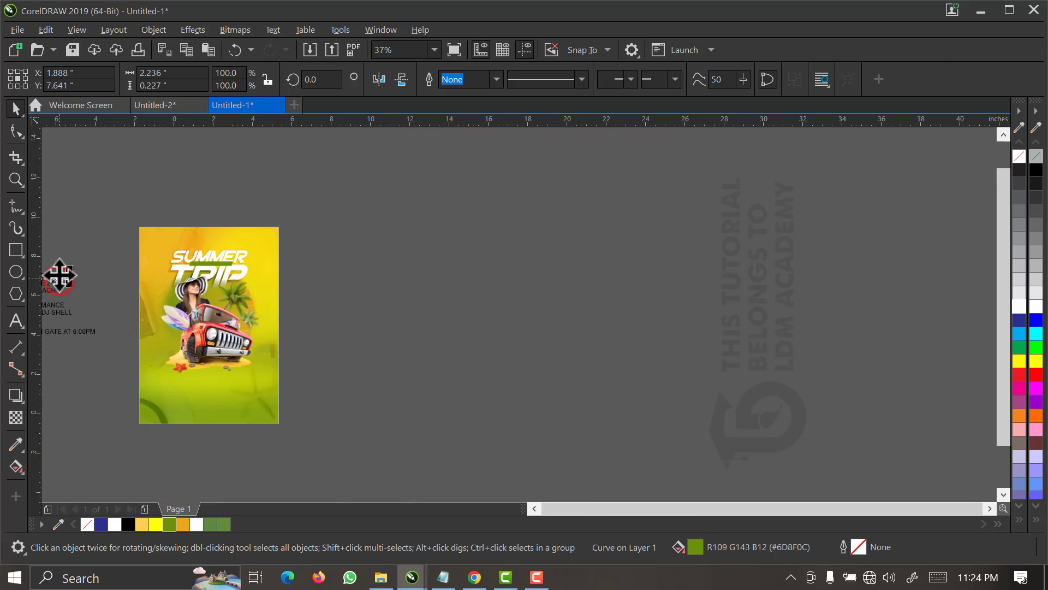
drag(59, 276, 231, 264)
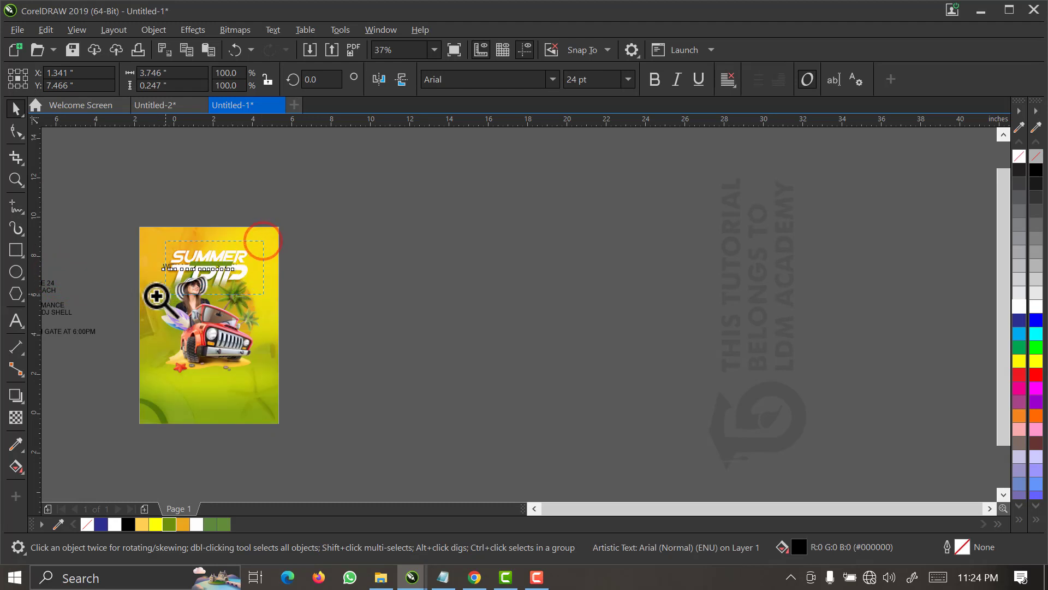
drag(157, 296, 159, 293)
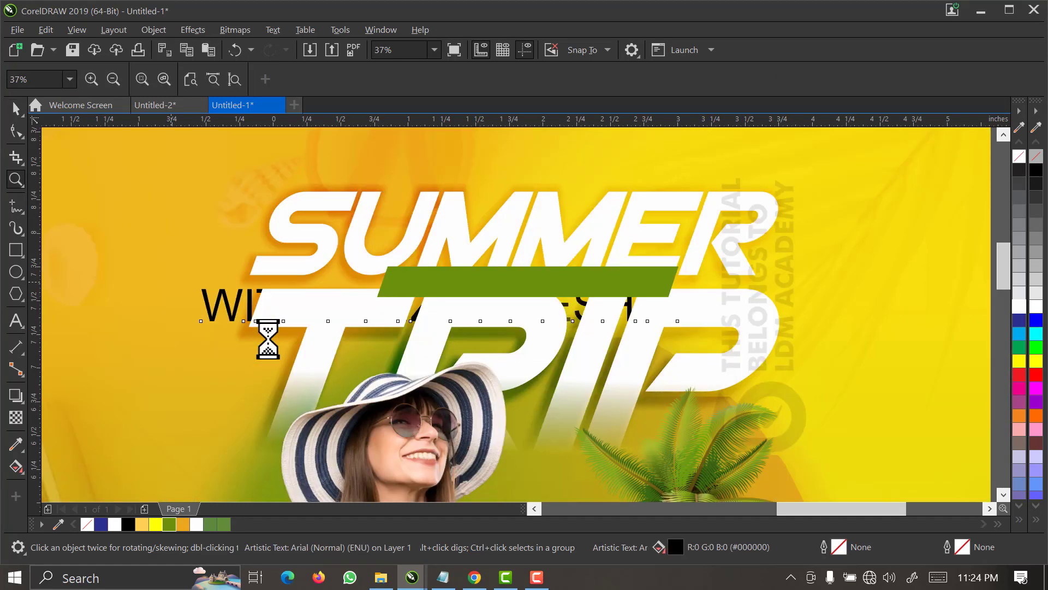
key(space)
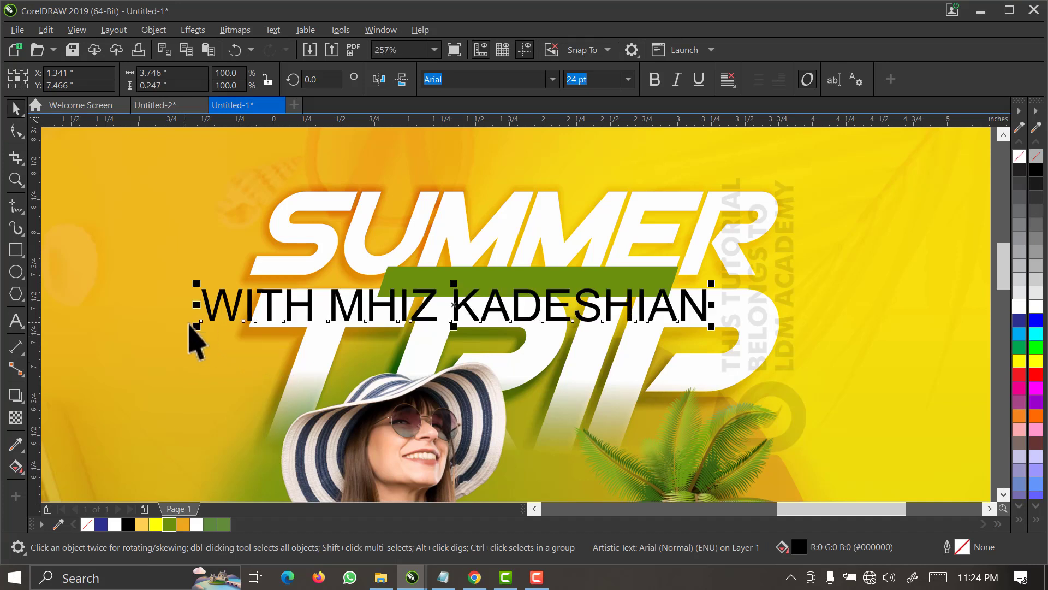
drag(197, 326, 296, 328)
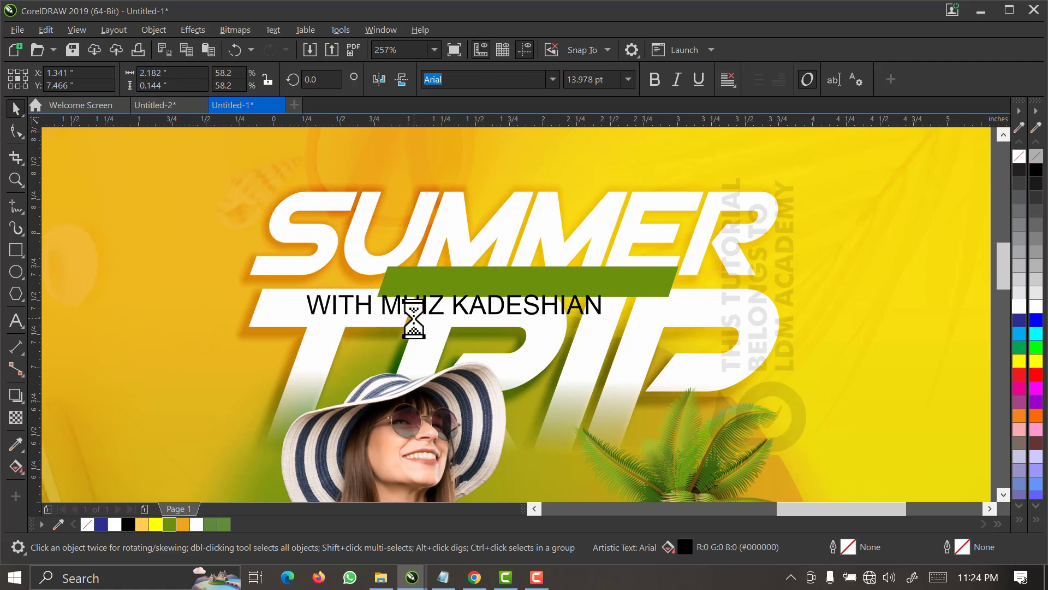
drag(420, 307, 505, 278)
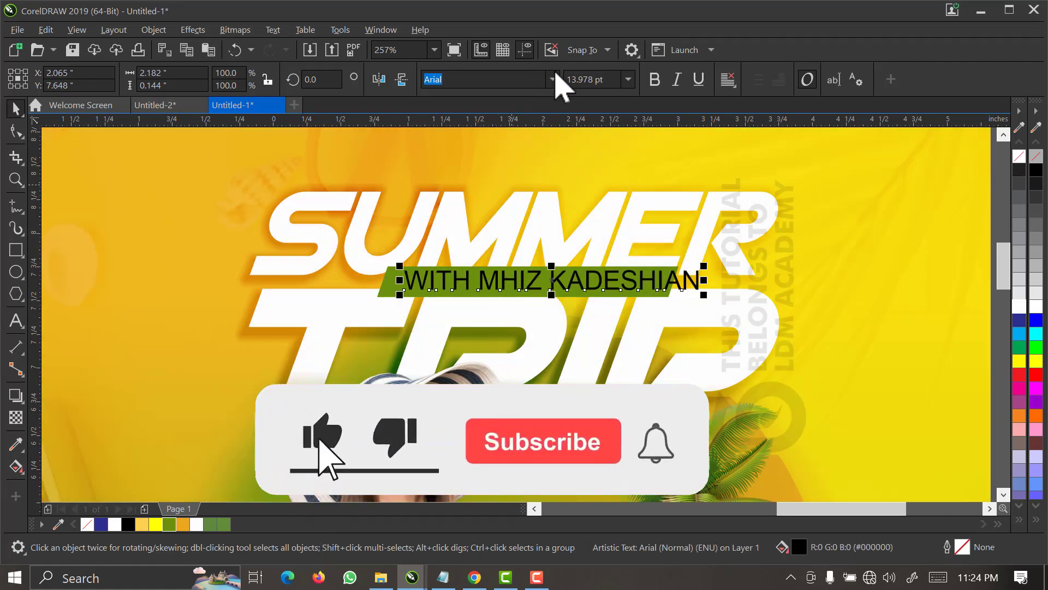
Set the host-name text's font to Viper Squadron Solid and widen the slanted green bar to about 2.59 inches.
click(553, 79)
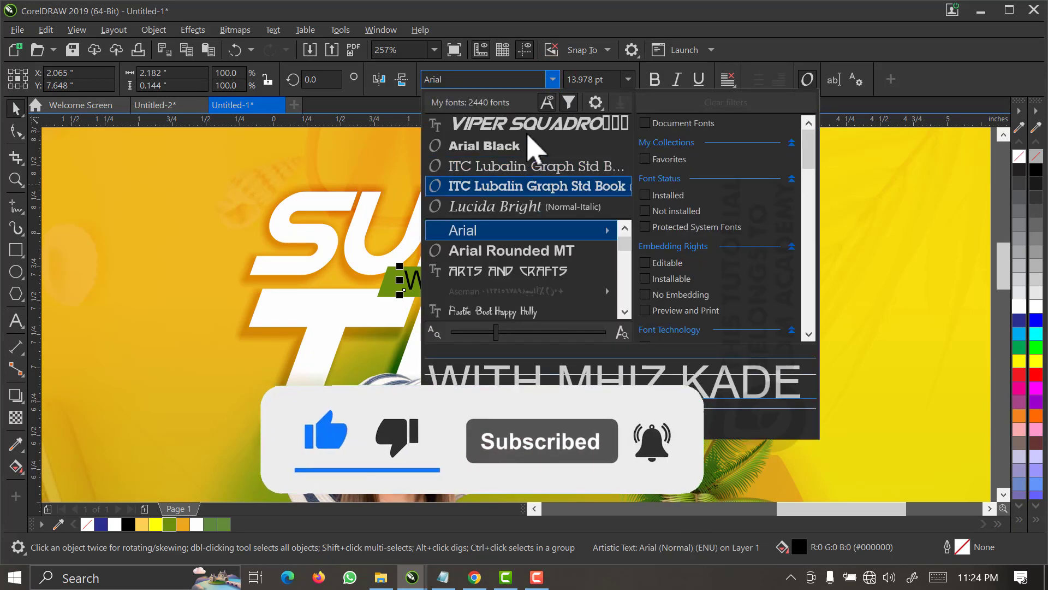
click(530, 124)
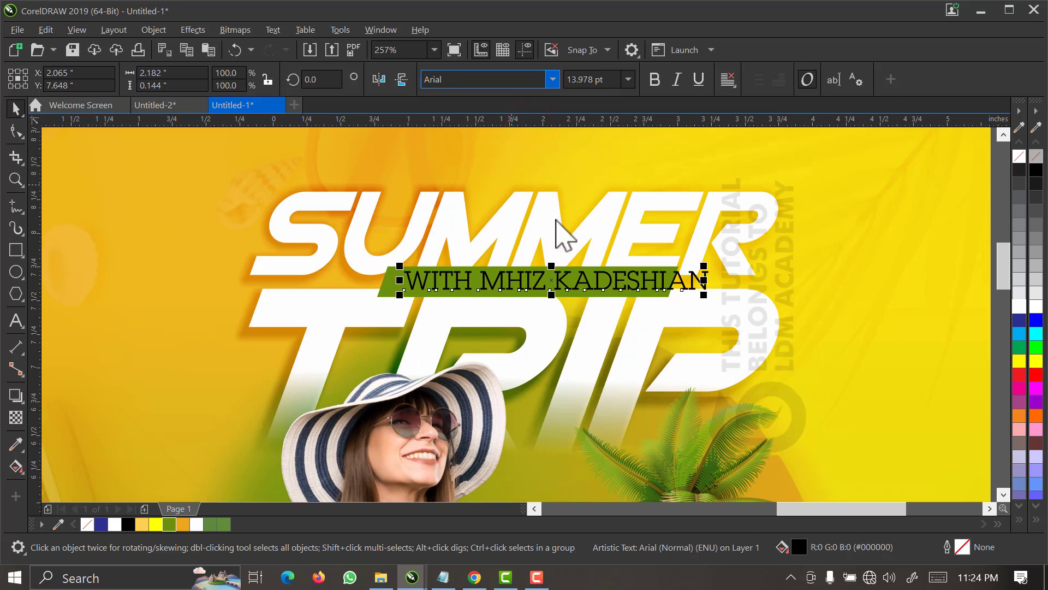
key(F2)
drag(360, 220, 759, 337)
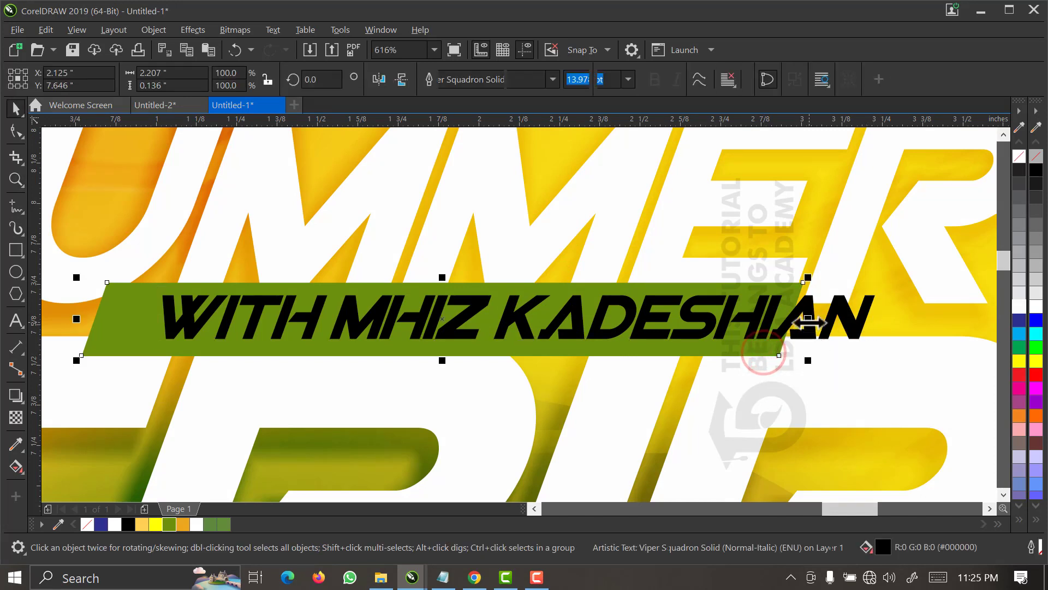
click(811, 330)
drag(895, 319, 923, 315)
Fill the host-name text with white and centre it horizontally on the green bar.
click(859, 323)
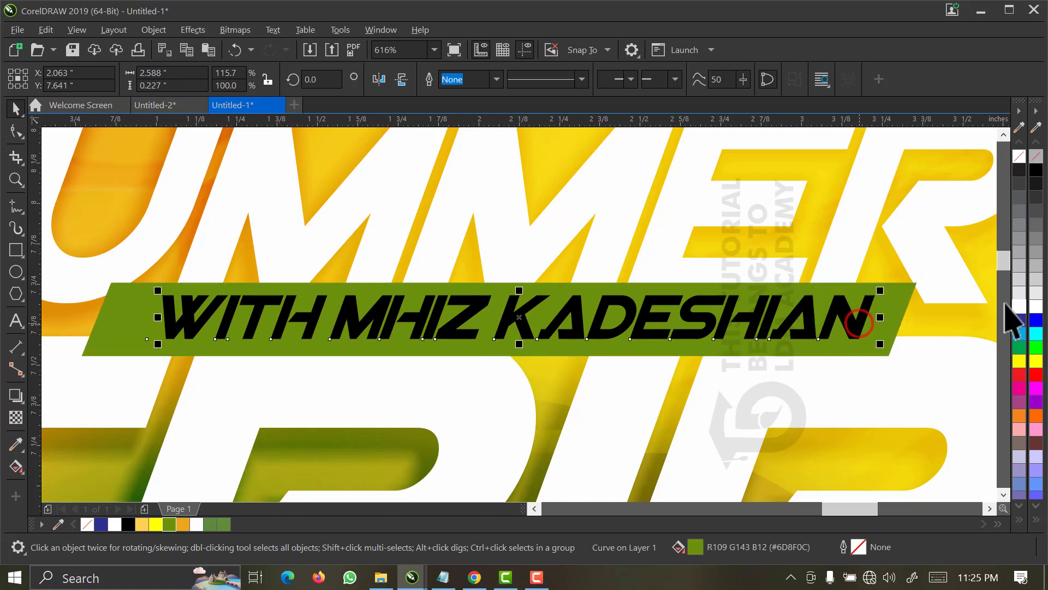
click(1020, 306)
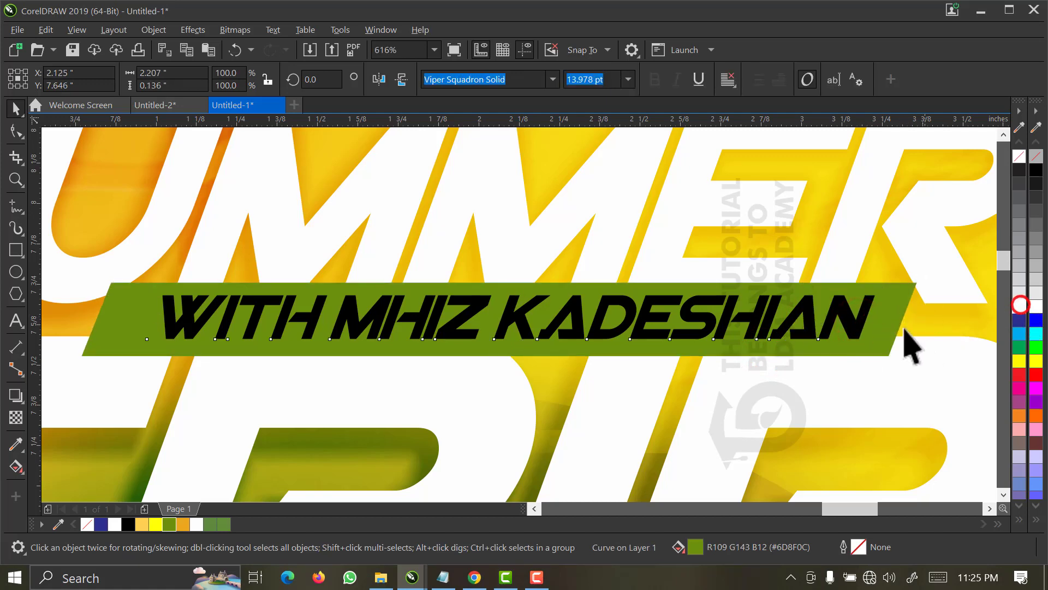
click(900, 295)
shift+click(898, 294)
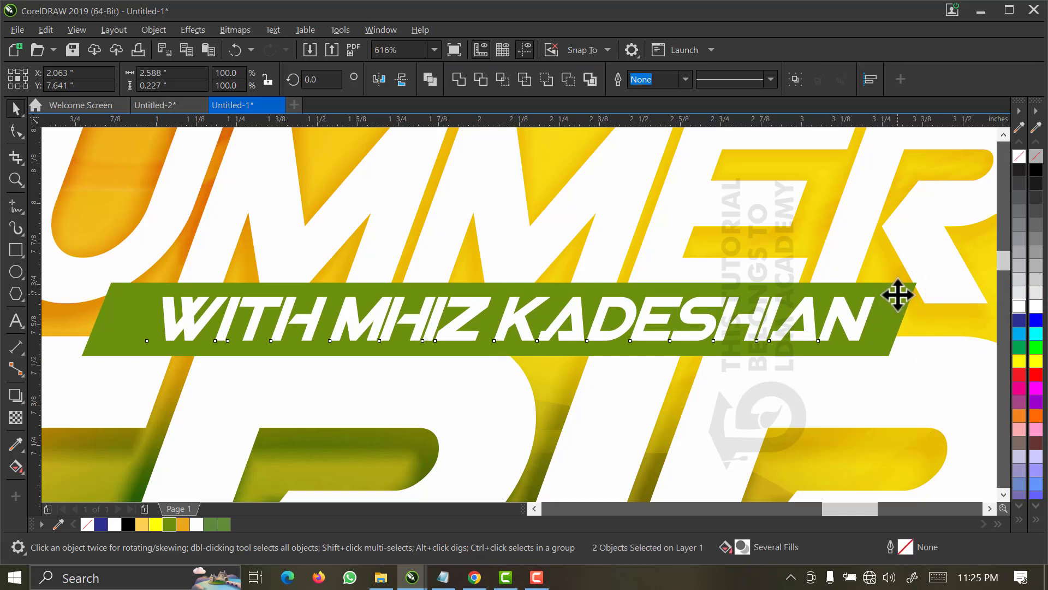
key(c)
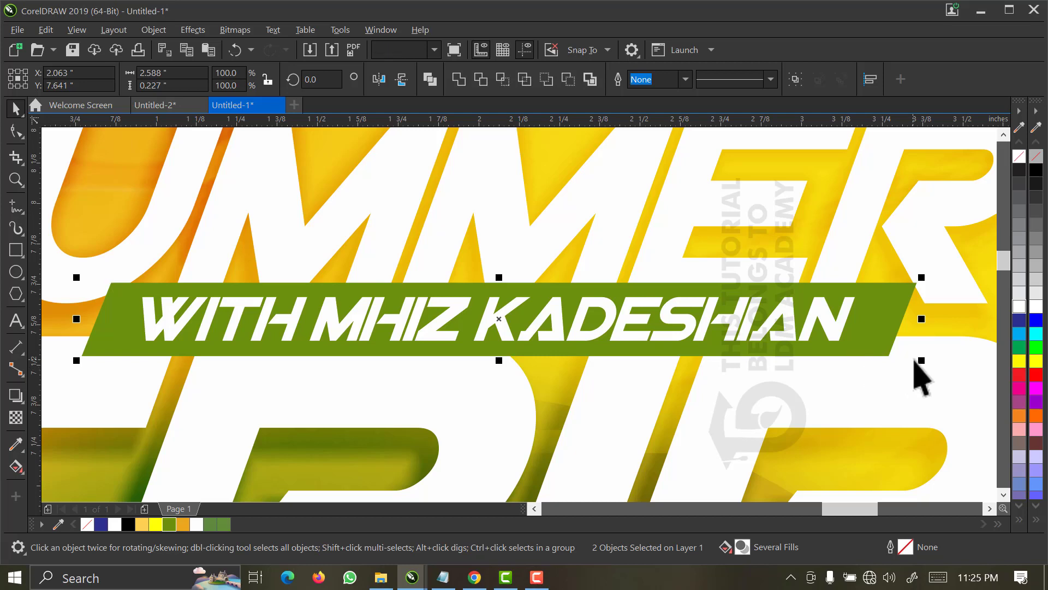
Group the host-name text with the green bar and scale the group down to about 2.3 inches wide.
key(ctrl+g)
drag(920, 355, 907, 364)
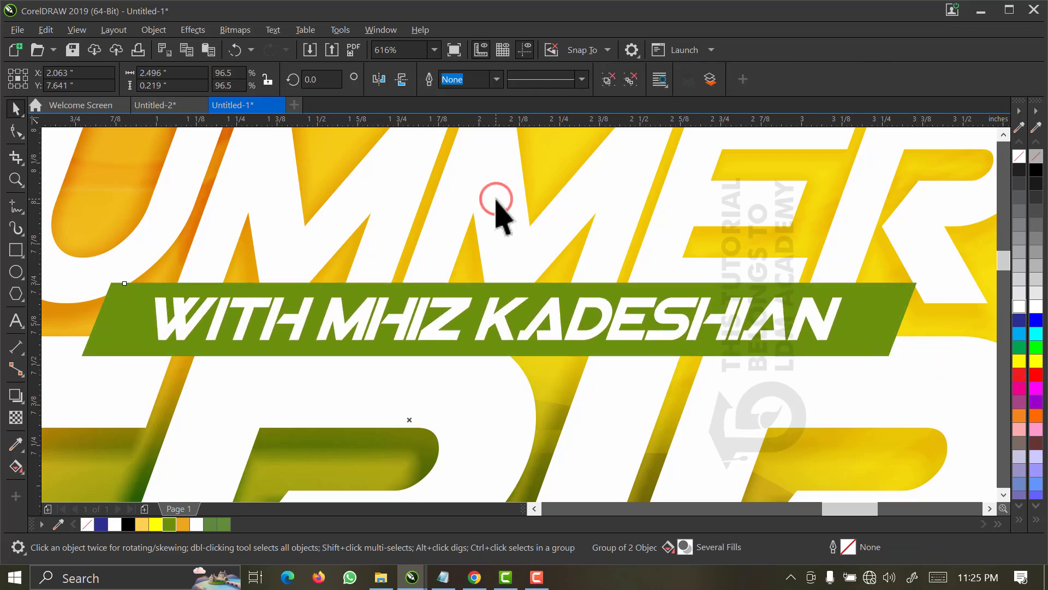
scroll(496, 200, down, 2)
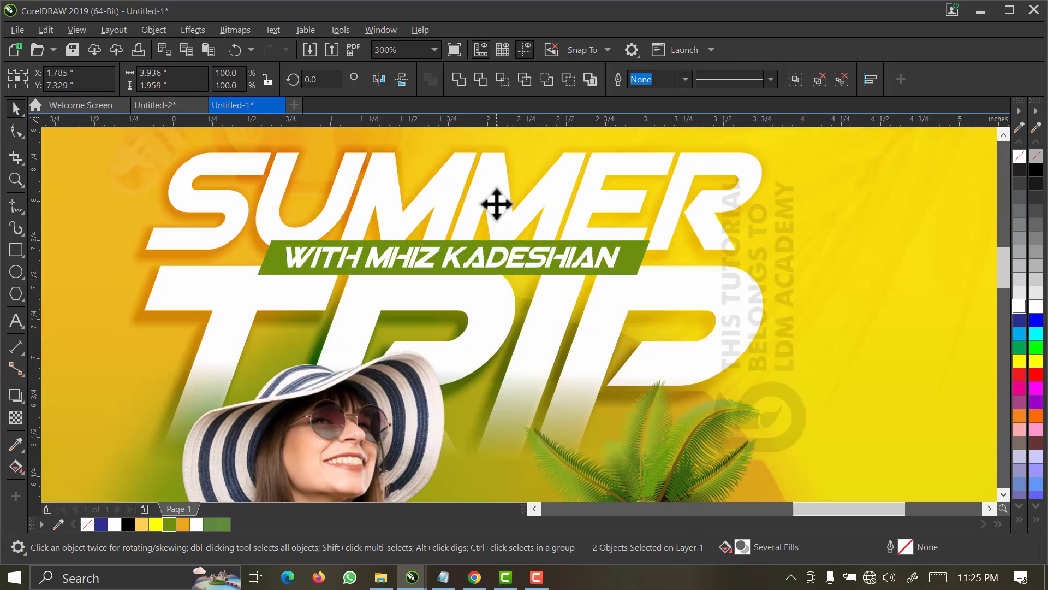
click(761, 222)
click(617, 259)
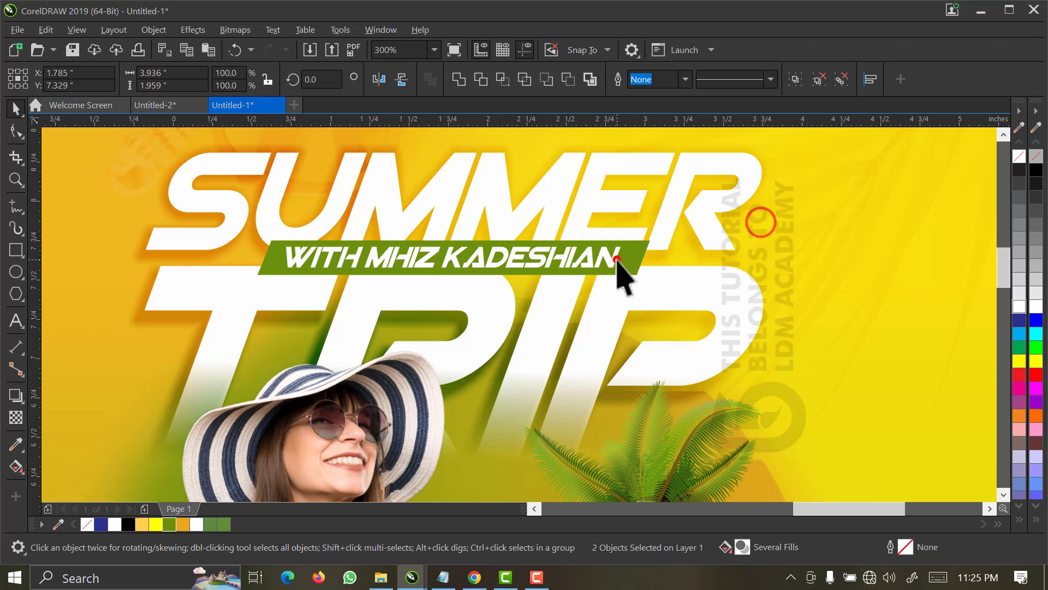
drag(655, 279, 641, 285)
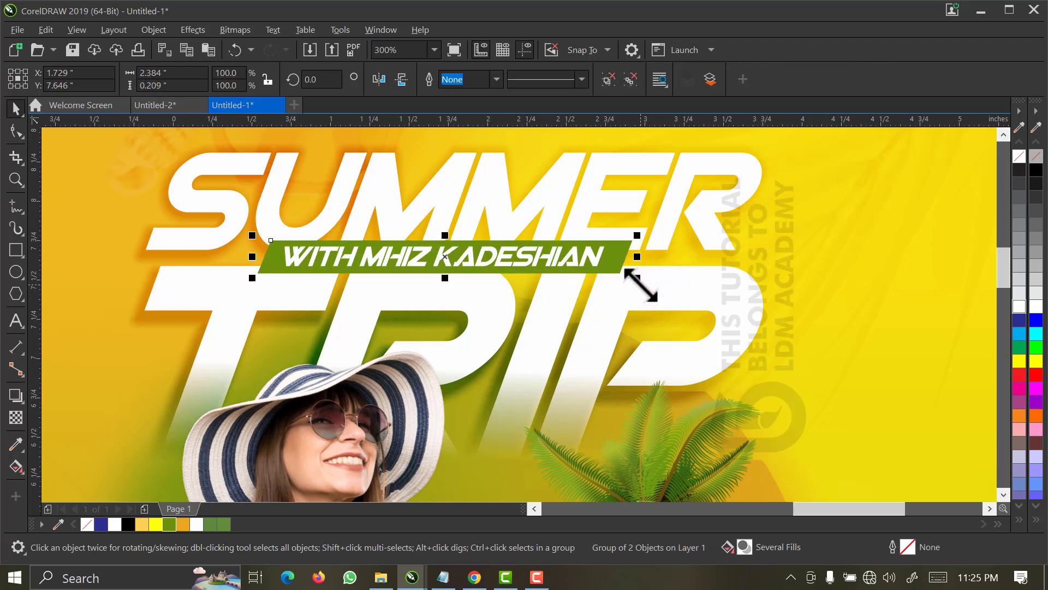
drag(254, 280, 266, 277)
Centre the green name bar group horizontally on the SUMMER TRIP title.
shift+click(373, 219)
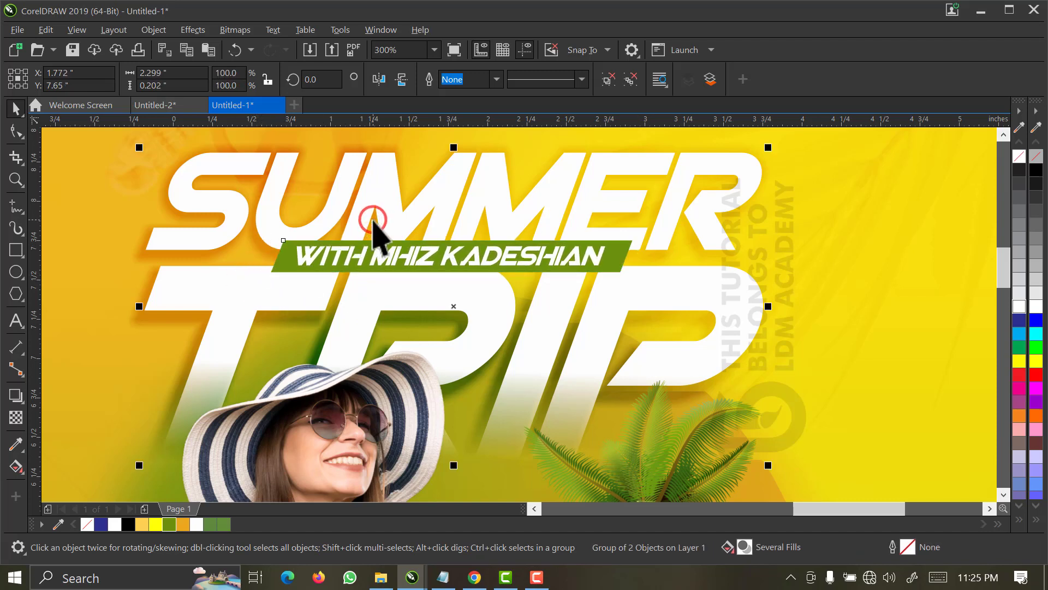
key(c)
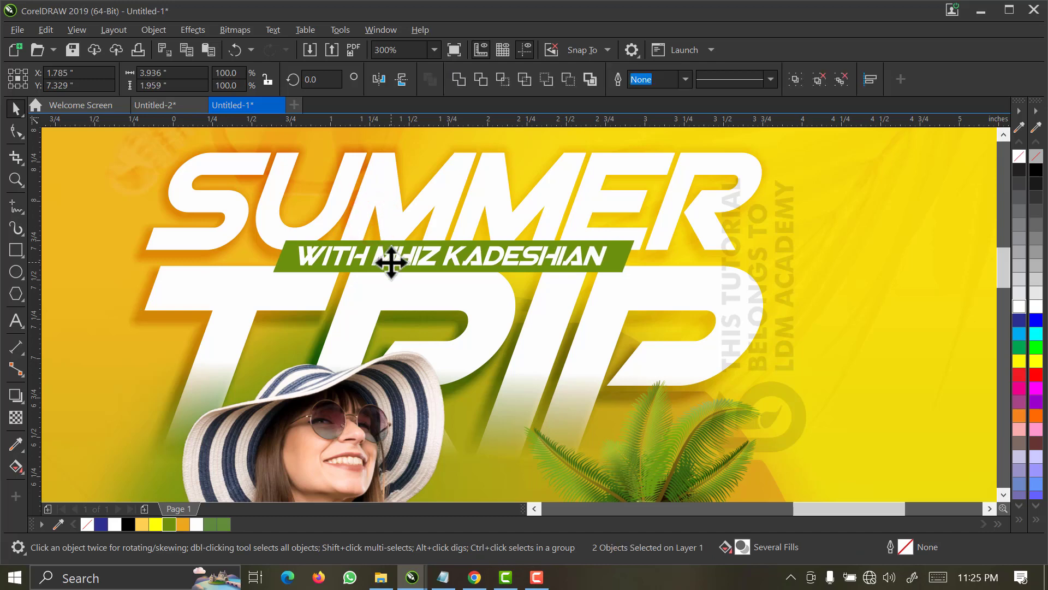
scroll(391, 262, down, 2)
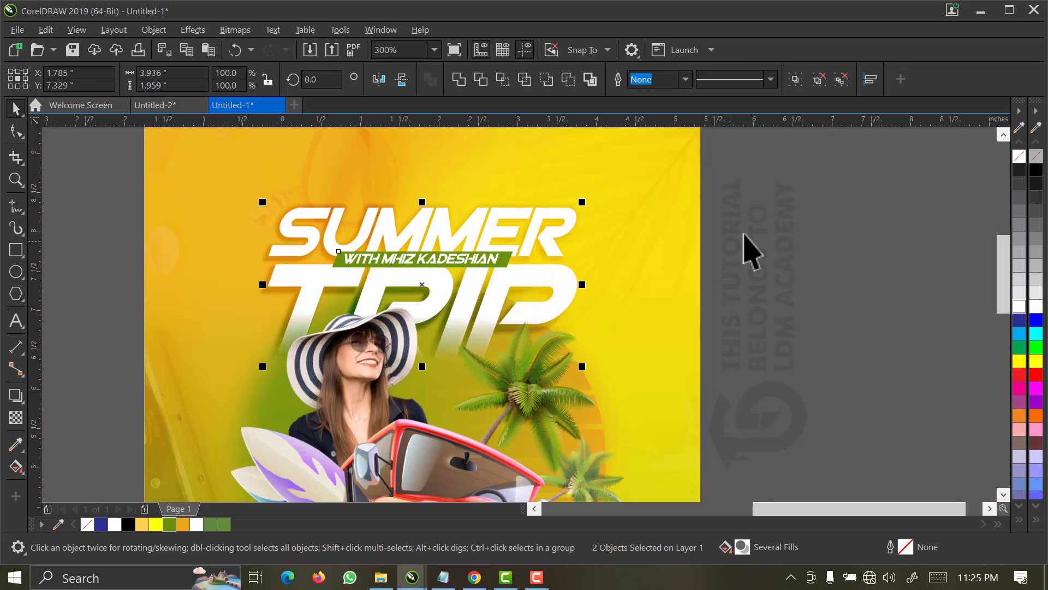
click(434, 51)
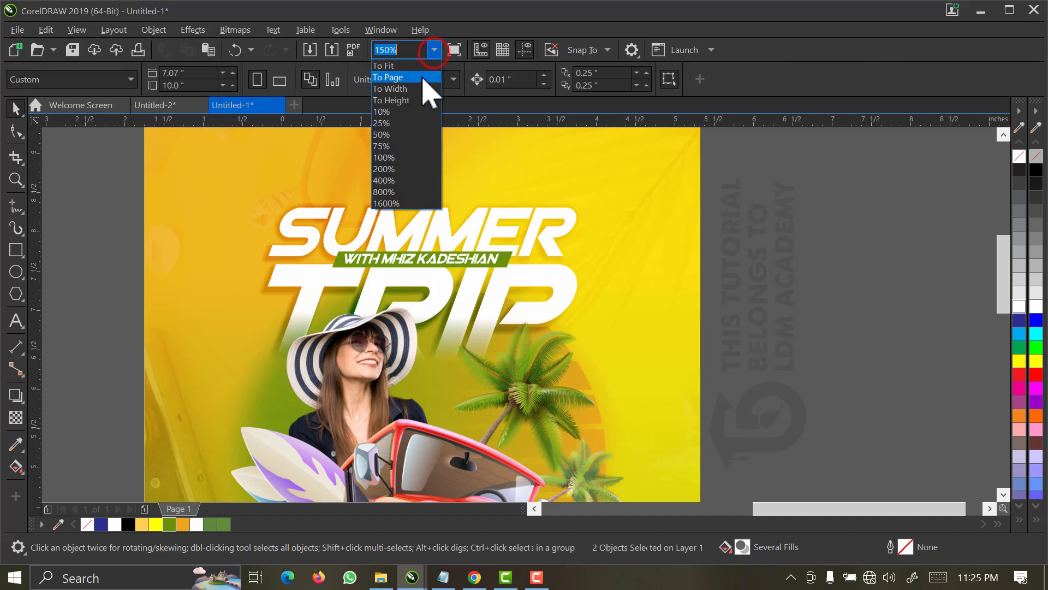
click(428, 82)
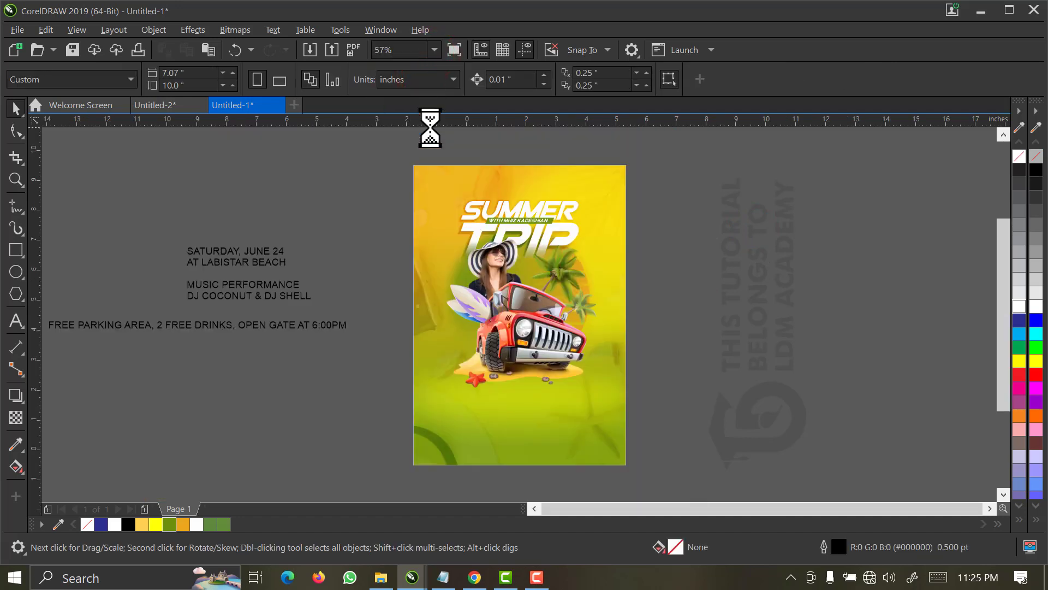
key(z)
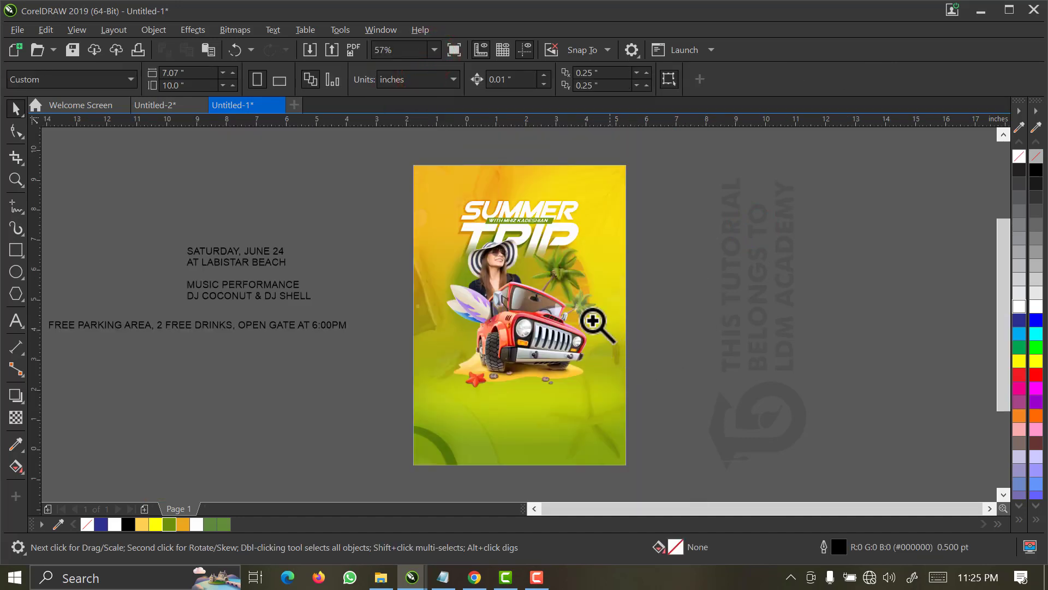
drag(671, 302, 388, 428)
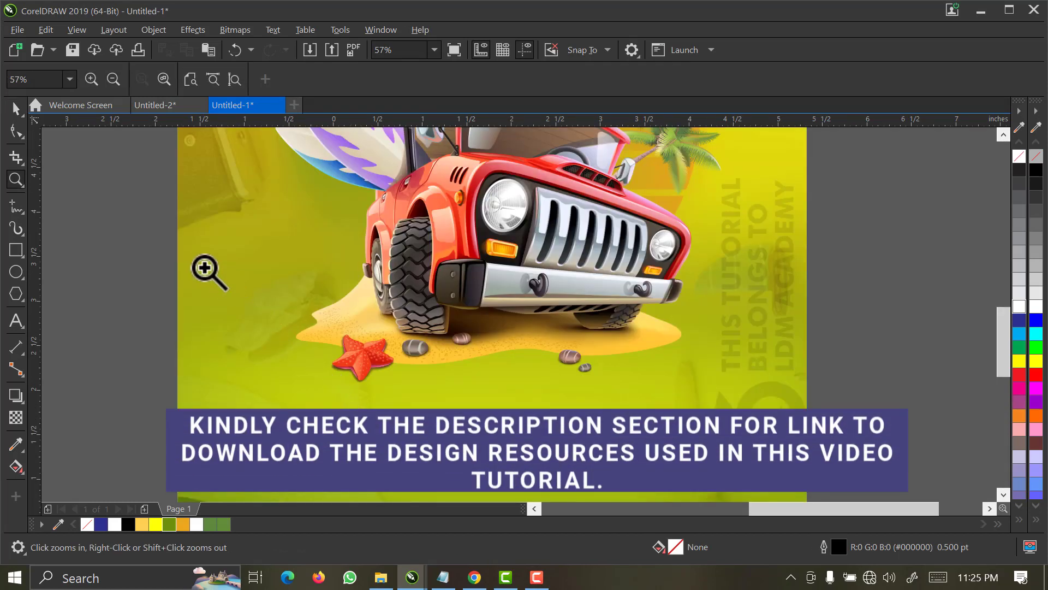
drag(173, 228, 816, 438)
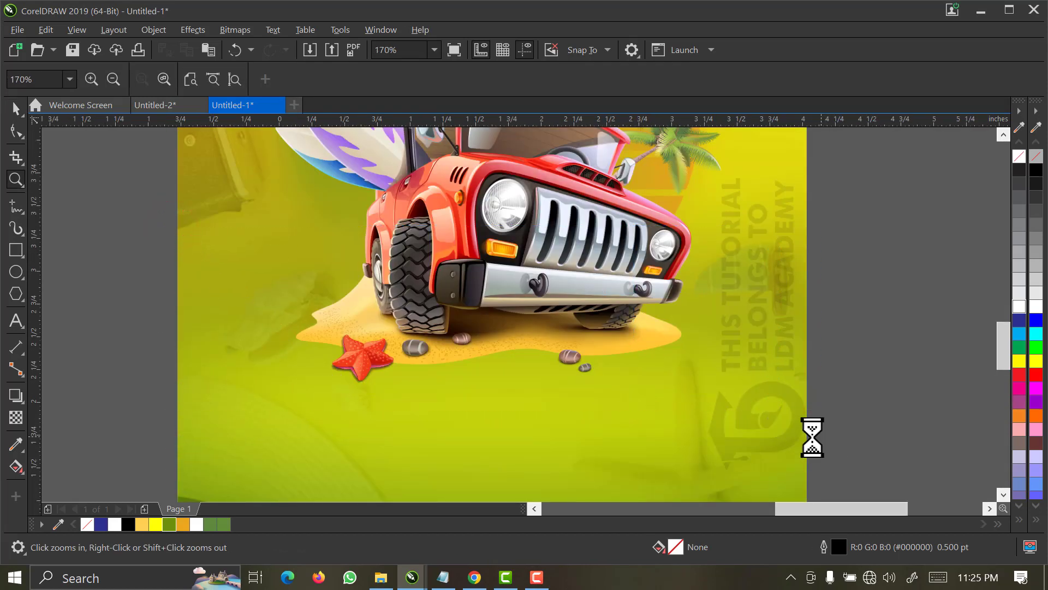
key(space)
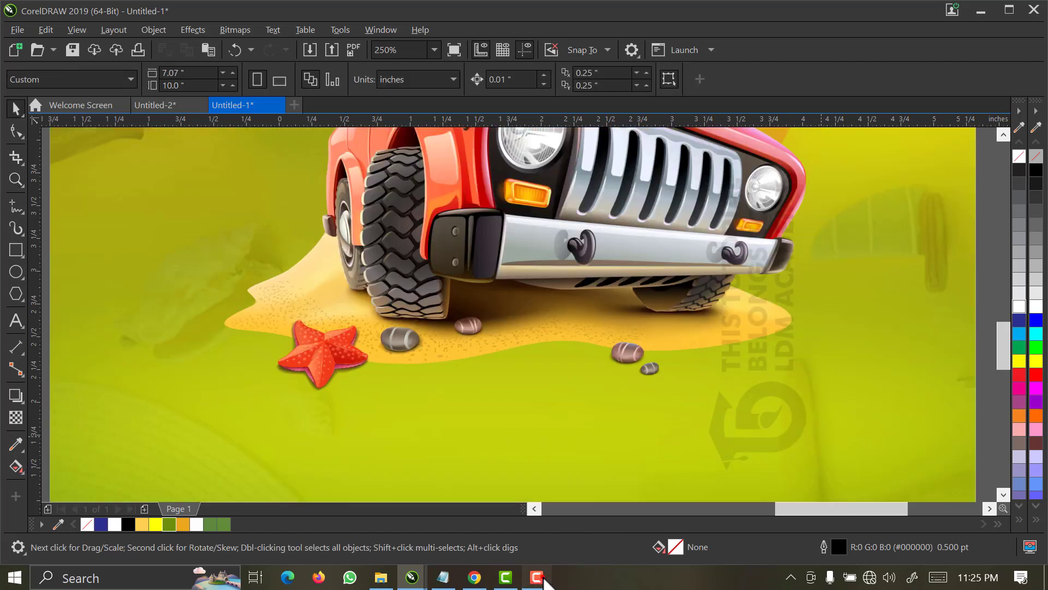
click(538, 578)
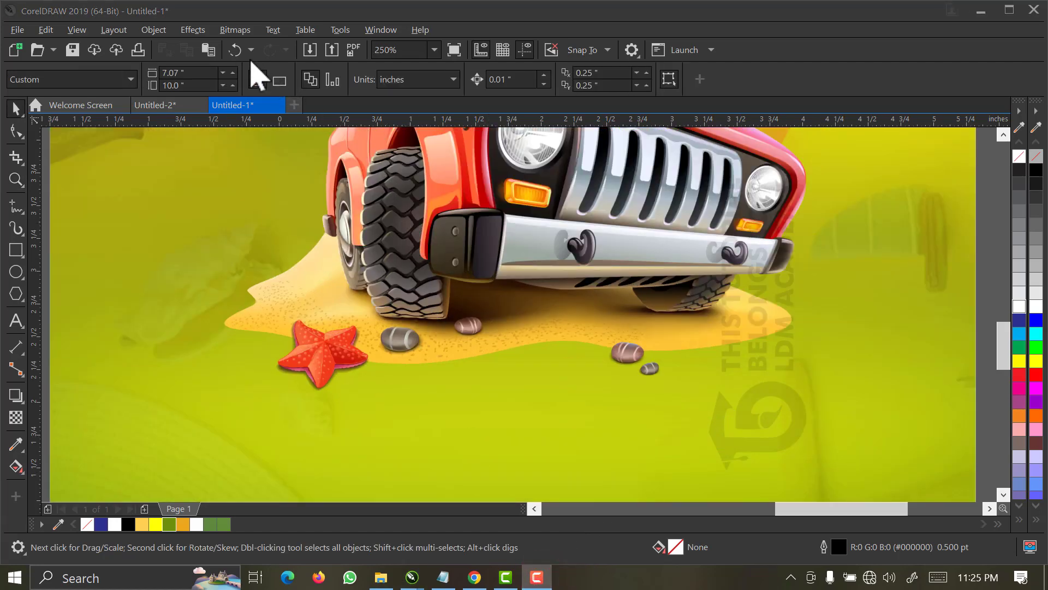
click(250, 60)
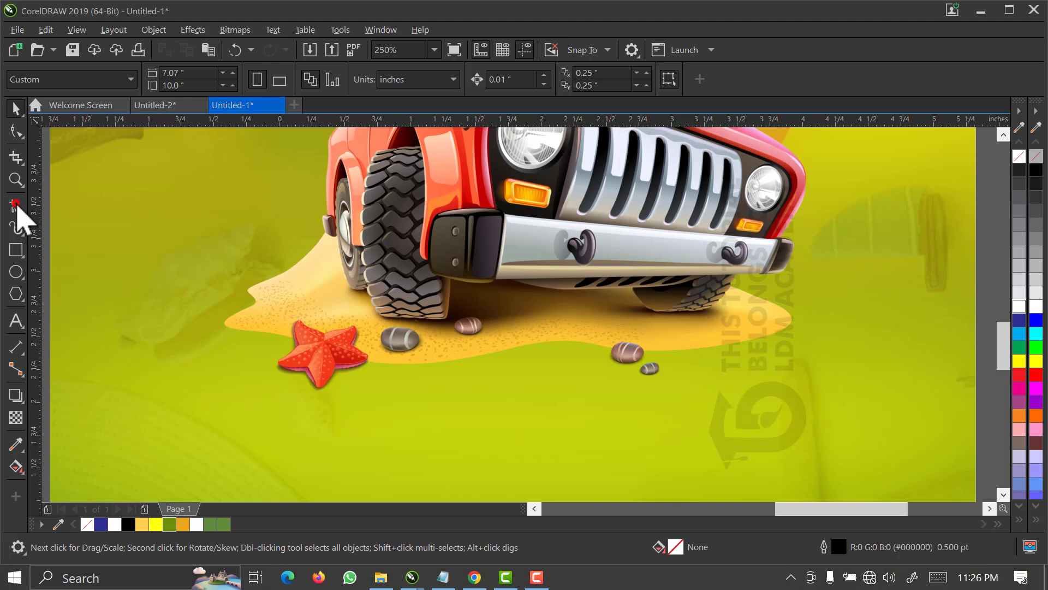
click(15, 212)
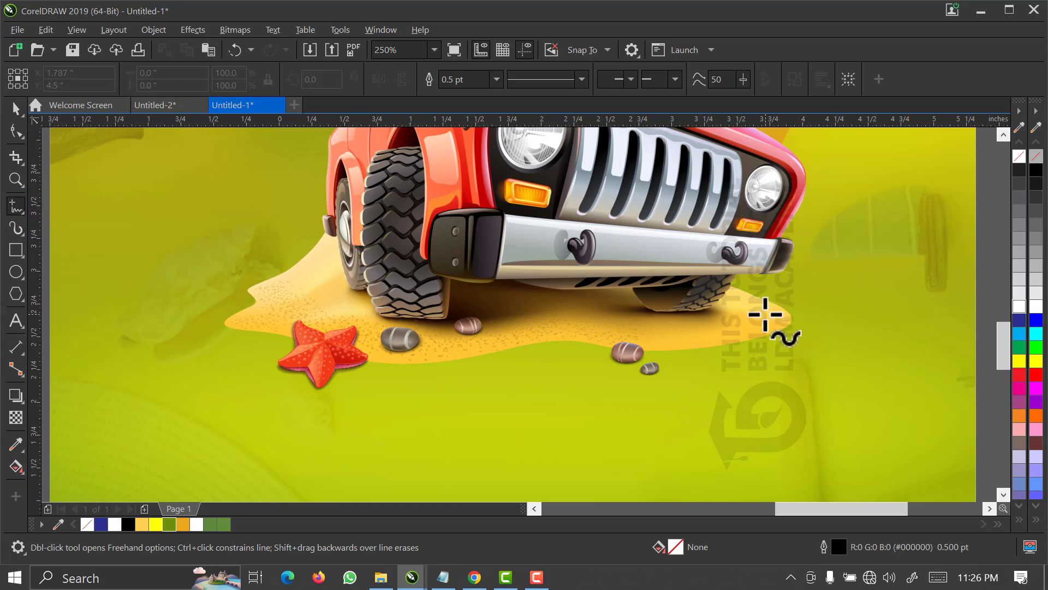
mouse_move(765, 307)
mouse_down()
mouse_move(808, 328)
mouse_move(789, 362)
mouse_move(674, 363)
mouse_move(674, 383)
mouse_move(649, 394)
mouse_move(566, 364)
mouse_move(348, 383)
mouse_move(311, 401)
mouse_move(285, 382)
mouse_move(246, 376)
mouse_move(242, 357)
mouse_move(266, 354)
mouse_up()
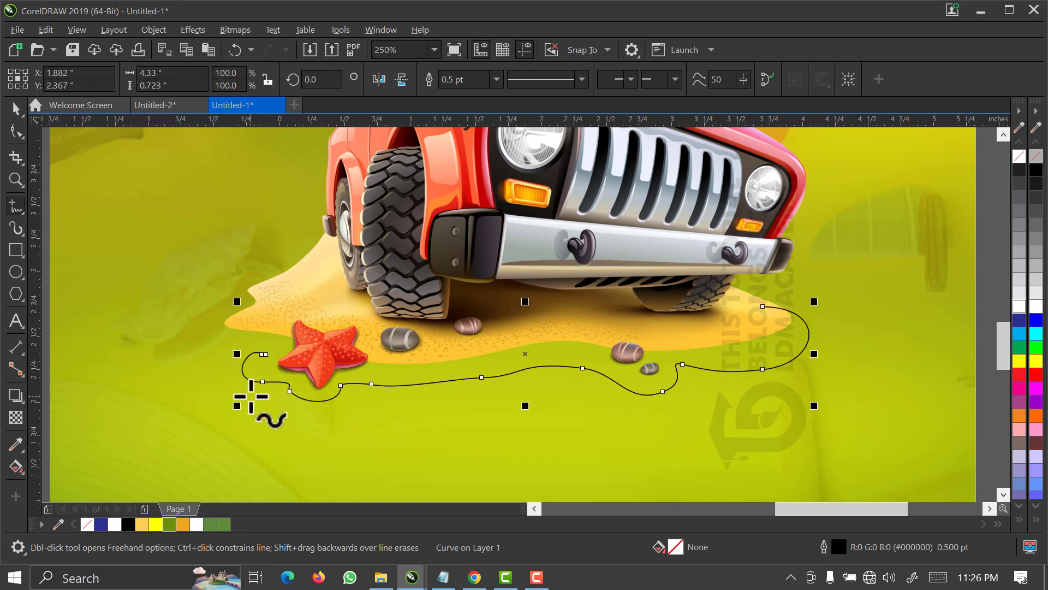
key(Delete)
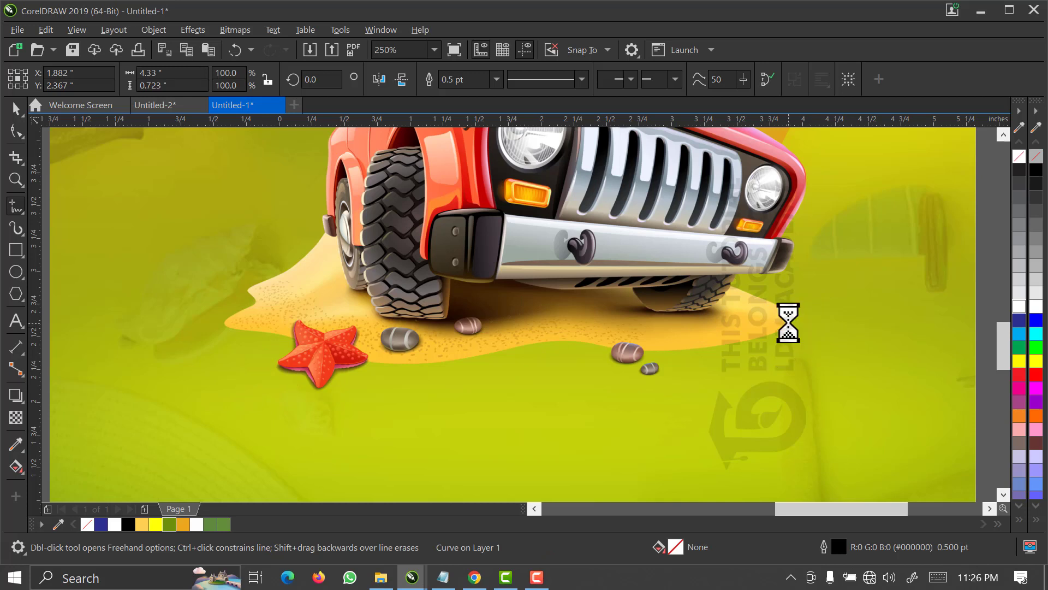
key(ctrl+z)
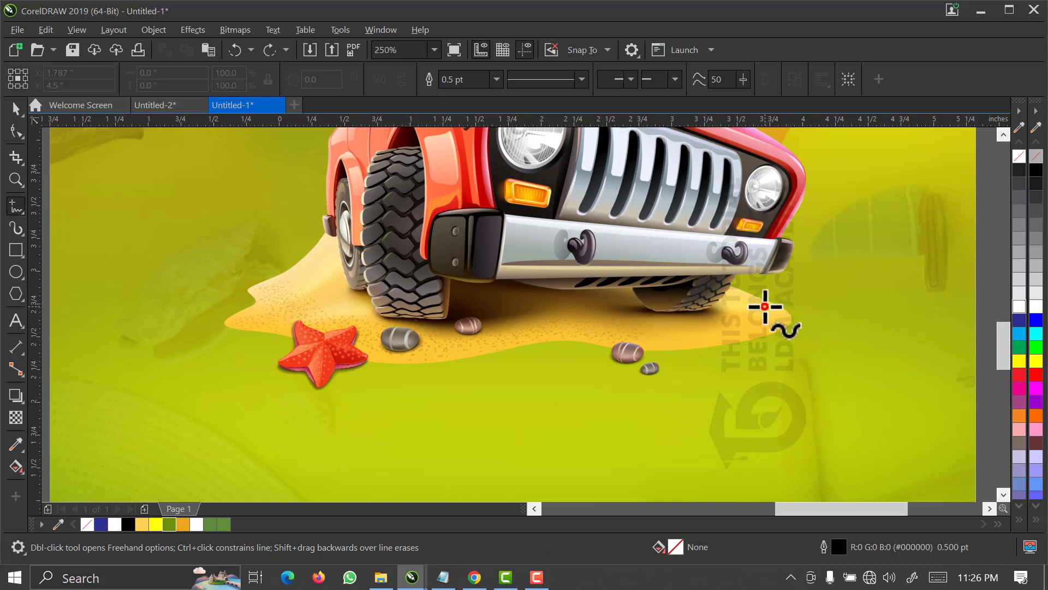
Draw a wavy freehand outline about 4.74 by 0.93 inches around the sand under the jeep and join its end nodes into a closed shape.
mouse_move(765, 307)
mouse_down()
mouse_move(818, 333)
mouse_move(815, 347)
mouse_move(780, 369)
mouse_move(685, 372)
mouse_move(644, 391)
mouse_move(549, 365)
mouse_move(459, 391)
mouse_move(383, 388)
mouse_move(328, 401)
mouse_move(248, 379)
mouse_move(242, 361)
mouse_move(261, 352)
mouse_move(220, 343)
mouse_move(199, 313)
mouse_move(228, 299)
mouse_move(339, 307)
mouse_move(585, 281)
mouse_move(651, 281)
mouse_move(769, 304)
mouse_up()
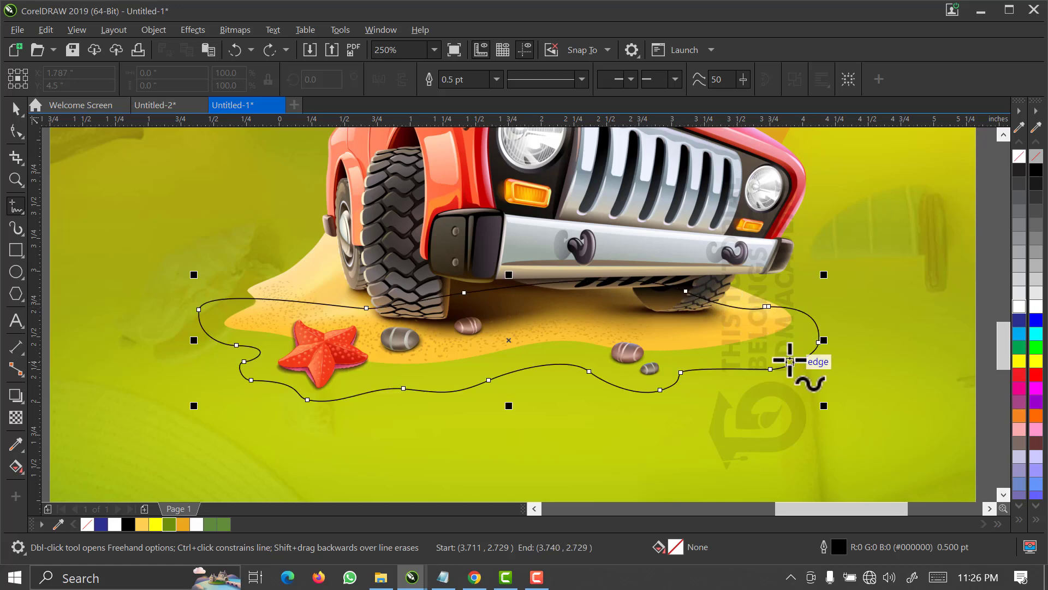
scroll(821, 335, up, 1)
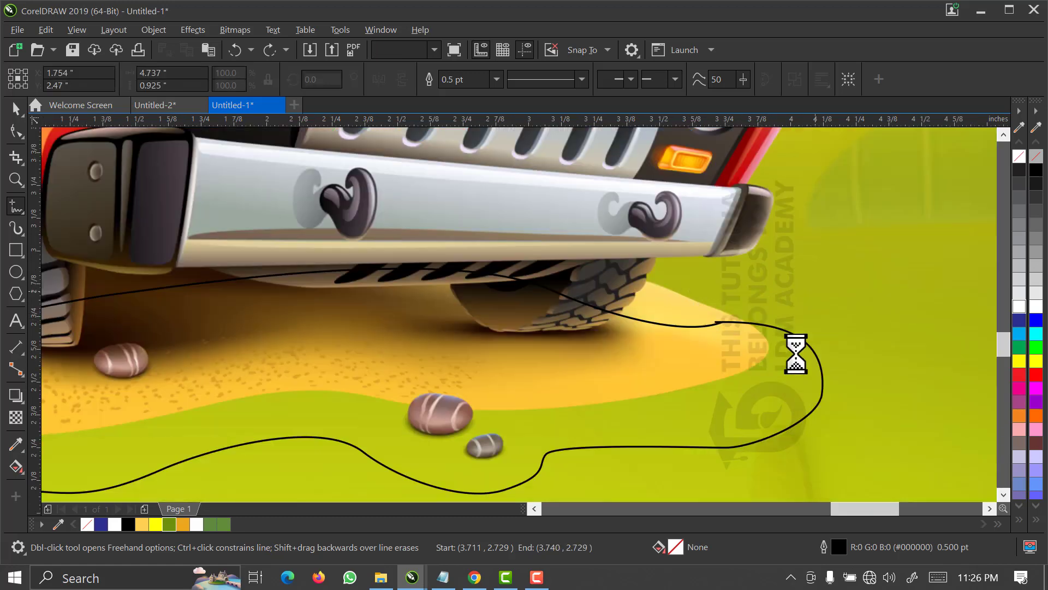
scroll(756, 344, up, 1)
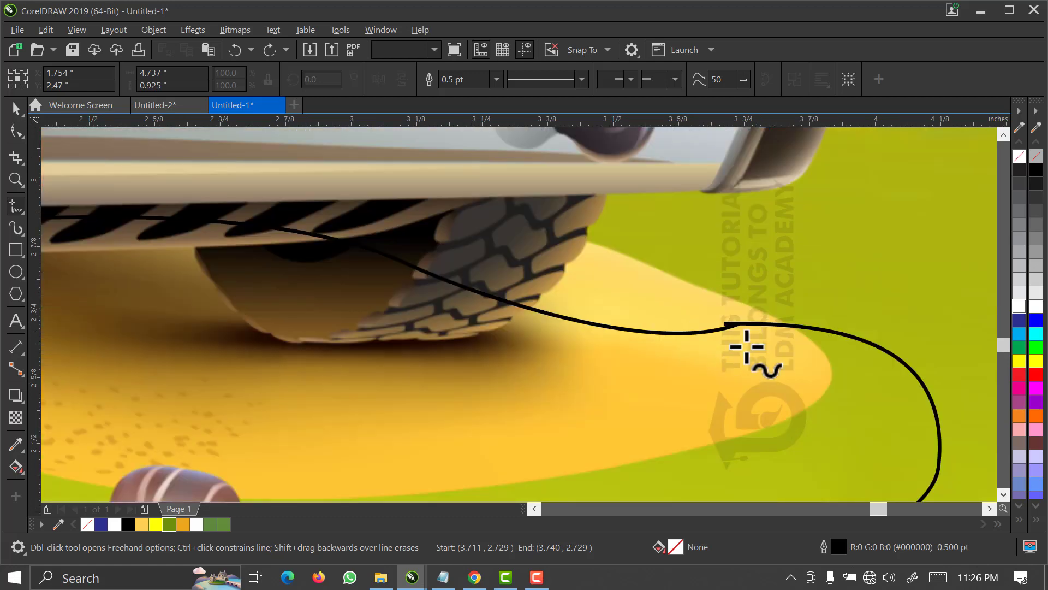
scroll(748, 347, up, 1)
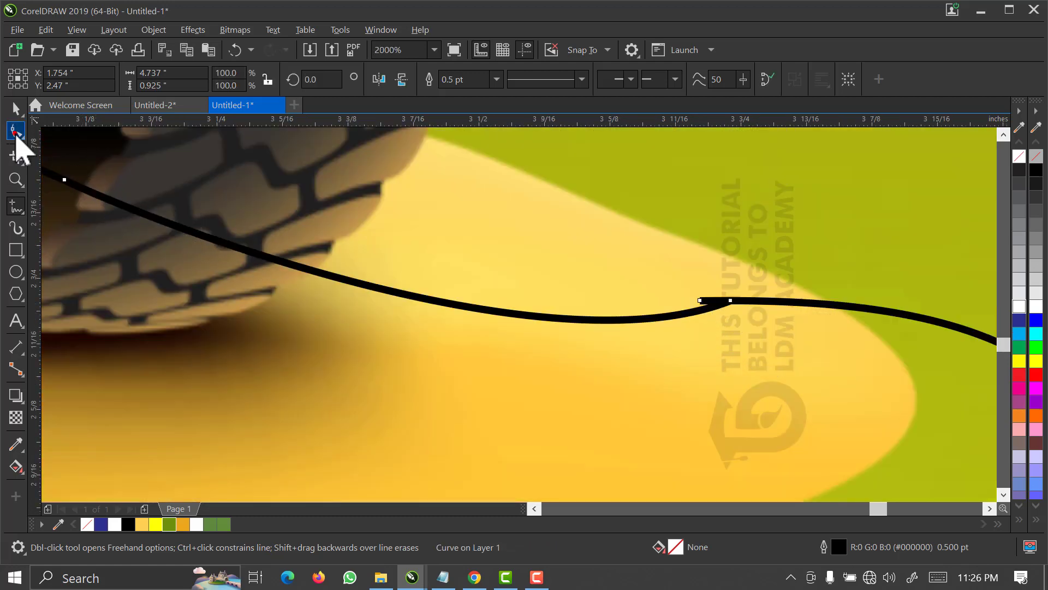
click(16, 131)
click(697, 302)
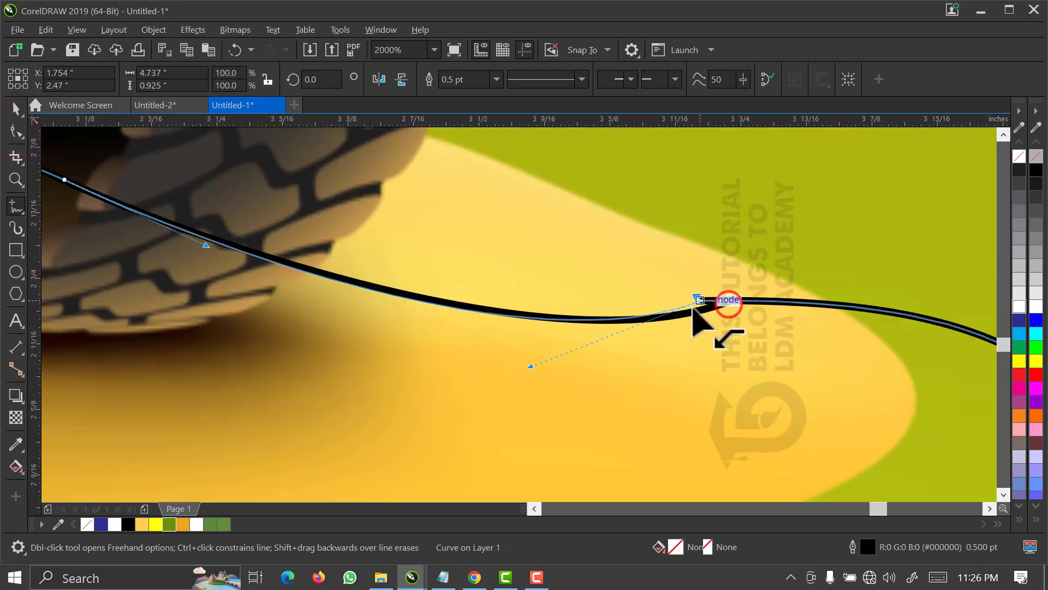
drag(692, 307, 698, 307)
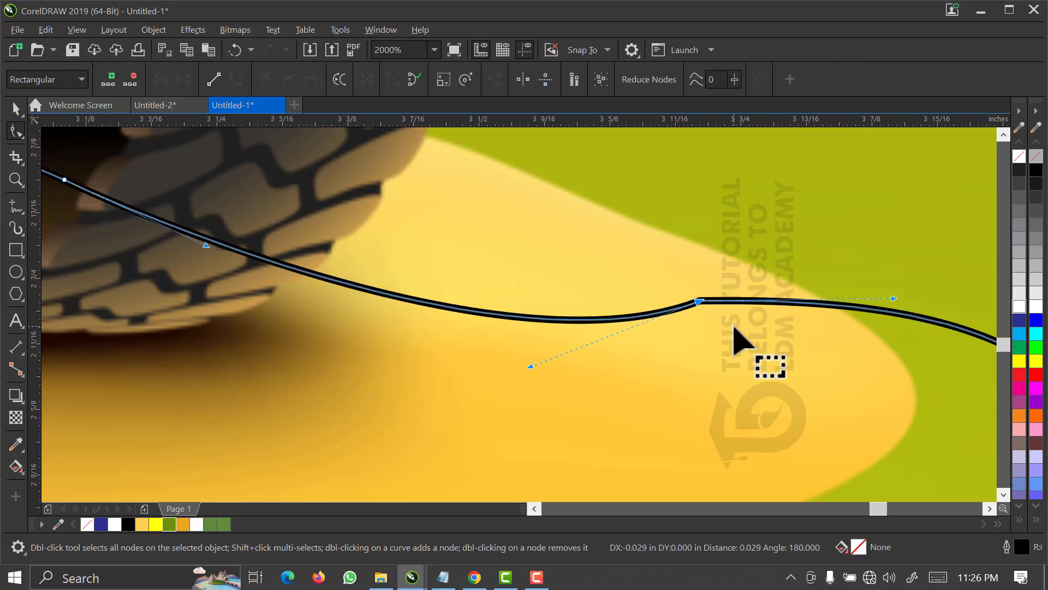
Fill the closed wavy shape beneath the jeep with black.
key(space)
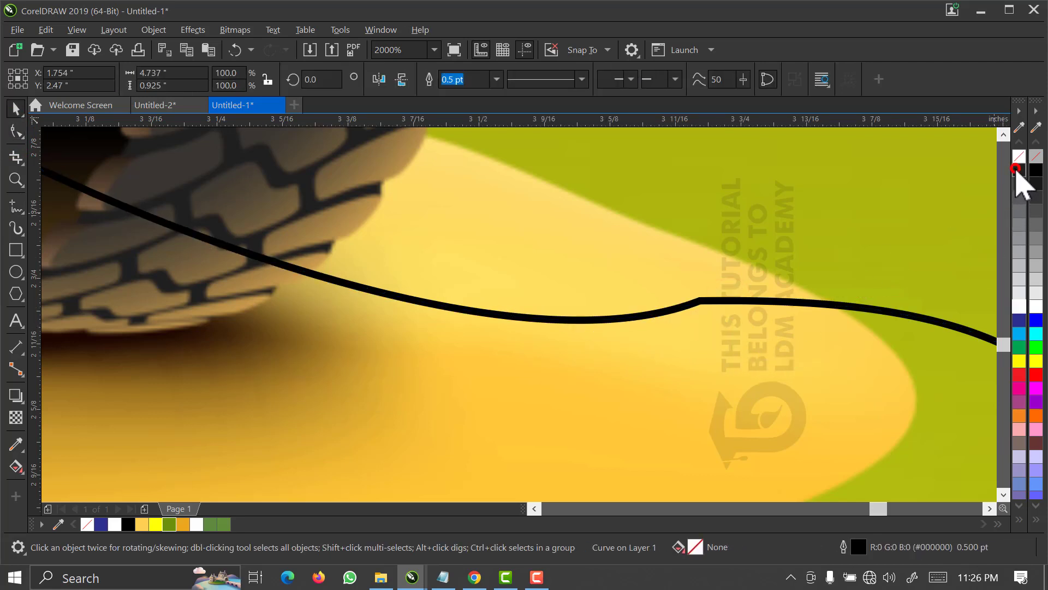
click(1018, 170)
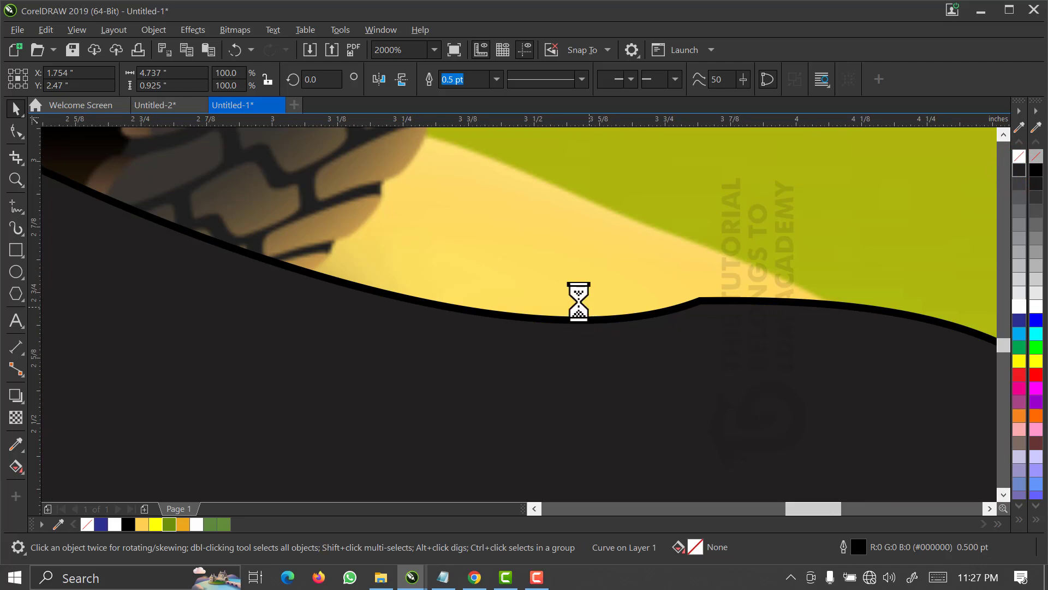
scroll(568, 310, down, 3)
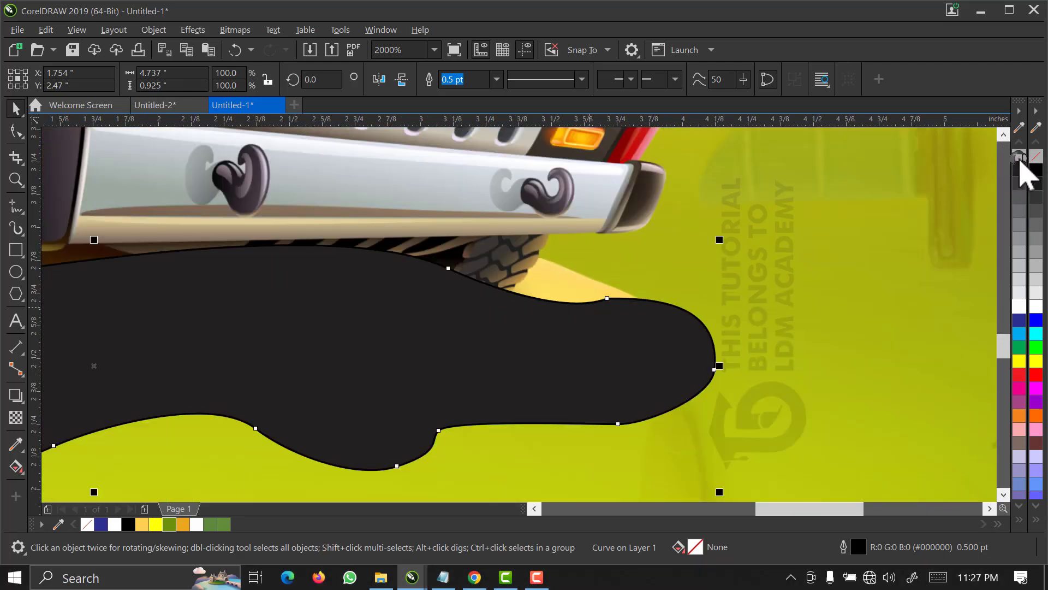
Remove the outline of the black shape under the jeep and apply a Gaussian Blur with a 49.5-pixel radius.
right_click(1019, 159)
scroll(447, 326, down, 1)
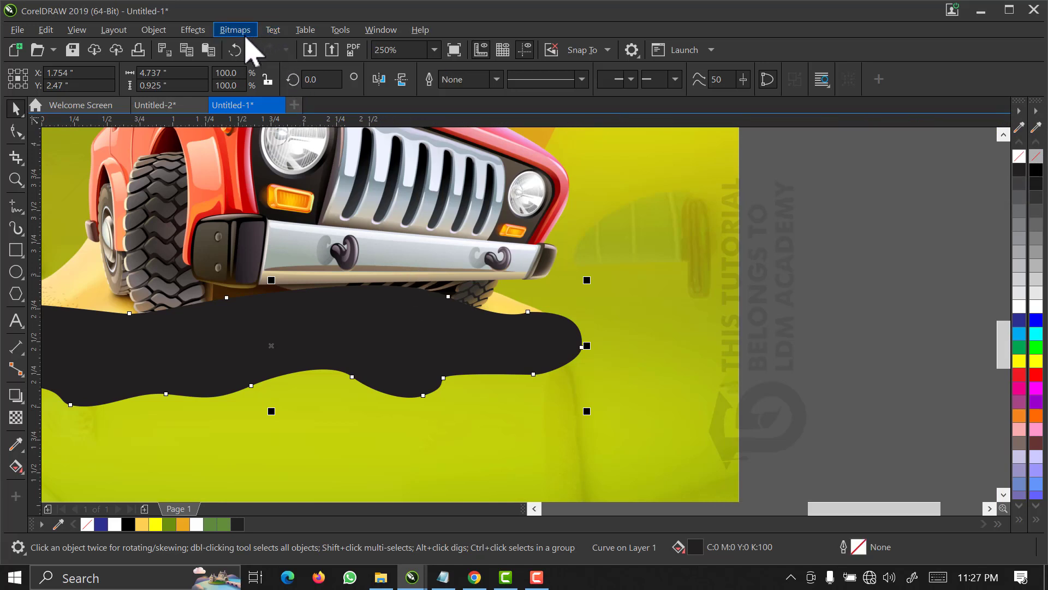
click(205, 31)
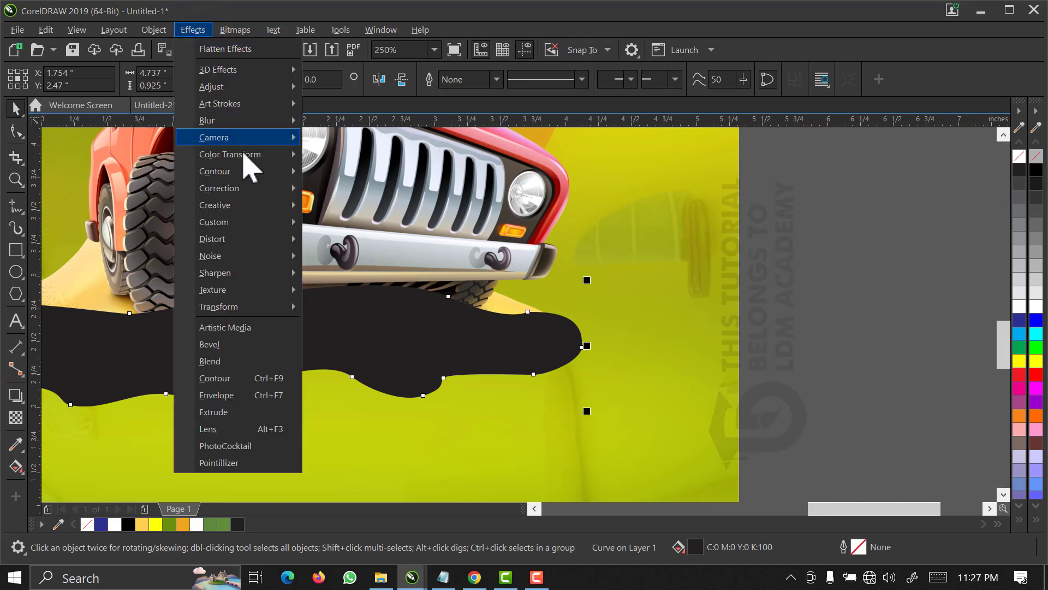
mouse_move(253, 123)
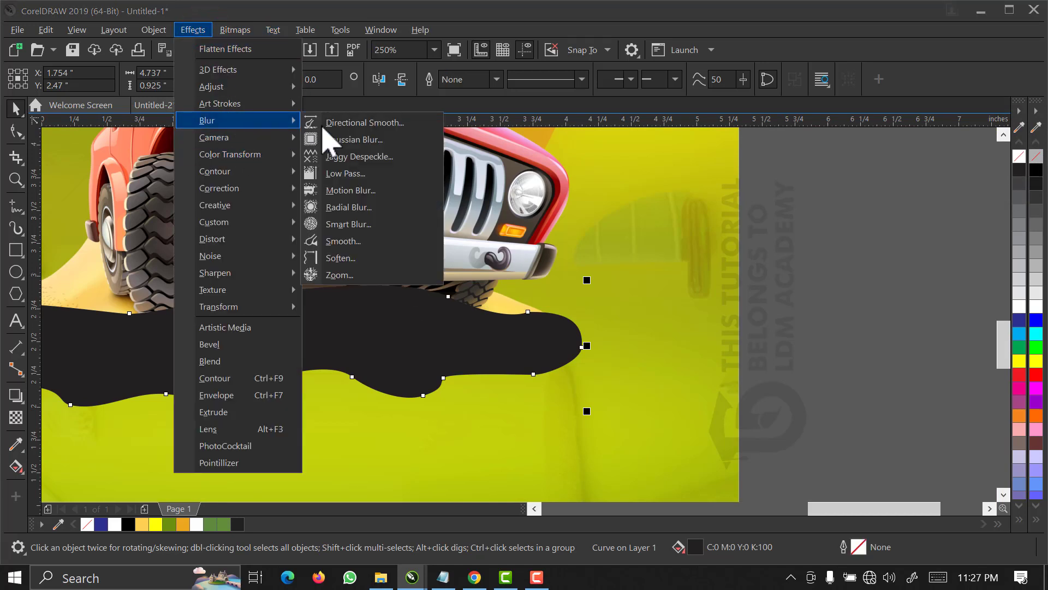
click(361, 140)
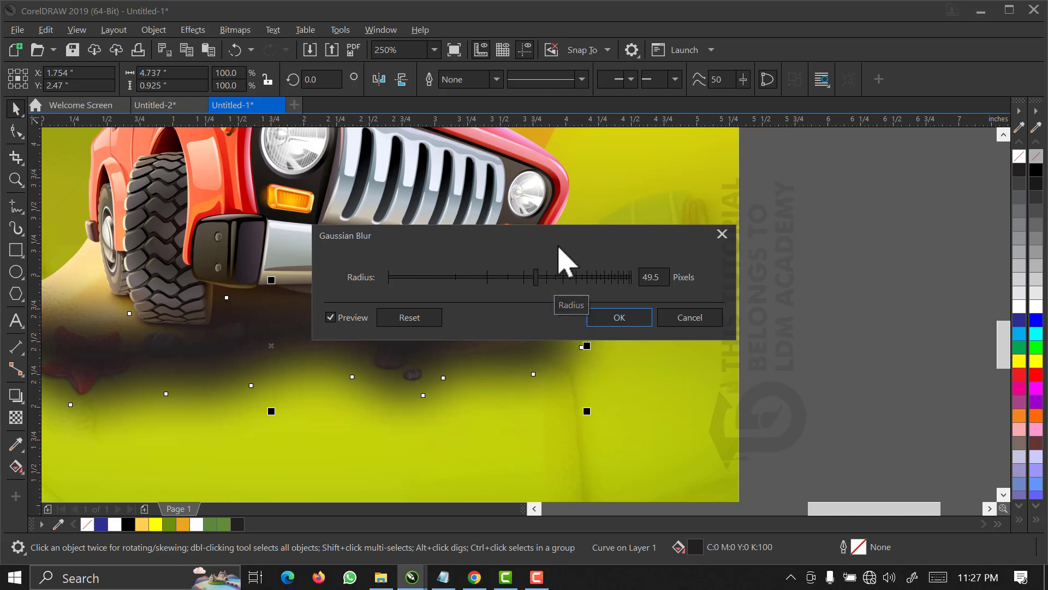
drag(558, 248, 741, 166)
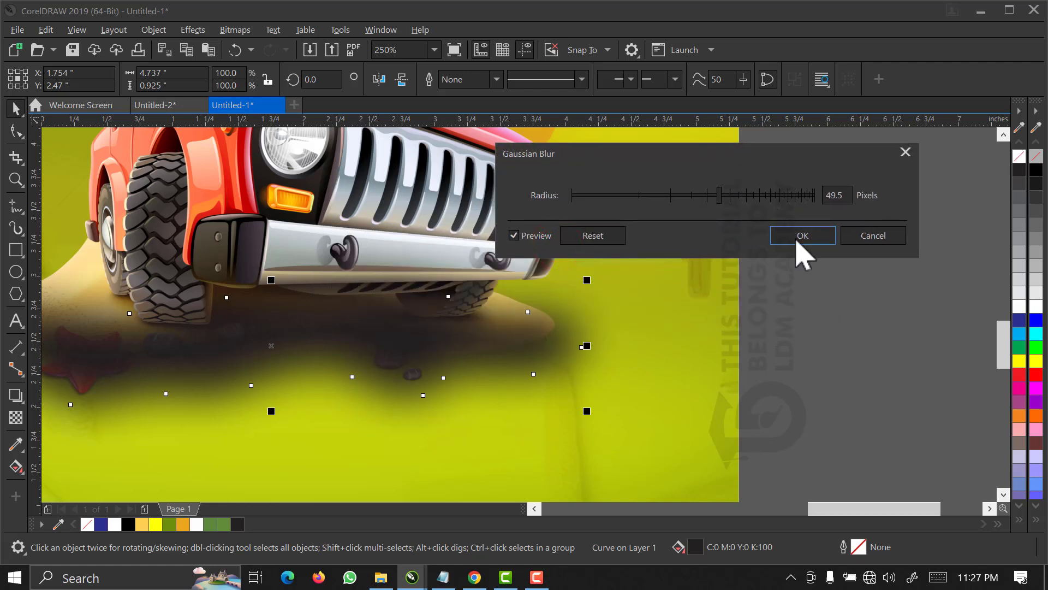
click(803, 236)
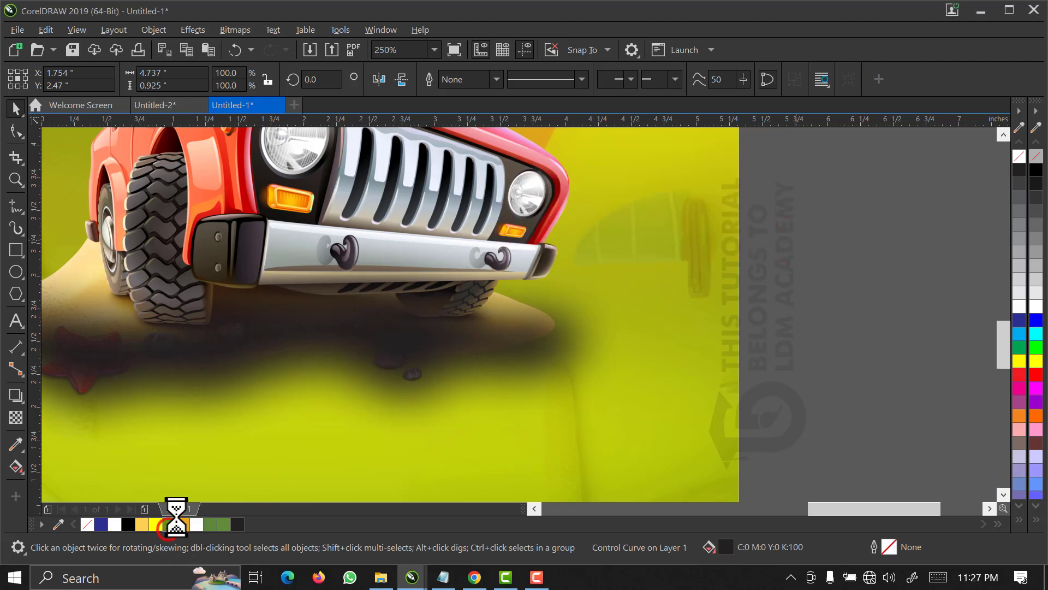
Recolour the blurred shadow shape green and place it behind the jeep image.
scroll(257, 435, down, 2)
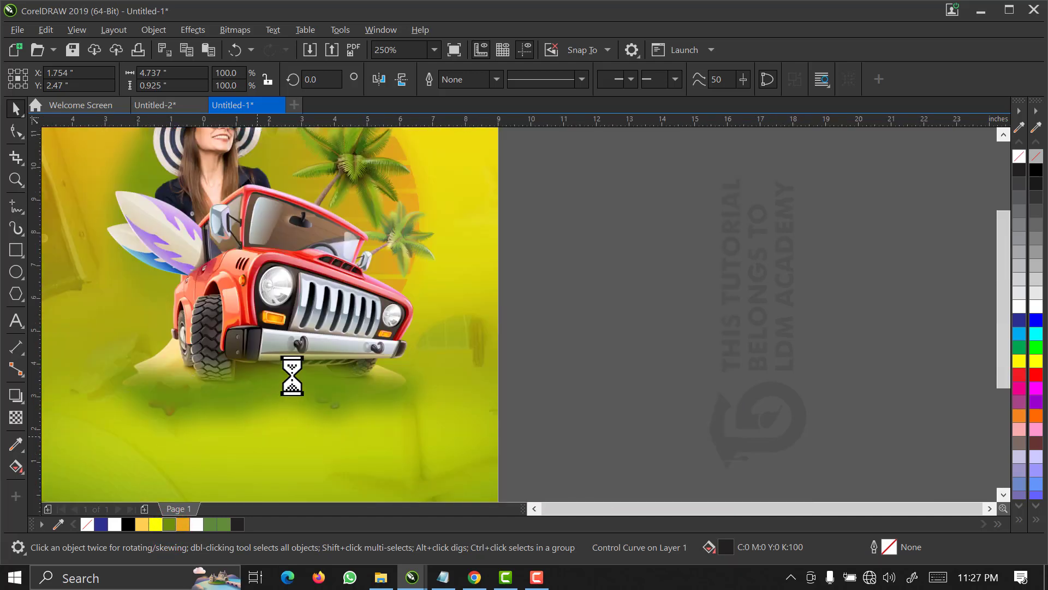
scroll(257, 435, down, 2)
click(261, 341)
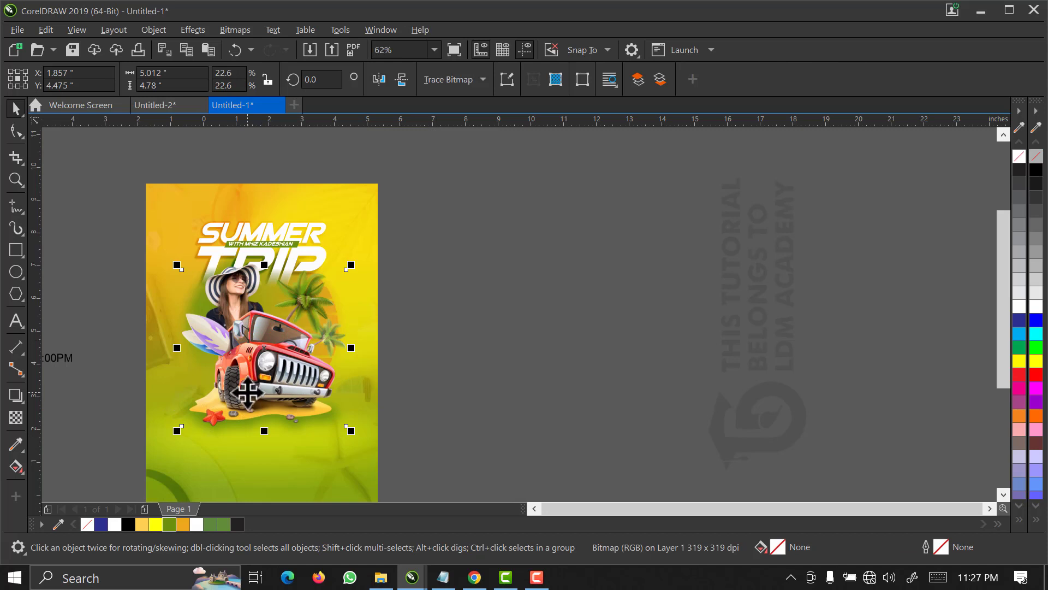
key(z)
drag(433, 332, 121, 481)
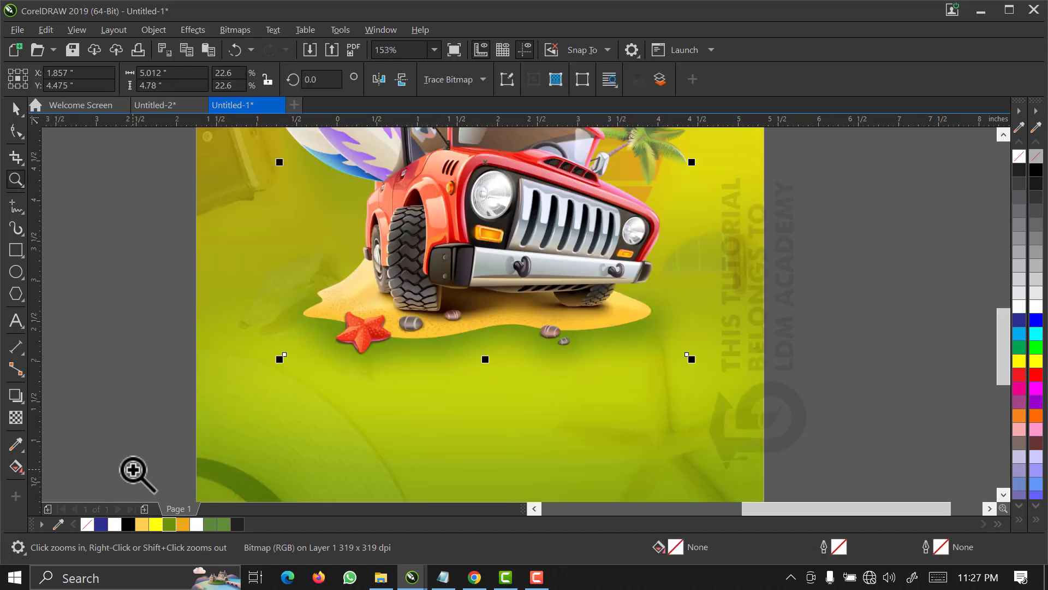
key(space)
click(134, 399)
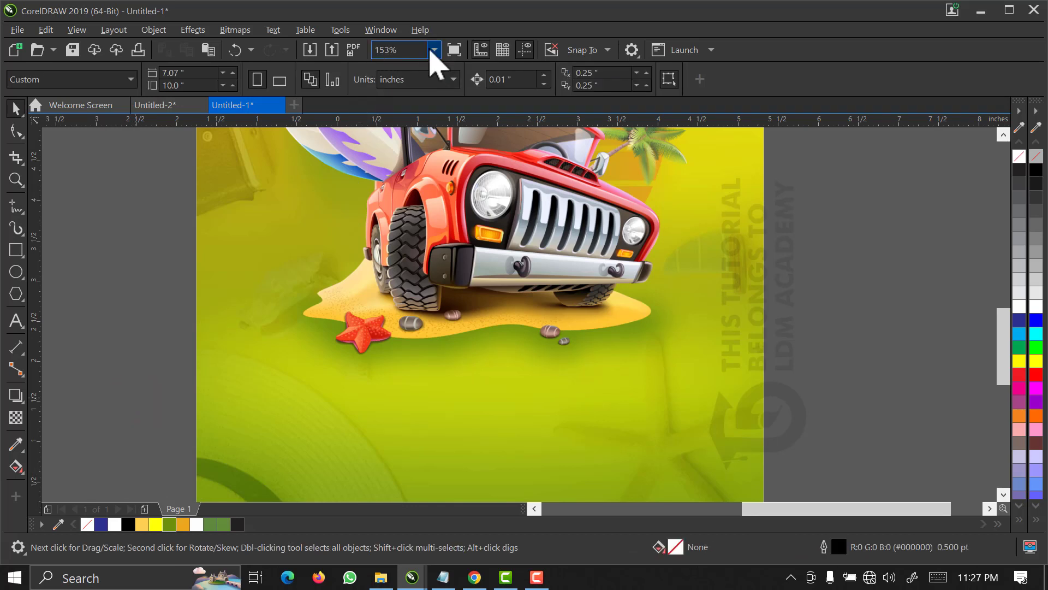
Draw a rectangle about 7.4 by 1.11 inches beneath the event text and fill it with white.
click(434, 50)
click(423, 79)
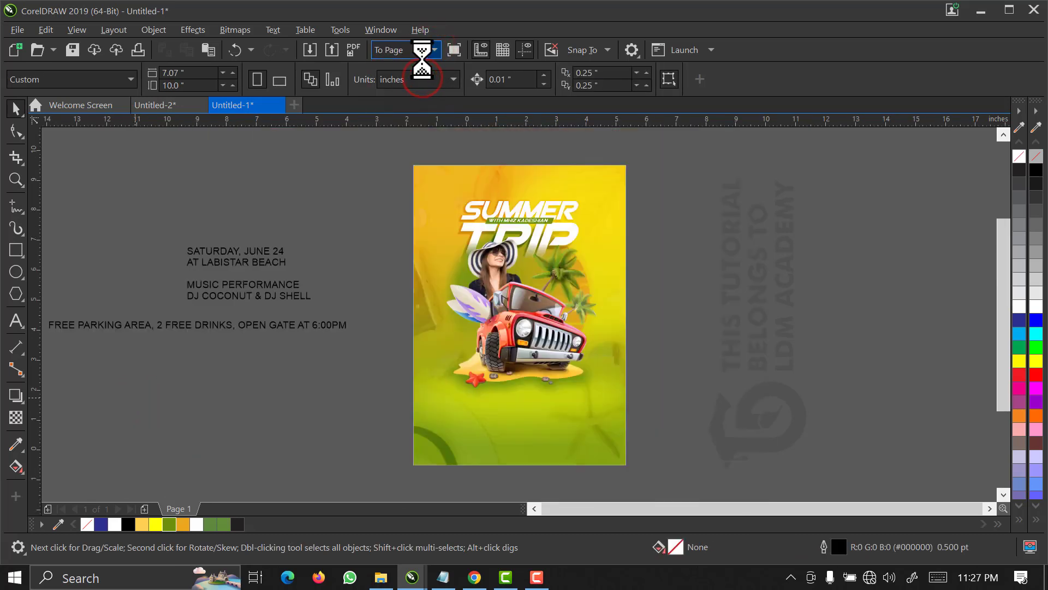
click(556, 399)
click(710, 313)
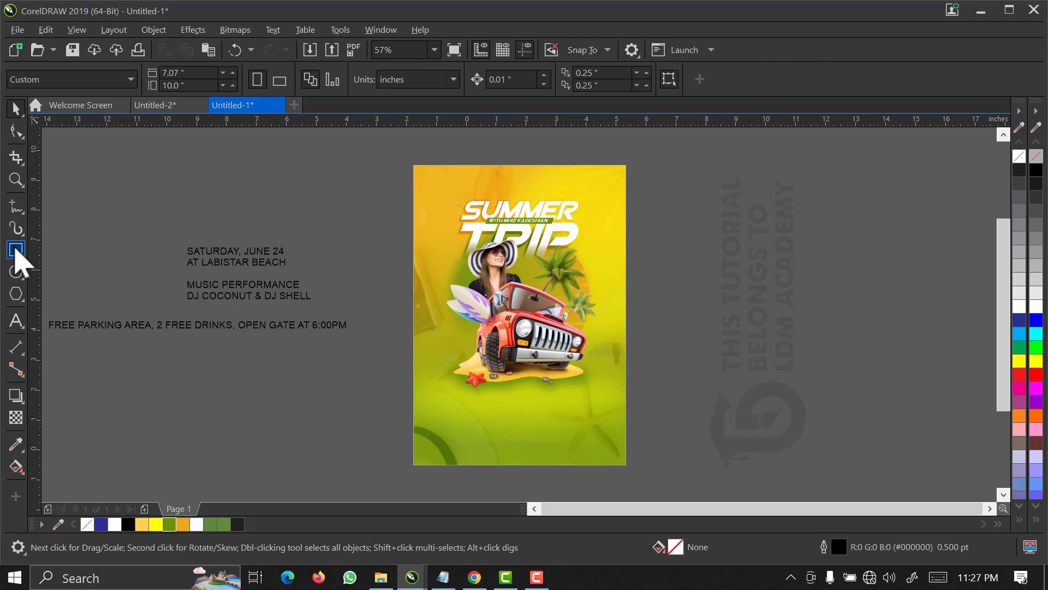
click(15, 249)
drag(228, 389, 449, 422)
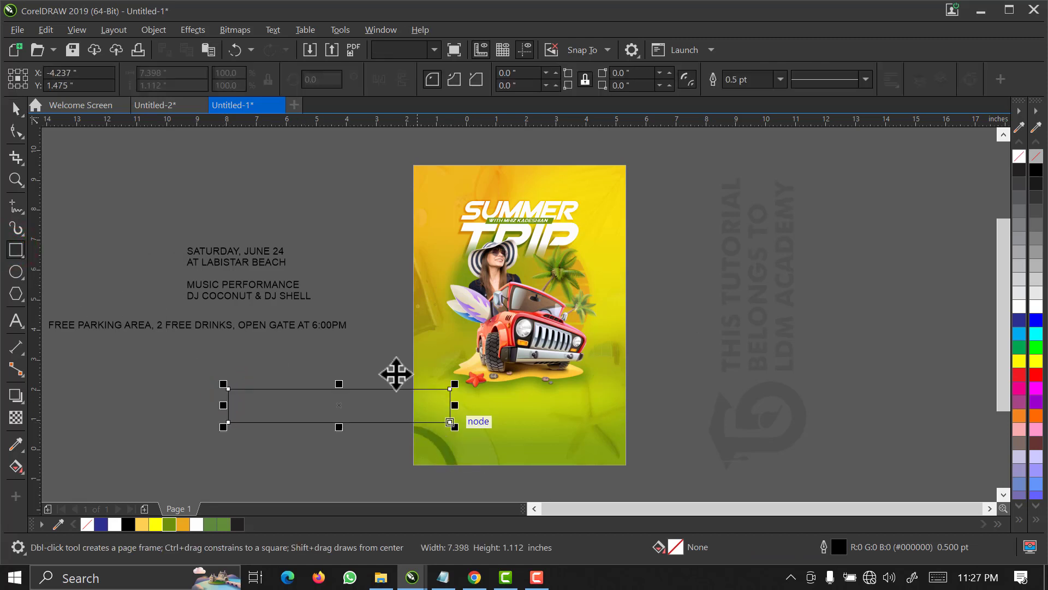
click(1019, 303)
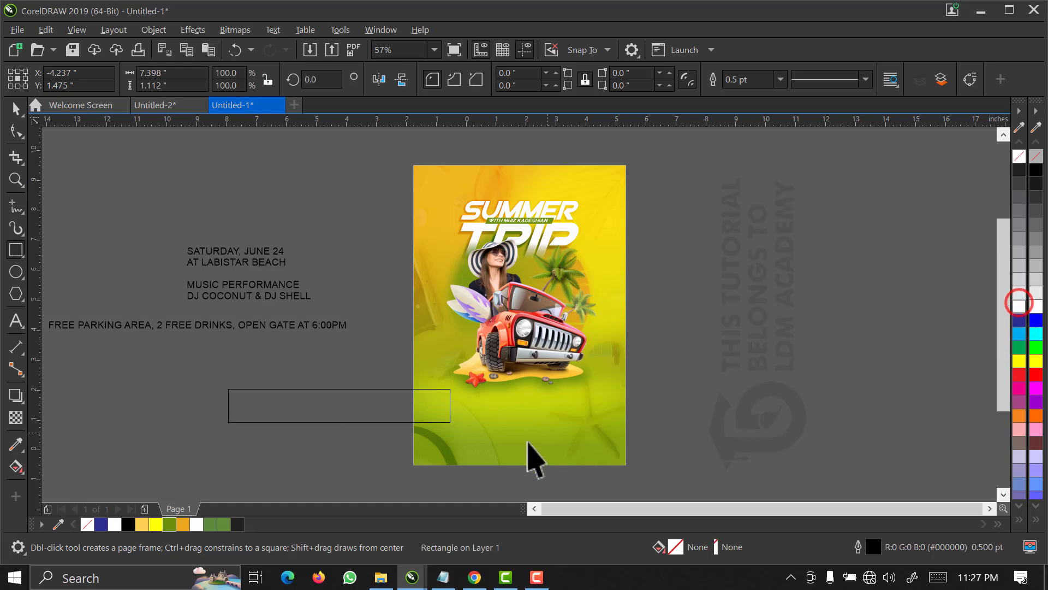
Scale the white rectangle to about 5.07 by 0.76 inches below the jeep and centre it horizontally on the flyer background.
key(space)
drag(454, 427, 578, 418)
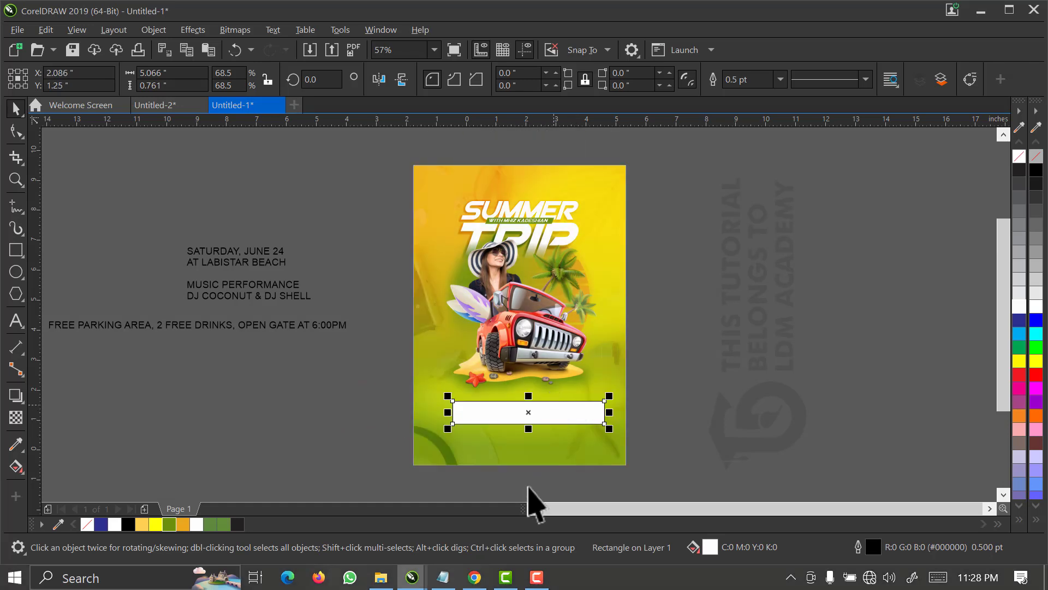
shift+click(530, 441)
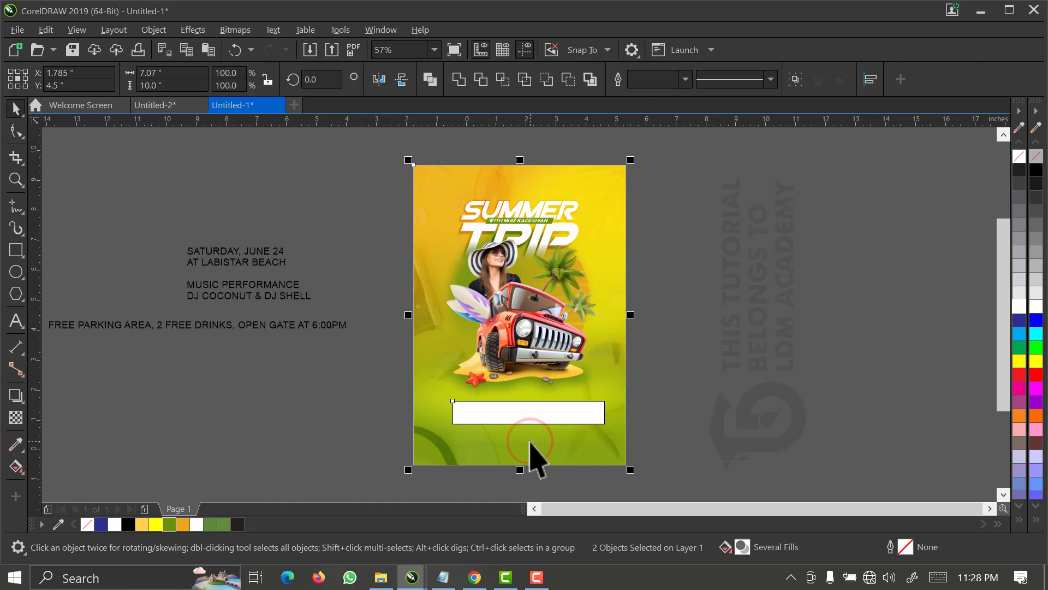
key(e)
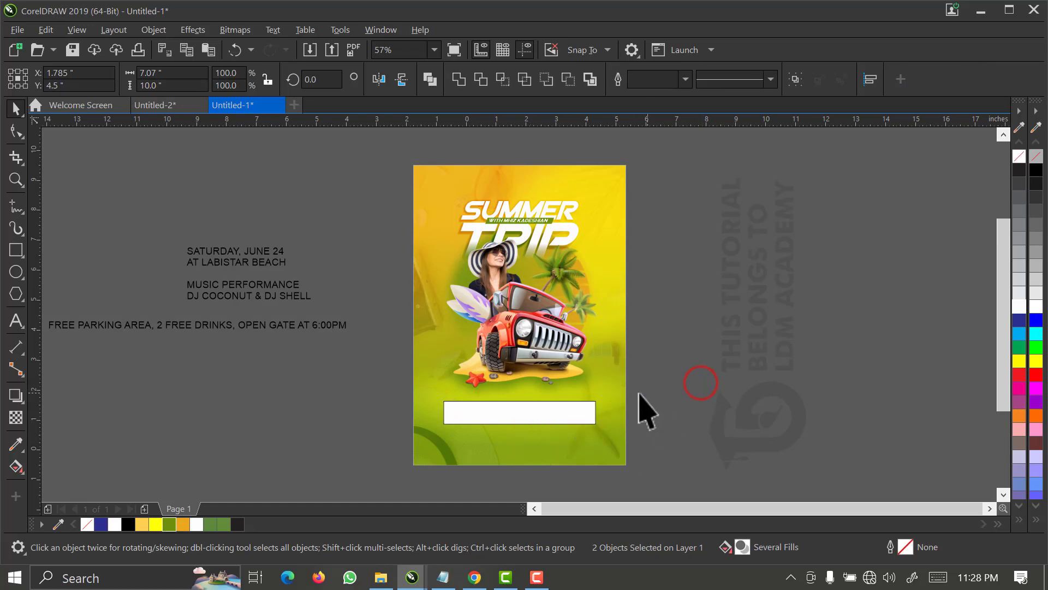
Copy the jeep image and paste it into the PowerClip contents of the flyer background.
click(556, 336)
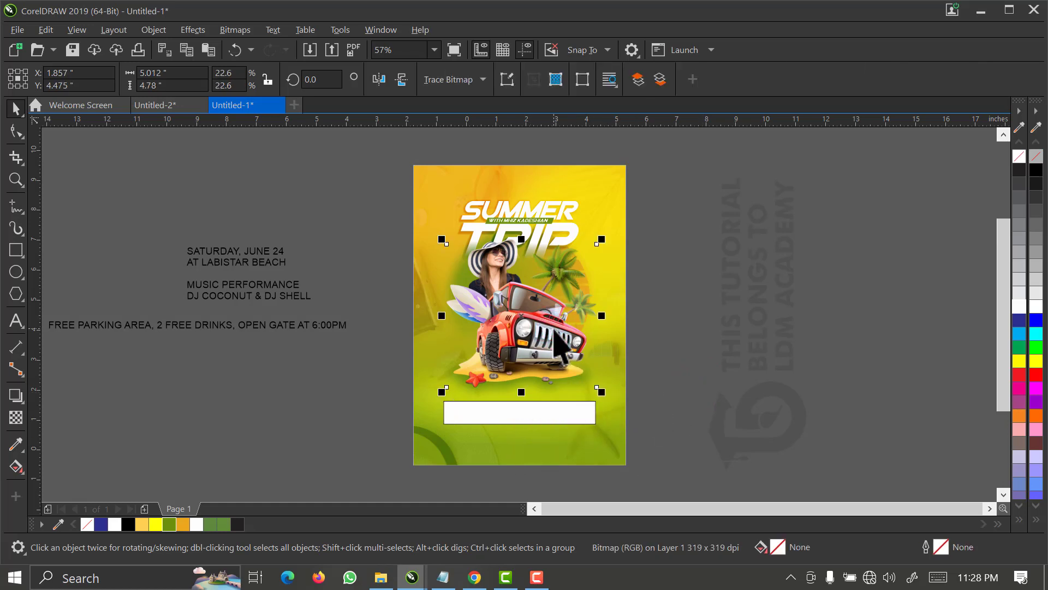
right_click(553, 328)
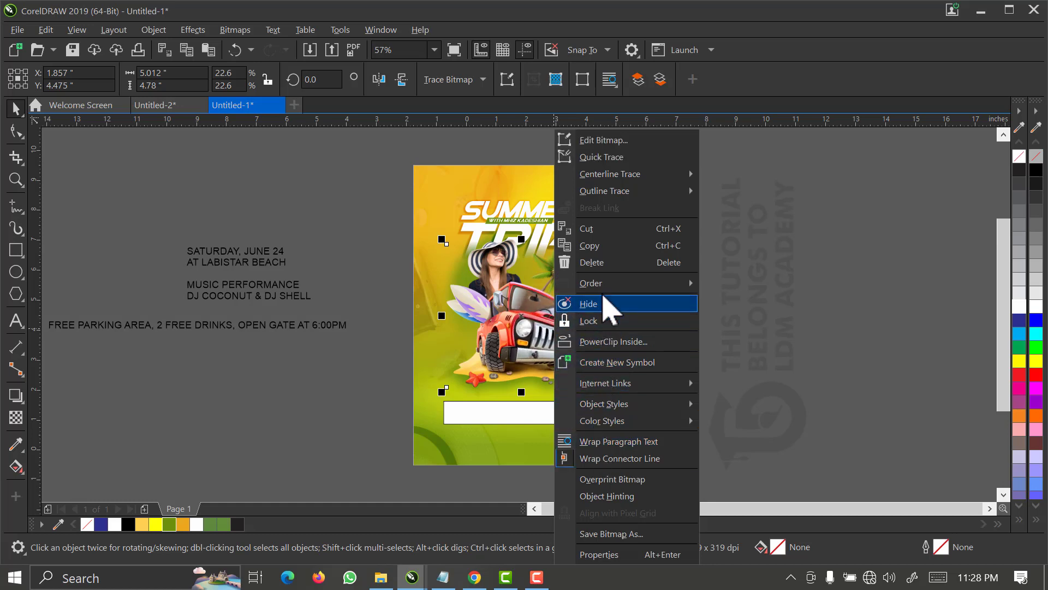
click(598, 247)
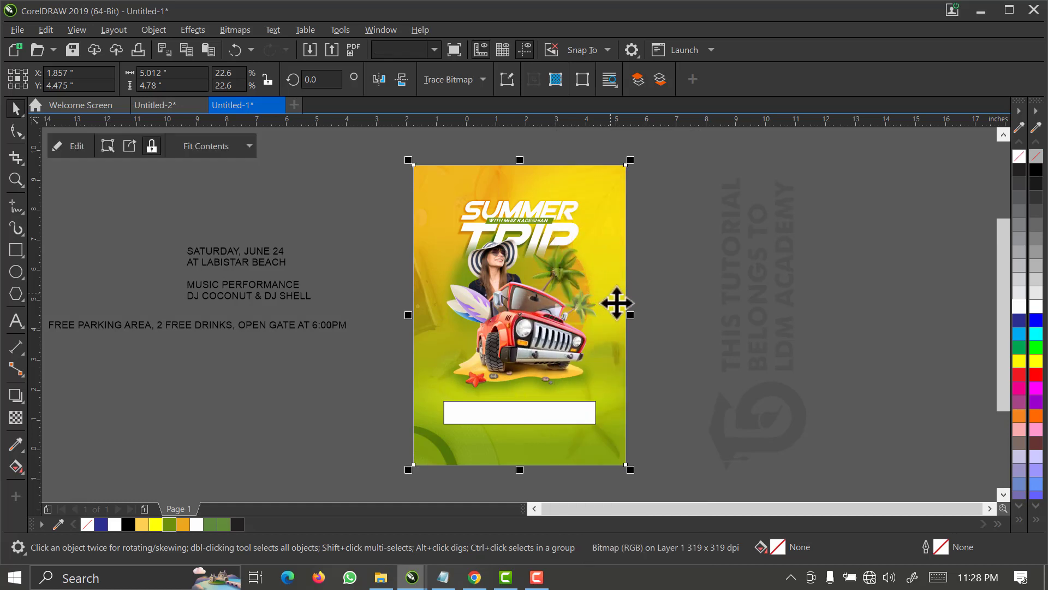
right_click(607, 301)
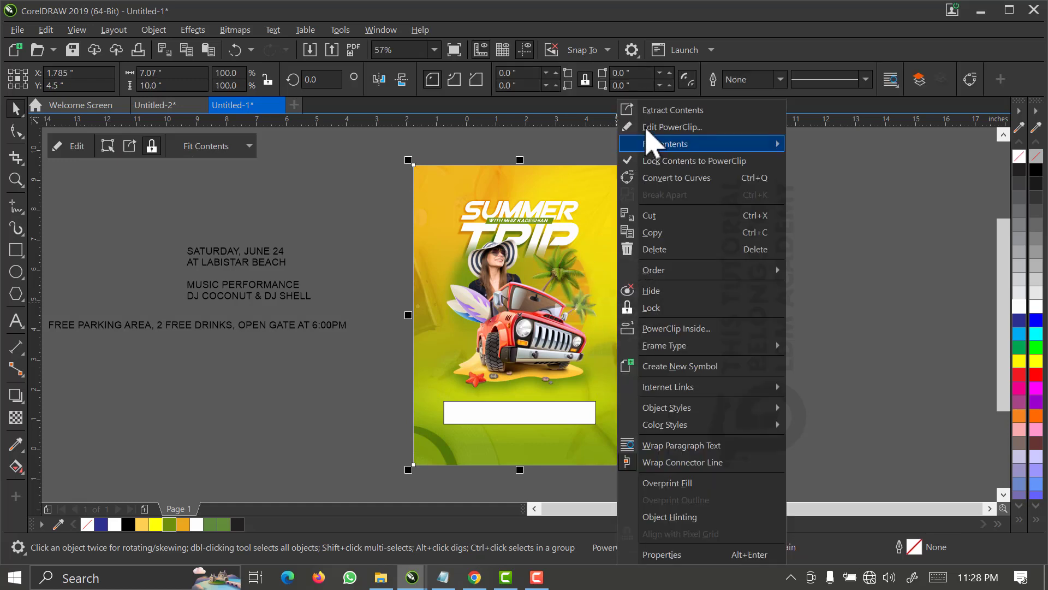
click(649, 125)
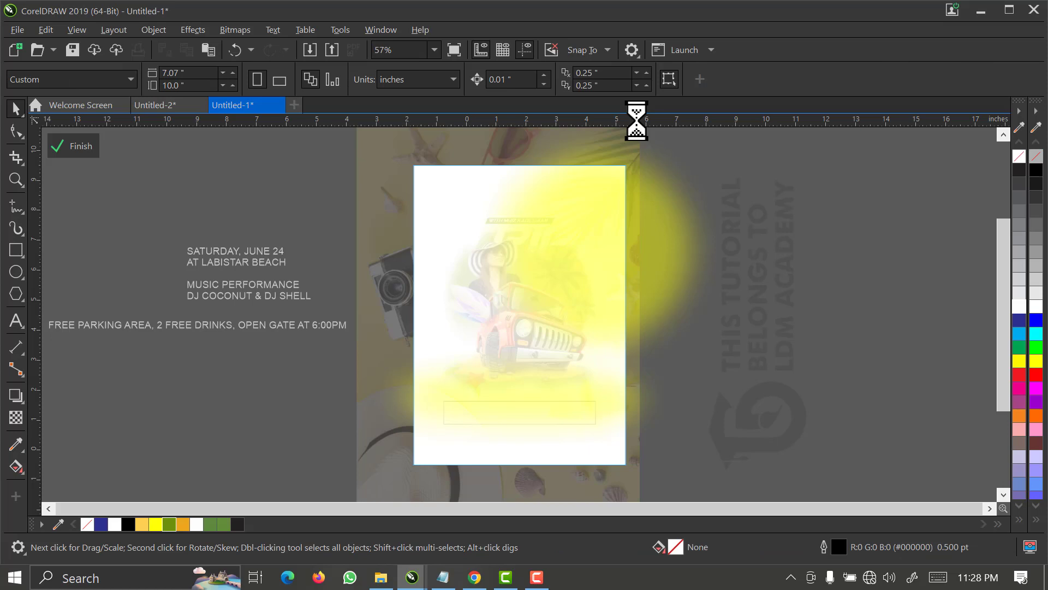
click(556, 370)
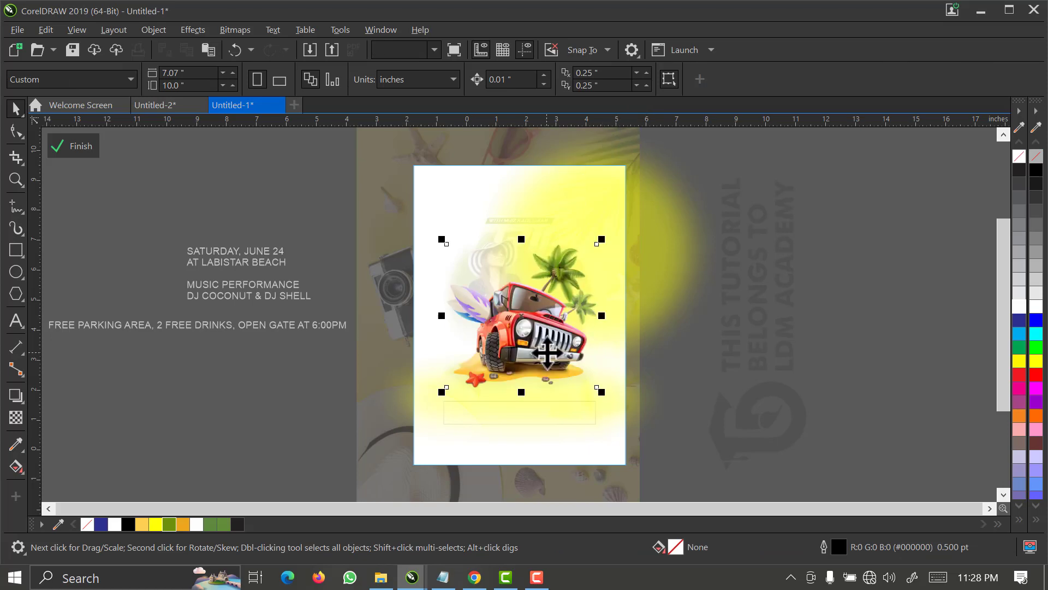
Rotate the pasted jeep image to about 323.7 degrees and position it so only its palm trees overlap the page's upper-left edge.
drag(405, 273, 385, 245)
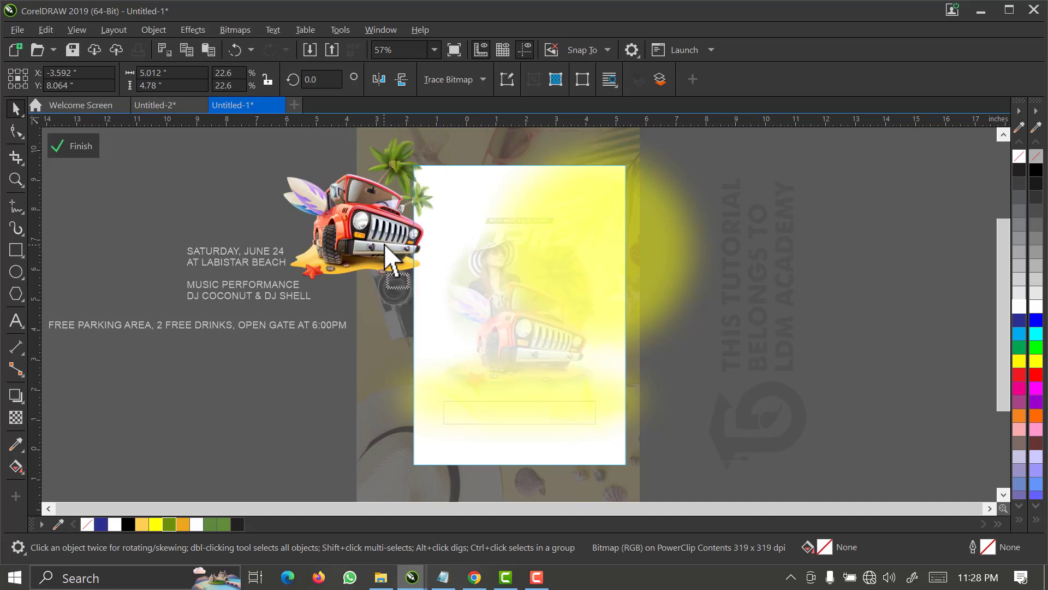
click(384, 243)
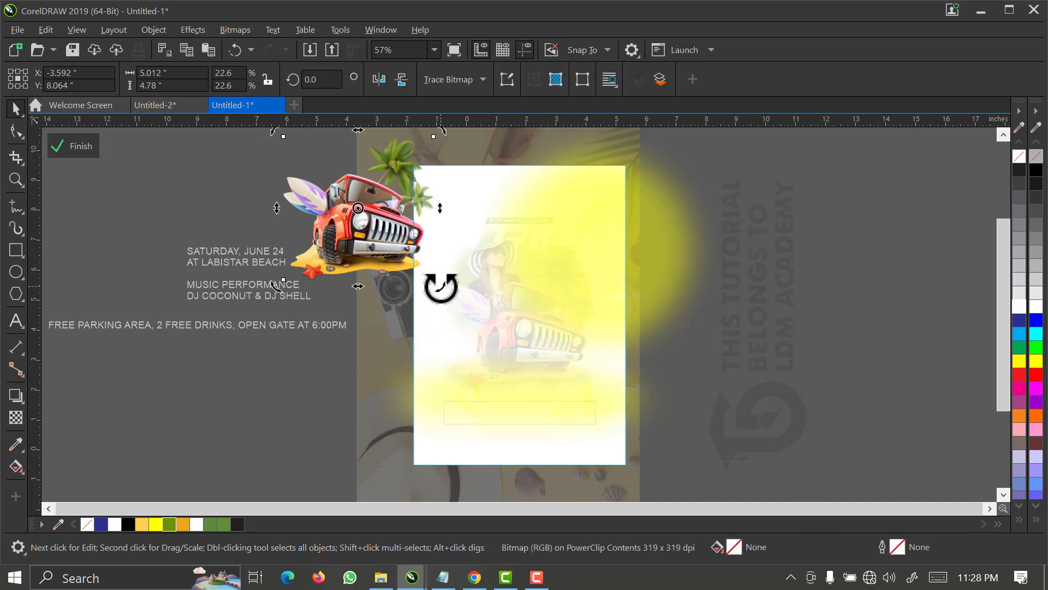
drag(440, 286, 381, 328)
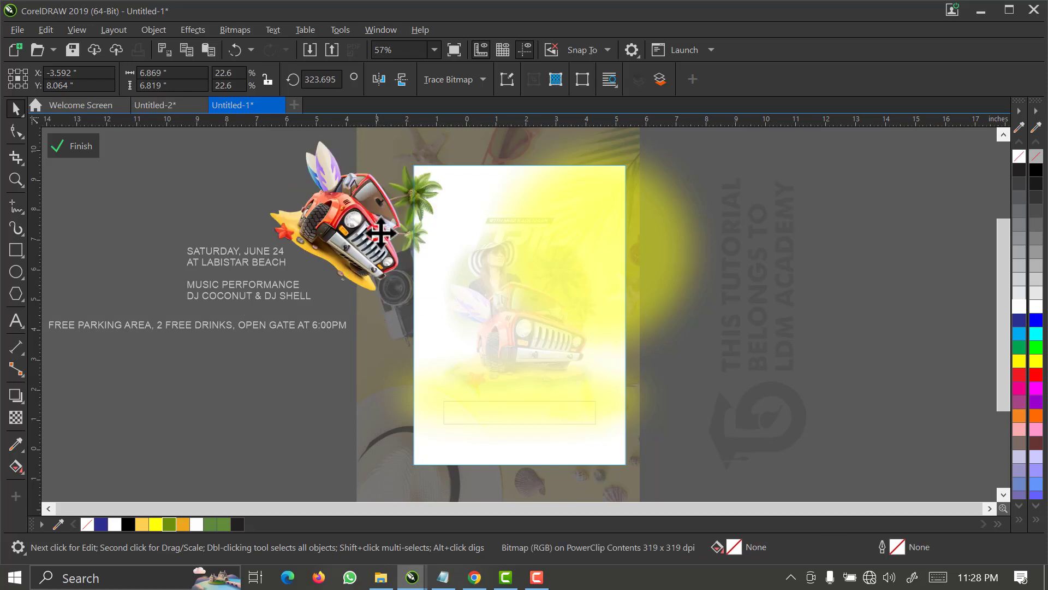
drag(391, 225, 404, 219)
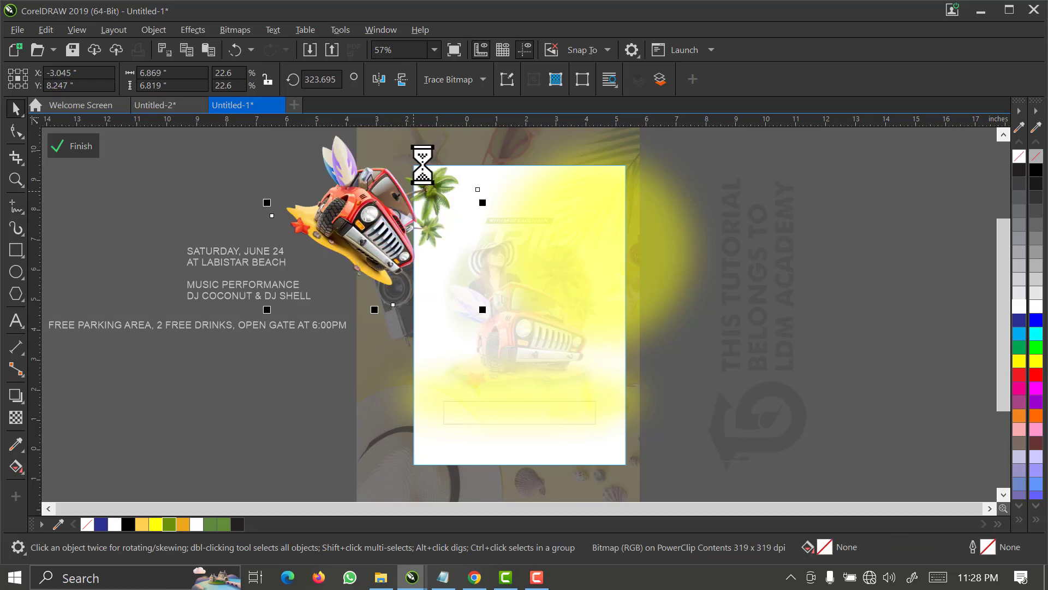
scroll(422, 164, up, 2)
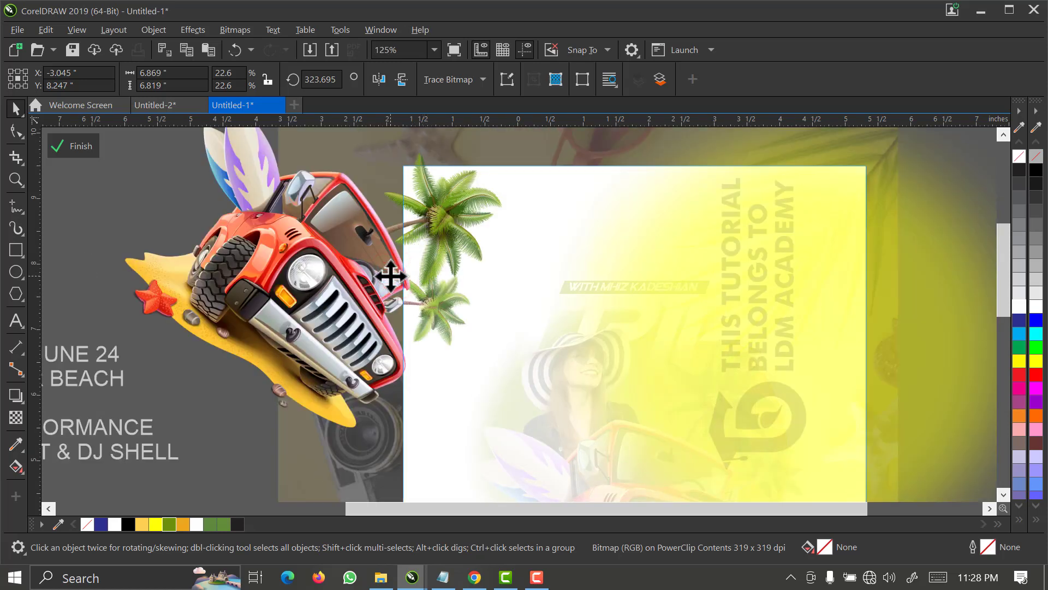
drag(389, 277, 386, 280)
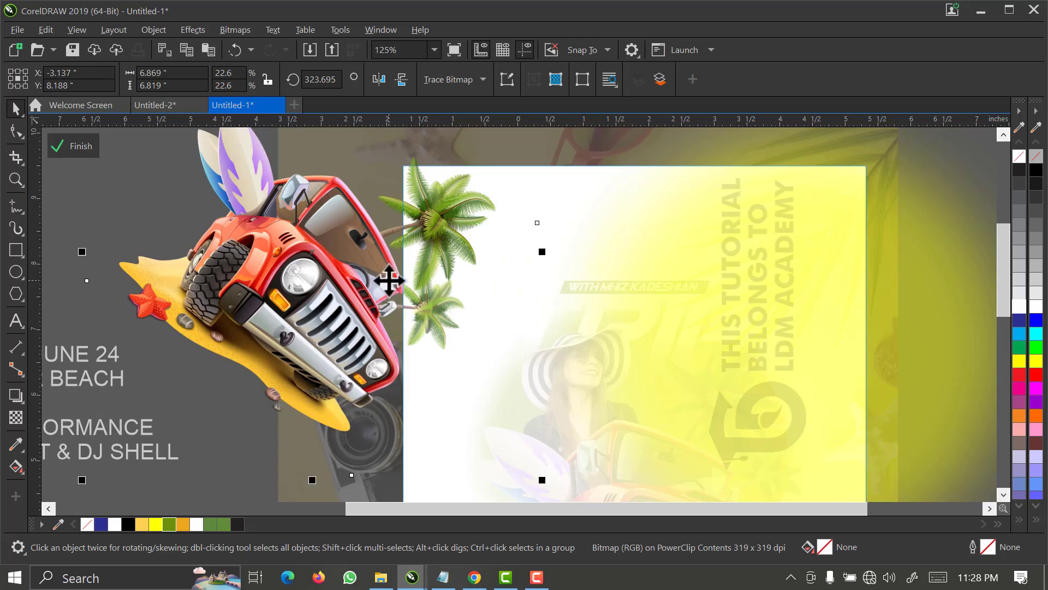
Apply an Overlay merge mode with 50 uniform transparency to the rotated jeep image and finish editing the PowerClip.
click(14, 419)
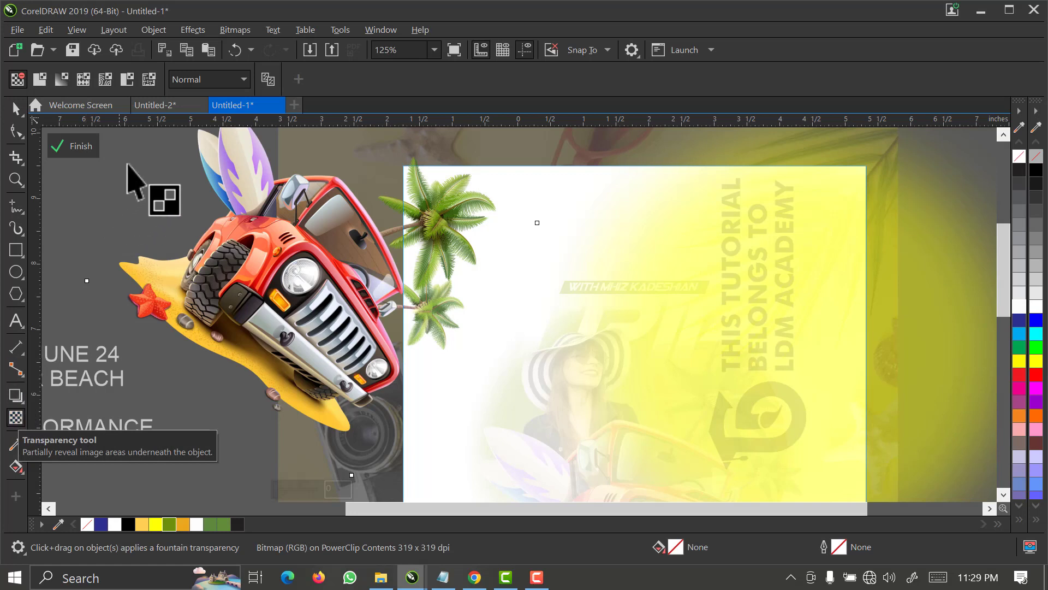
click(185, 80)
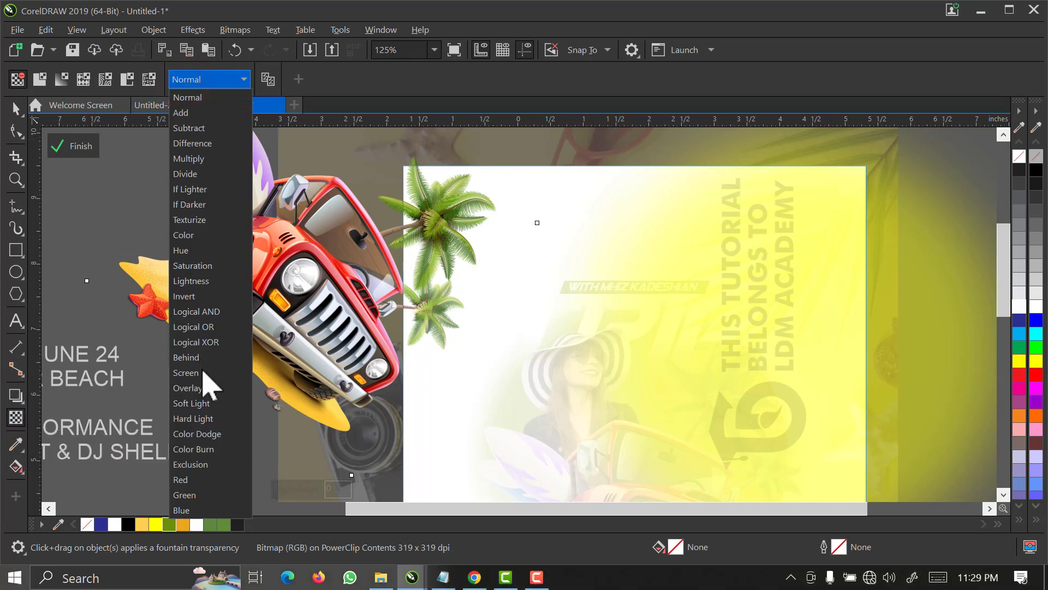
click(209, 392)
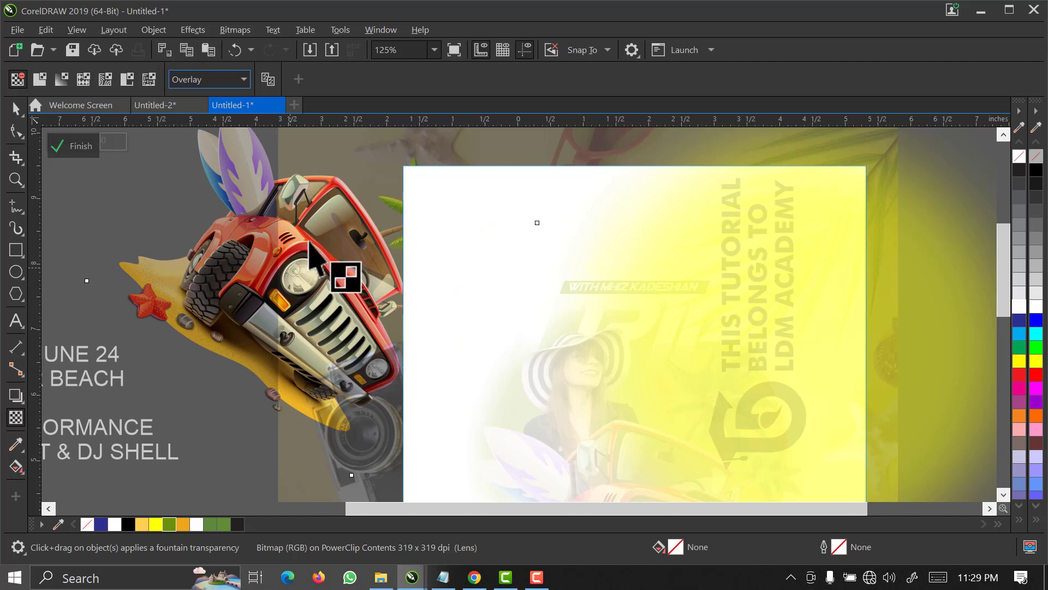
click(40, 82)
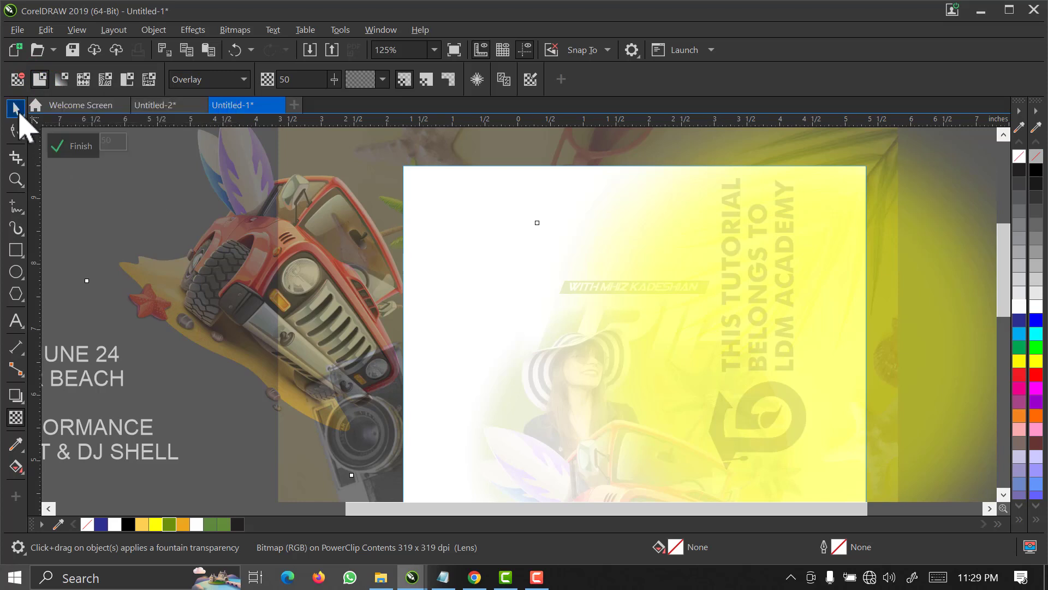
click(15, 106)
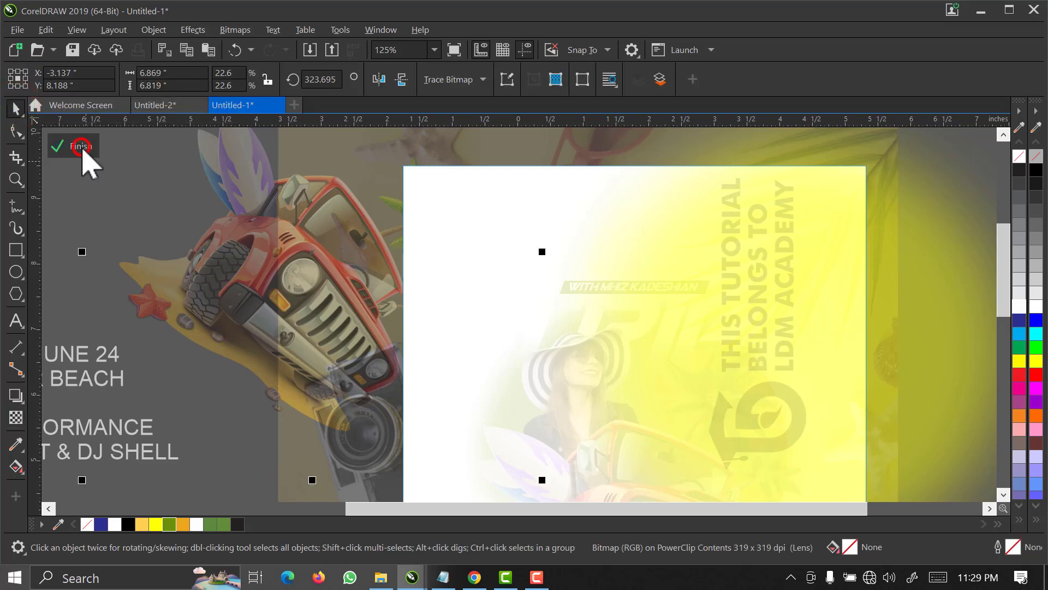
click(81, 148)
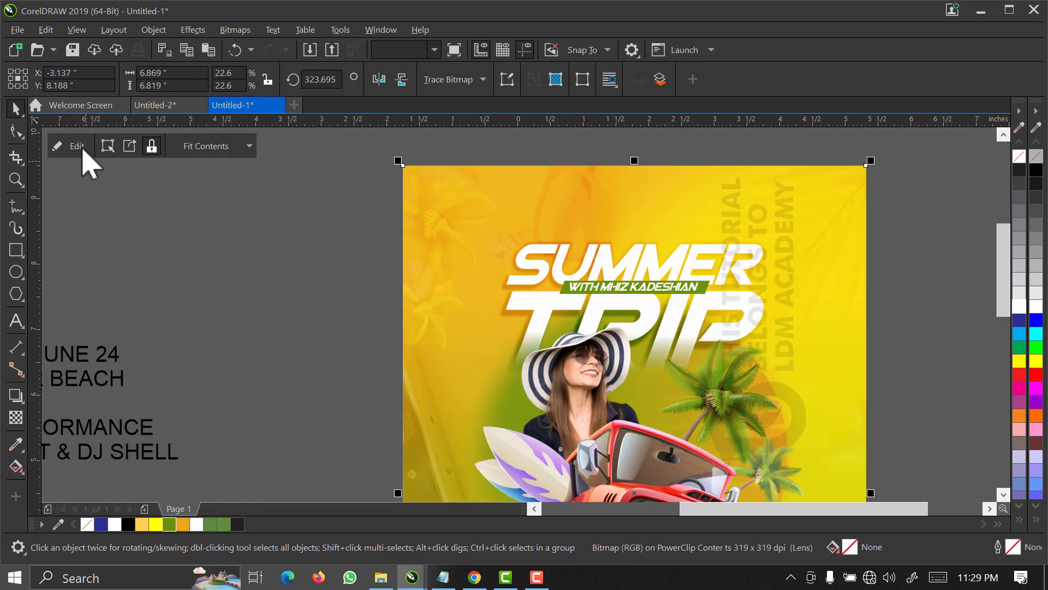
click(248, 289)
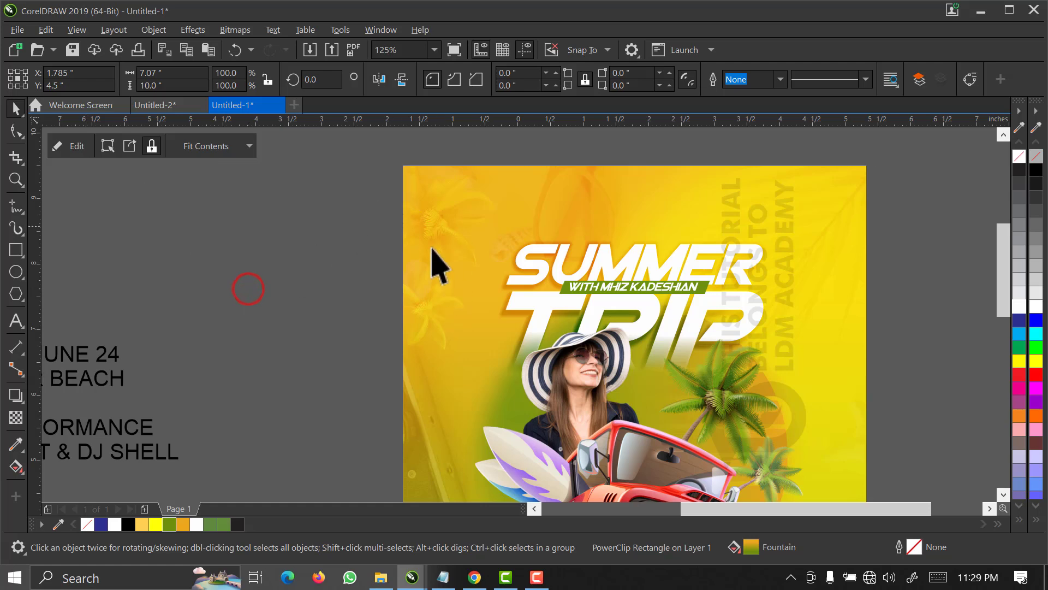
scroll(459, 235, up, 2)
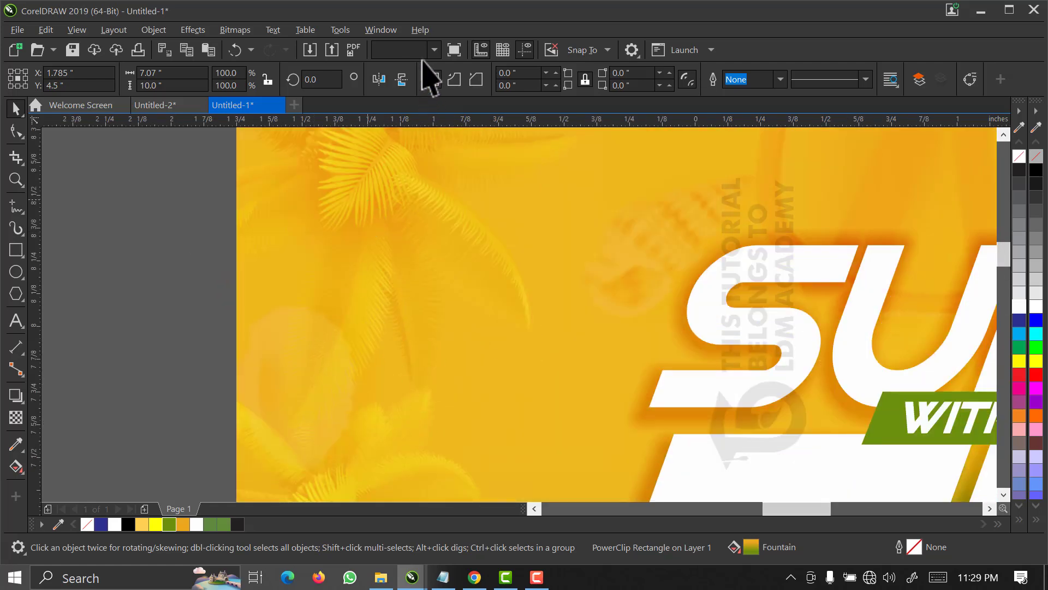
click(435, 52)
click(421, 76)
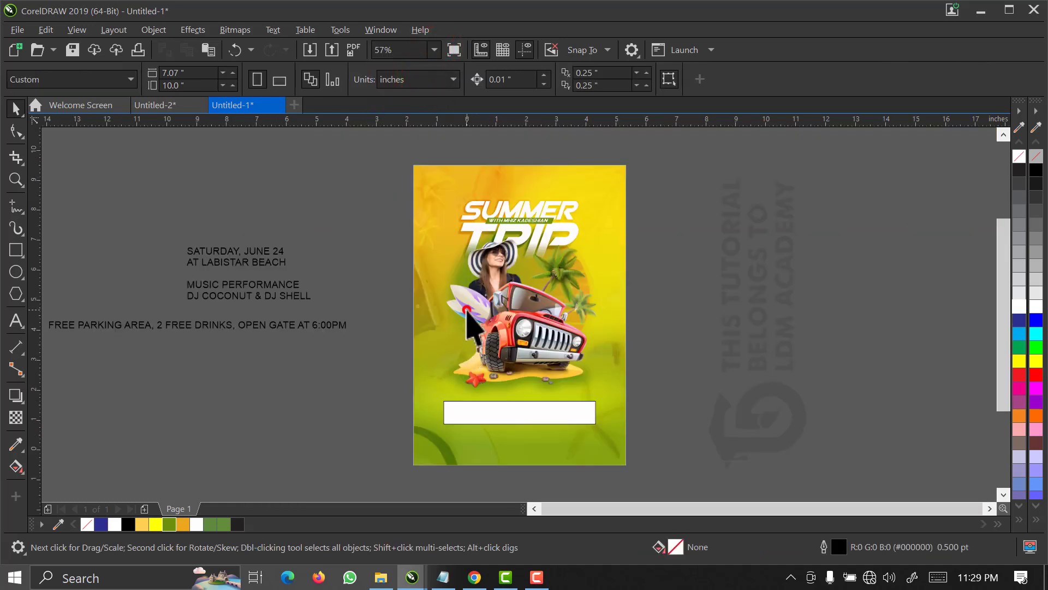
click(468, 315)
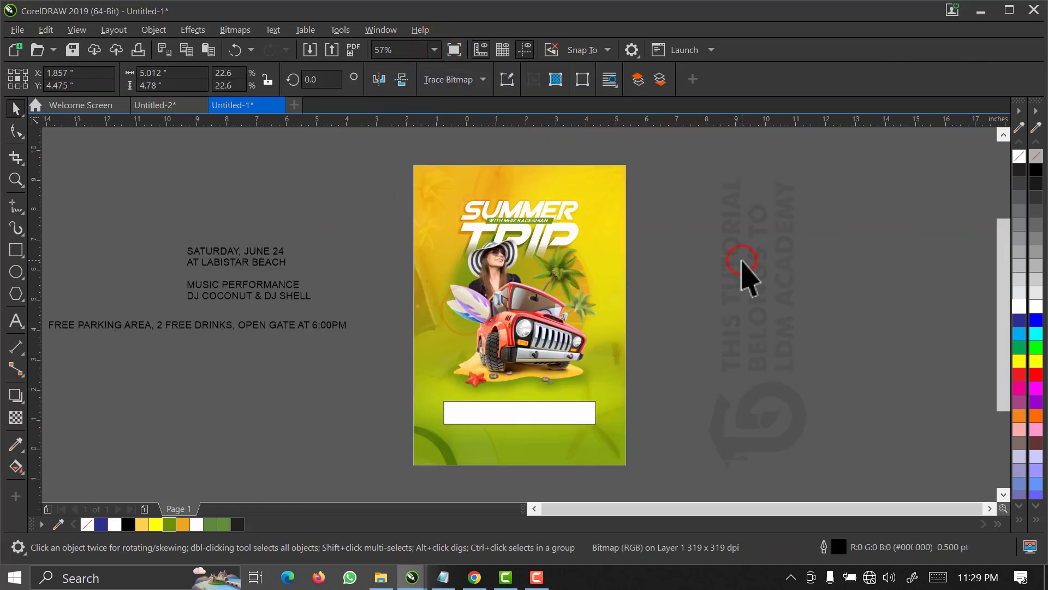
click(741, 260)
Remove the outline of the white rectangle below the jeep and apply a Scatter effect with horizontal and vertical both at 80.
drag(647, 373, 390, 453)
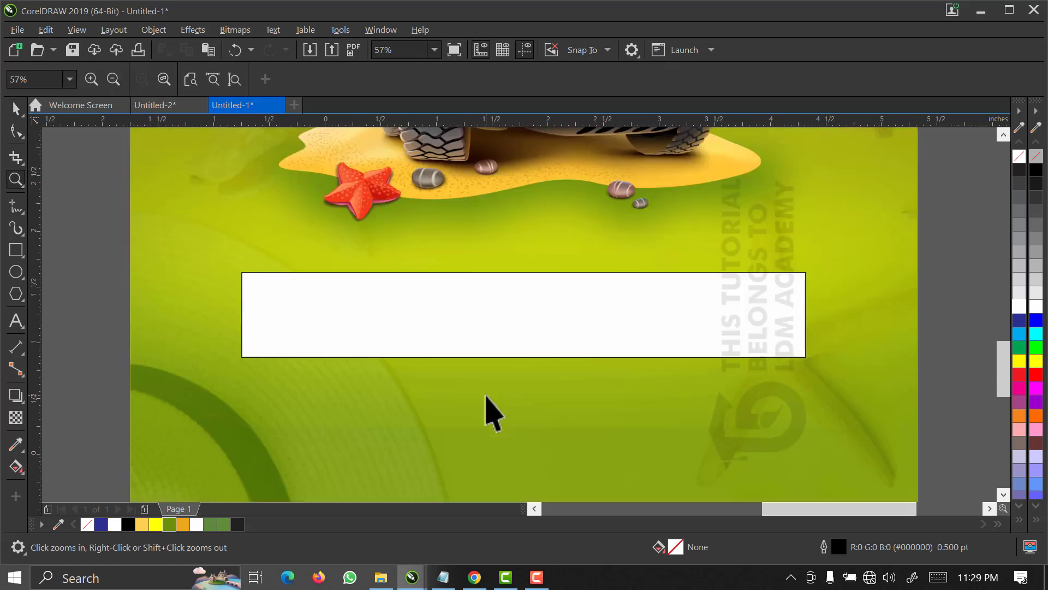
click(489, 332)
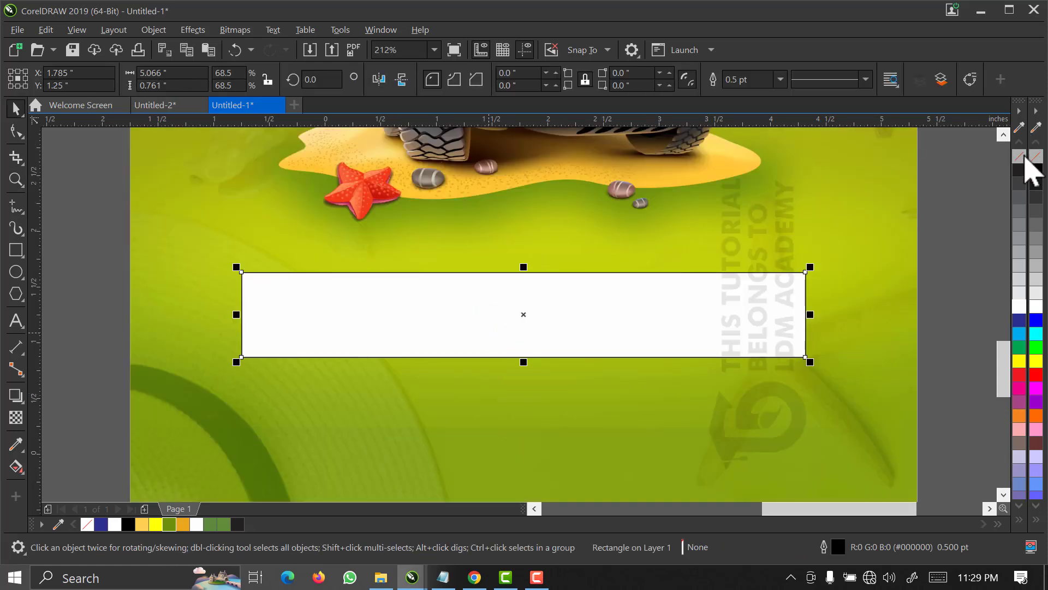
right_click(1035, 156)
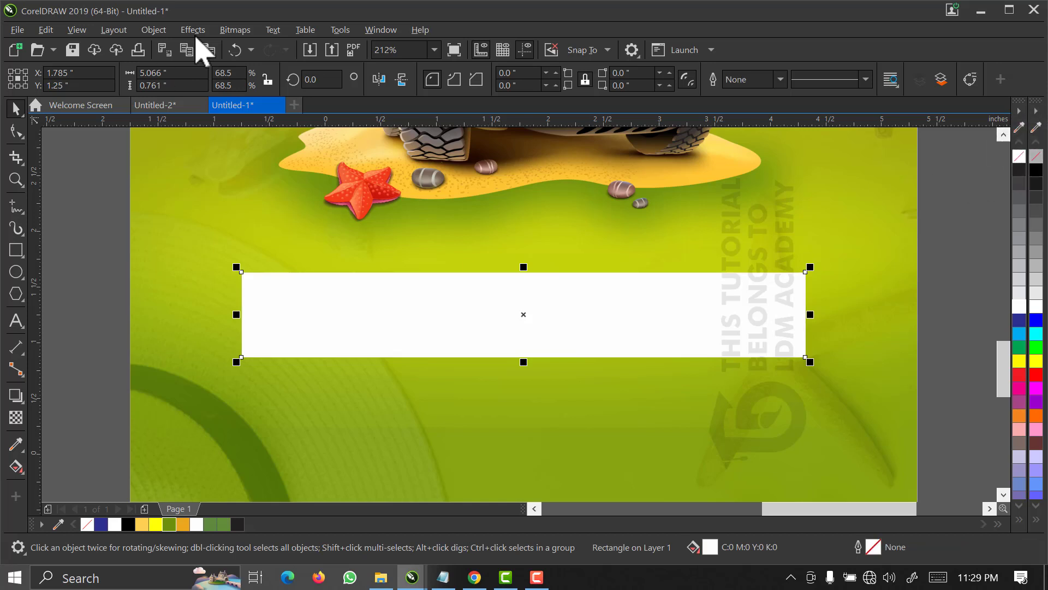
click(193, 29)
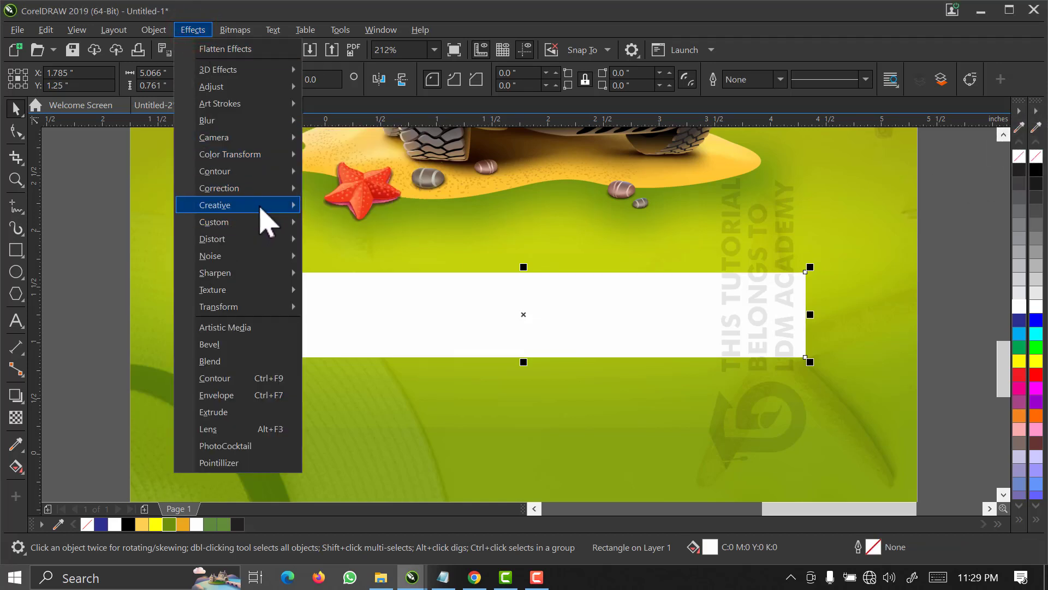
mouse_move(261, 208)
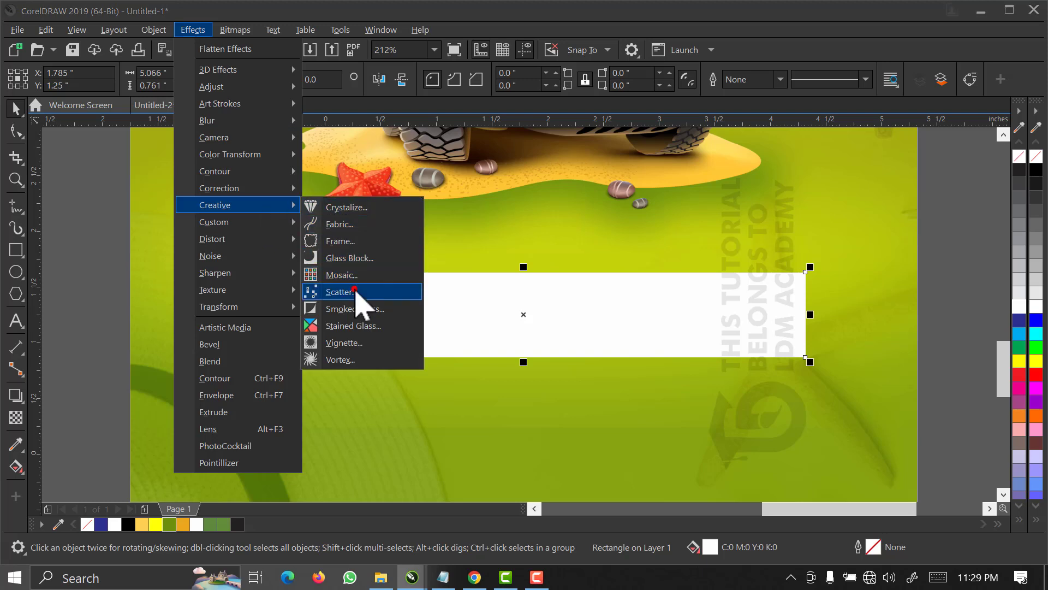
click(340, 291)
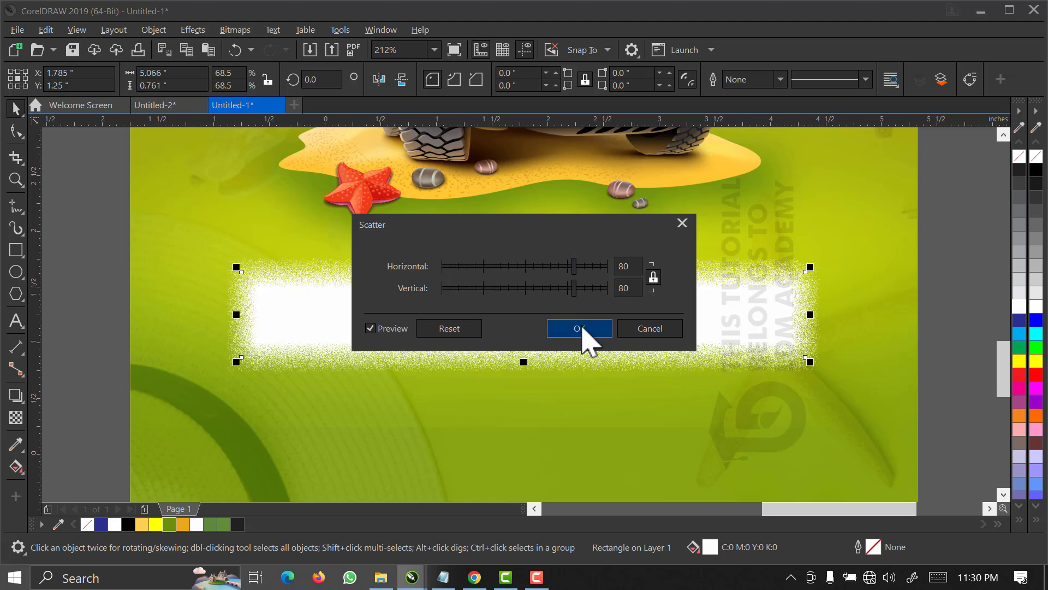
click(580, 329)
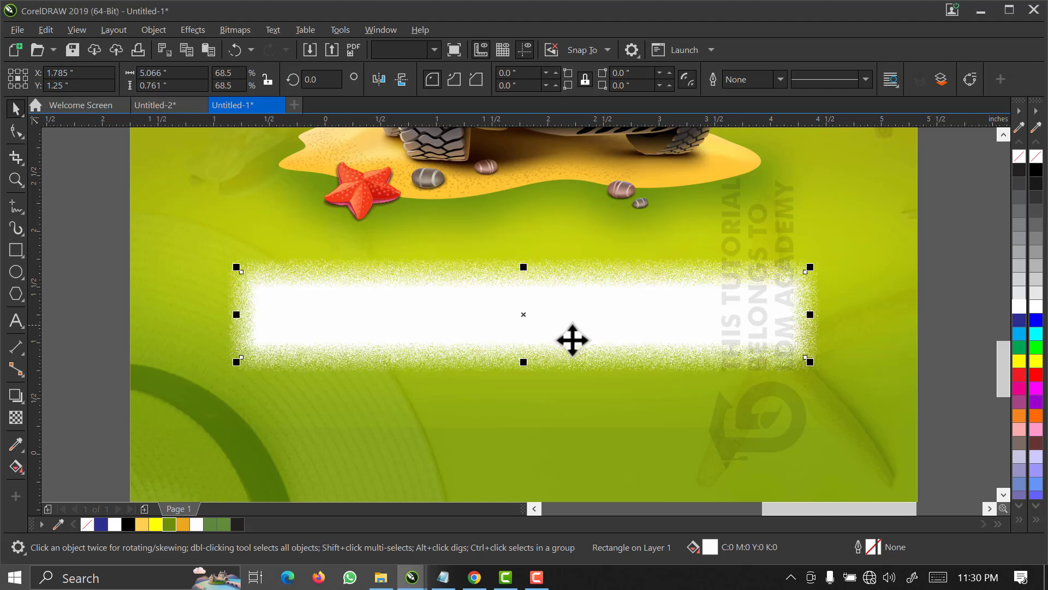
Reduce the scattered white bar's height to about 0.64 inches, keeping its centre in place.
key(z)
drag(432, 249, 611, 402)
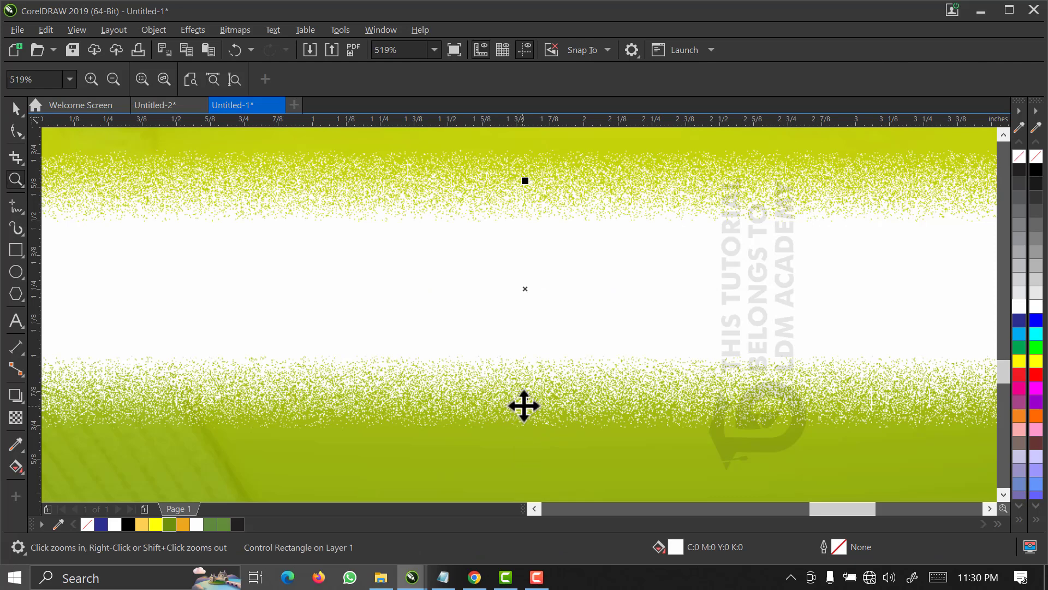
key(space)
drag(524, 397, 526, 379)
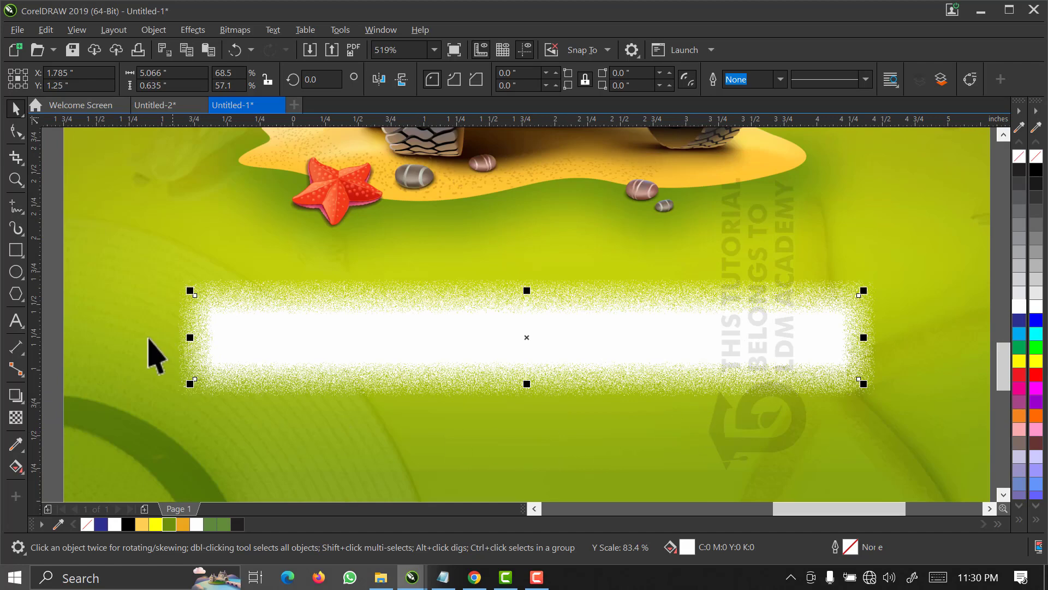
click(140, 332)
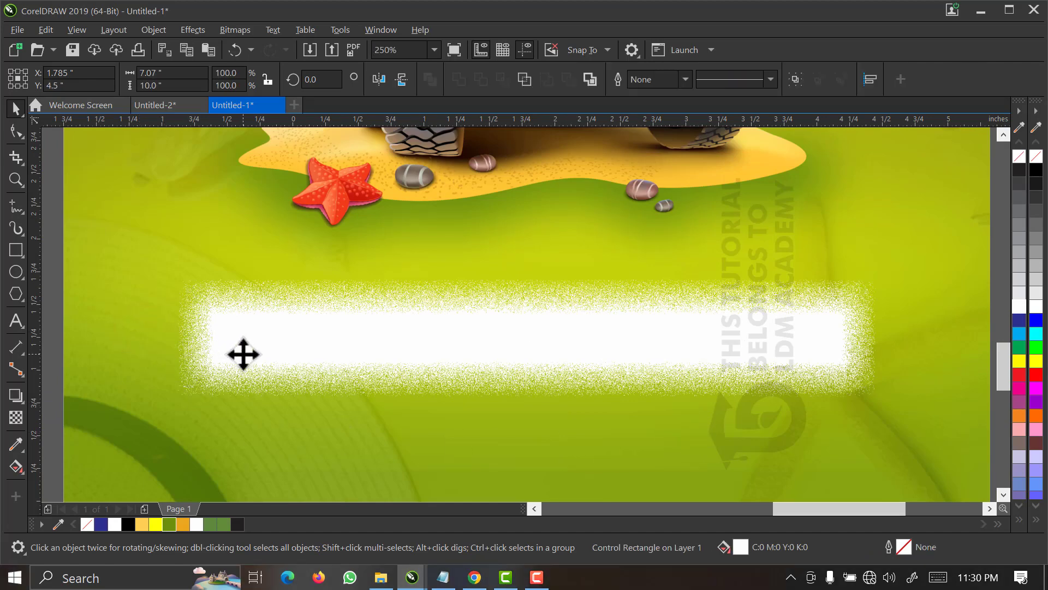
scroll(244, 354, down, 1)
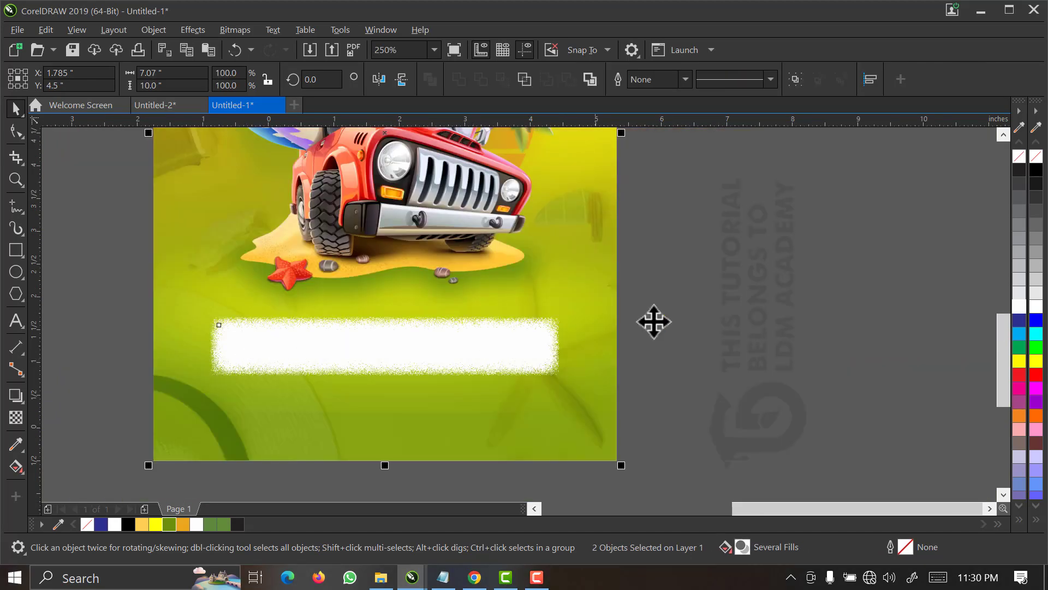
click(722, 297)
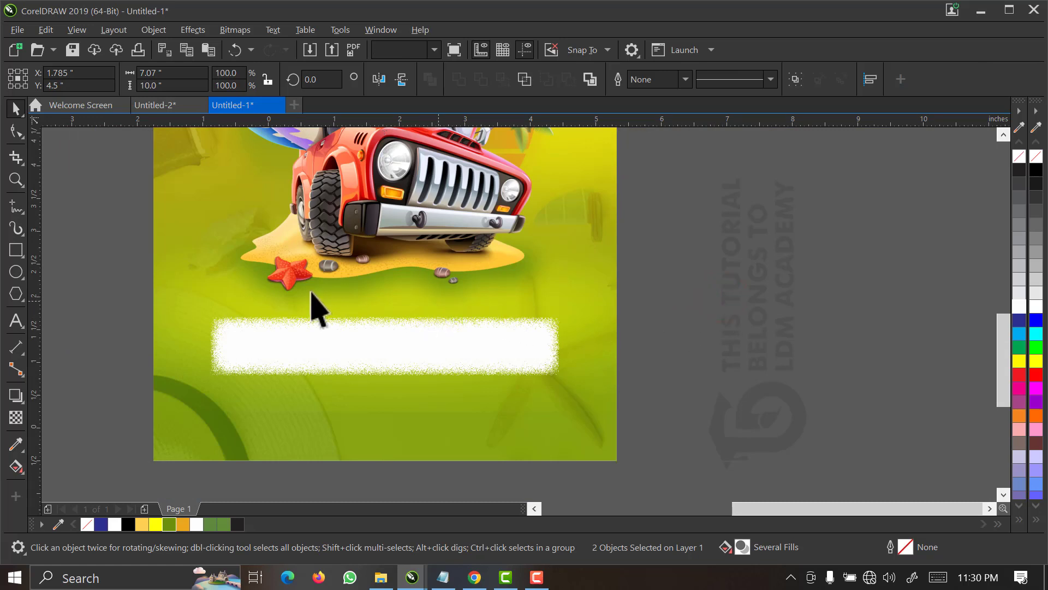
Draw a rectangle about 5.68 by 0.36 inches below the scattered white bar, near the flyer's lower edge.
click(15, 250)
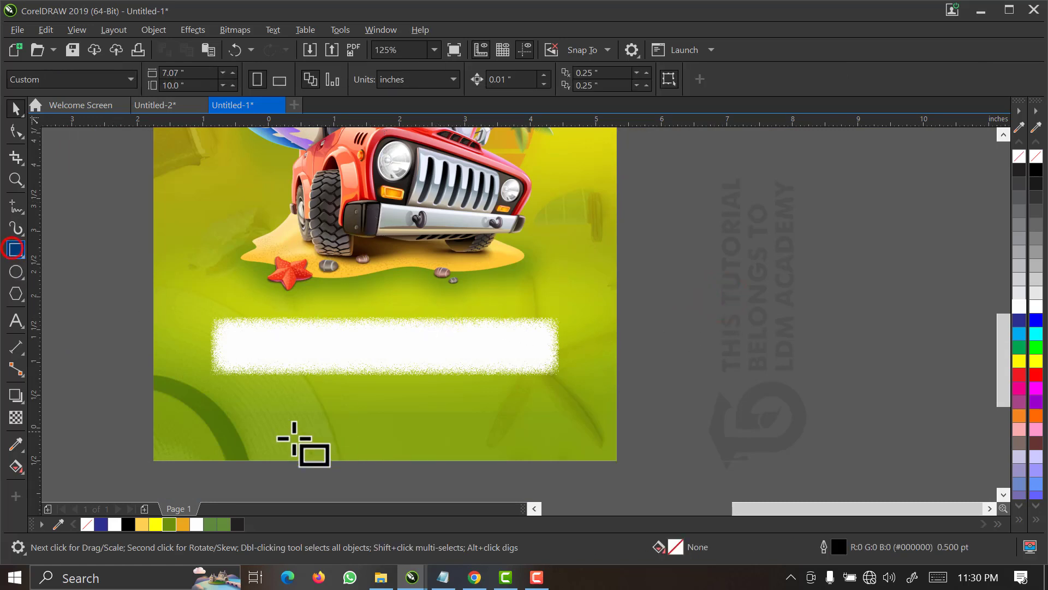
drag(200, 398, 573, 421)
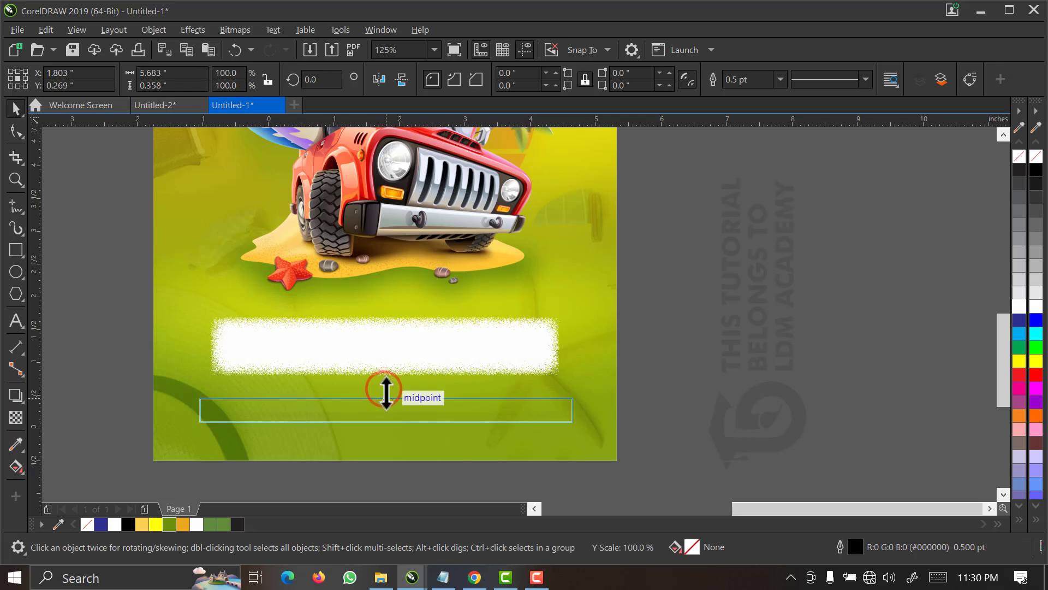
click(385, 393)
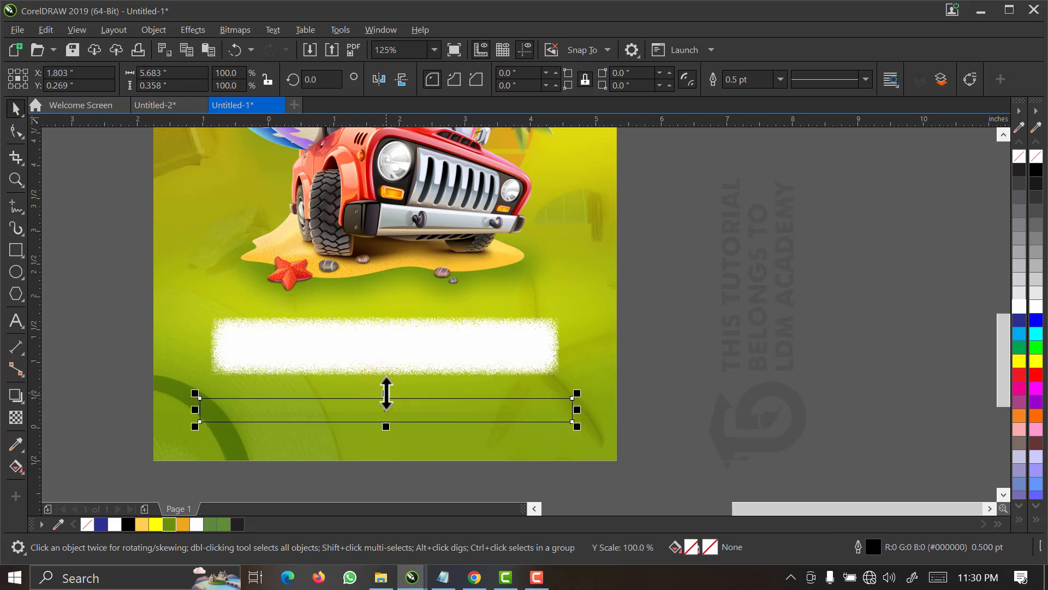
Fill the new lower rectangle with the document's green #6D8F0C and remove its outline.
click(169, 524)
drag(118, 331, 414, 431)
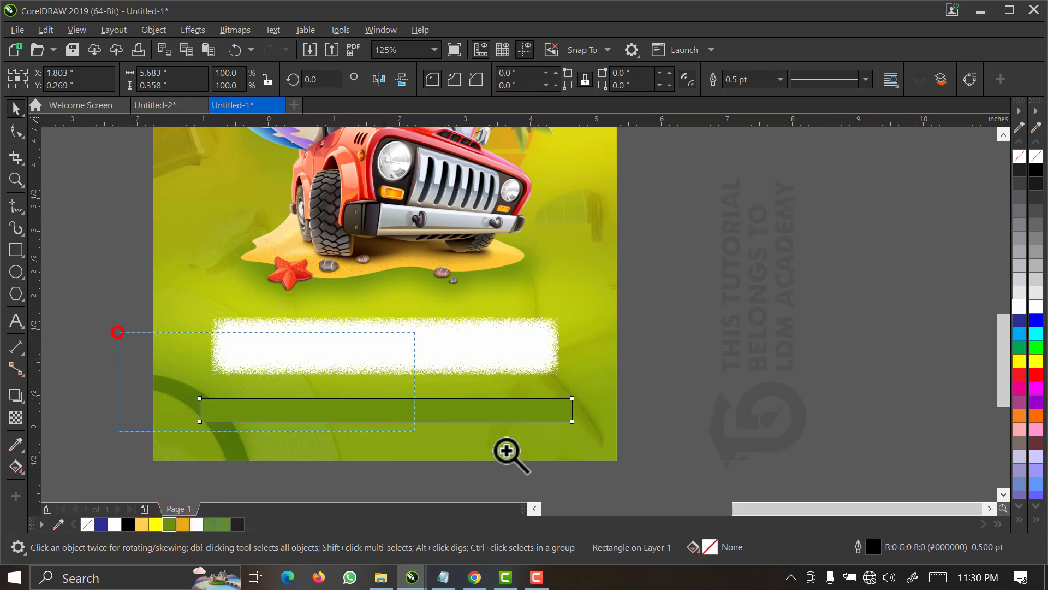
drag(506, 451, 670, 467)
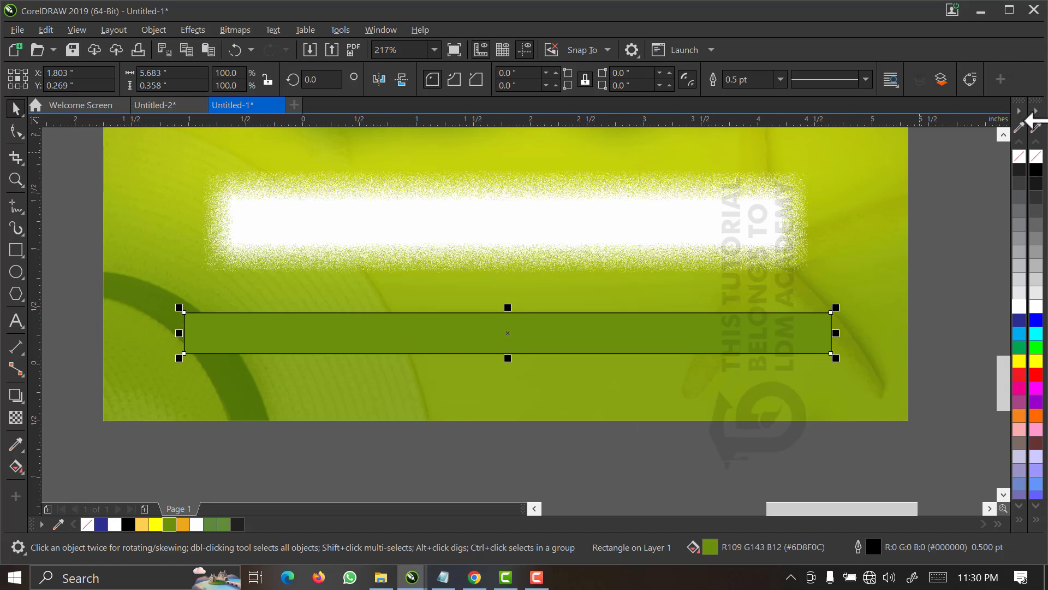
right_click(1035, 155)
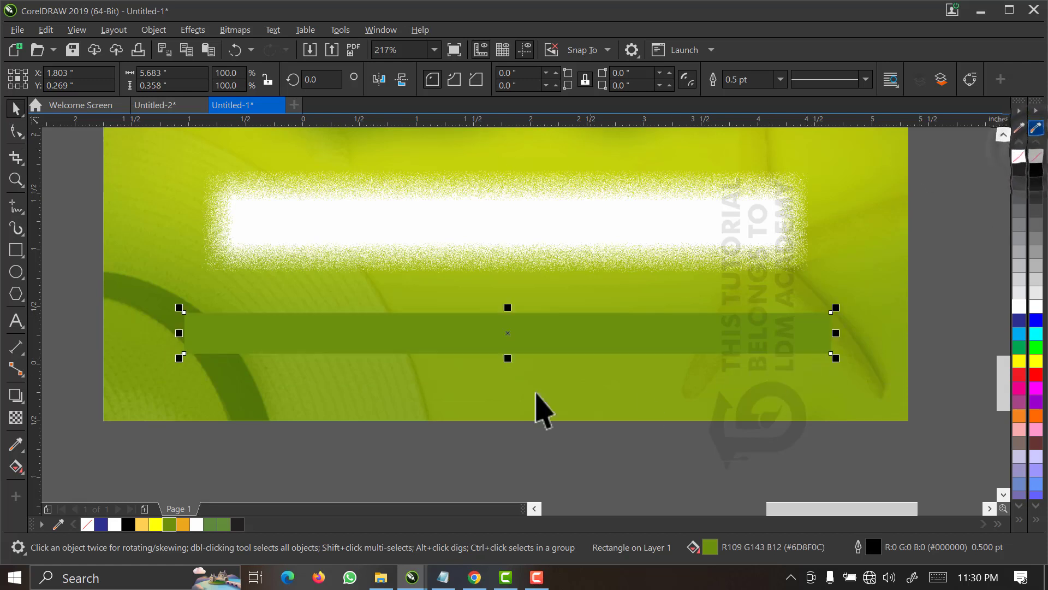
Shrink the green bar to about 4.94 by 0.22 inches and narrow the scattered white bar to about 4.65 inches, both about their centres.
drag(506, 362, 506, 354)
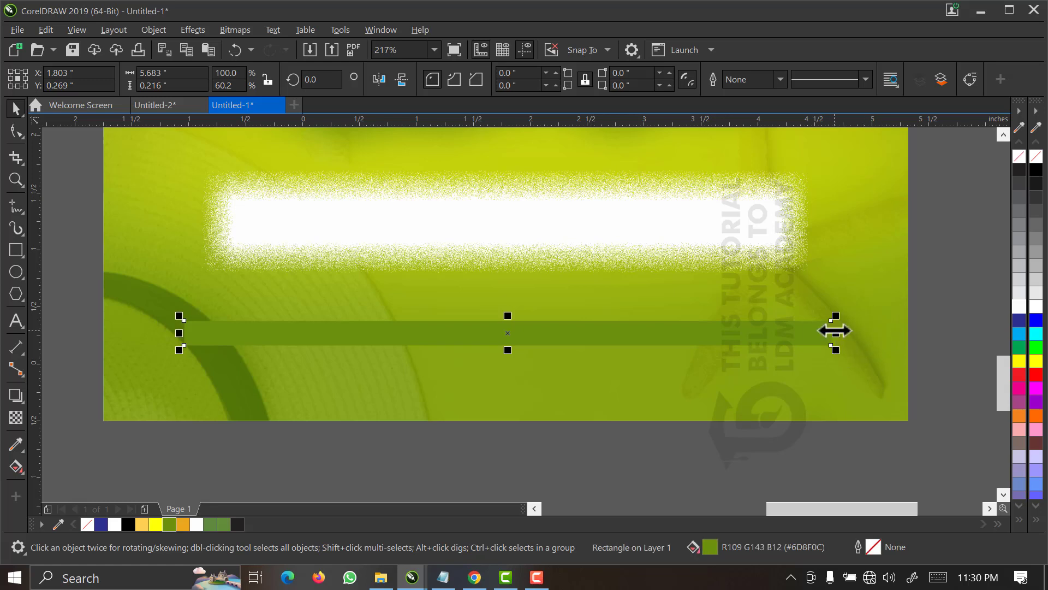
drag(834, 330, 791, 344)
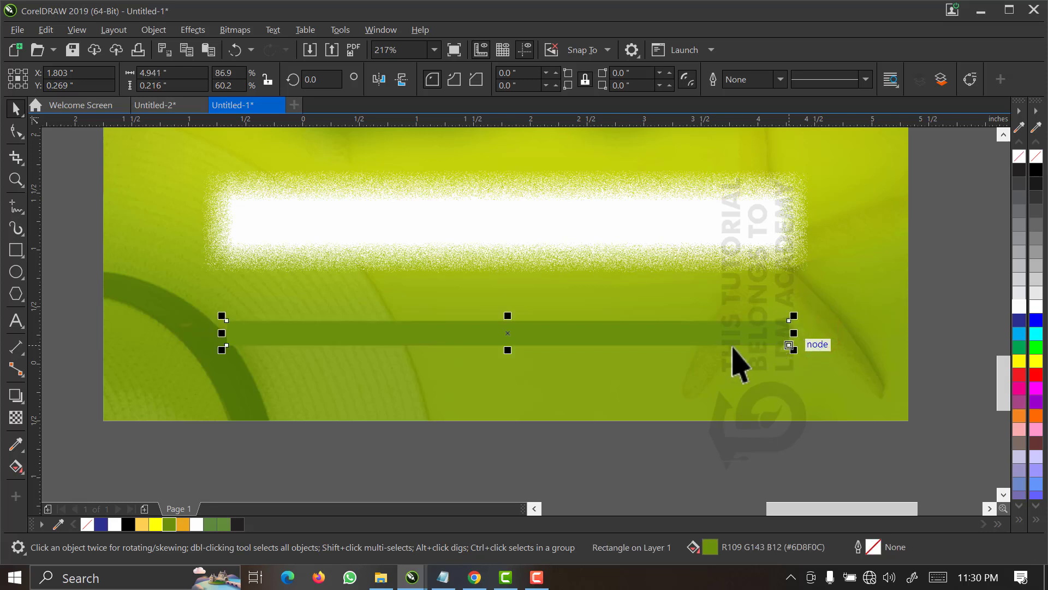
click(641, 227)
drag(798, 221, 770, 230)
Widen the green bar to about 5.54 inches and centre it horizontally on the flyer background.
click(753, 344)
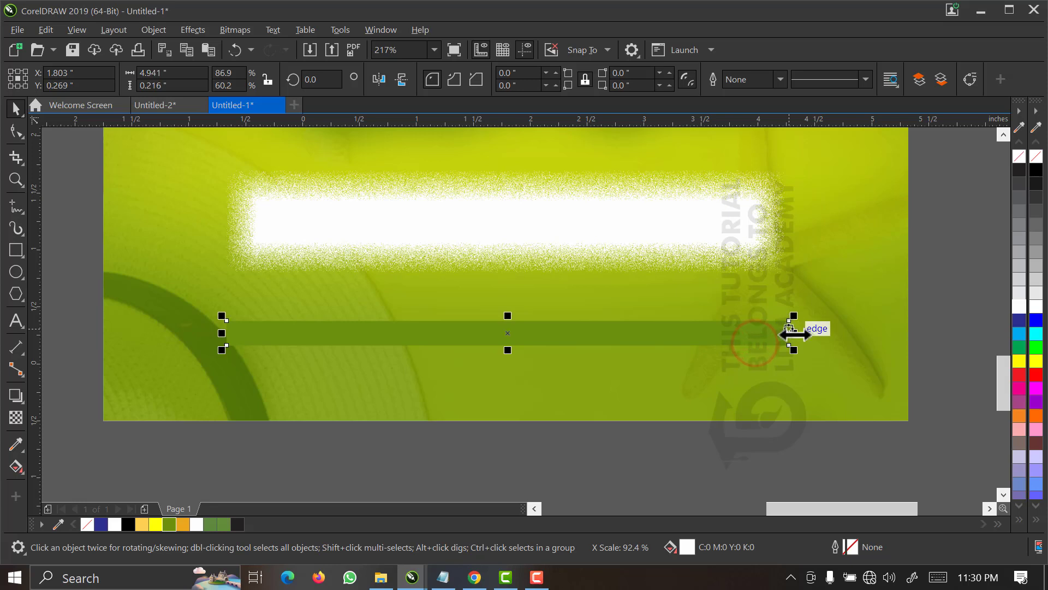
drag(791, 333, 814, 335)
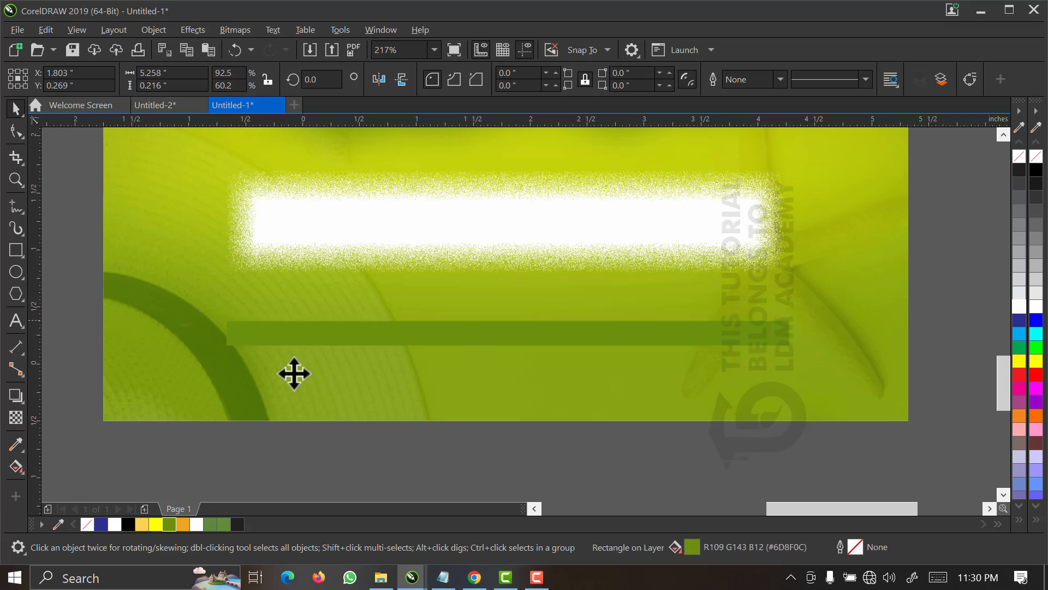
click(157, 354)
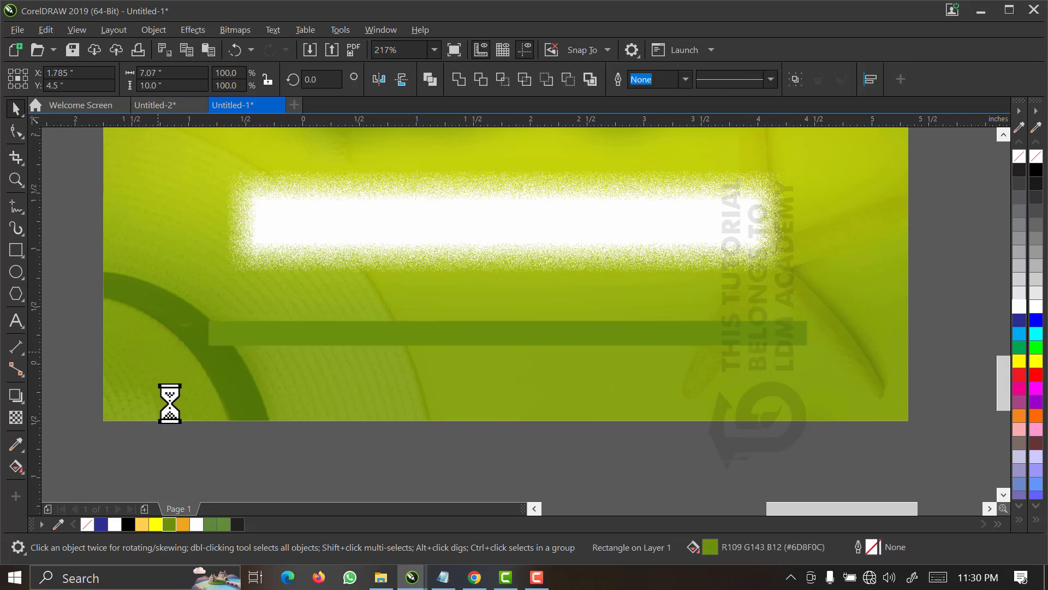
click(187, 468)
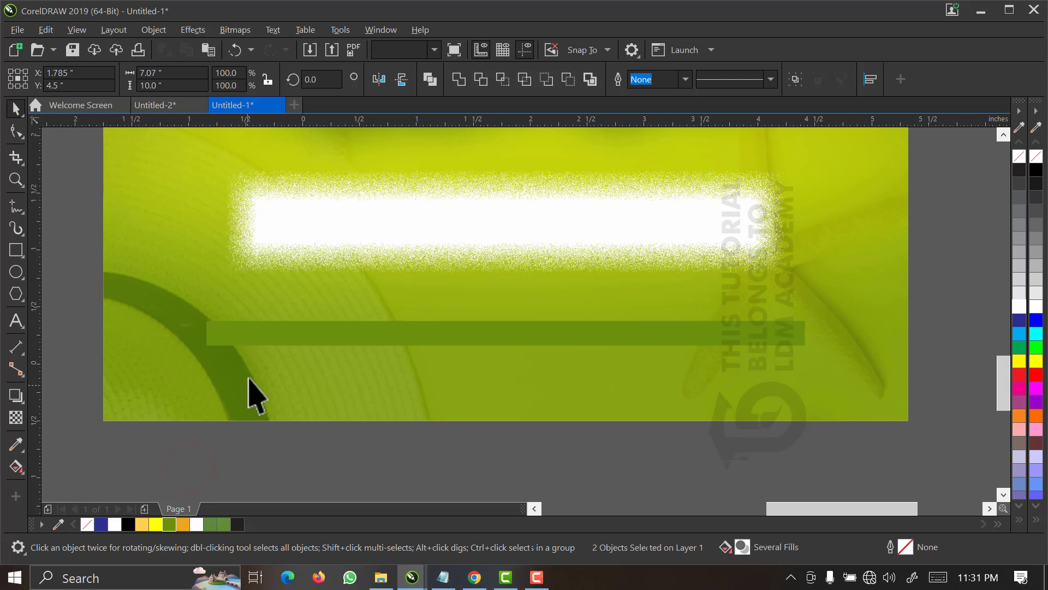
click(264, 338)
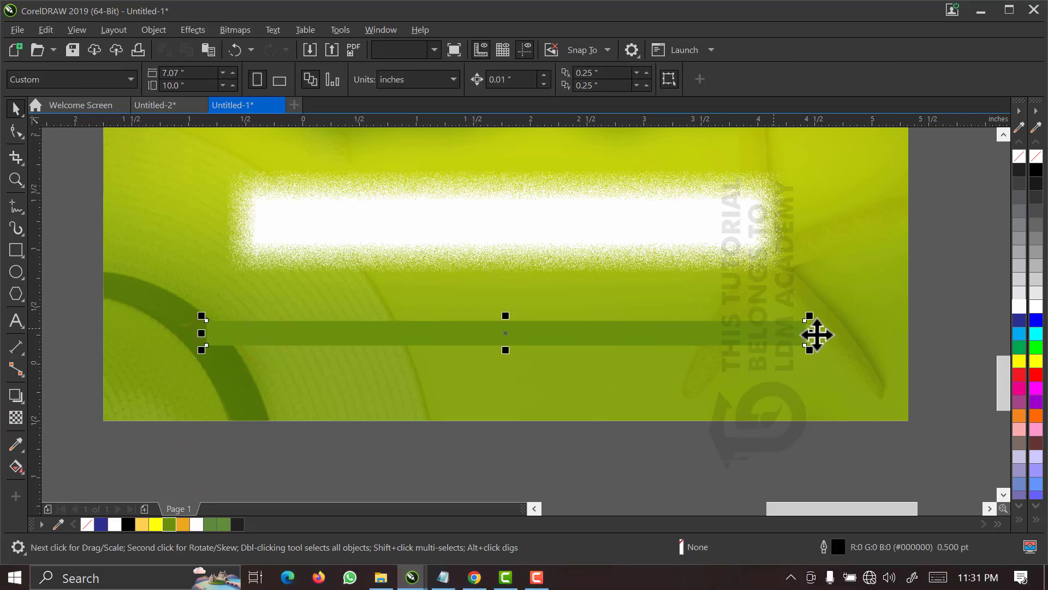
drag(810, 333, 843, 334)
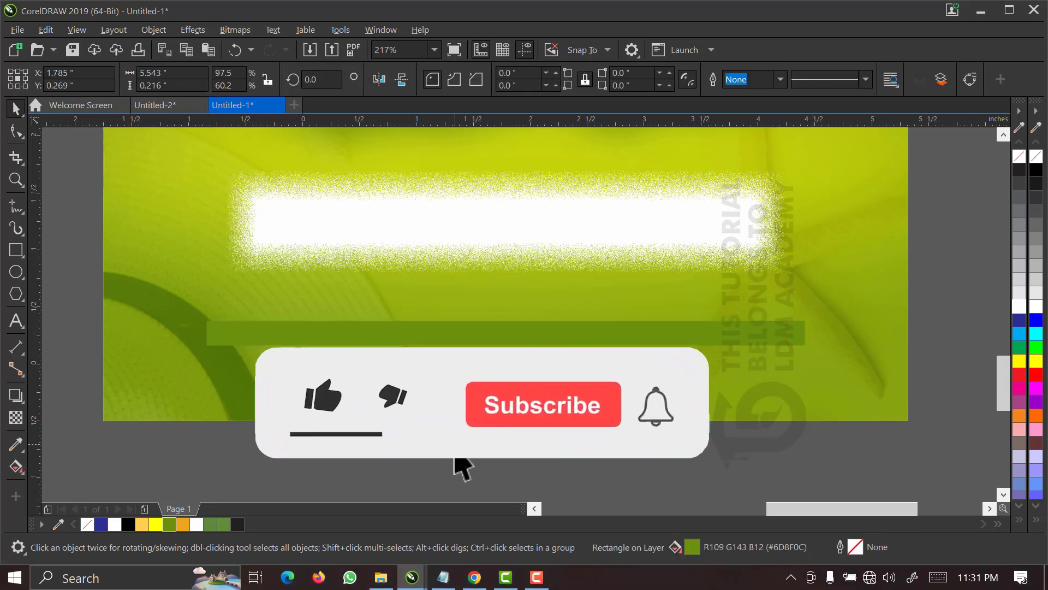
Move the "FREE PARKING AREA, 2 FREE DRINKS, OPEN GATE AT 6:00PM" text line onto the flyer, just below the green bar.
click(450, 261)
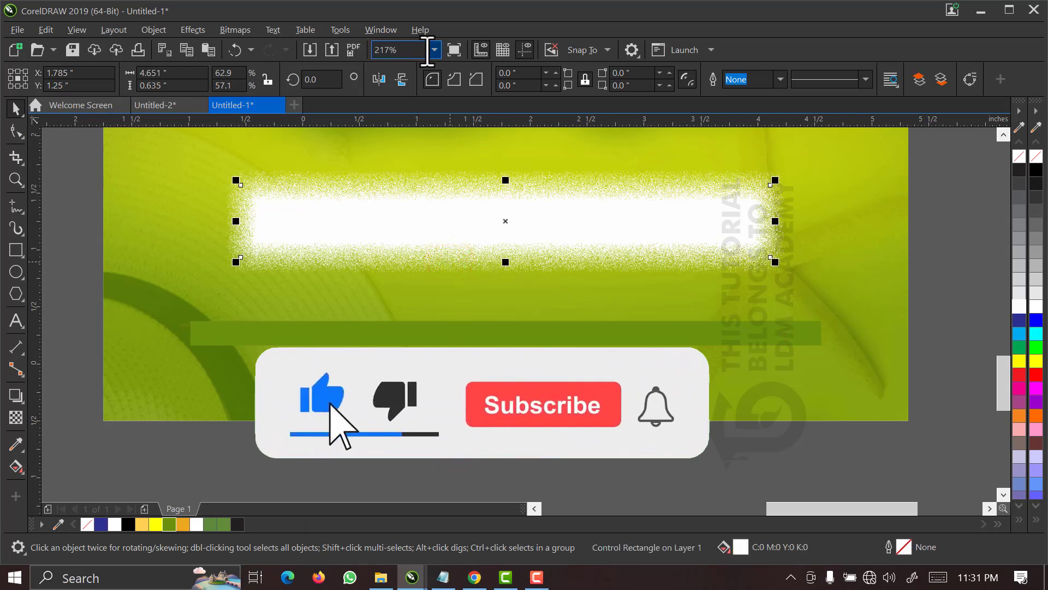
click(431, 49)
click(407, 89)
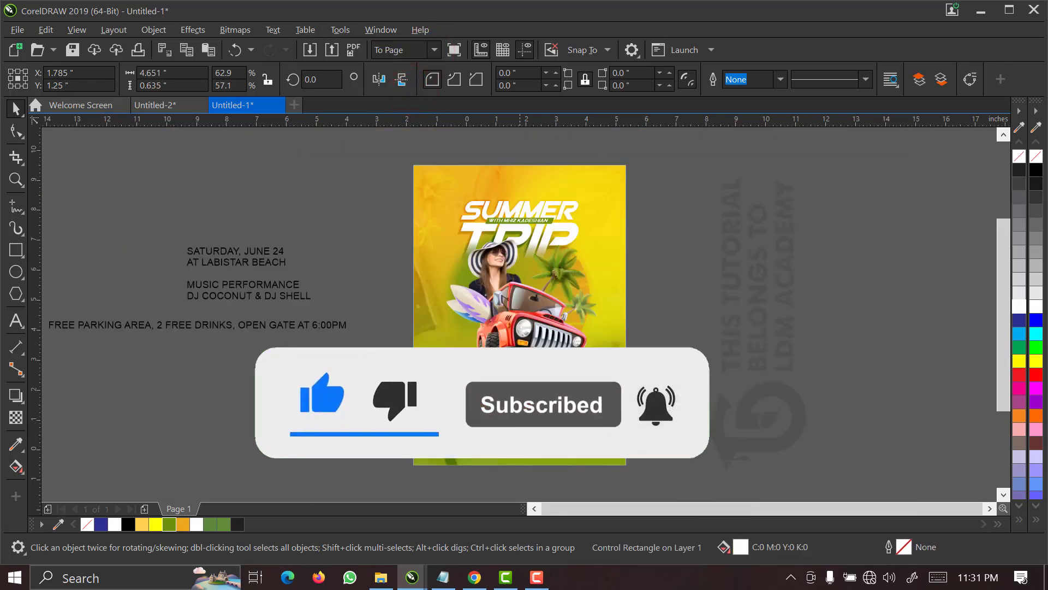
click(198, 324)
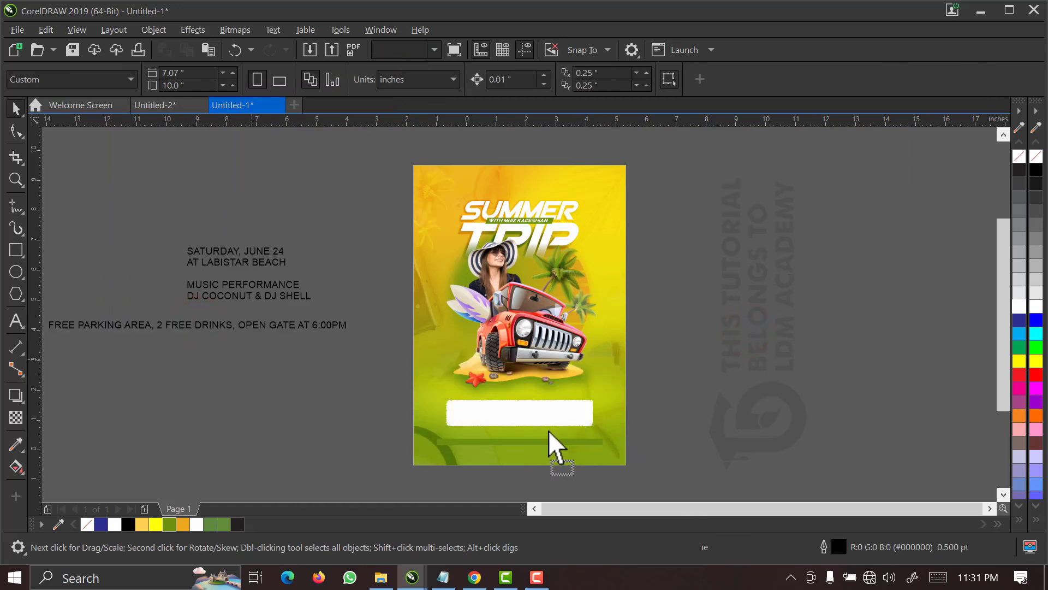
drag(548, 430, 562, 442)
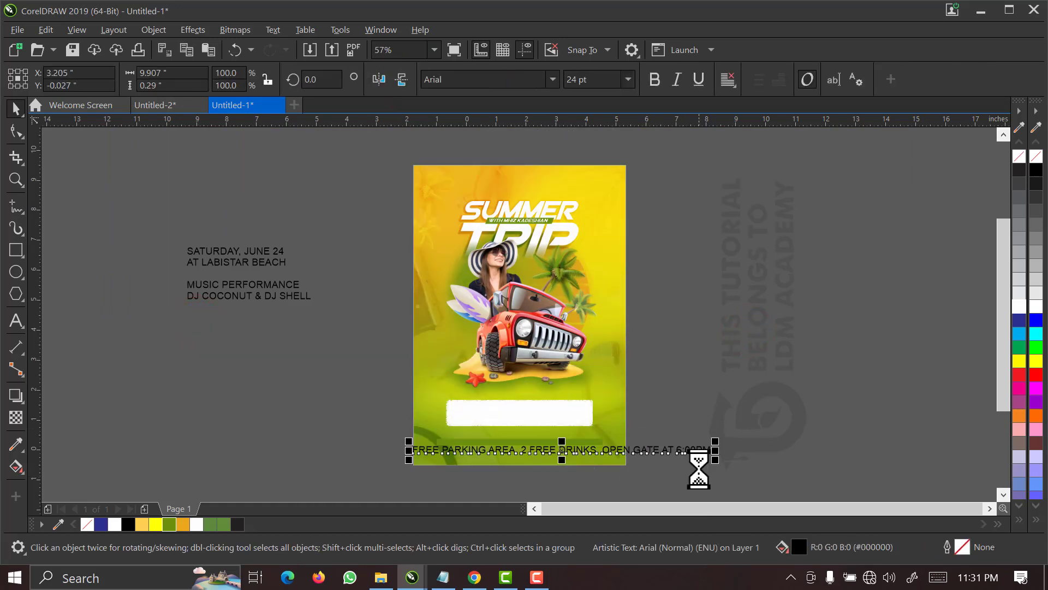
Scale the free parking text line to about 5.42 inches wide and fill it white.
drag(714, 458, 636, 473)
click(1019, 306)
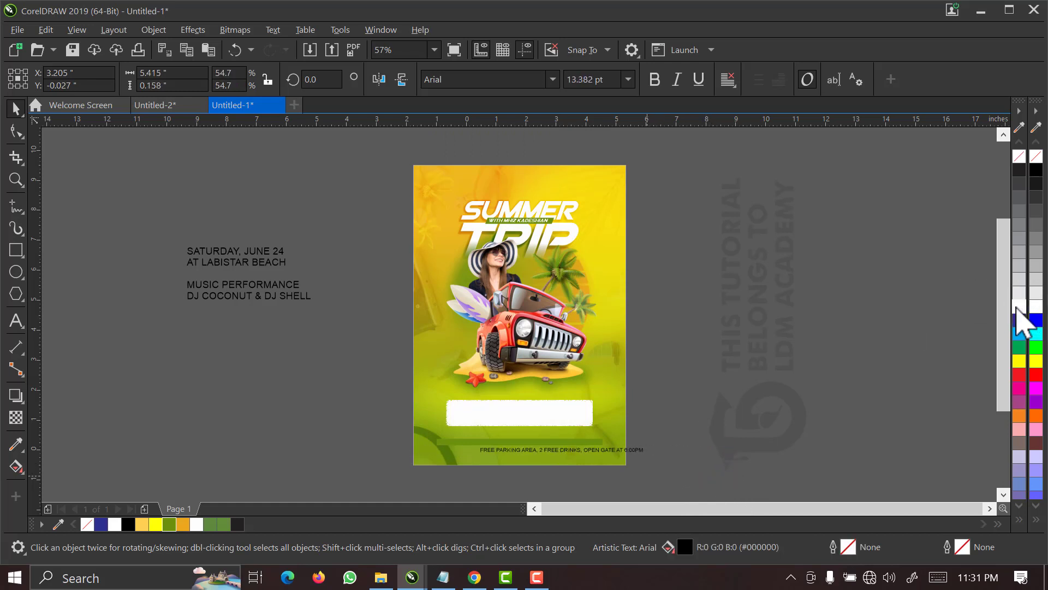
Make the free parking text line bold and scale it down to about 4.36 inches wide.
key(z)
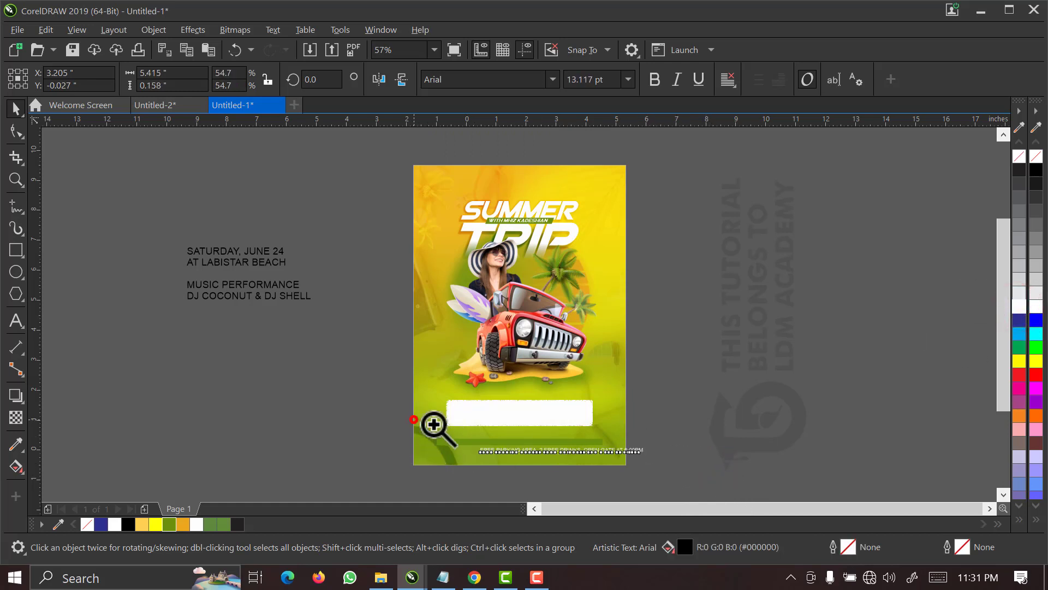
drag(413, 420, 657, 471)
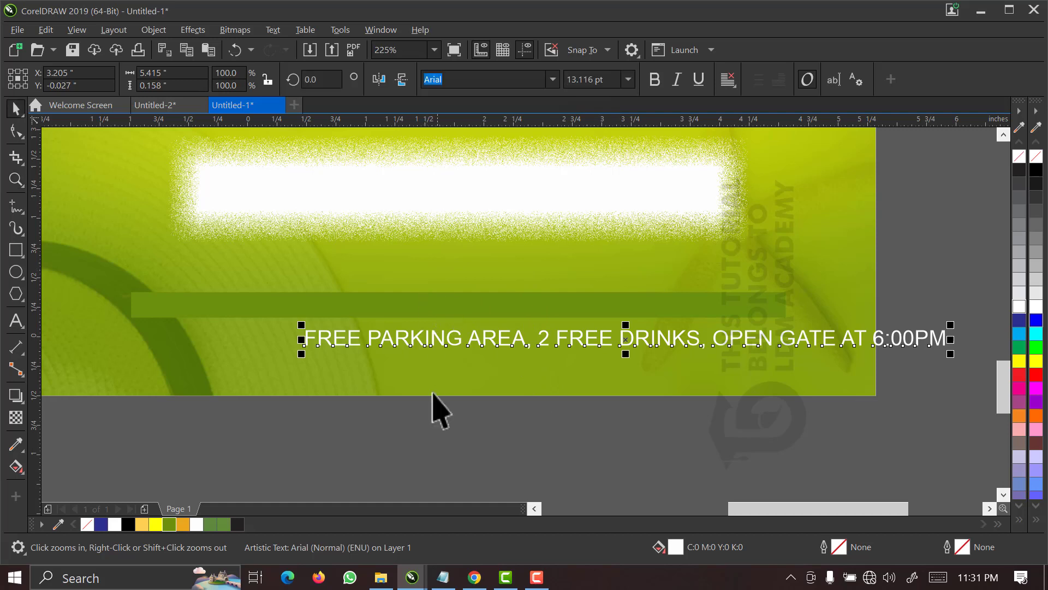
key(space)
click(432, 468)
click(435, 339)
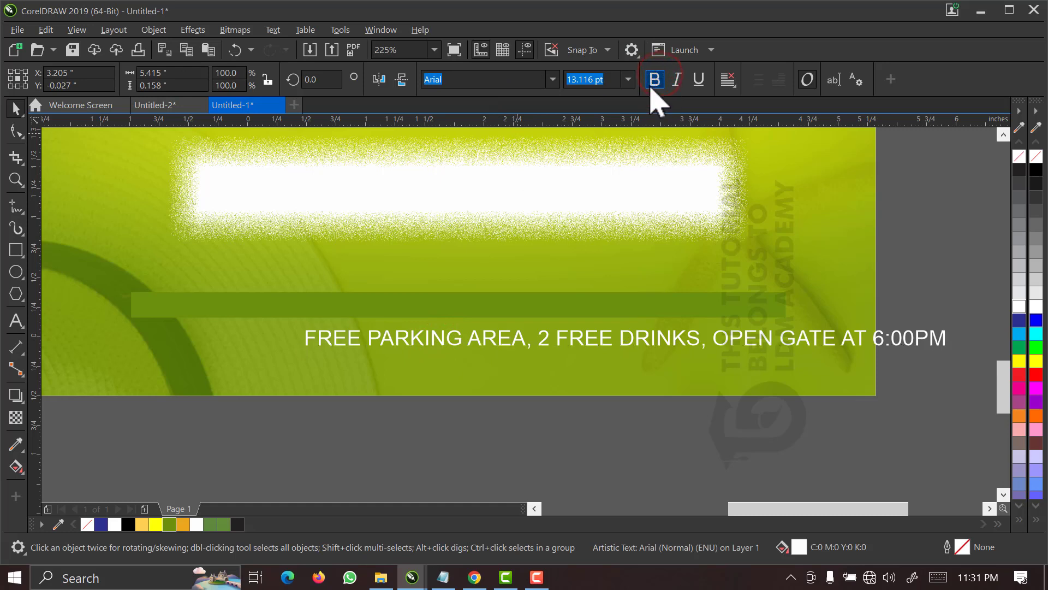
click(655, 79)
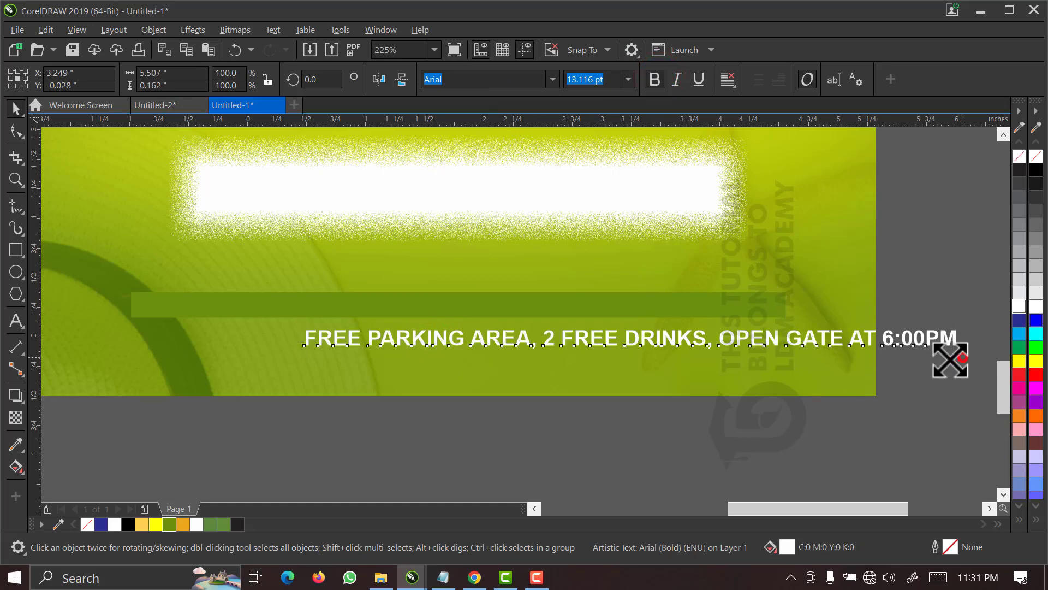
drag(960, 354, 828, 392)
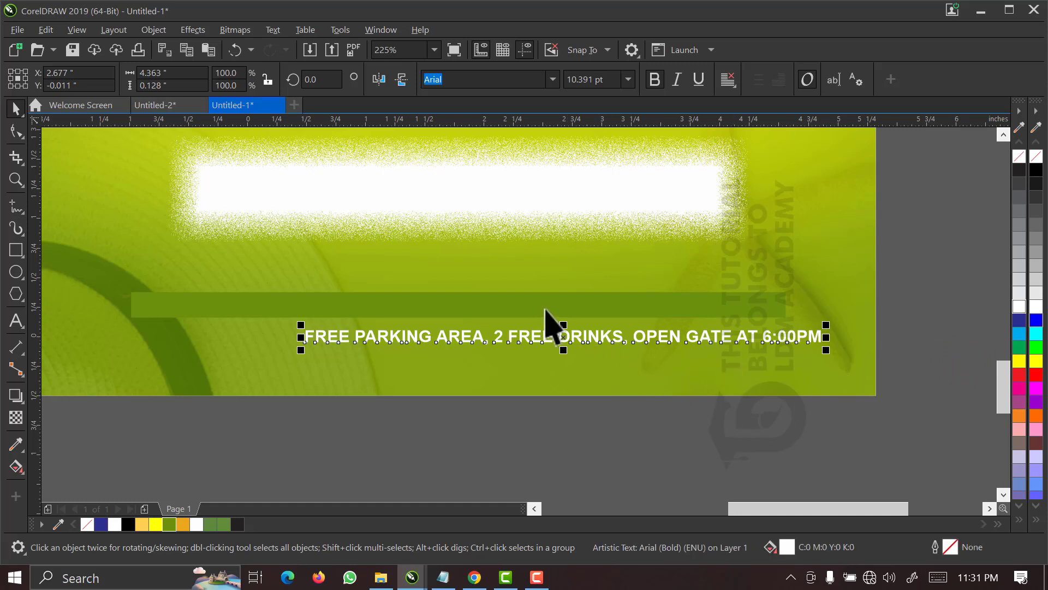
Centre the free parking text on the green bar both ways and place it in front of the bar.
shift+click(544, 309)
key(e)
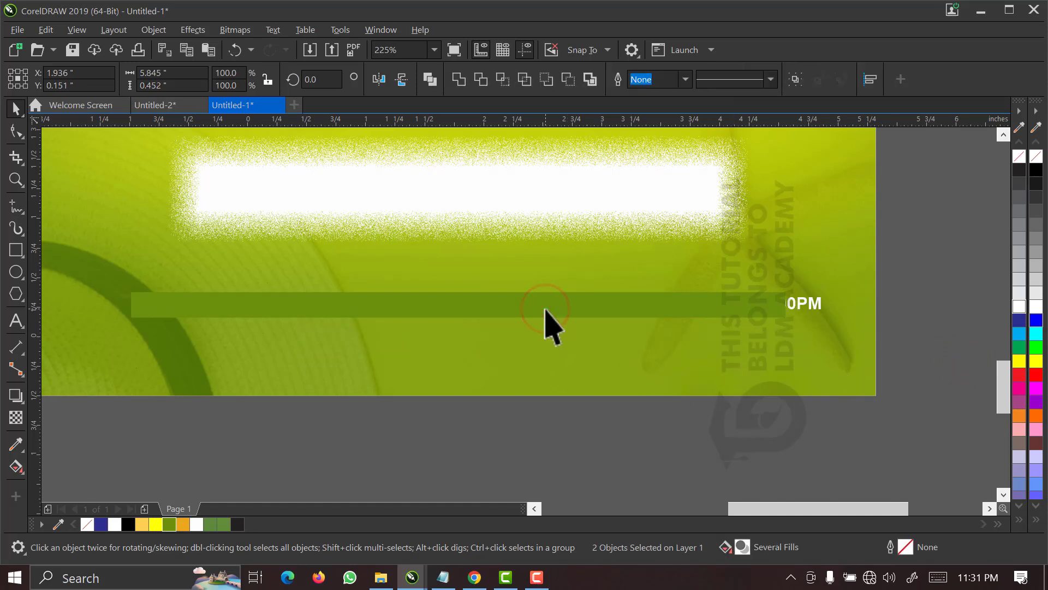
key(c)
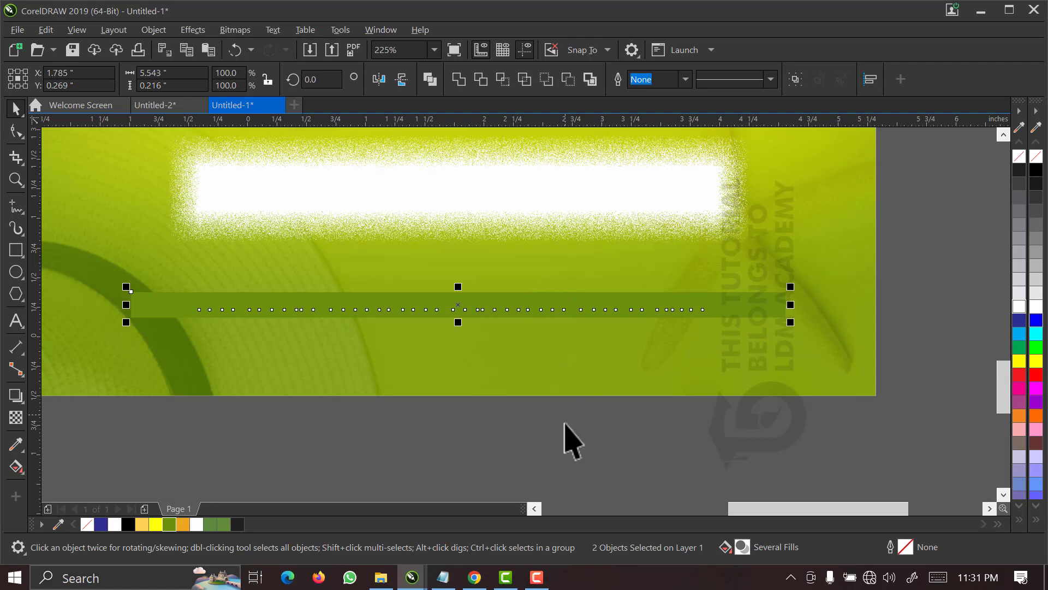
click(565, 423)
drag(382, 429, 141, 422)
key(ctrl+x)
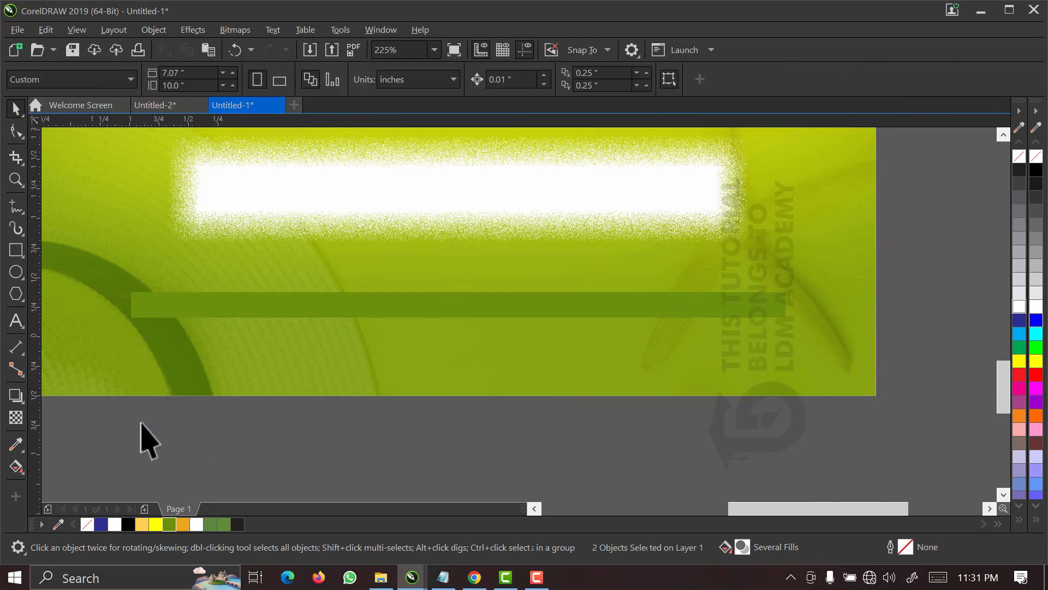
key(ctrl+v)
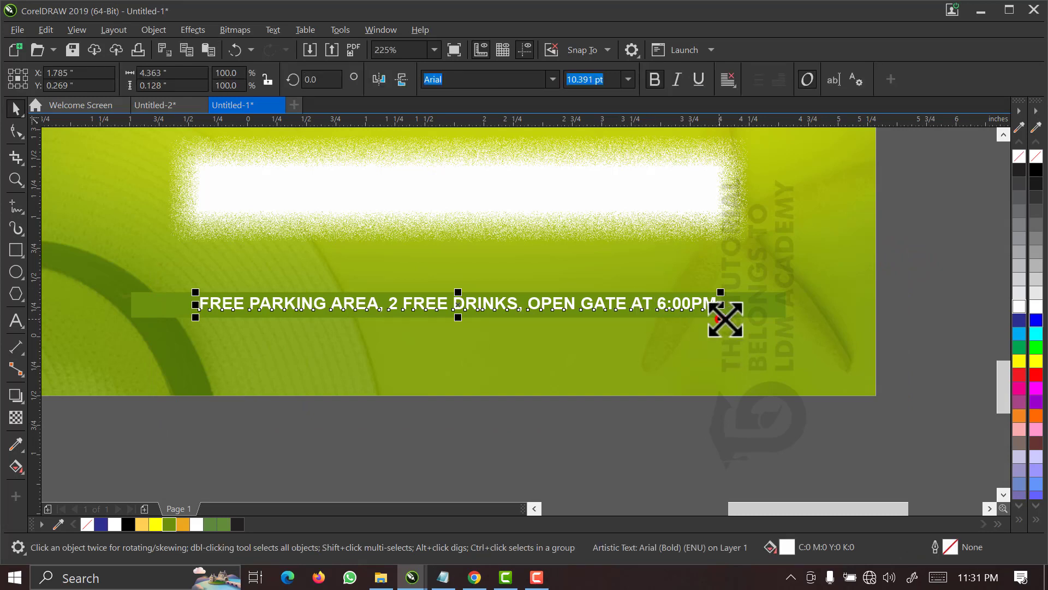
Resize the free parking text about its centre so it nearly spans the length of the green bar.
drag(721, 316, 747, 318)
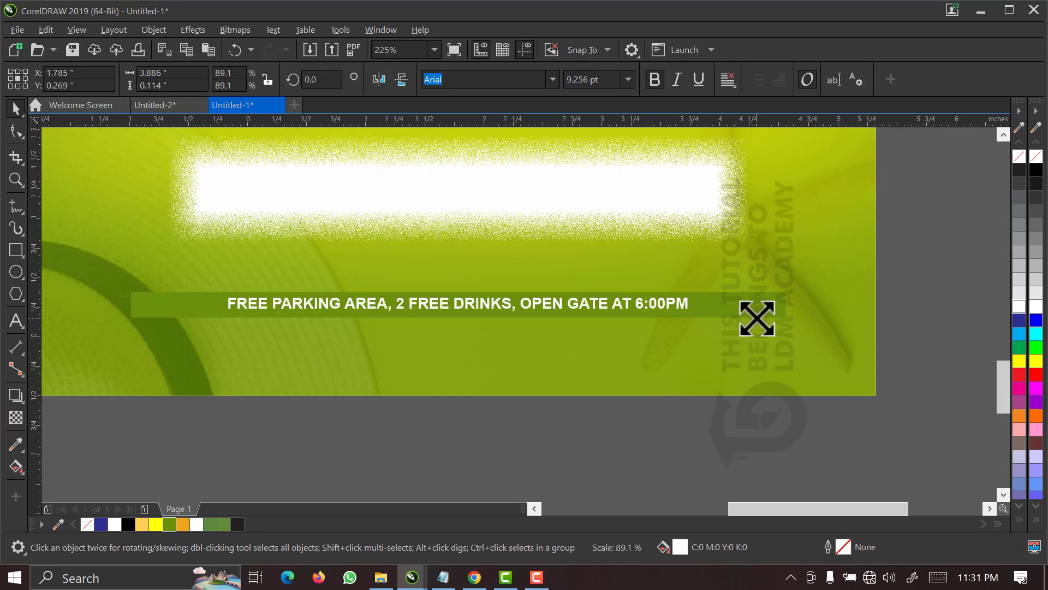
drag(758, 318, 757, 311)
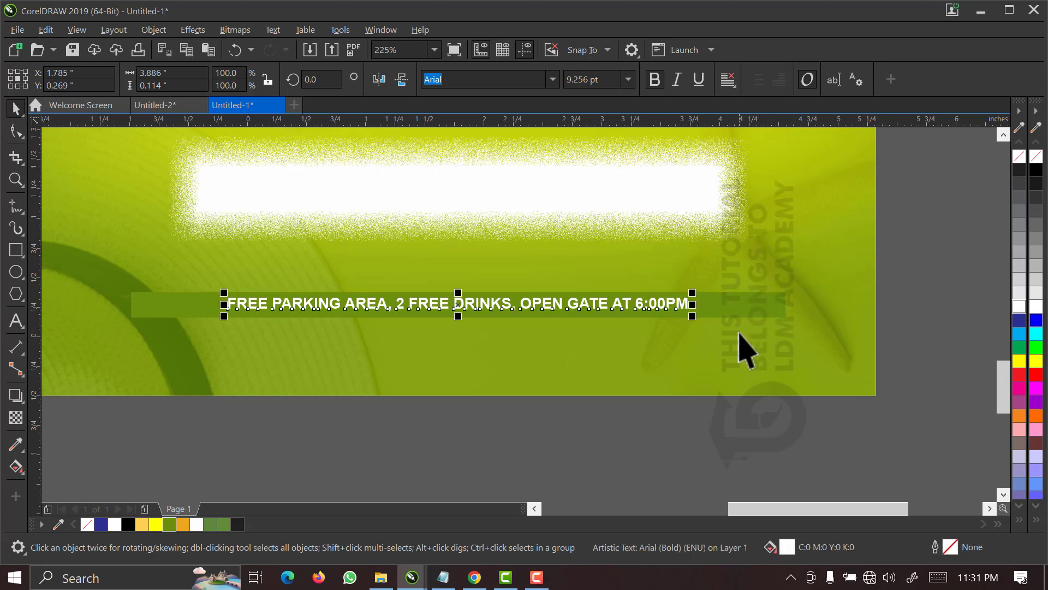
drag(695, 317, 753, 325)
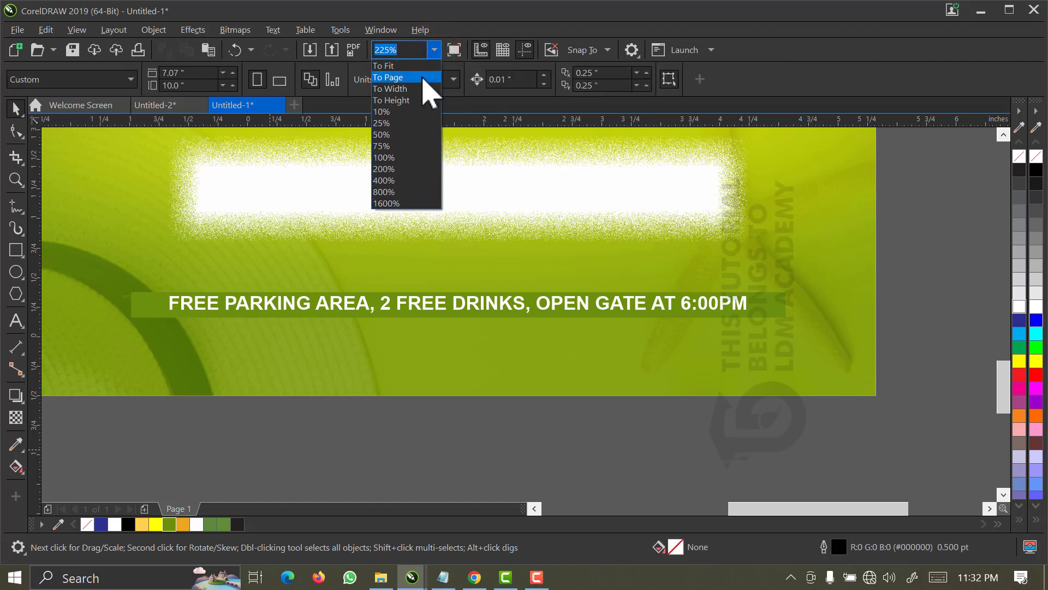
Move the four event lines for date, beach, music performance and DJs from beside the page onto the scattered white bar.
click(423, 82)
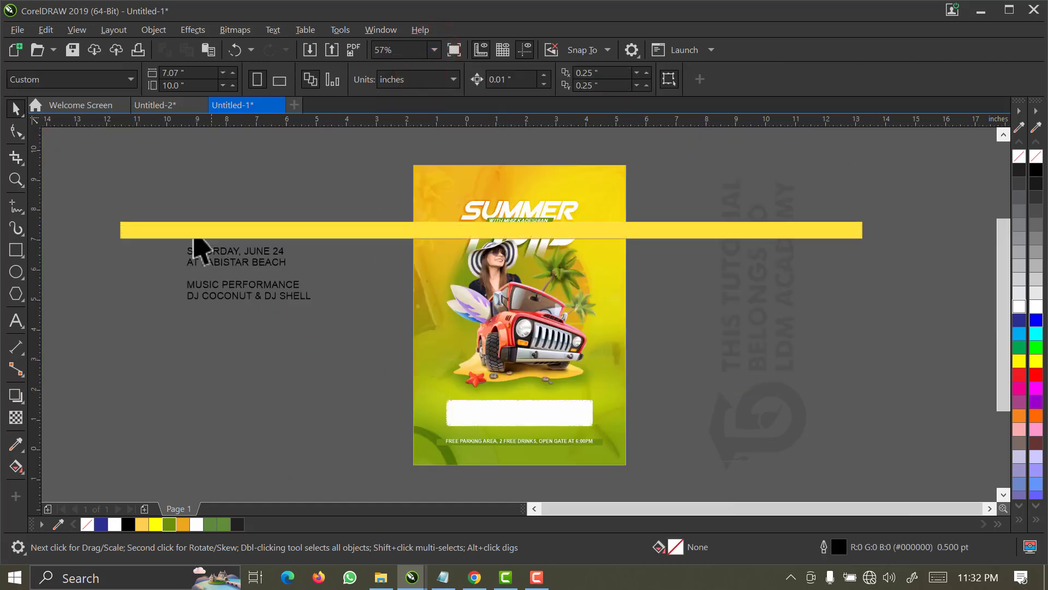
drag(128, 213, 387, 356)
drag(269, 284, 496, 414)
Make all four event text lines on the white bar bold.
click(400, 367)
drag(556, 437, 622, 442)
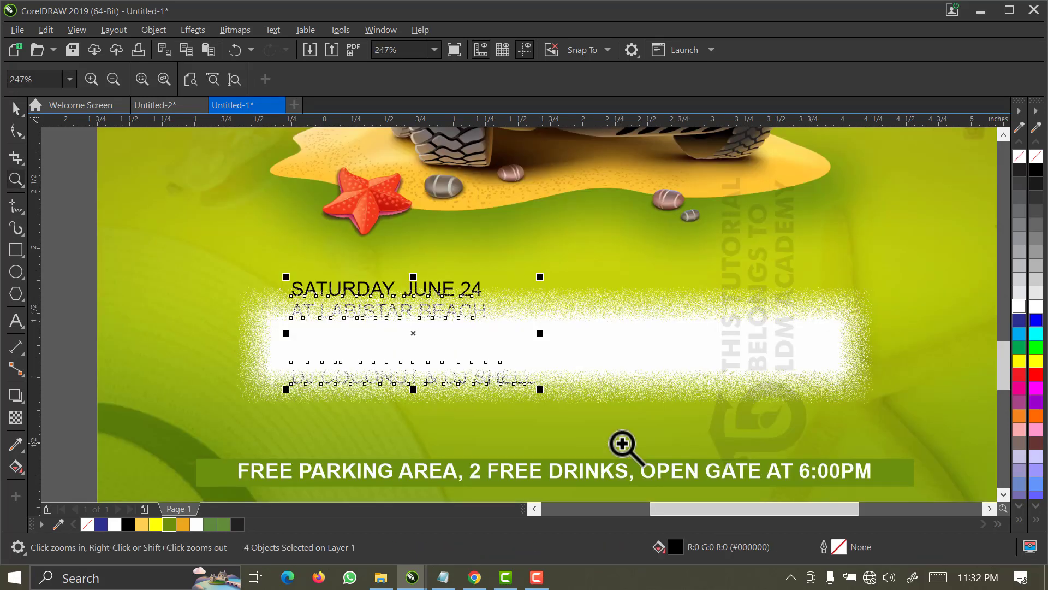
key(space)
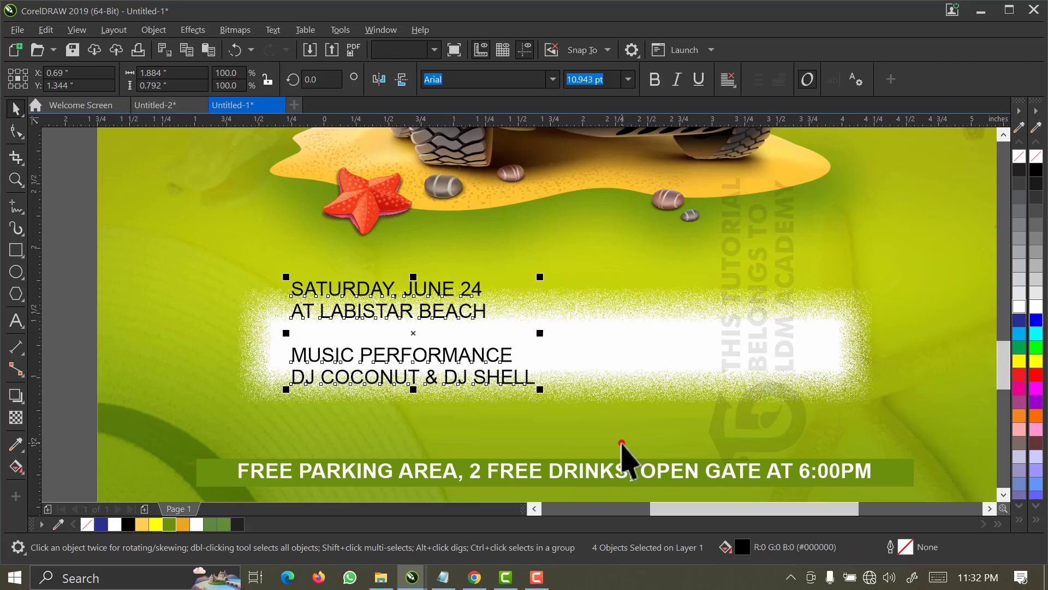
click(622, 444)
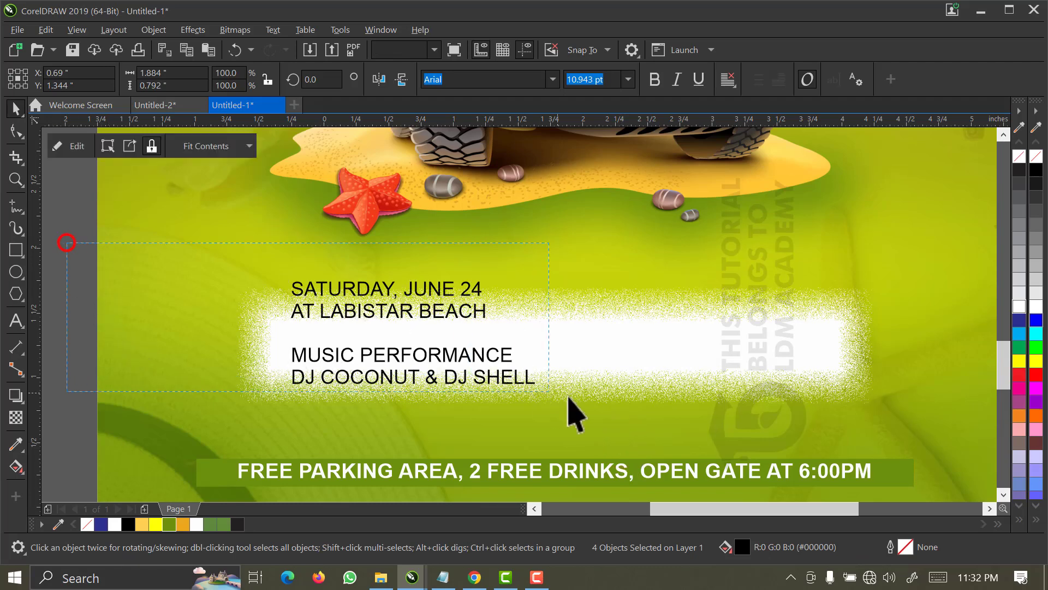
drag(603, 406, 602, 405)
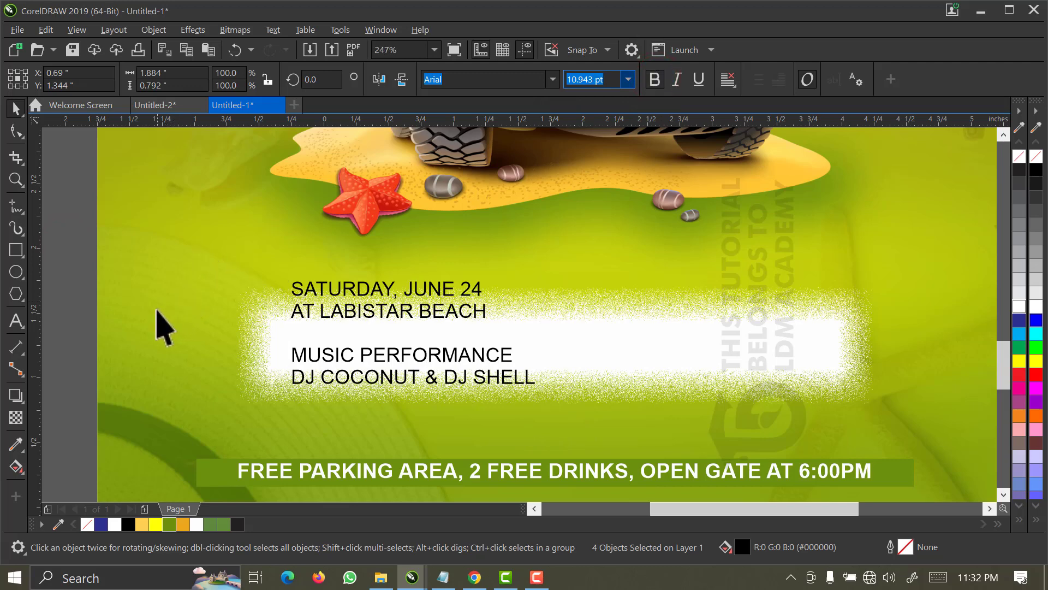
click(84, 298)
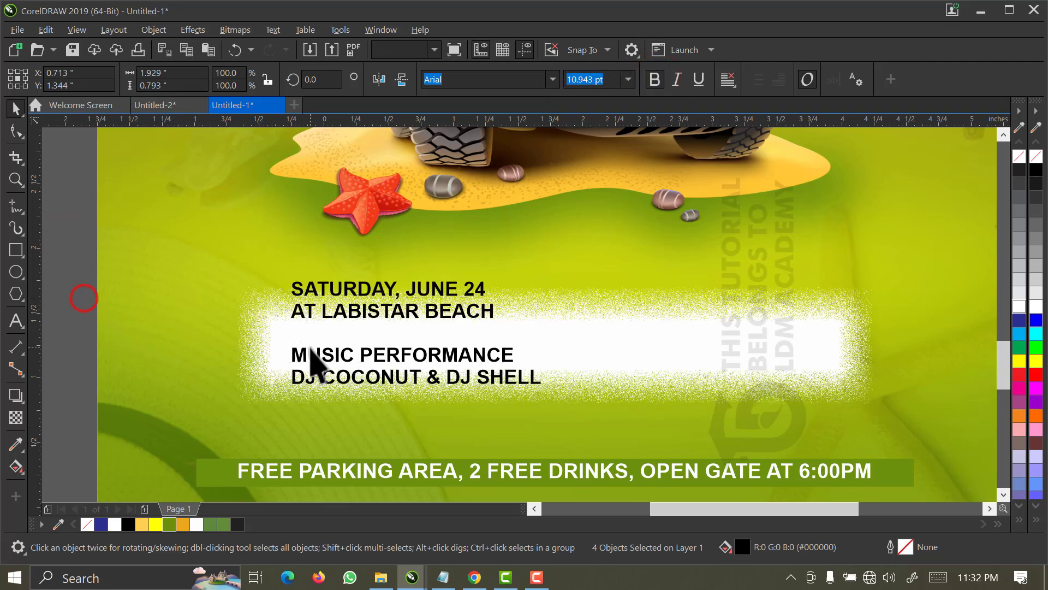
Move the "MUSIC PERFORMANCE" and DJ names lines to the right half of the white bar and scale them to 72.5%, about 1.39 inches wide.
click(312, 354)
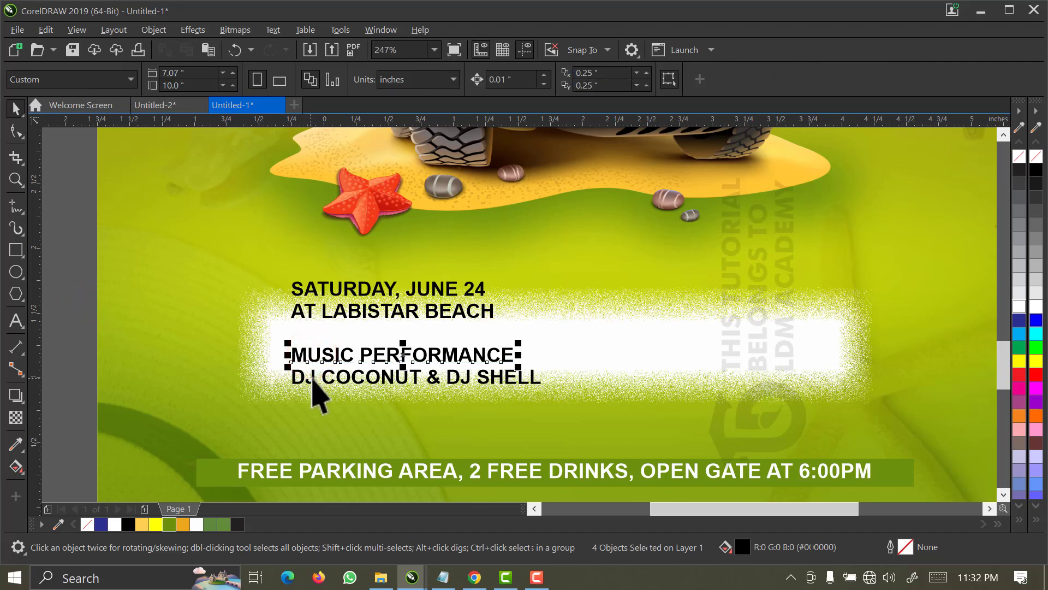
shift+click(313, 376)
drag(314, 382, 598, 353)
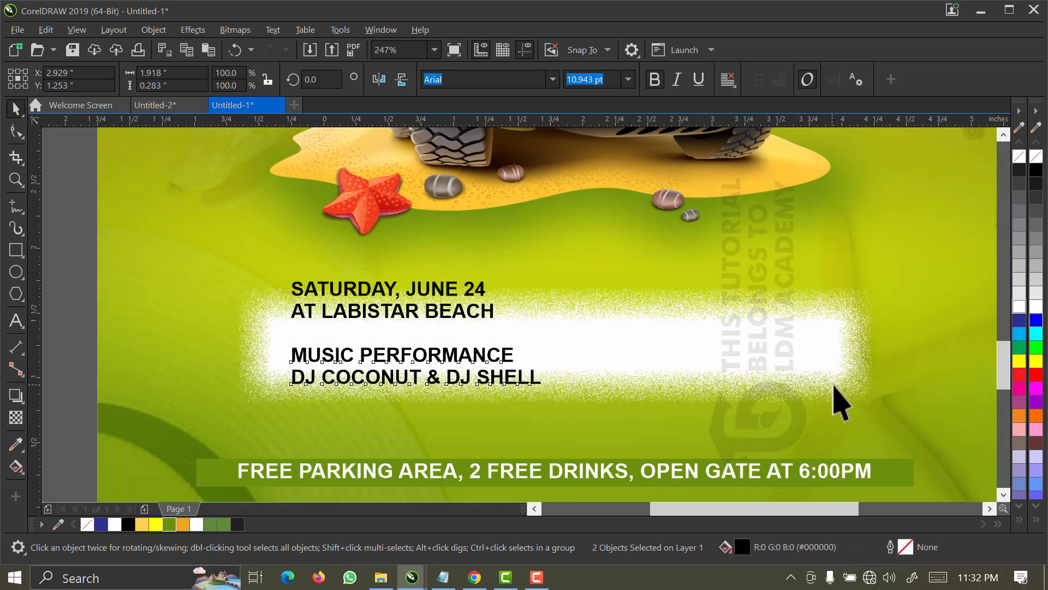
drag(831, 367, 758, 385)
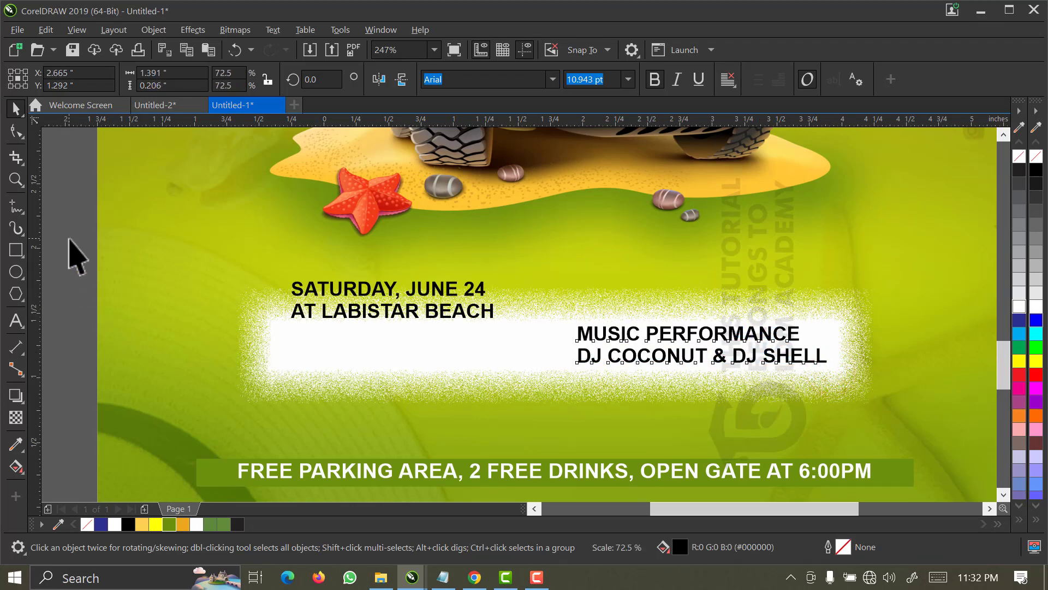
Repeat the same scaling on "SATURDAY, JUNE 24" and "AT LABISTAR BEACH", and move both lines down onto the left half of the white bar.
drag(70, 236, 530, 355)
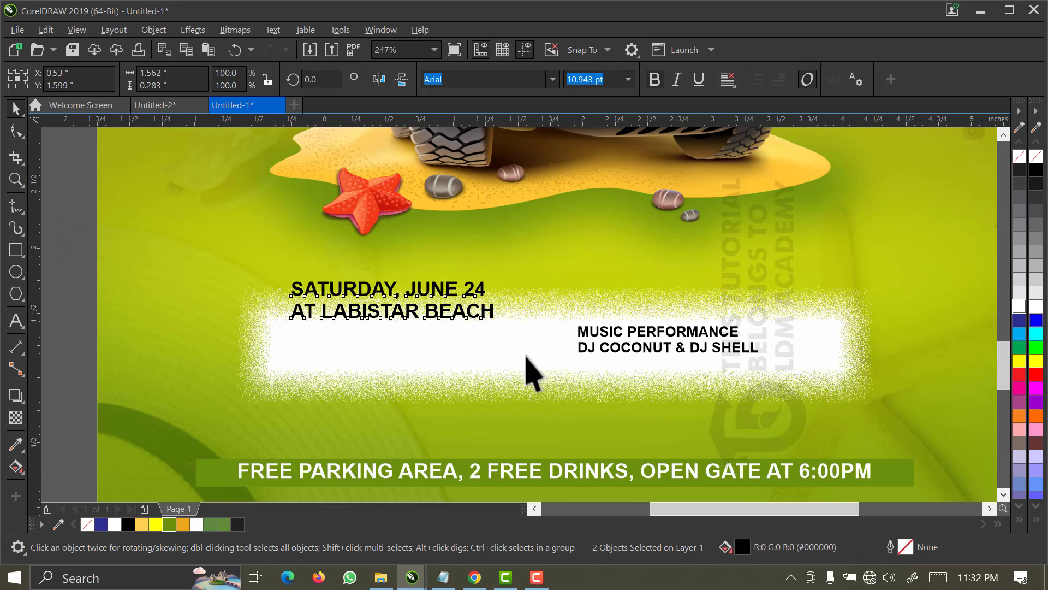
key(ctrl+r)
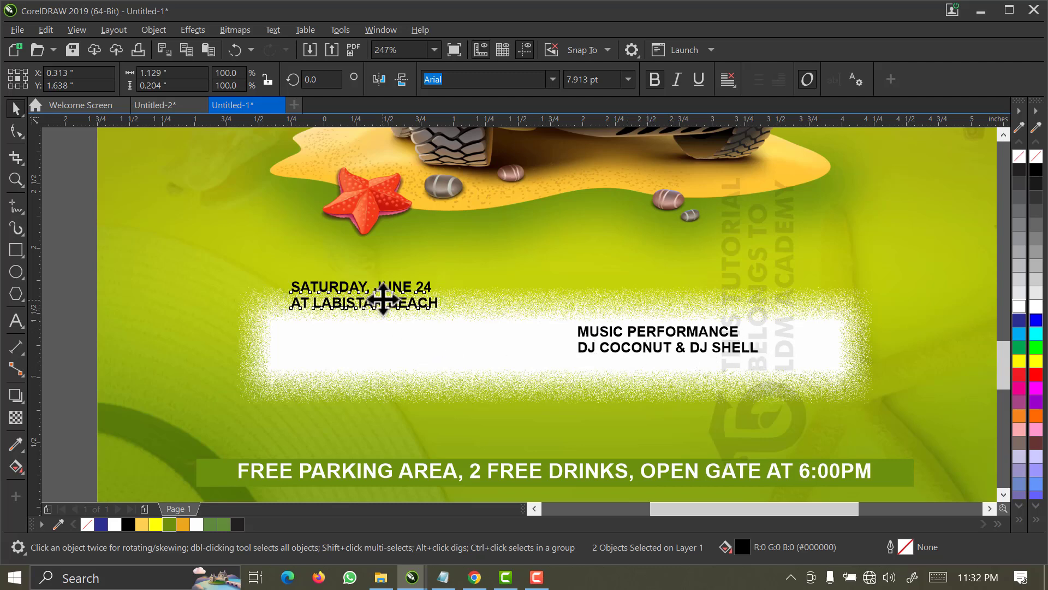
drag(383, 299, 389, 347)
Enlarge the "SATURDAY, JUNE 24" line to about 10.7 pt and repeat that scaling on the DJ names line.
click(68, 292)
click(359, 334)
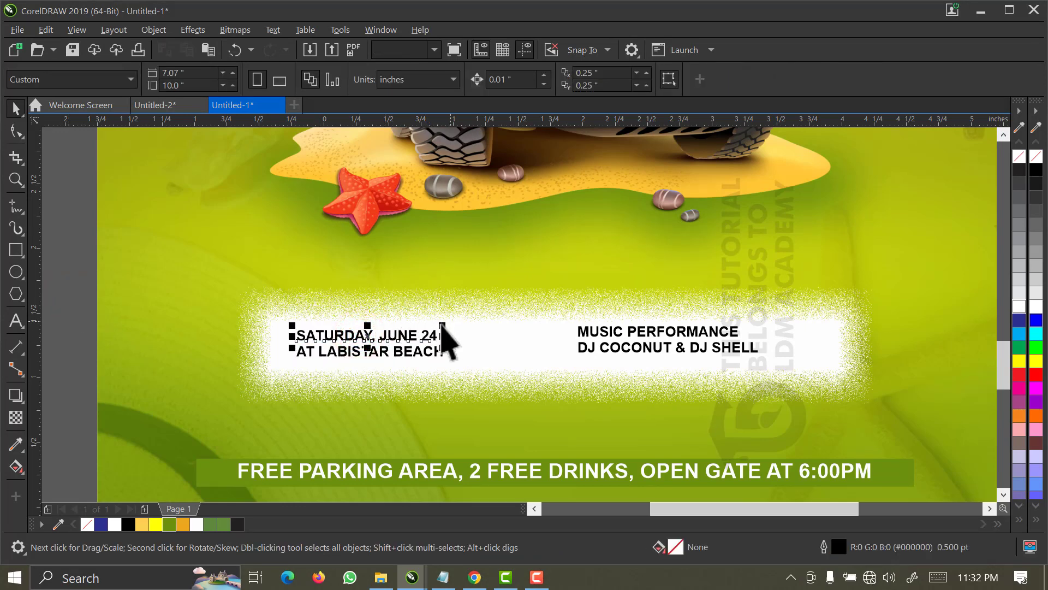
drag(441, 326, 489, 309)
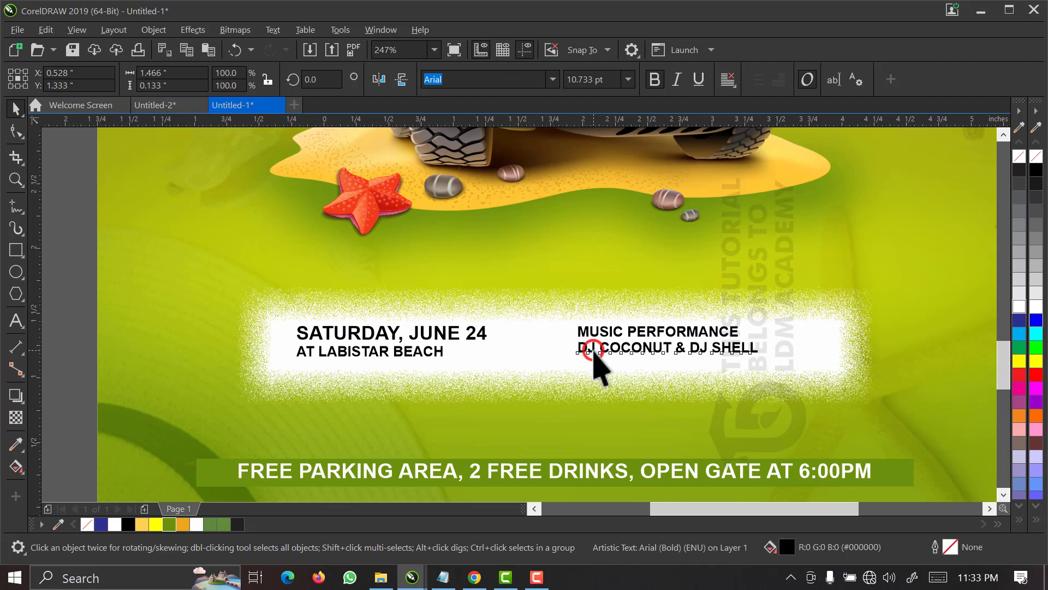
click(593, 351)
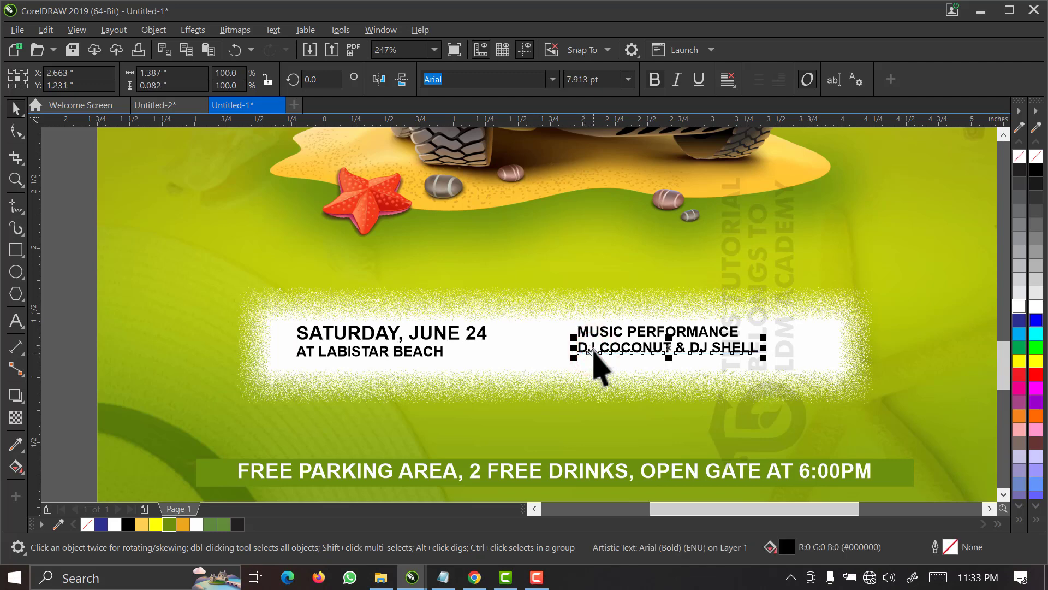
key(ctrl+r)
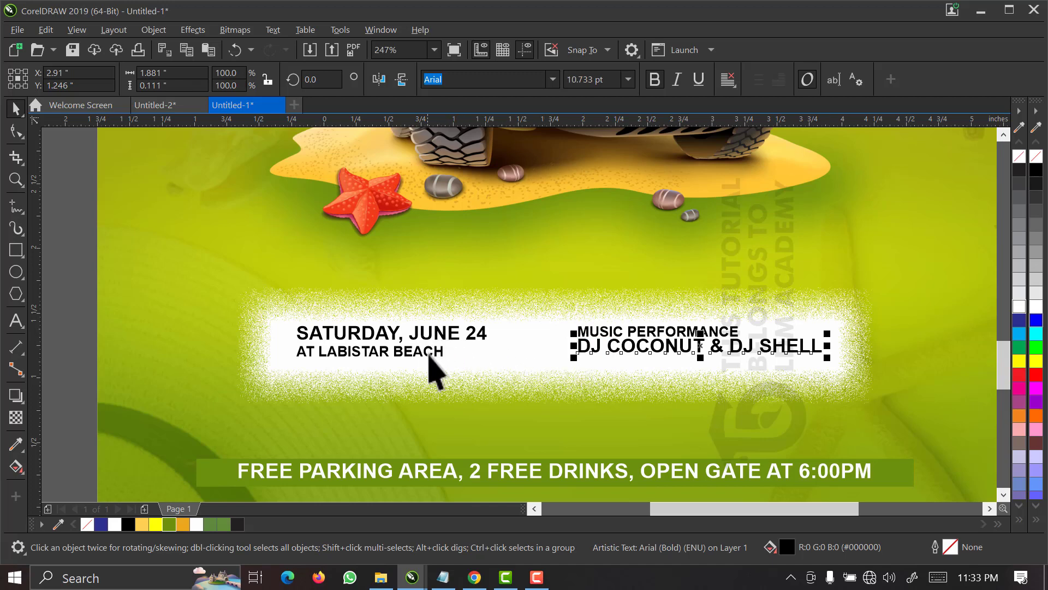
Fill the "AT LABISTAR BEACH" and "MUSIC PERFORMANCE" lines with red (C0 M100 Y100 K0).
click(431, 353)
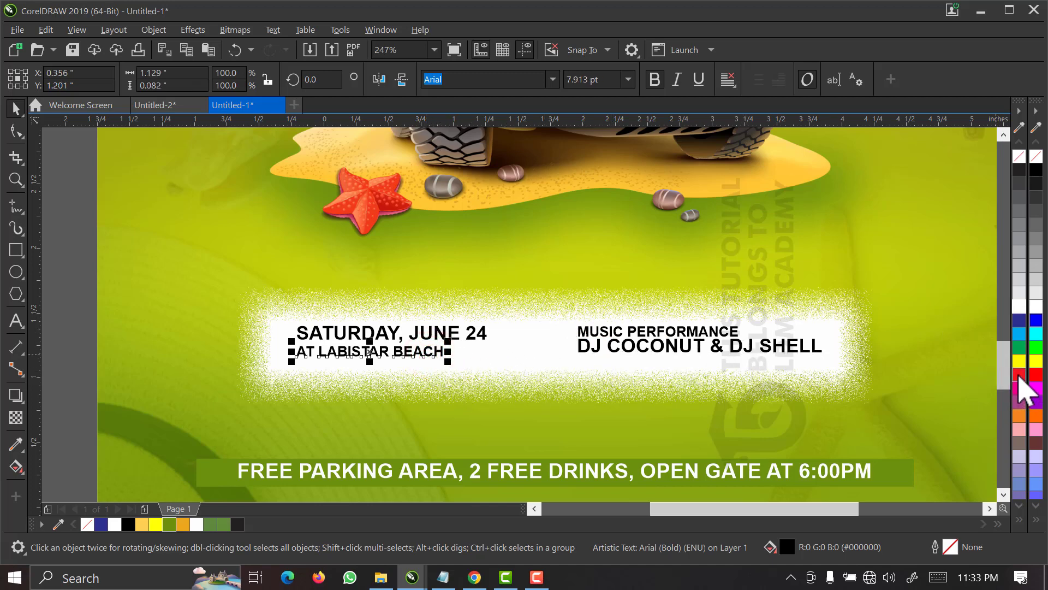
click(1018, 375)
click(676, 328)
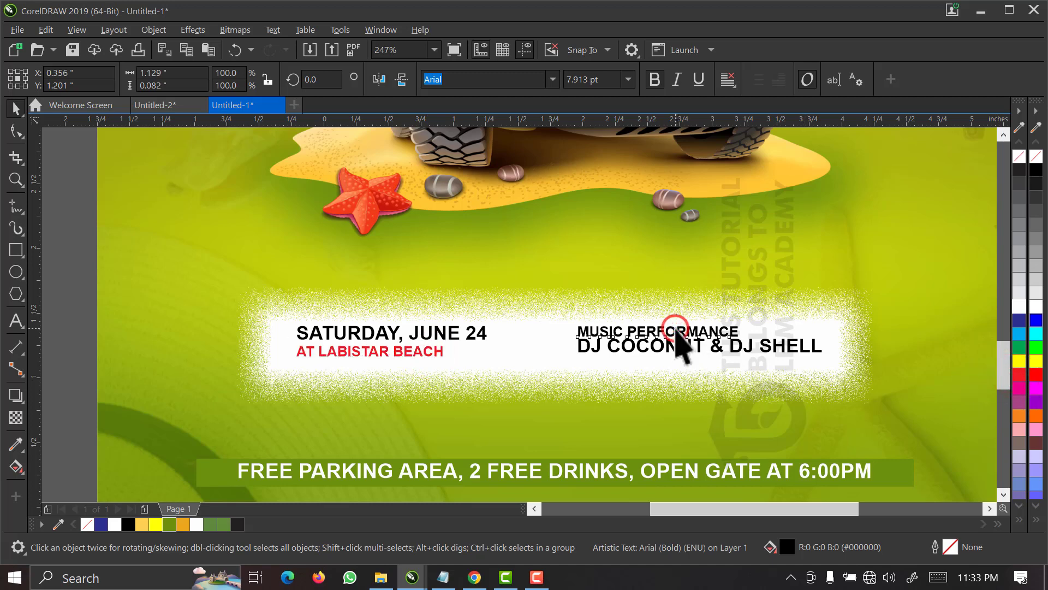
click(1024, 374)
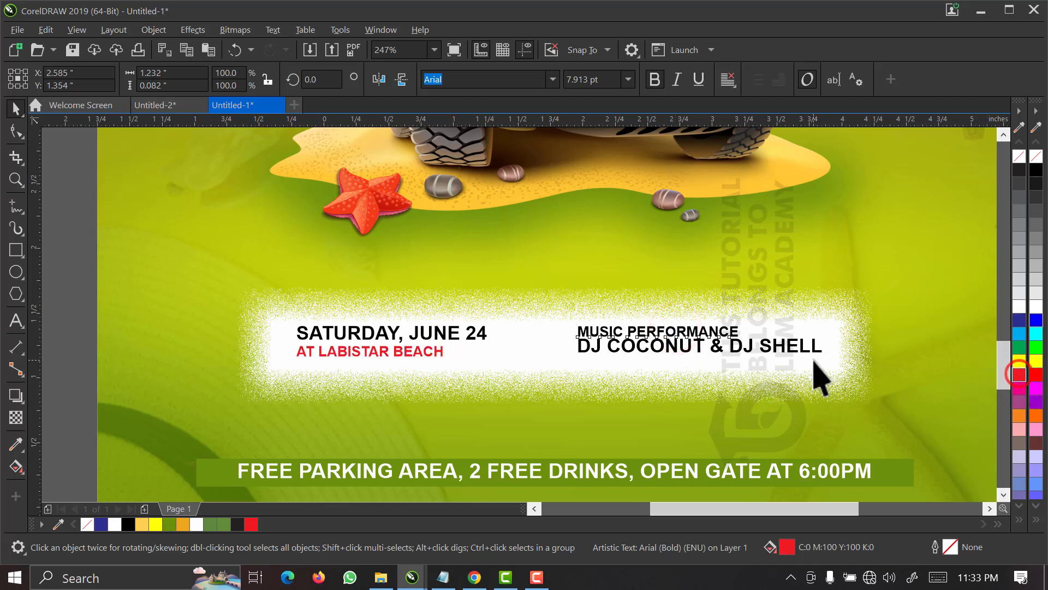
Align the DJ names line level with the "AT LABISTAR BEACH" line by their vertical centres.
click(653, 346)
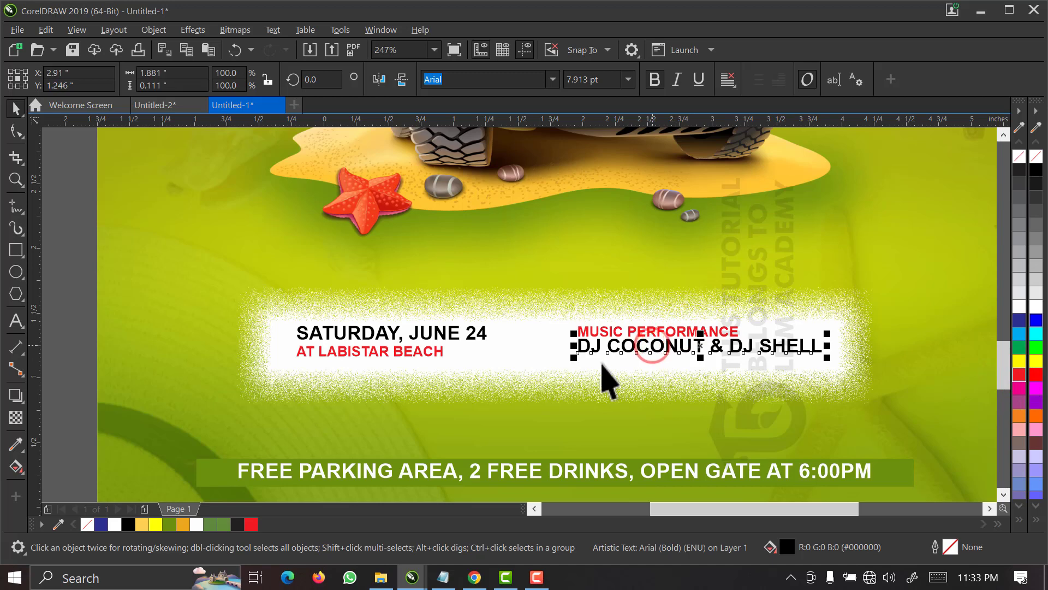
shift+click(415, 371)
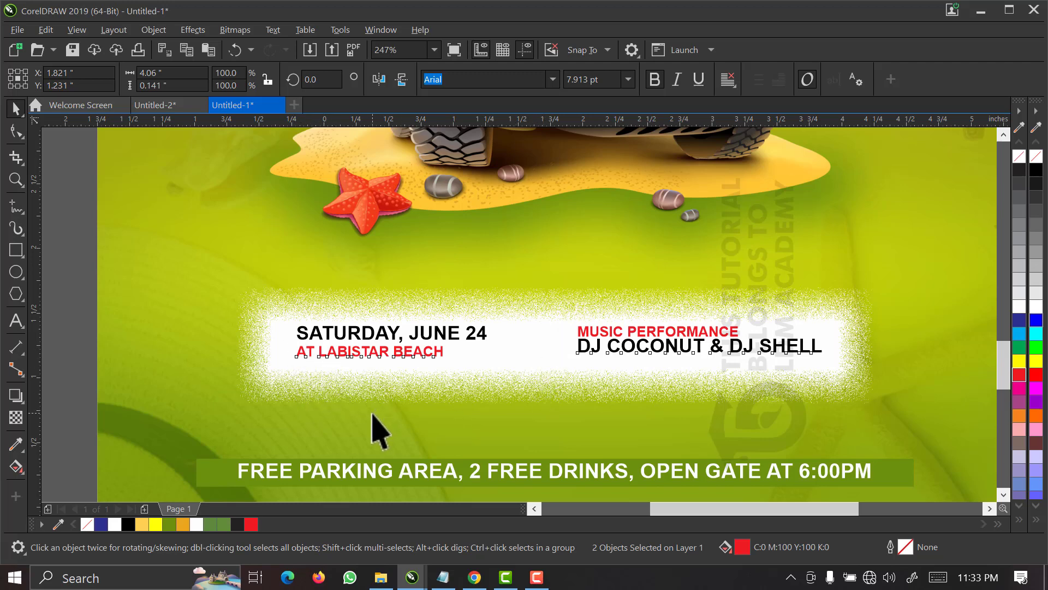
key(c)
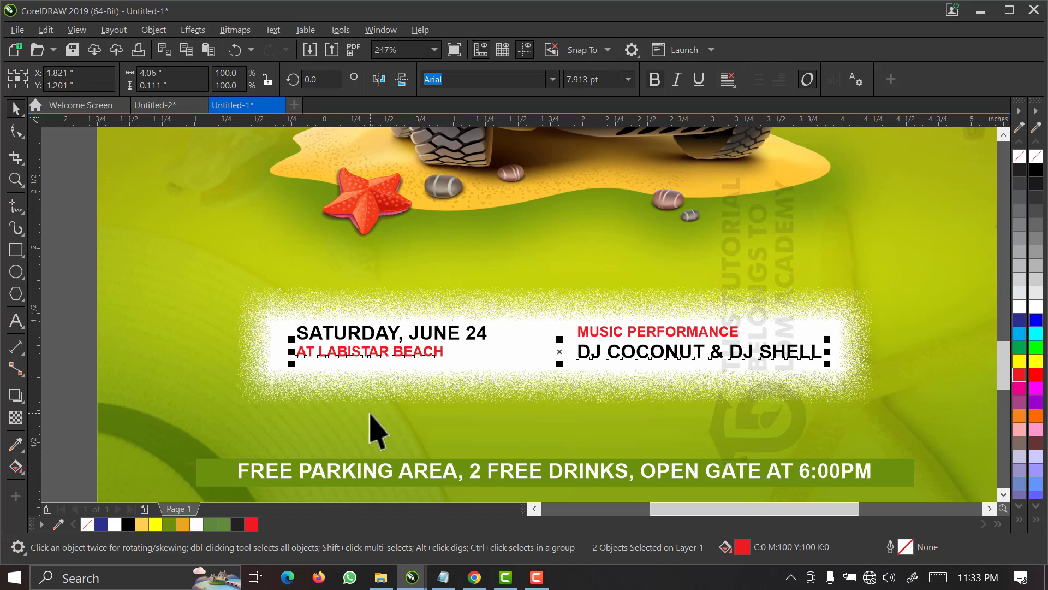
click(382, 421)
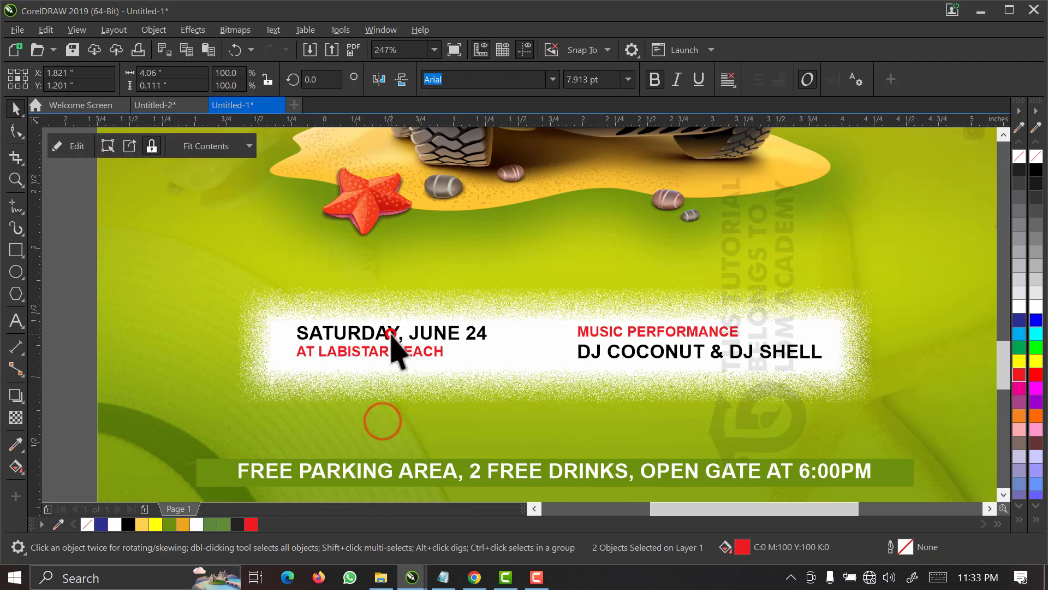
Align the "SATURDAY, JUNE 24" line level with the "MUSIC PERFORMANCE" line by their vertical centres.
click(394, 338)
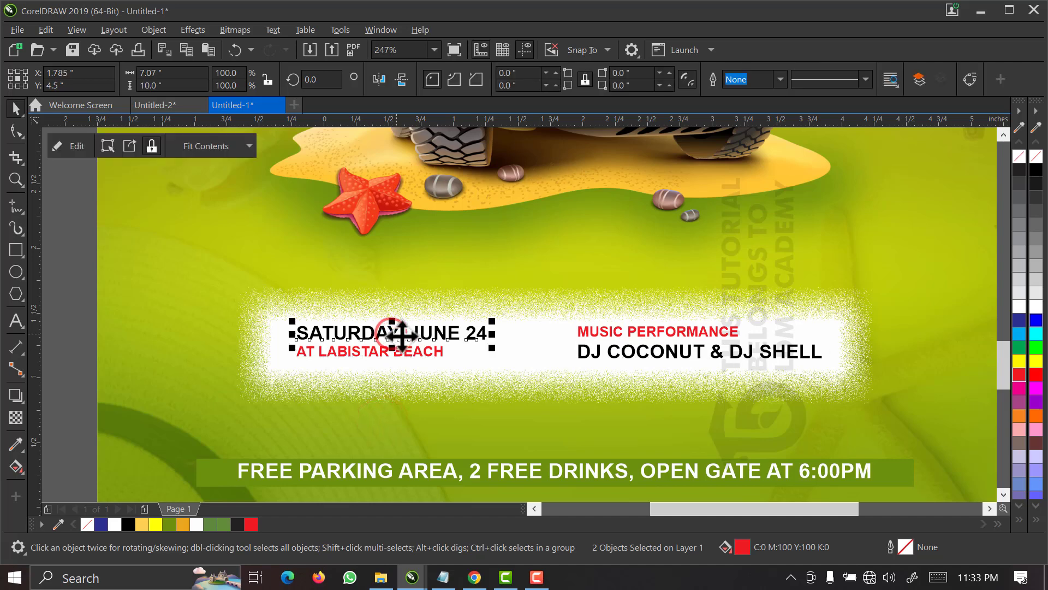
shift+click(590, 334)
key(c)
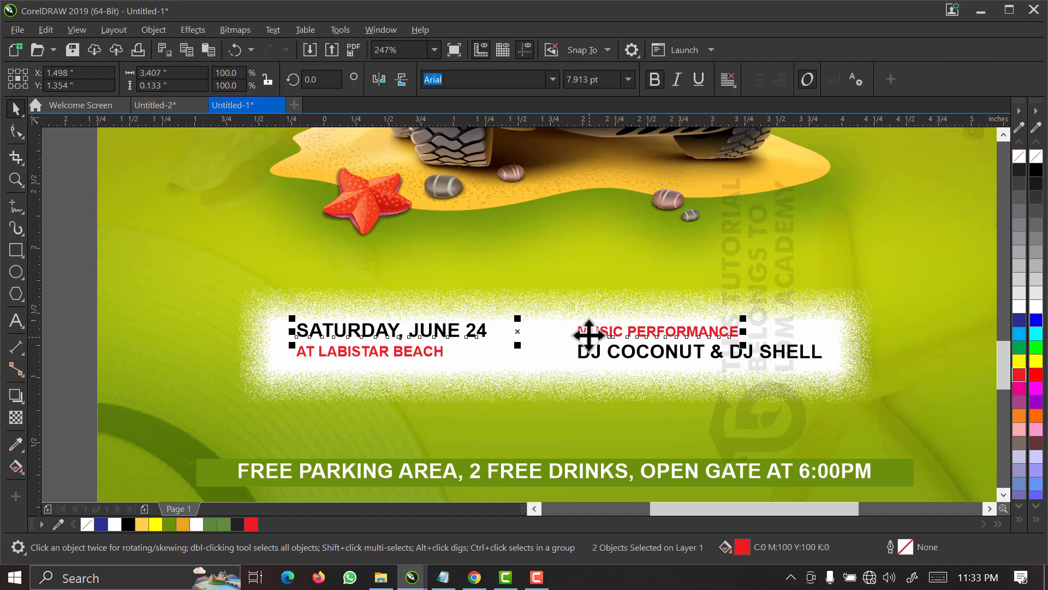
click(582, 369)
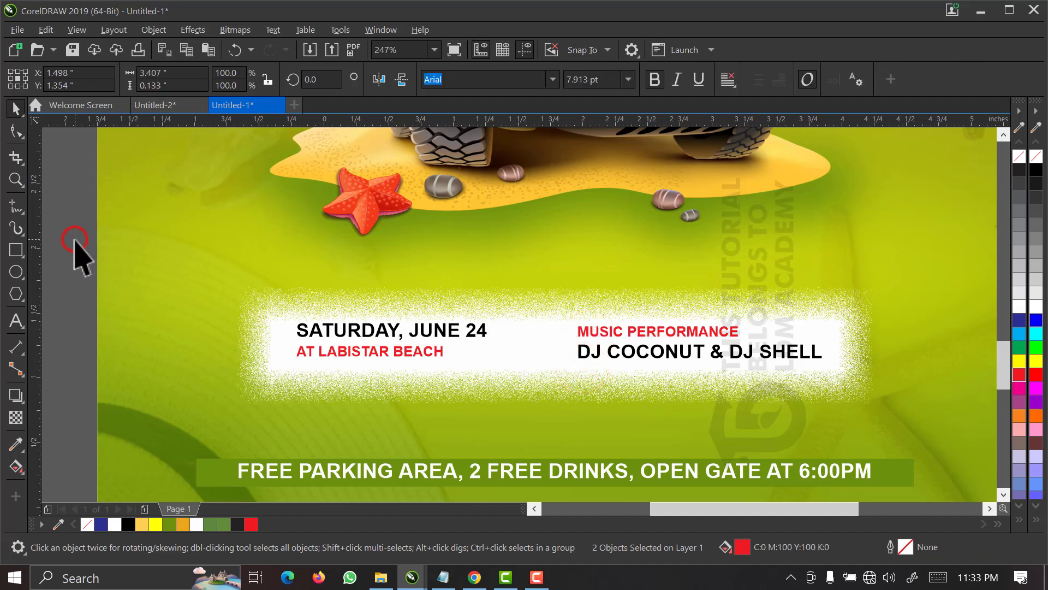
Move the "MUSIC PERFORMANCE" and DJ names lines together closer to the date text, centred at about X 2.72 inches.
click(742, 333)
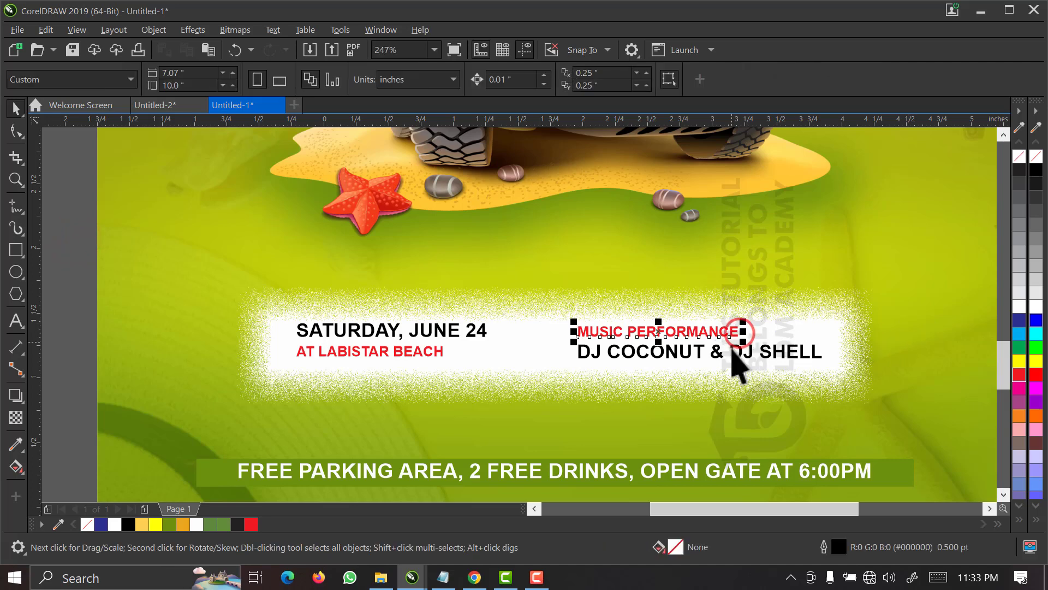
shift+click(733, 352)
drag(732, 352, 708, 352)
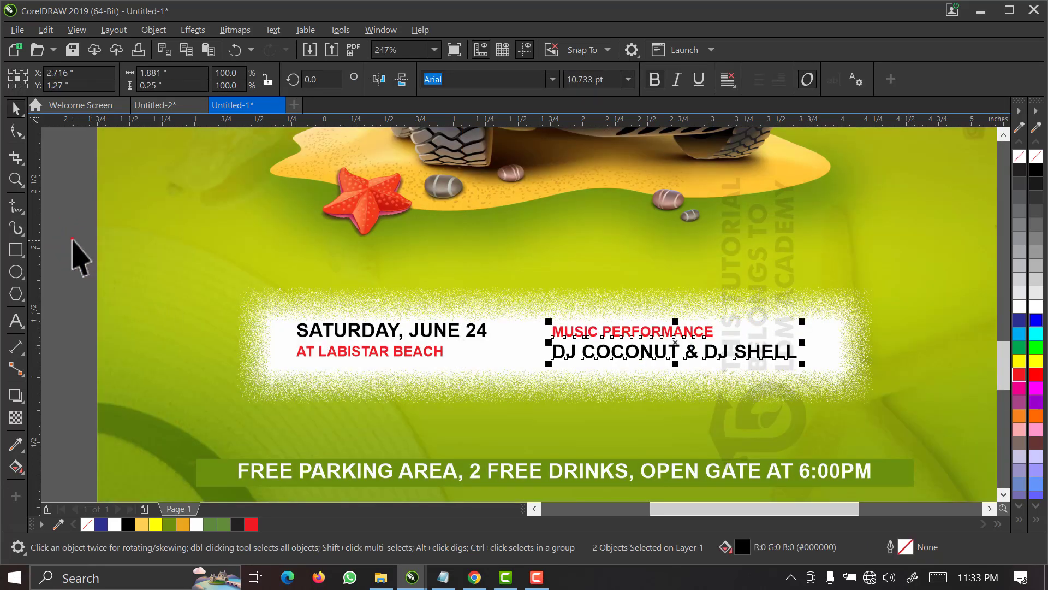
Group the four event text lines and centre the group horizontally and vertically on the white bar.
drag(73, 239, 836, 420)
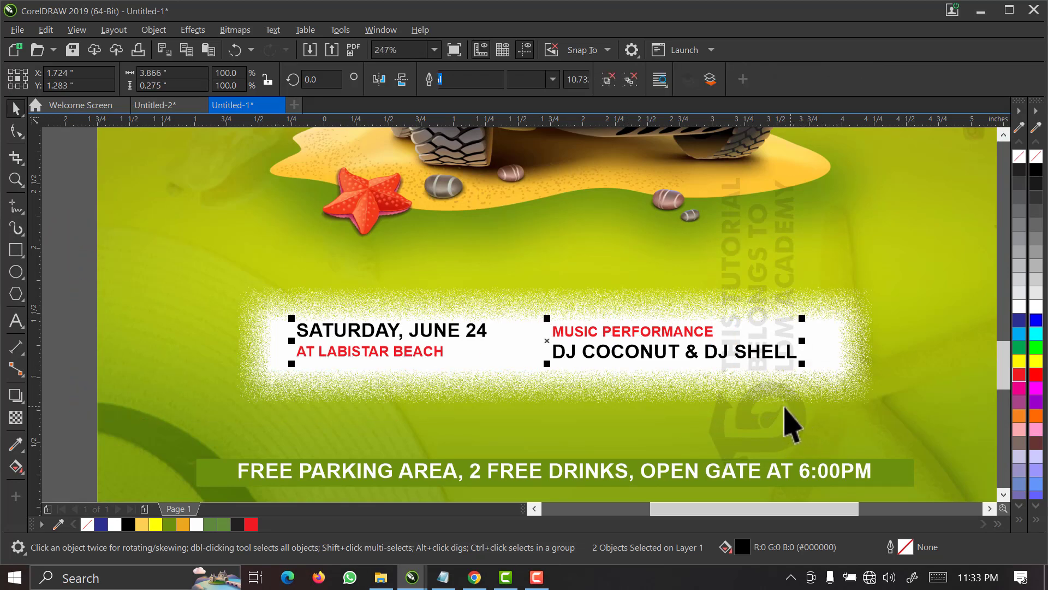
key(ctrl+g)
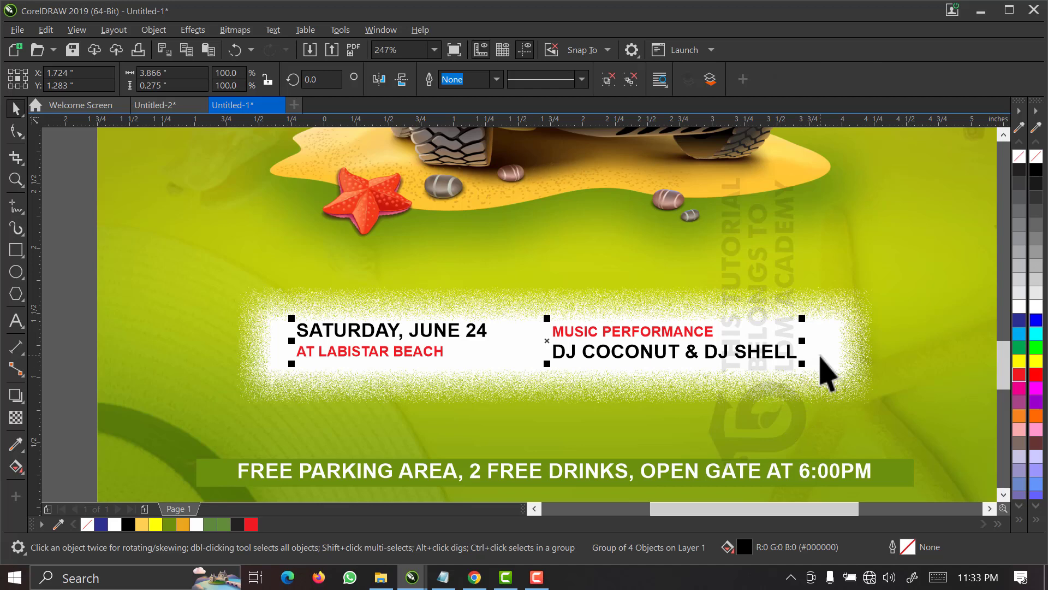
shift+click(821, 357)
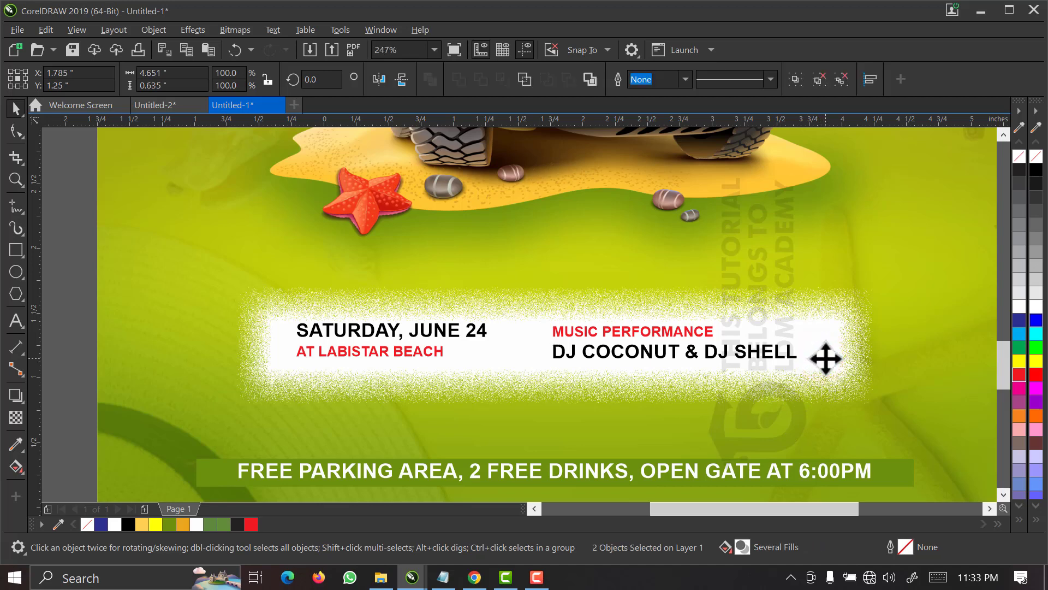
key(c)
key(e)
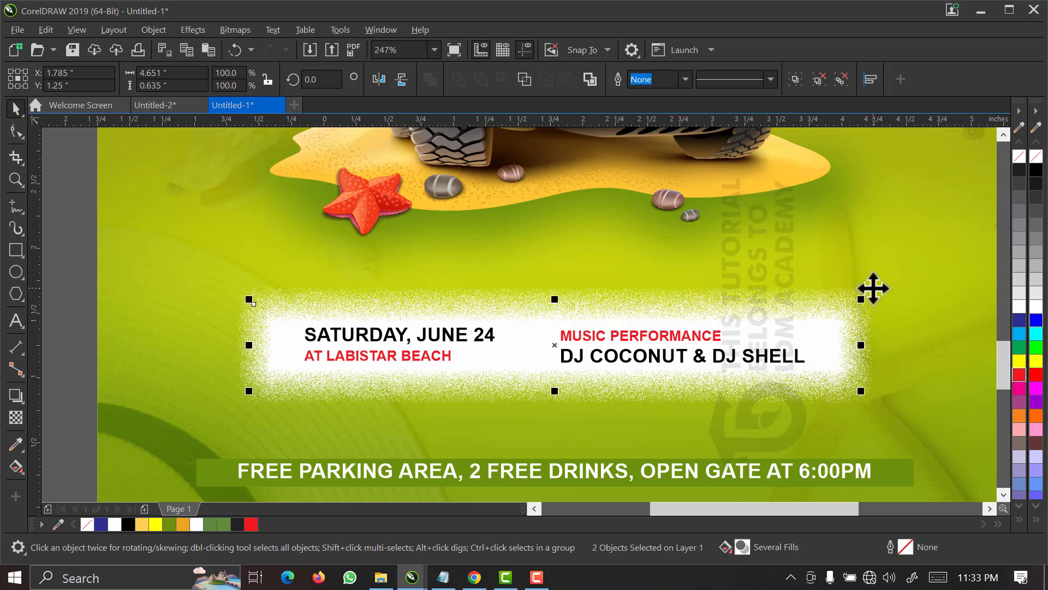
click(869, 288)
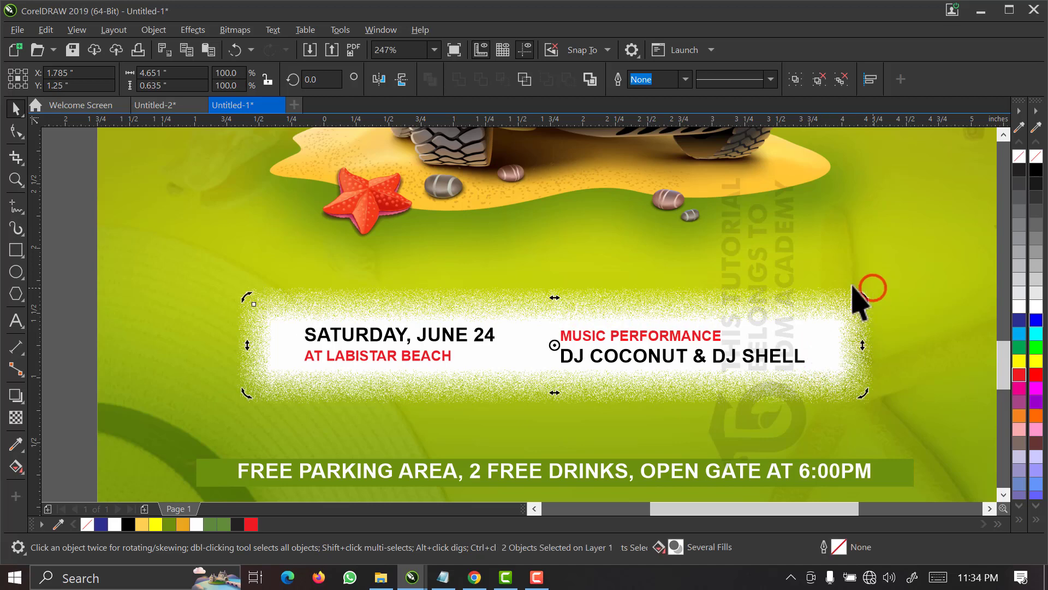
Scale the white bar and its grouped event text down together to about 91.2%, keeping them centred in place.
click(434, 50)
click(423, 89)
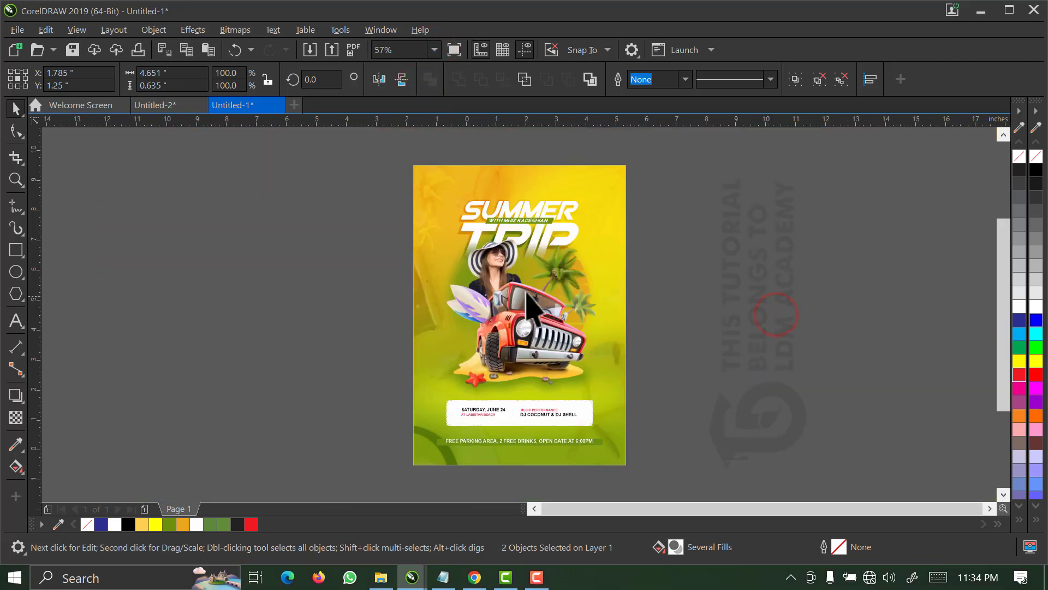
key(F2)
drag(637, 157, 406, 474)
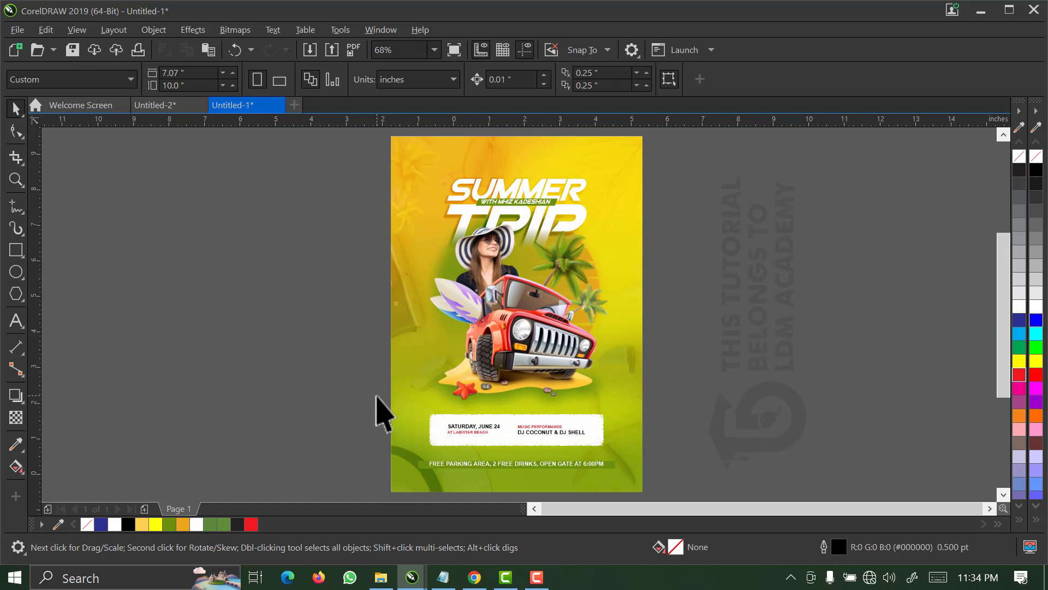
key(F2)
drag(358, 339, 660, 464)
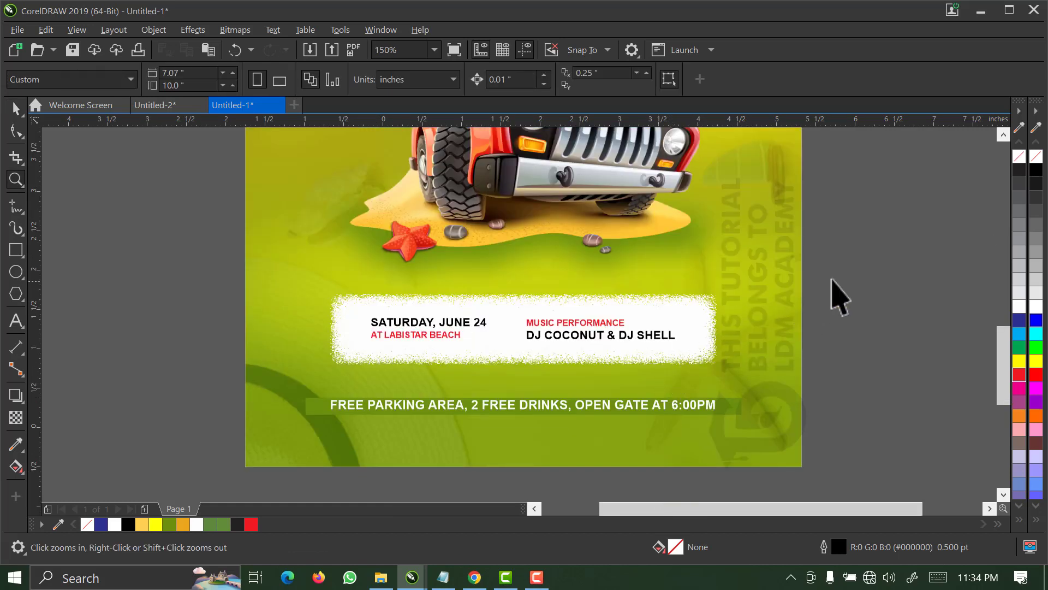
key(space)
click(591, 356)
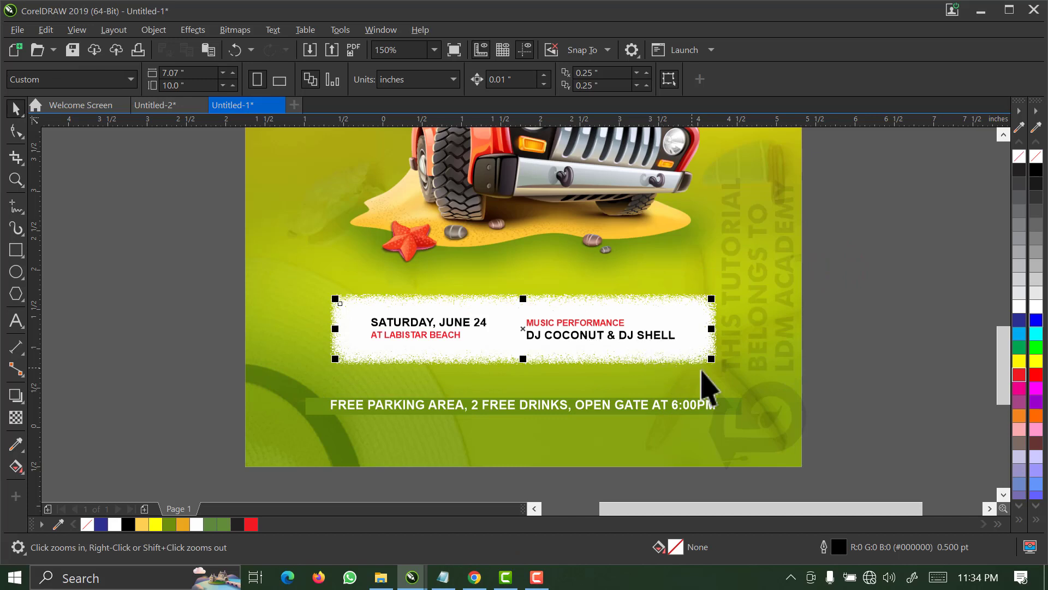
drag(706, 358, 692, 365)
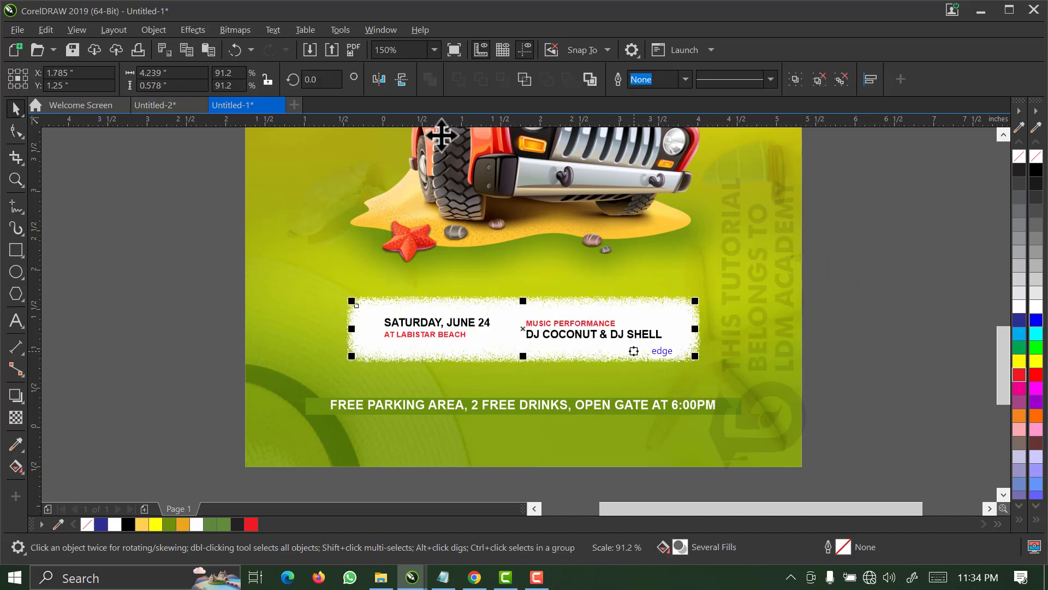
click(434, 50)
click(427, 90)
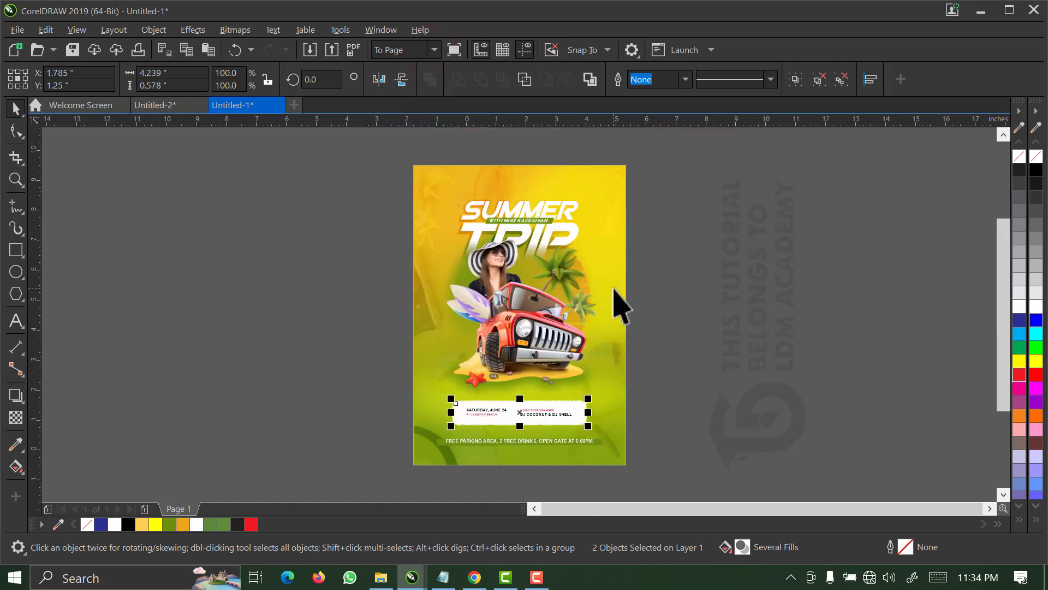
key(z)
drag(635, 156, 404, 464)
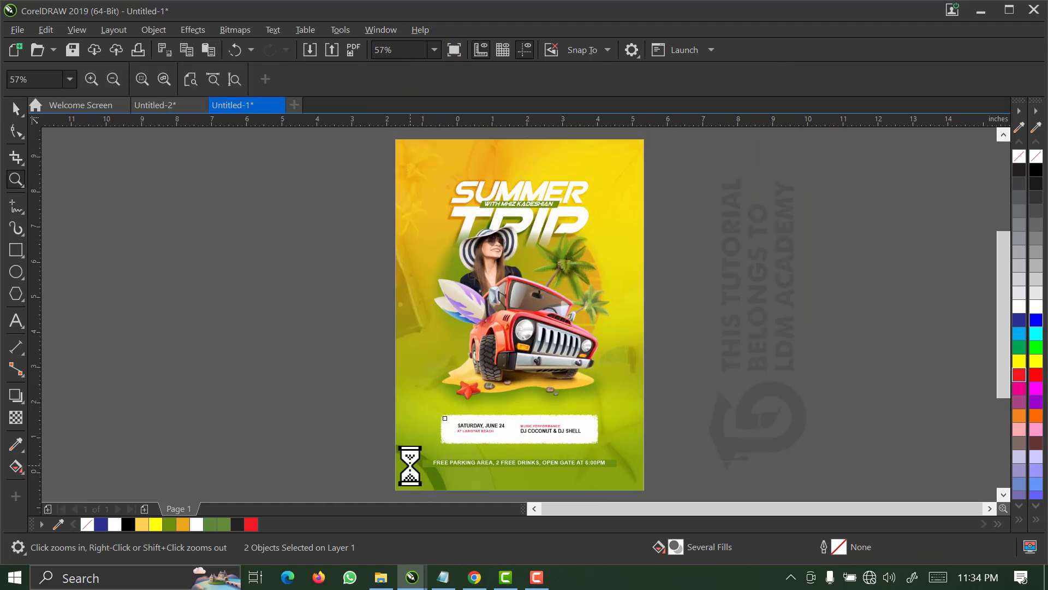
key(space)
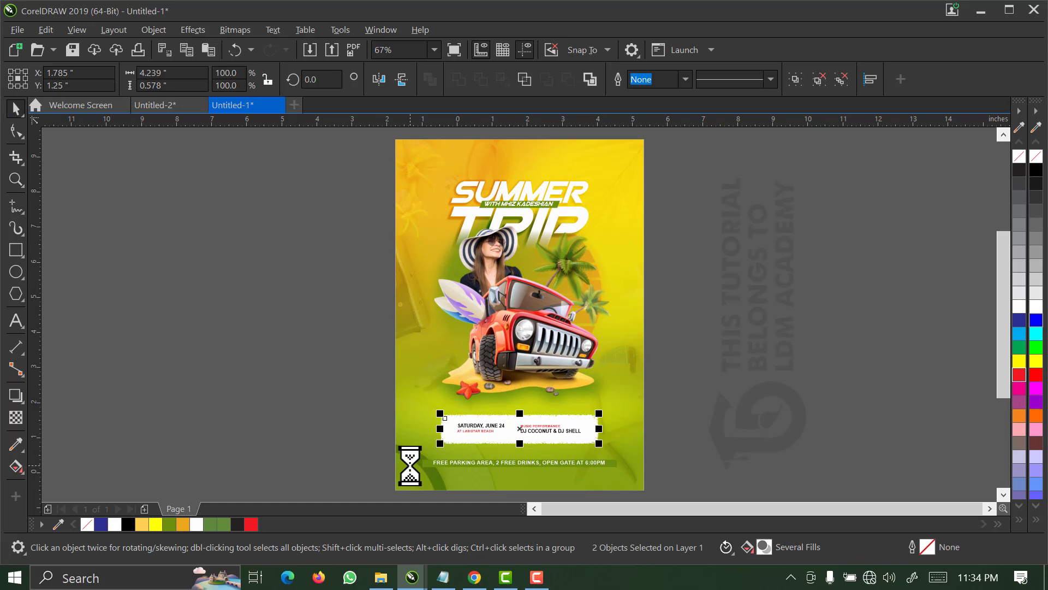